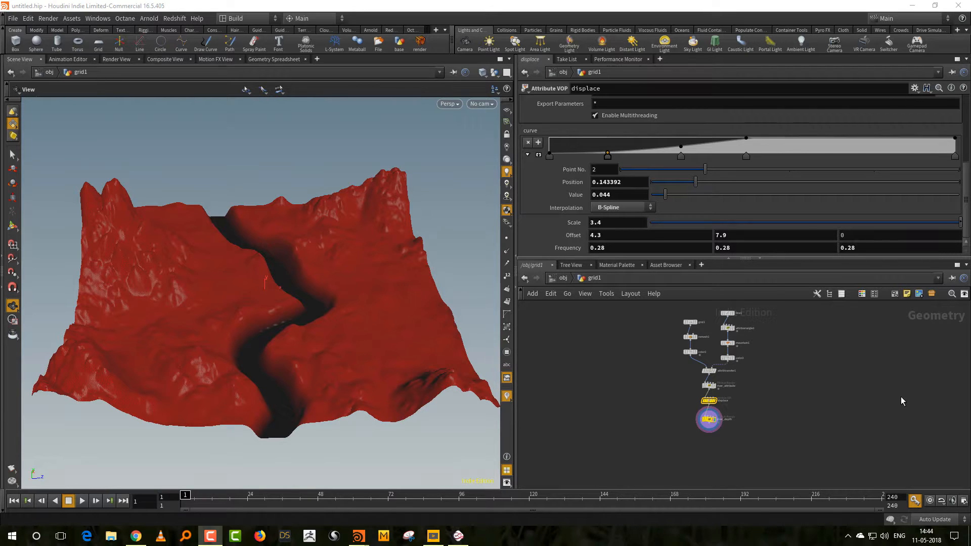
Step: Add a Color node below river_depth, feed it from river_depth's output and display its result
right_click_drag(381, 291, 400, 297)
left_click_drag(402, 297, 395, 307)
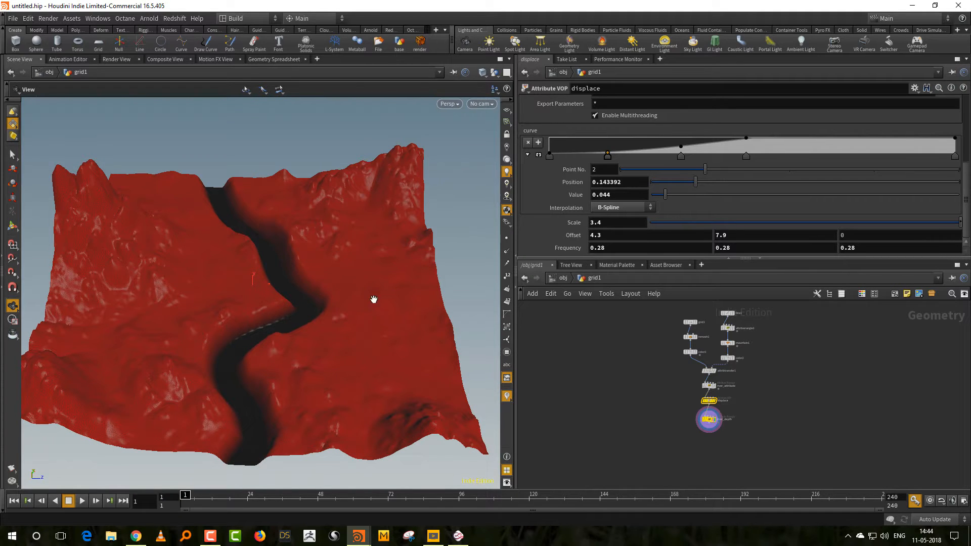
left_click_drag(667, 259, 668, 210)
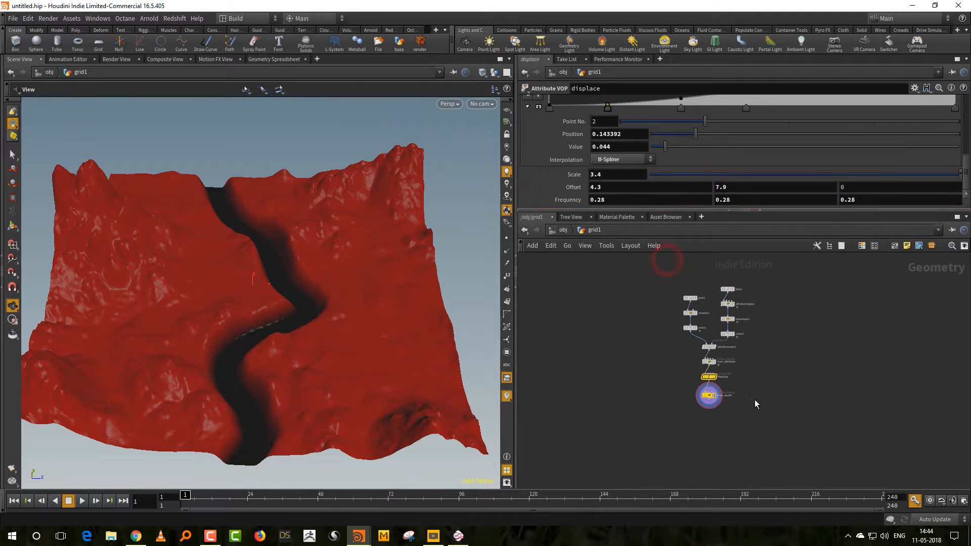
scroll(708, 405, "up", 4)
key("Tab")
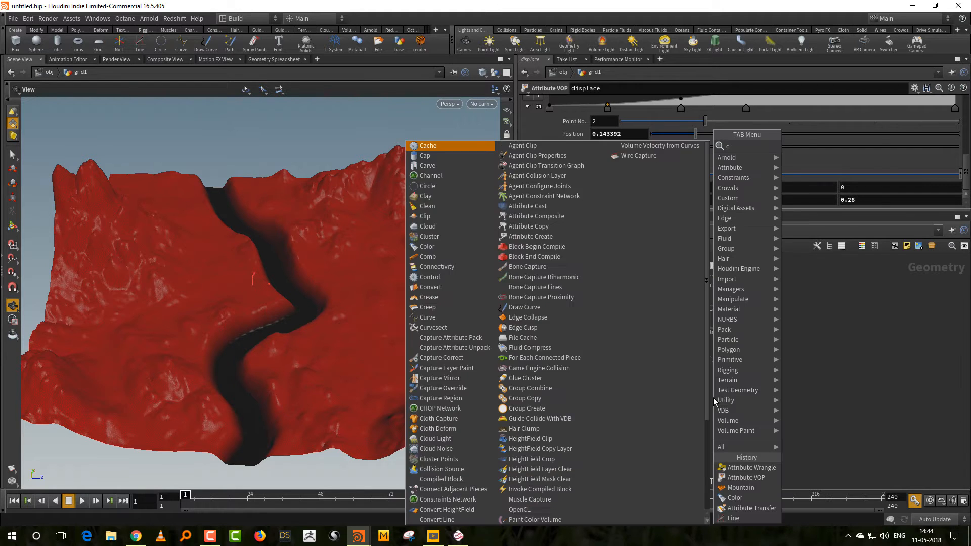
type("colo")
key("Return")
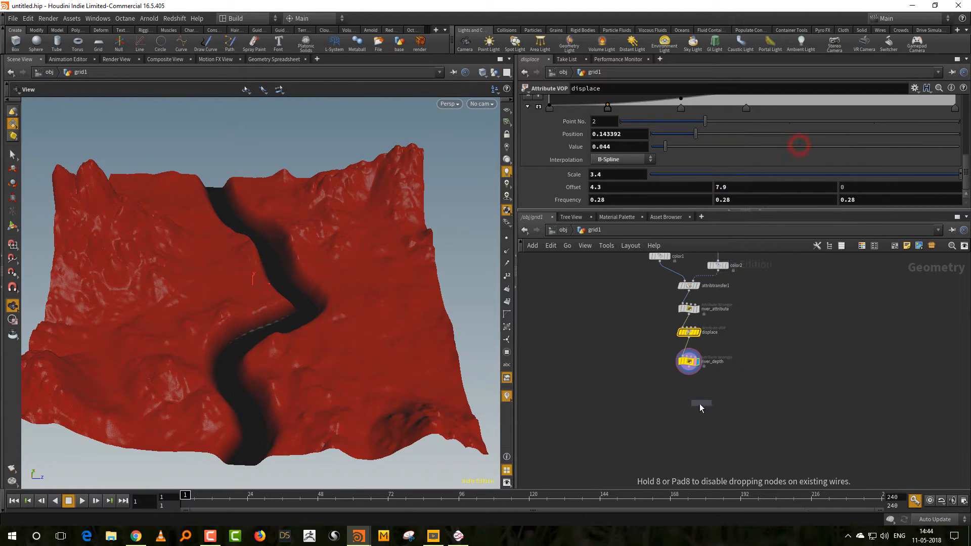
left_click(687, 404)
scroll(706, 369, "up", 2)
right_click_drag(707, 369, 708, 366)
left_click_drag(686, 361, 687, 408)
key("r")
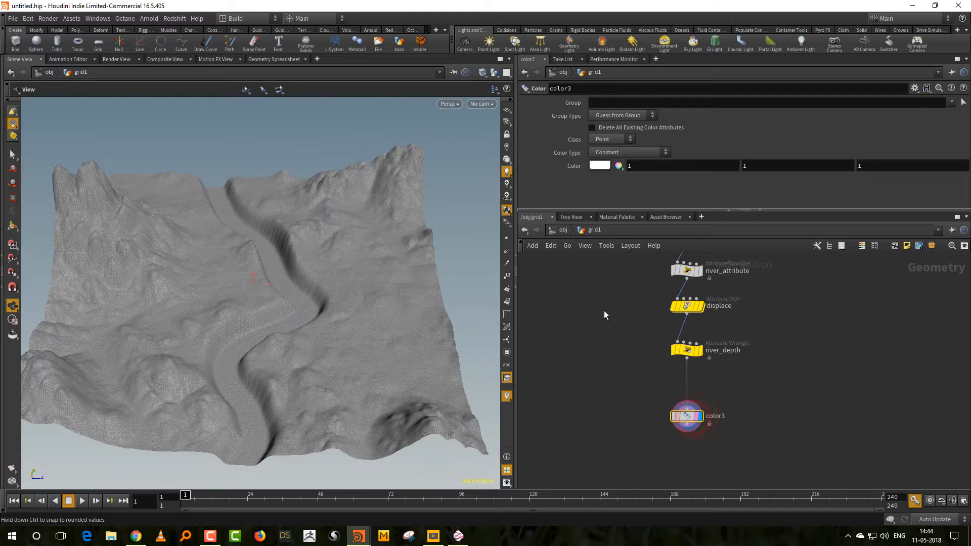
Step: Switch the viewport from wireframe-shaded to plain shaded display and automatically lay out all nodes in the network
left_click(597, 339)
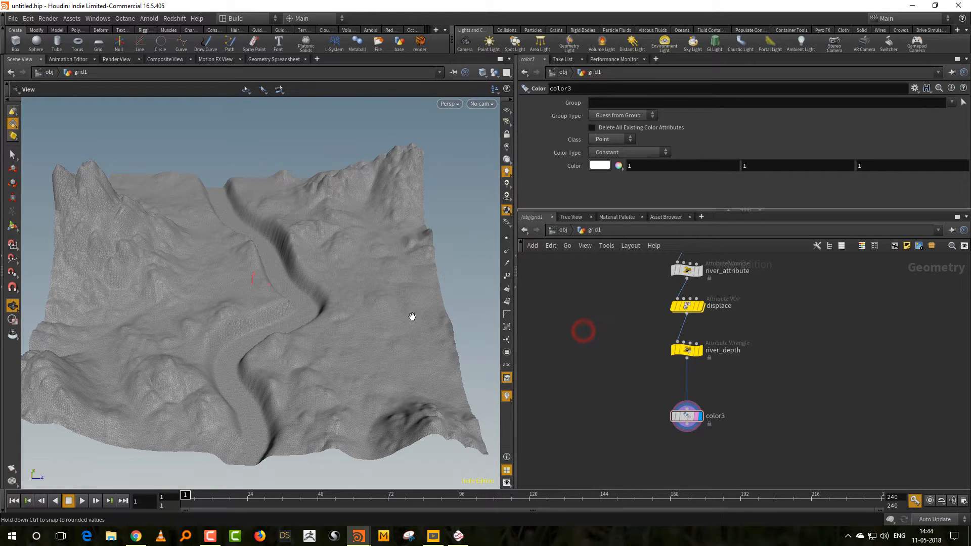
key("shift+w")
left_click_drag(415, 360, 410, 357)
middle_click_drag(397, 378, 403, 364)
right_click_drag(405, 364, 413, 361)
middle_click_drag(784, 404, 774, 422)
key("l")
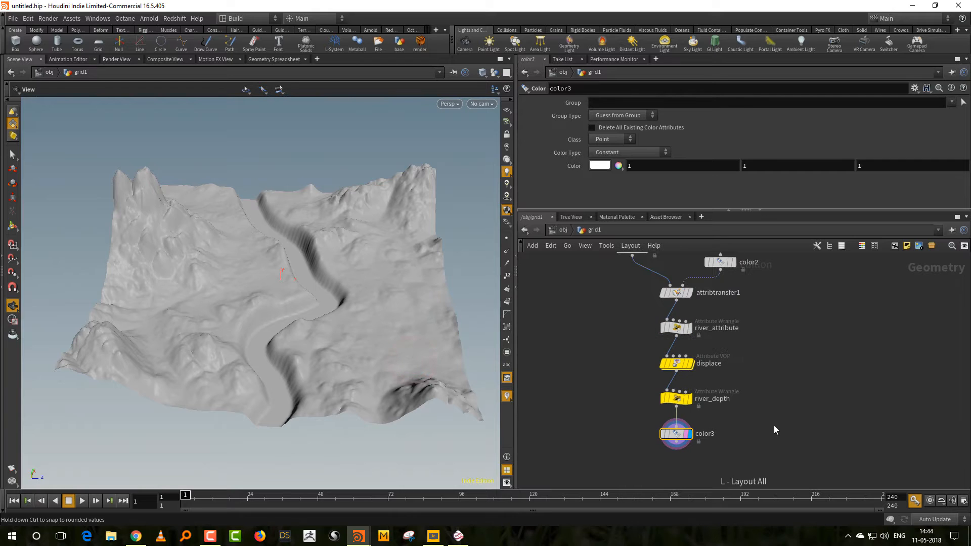
left_click_drag(778, 302, 737, 379)
middle_click_drag(782, 477, 773, 393)
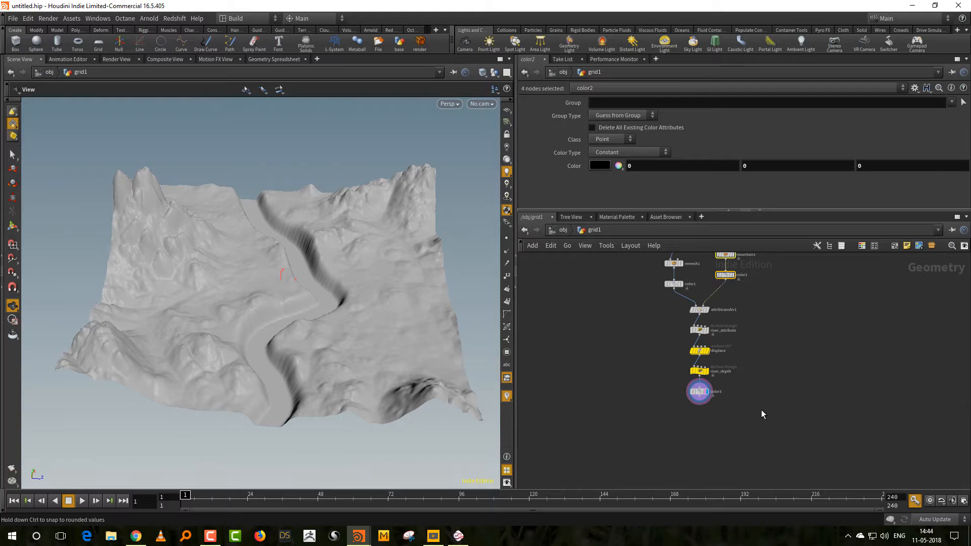
Step: Add a Group node below color3, feed it from color3's output and display its result
scroll(715, 403, "up", 4)
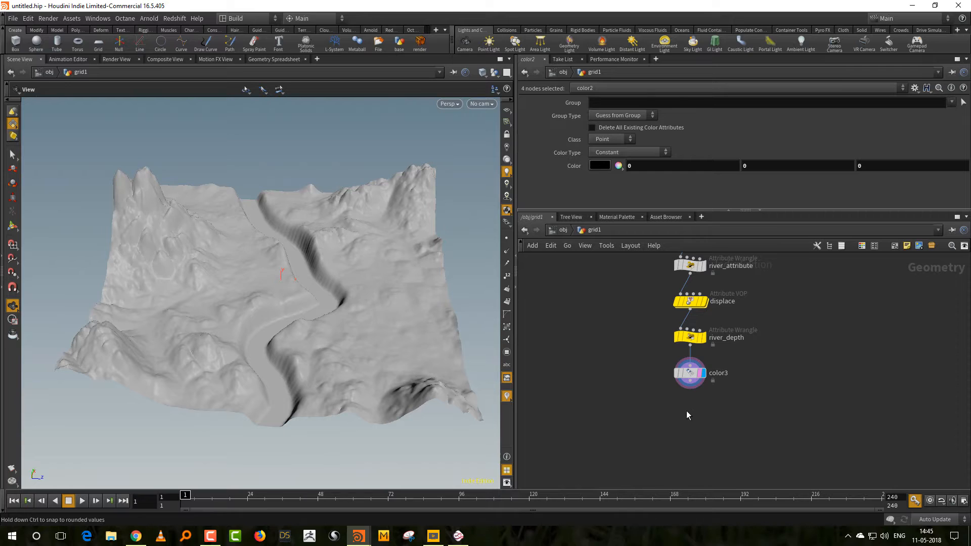
middle_click_drag(687, 410, 675, 418)
scroll(674, 427, "down", 2)
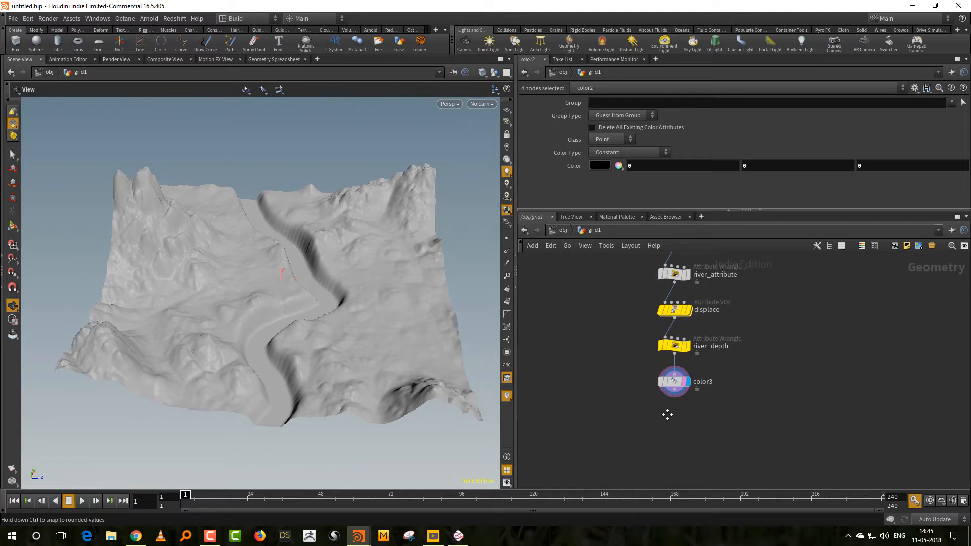
key("Tab")
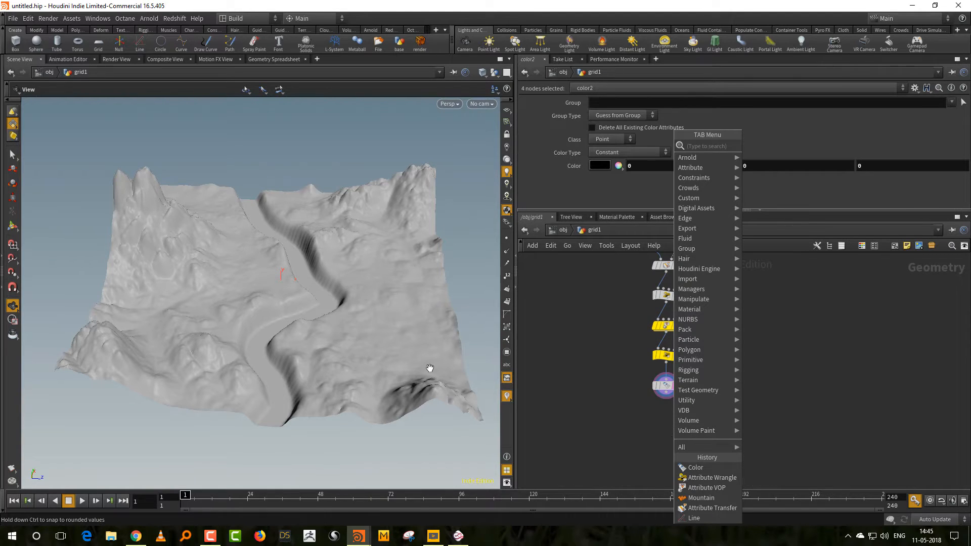
type("gro")
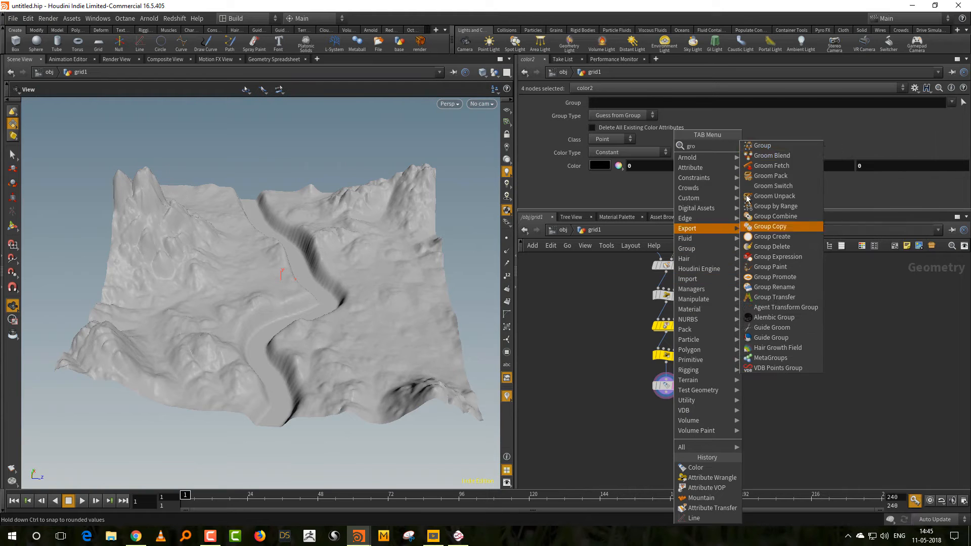
left_click(764, 146)
left_click(610, 436)
left_click_drag(665, 393, 605, 429)
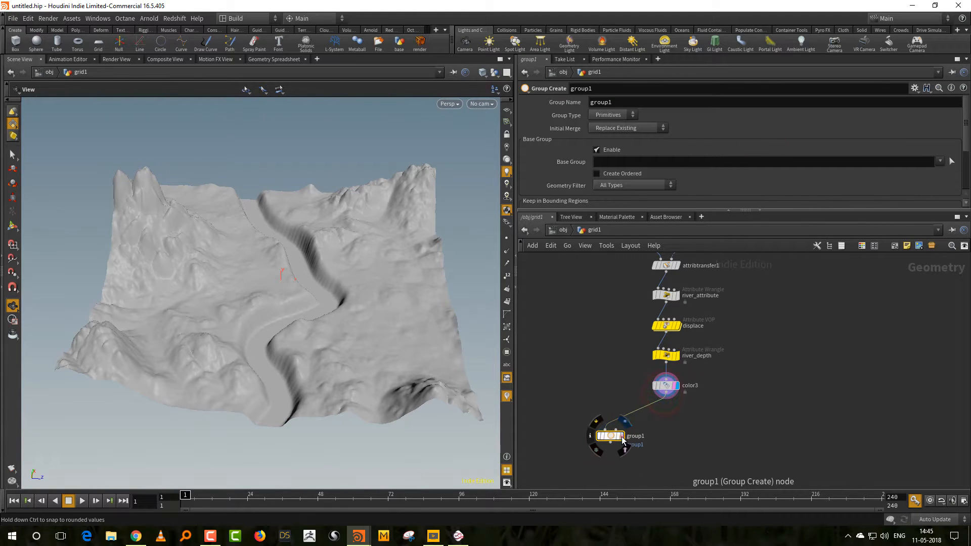
left_click(621, 436)
Step: Name the new group flat and define it by normals instead of by base group
double_click(607, 102)
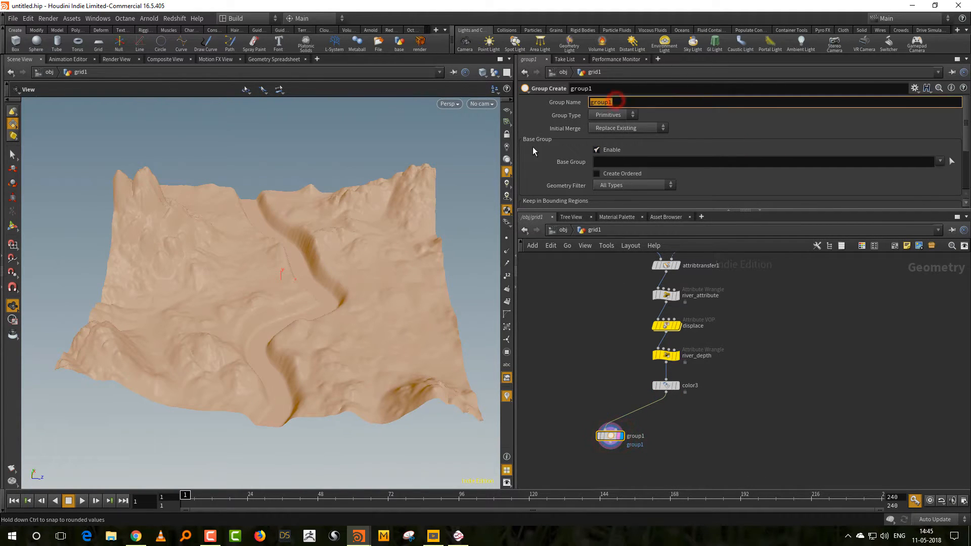
type("flat")
key("Return")
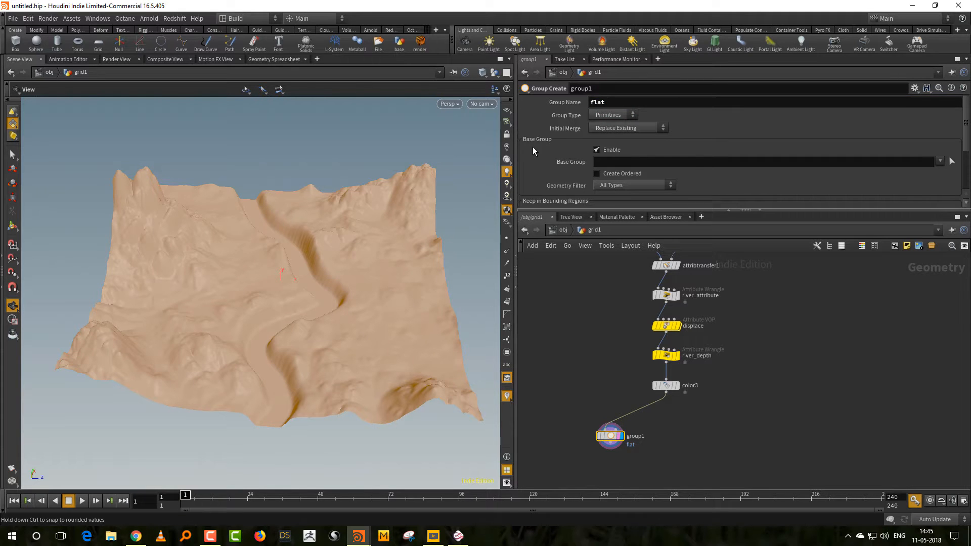
left_click(611, 149)
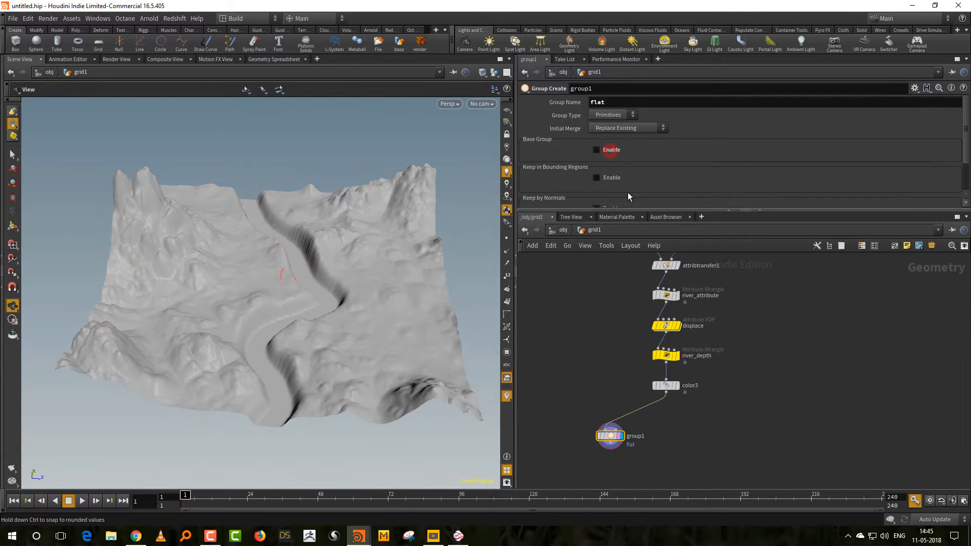
left_click(627, 209)
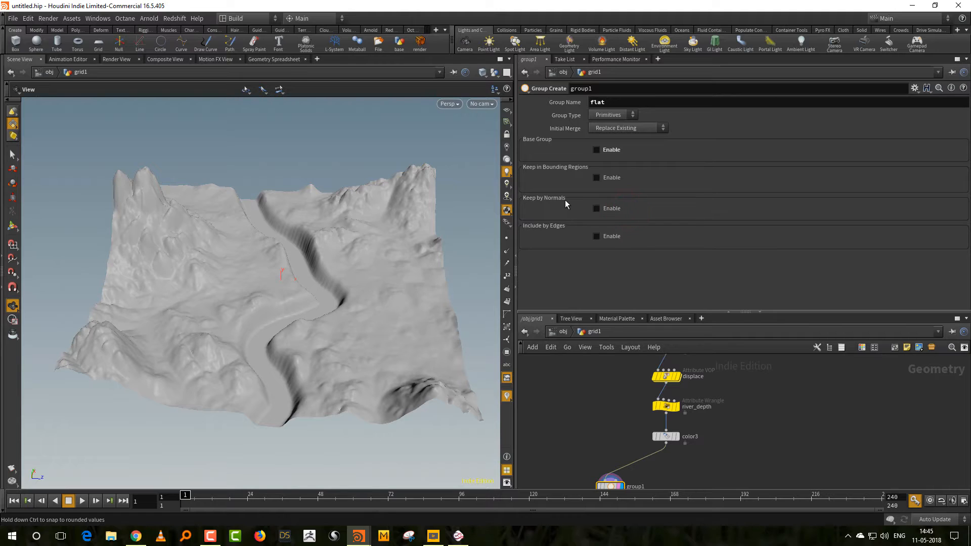
left_click(606, 207)
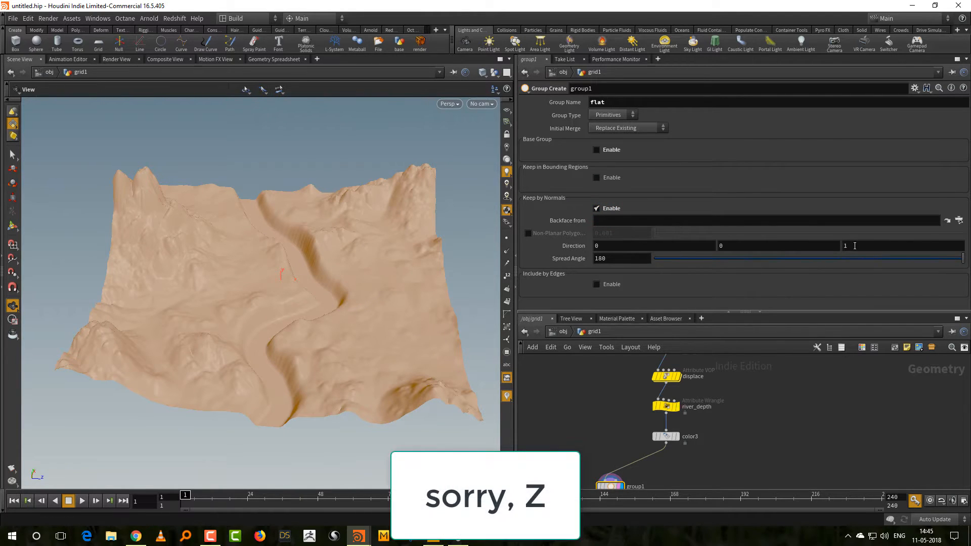
Step: Reduce the flat group's normal spread angle to 86.9
mouse_move(387, 329)
left_mouse_down()
mouse_move(336, 329)
mouse_move(298, 366)
mouse_move(372, 332)
left_mouse_up()
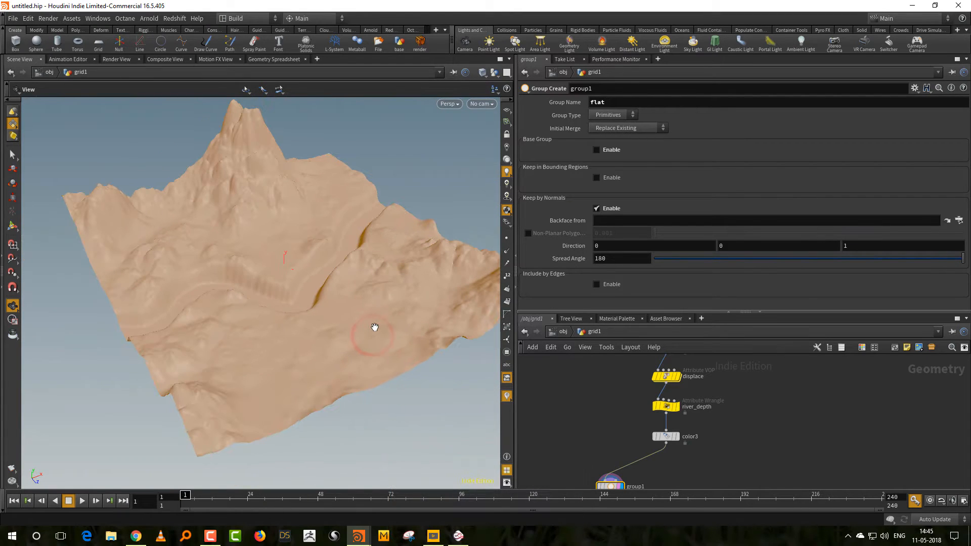
left_click_drag(963, 258, 834, 262)
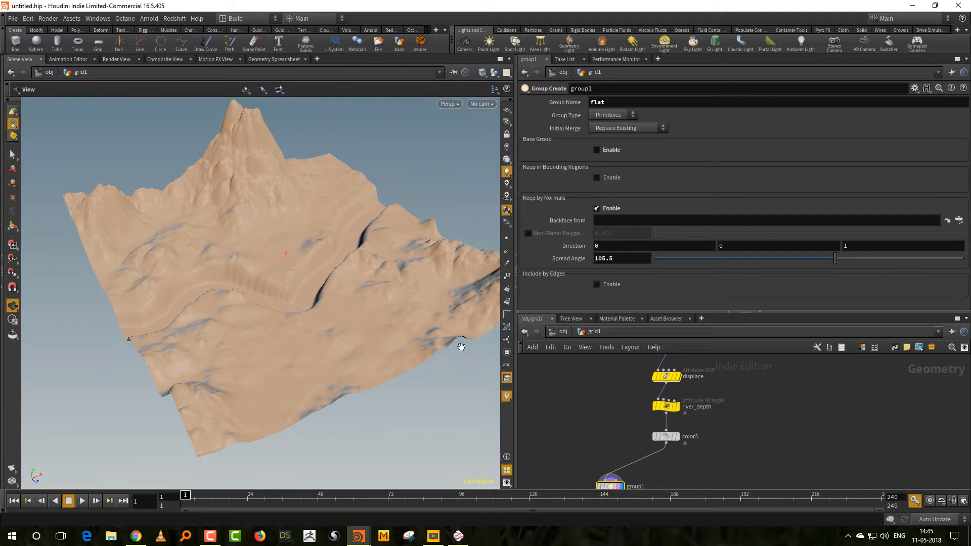
left_click_drag(353, 334, 418, 314)
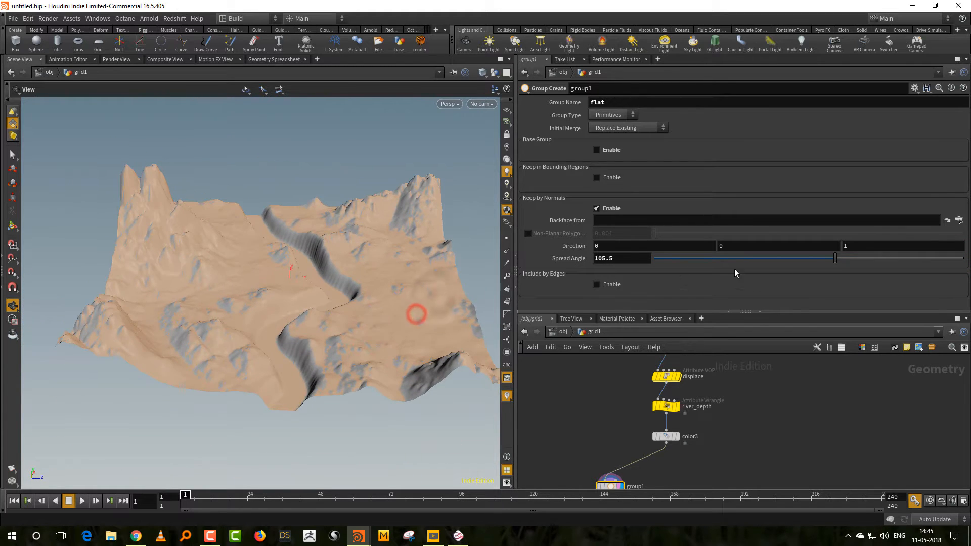
left_click_drag(826, 258, 787, 263)
Step: Set the color3 node's colour to dark grey, 0.266 in all three channels
middle_click_drag(721, 385, 727, 406)
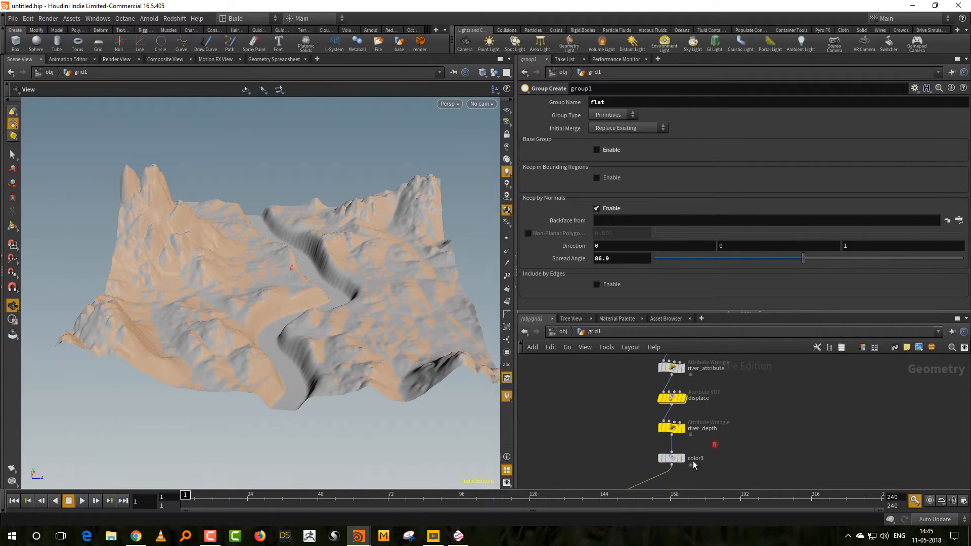
left_click(693, 459)
left_click(606, 168)
left_click_drag(687, 222, 697, 220)
left_click(804, 60)
middle_click_drag(756, 477, 766, 399)
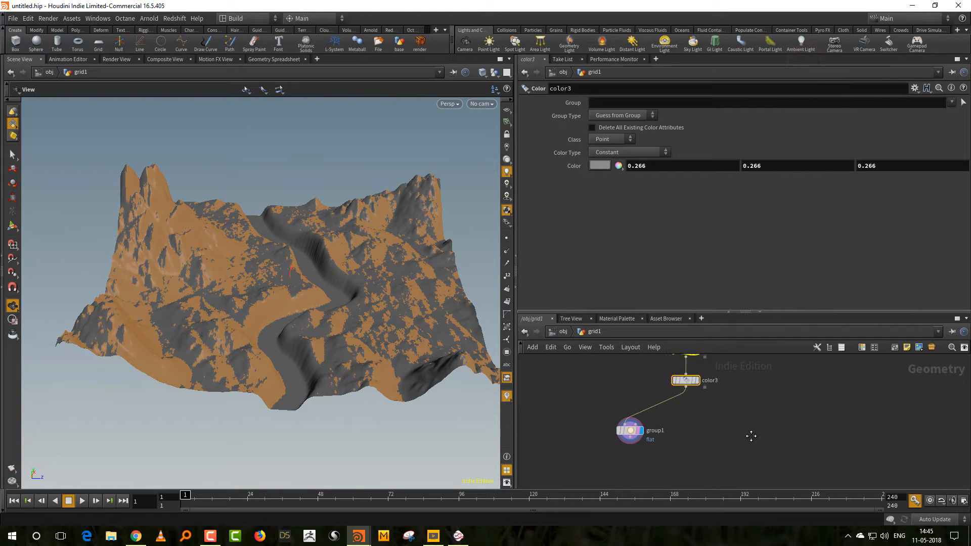
Step: Reset group1's spread angle to 180 and set its normal direction to 0, 1, 0
middle_click_drag(688, 409, 684, 447)
left_click(613, 481)
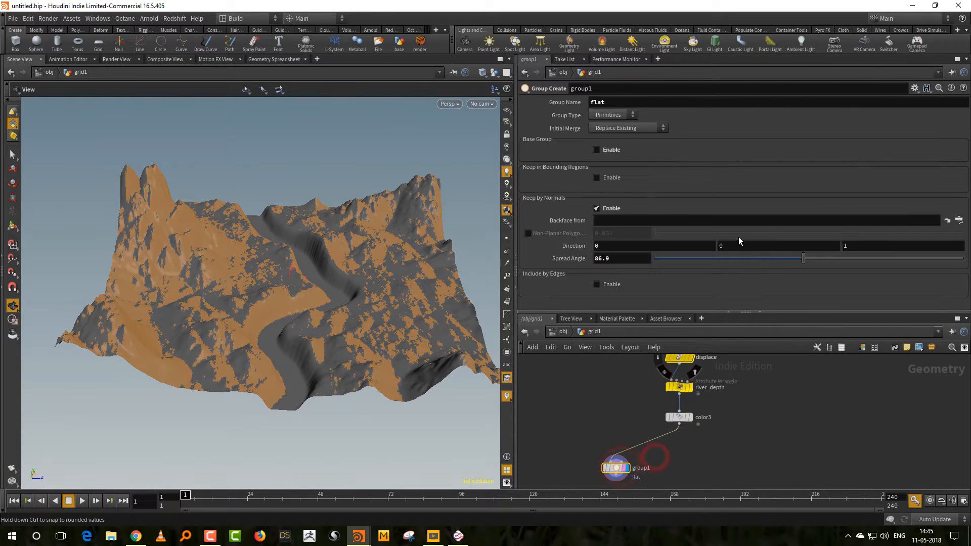
left_click_drag(805, 262, 962, 259)
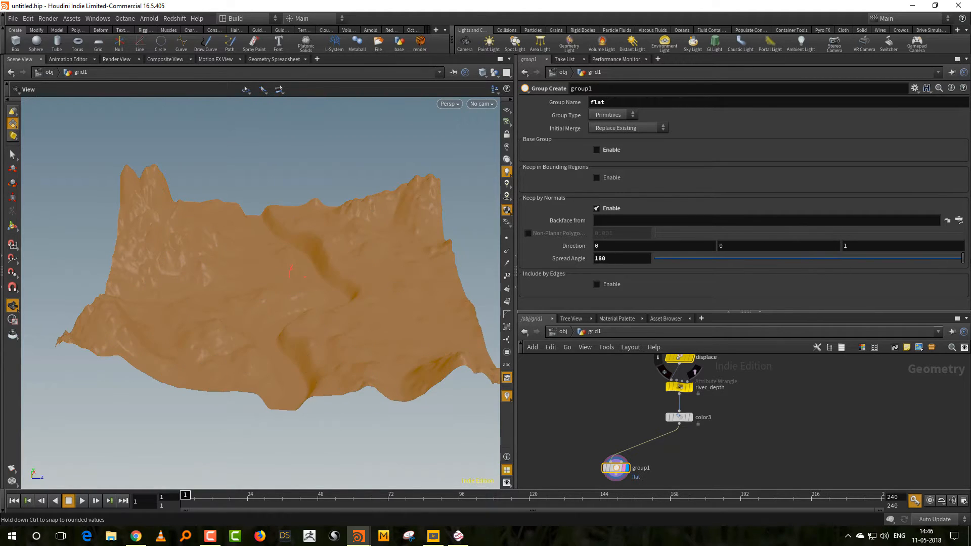
left_click(739, 246)
type("1")
key("Tab")
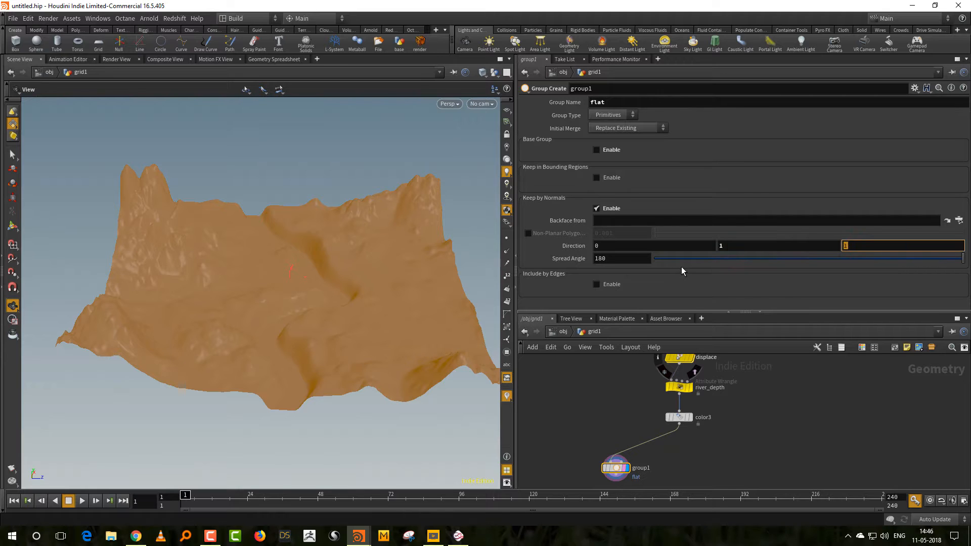
type("0")
key("Return")
Step: Narrow group1's spread angle to 13.3 and check the selected flat areas along the river
left_click_drag(923, 261, 708, 263)
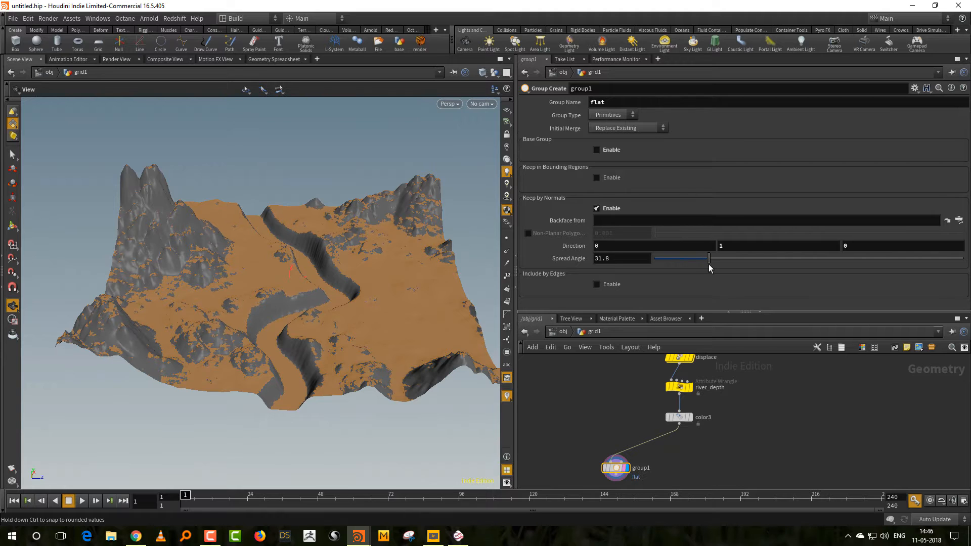
left_click_drag(708, 264, 709, 264)
mouse_move(414, 300)
left_mouse_down()
mouse_move(399, 326)
mouse_move(405, 314)
left_mouse_up()
left_click_drag(700, 262, 677, 262)
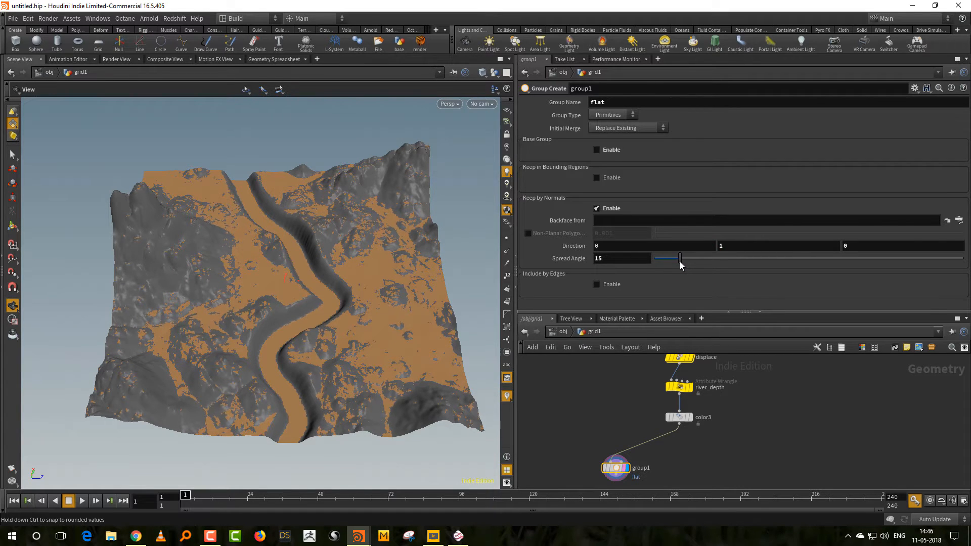
left_click_drag(405, 321, 323, 320)
right_click_drag(323, 320, 383, 292)
left_click_drag(383, 292, 335, 362)
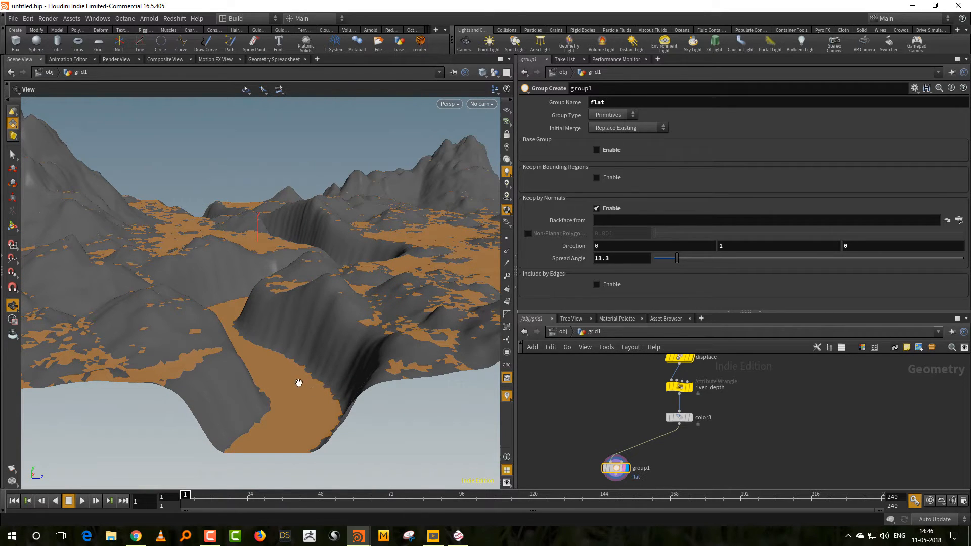
Step: Add a second Group node directly below group1 in the network
middle_click_drag(689, 437, 690, 408)
left_click_drag(659, 311, 658, 237)
middle_click_drag(627, 431, 633, 413)
scroll(633, 412, "up", 3)
key("Tab")
type("gr")
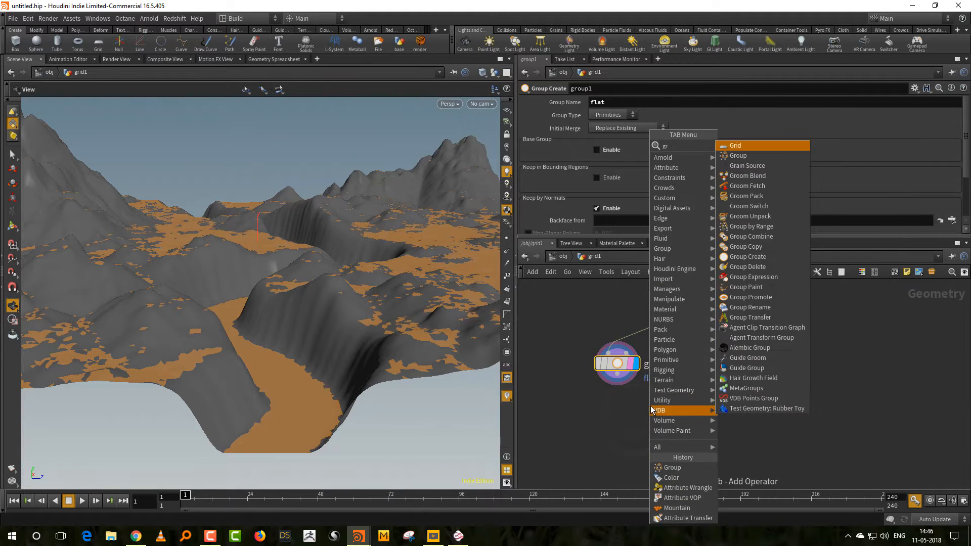
left_click(756, 147)
left_click(619, 439)
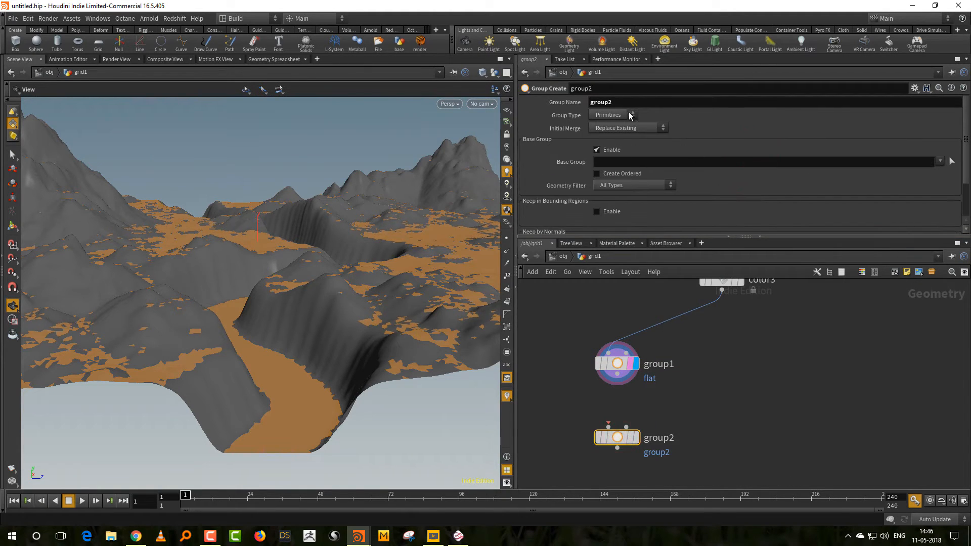
left_click_drag(702, 347, 590, 403)
left_click_drag(697, 408, 606, 480)
left_click_drag(653, 393, 589, 351)
left_click_drag(700, 414, 555, 491)
Step: Set group2's group name to flat, feed it from group1's output and display its result
double_click(600, 106)
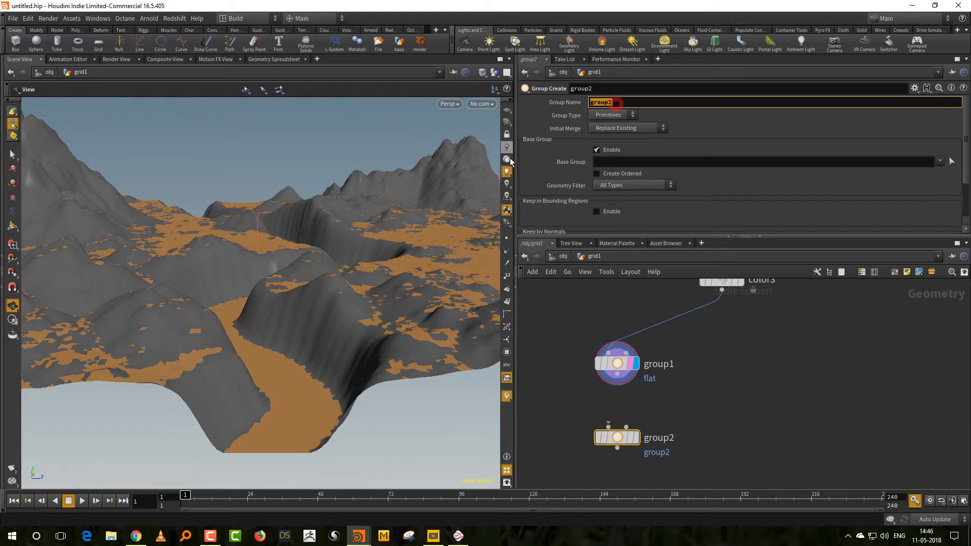
type("flat")
key("Return")
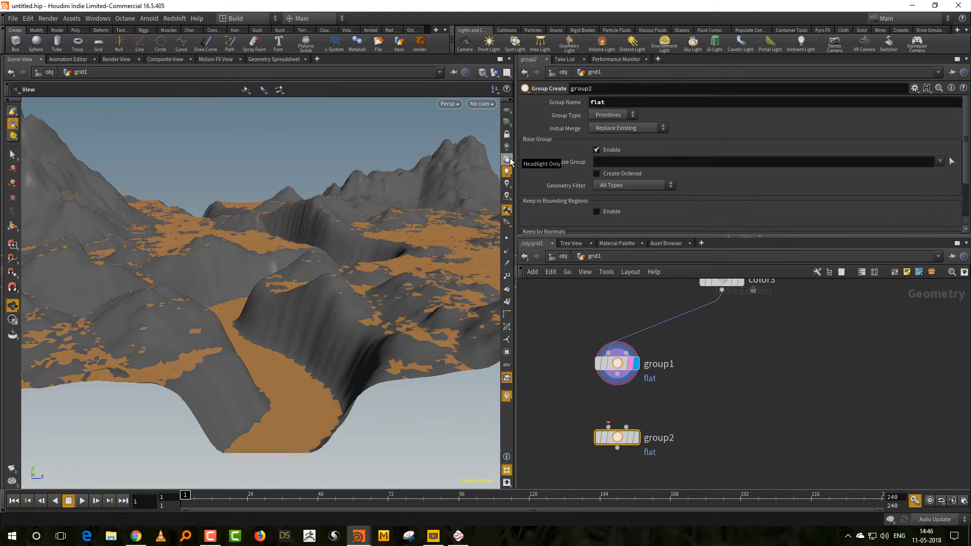
left_click_drag(617, 374, 617, 429)
left_click(633, 437)
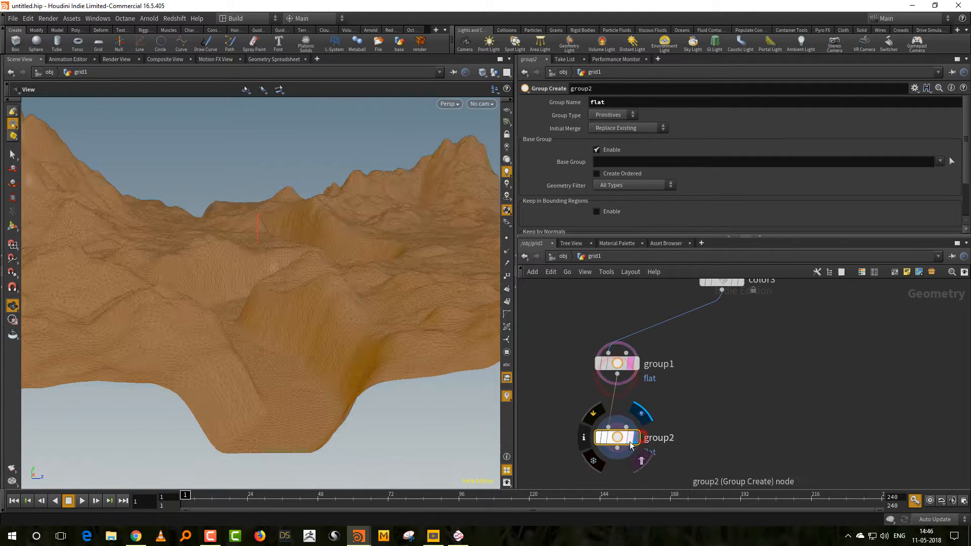
Step: Delete the group2 node from the network
left_click(613, 161)
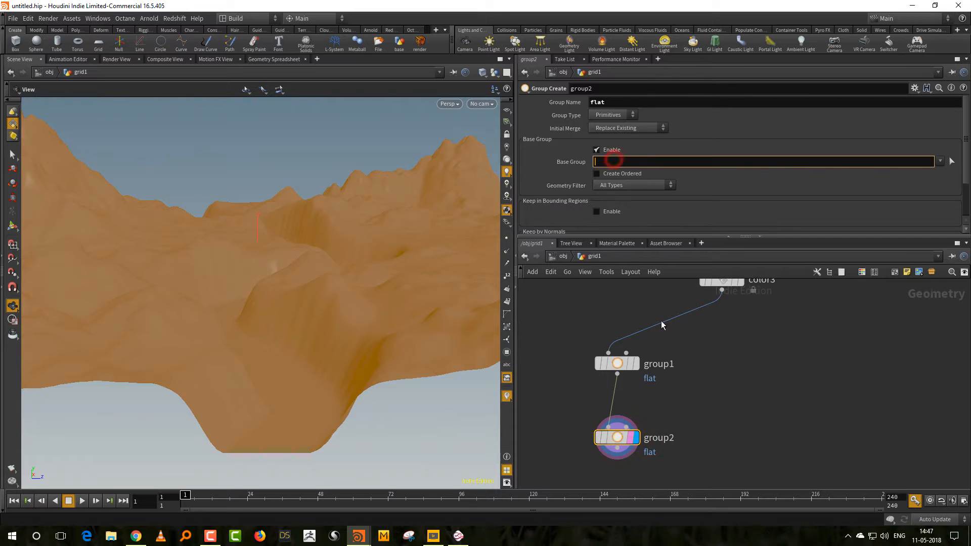
left_click_drag(693, 400, 559, 506)
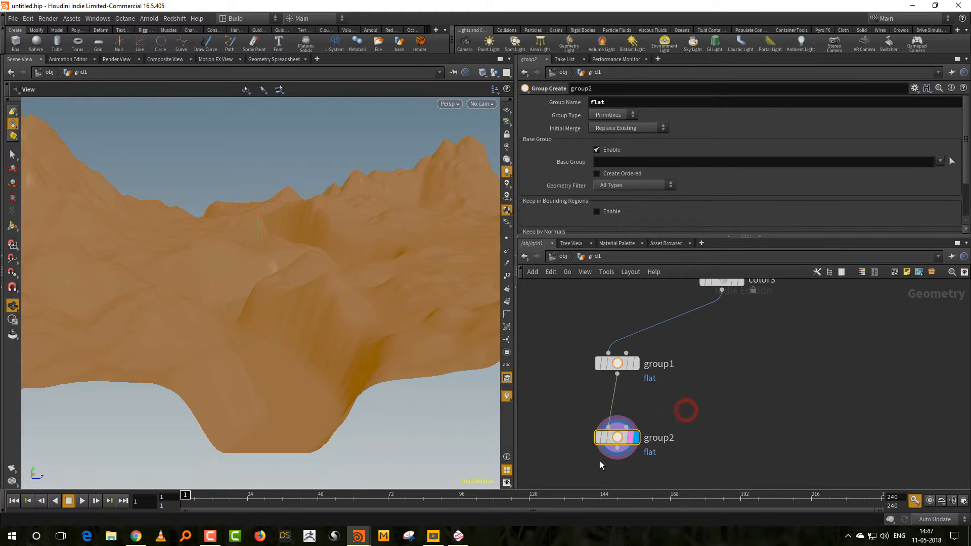
key("Delete")
Step: Add a Group Expression node below group1, feed it from group1's output and display its result
key("Tab")
type("group")
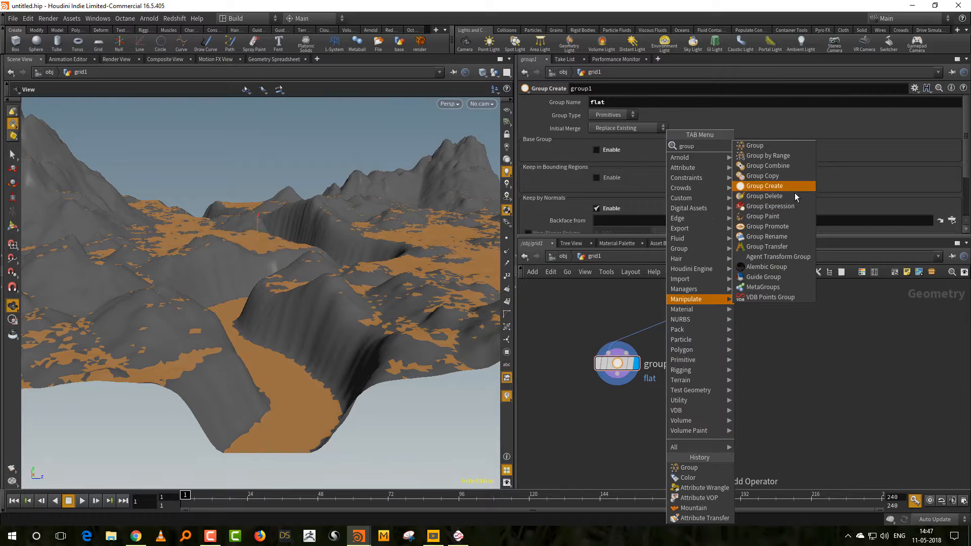
left_click(766, 205)
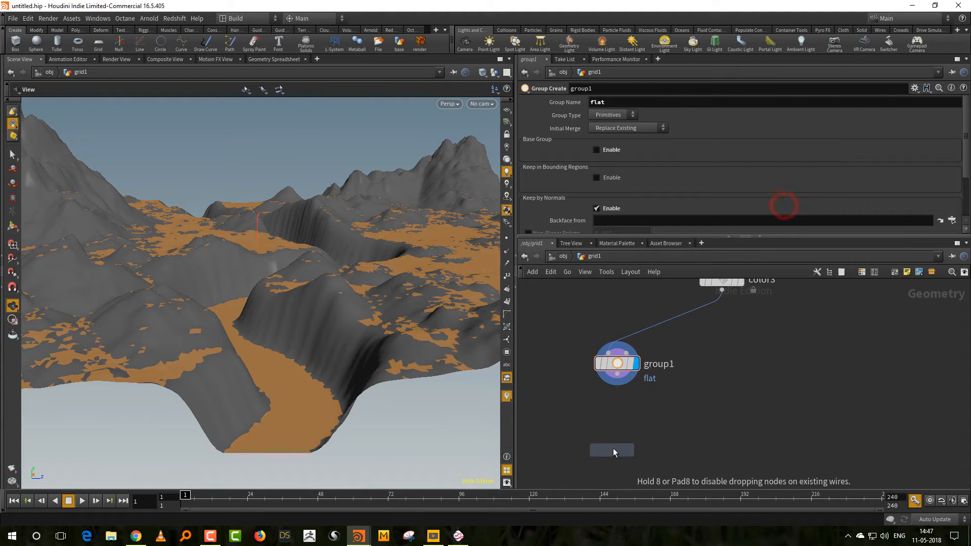
left_click(614, 445)
left_click_drag(617, 374, 605, 428)
left_click(636, 441)
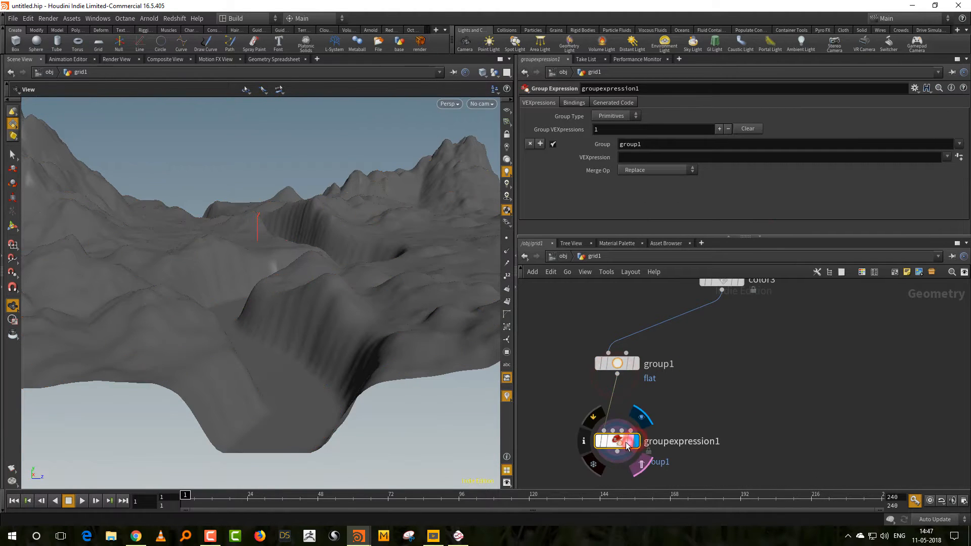
Step: Set the group expression's group to flat and its VEXpression to @P.y<0
double_click(647, 145)
type("flat")
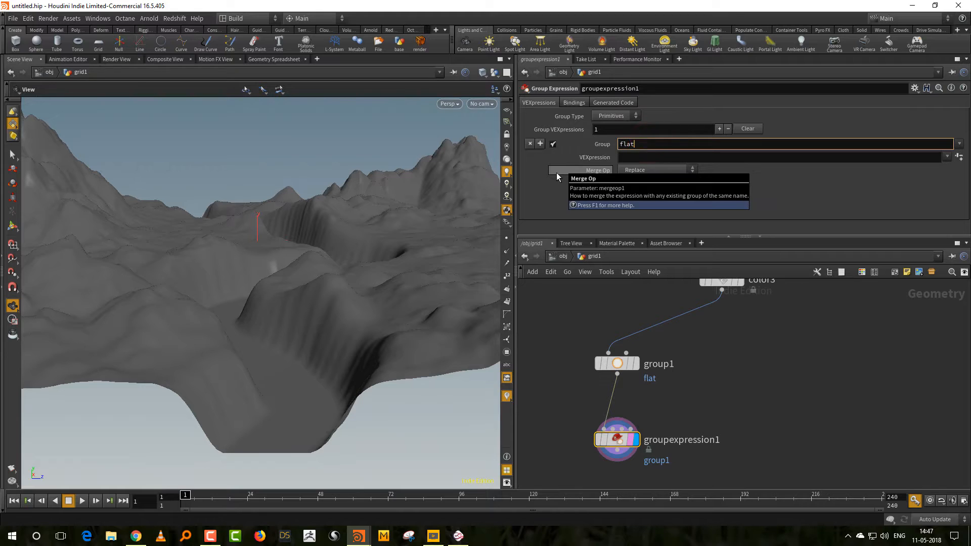
key("Return")
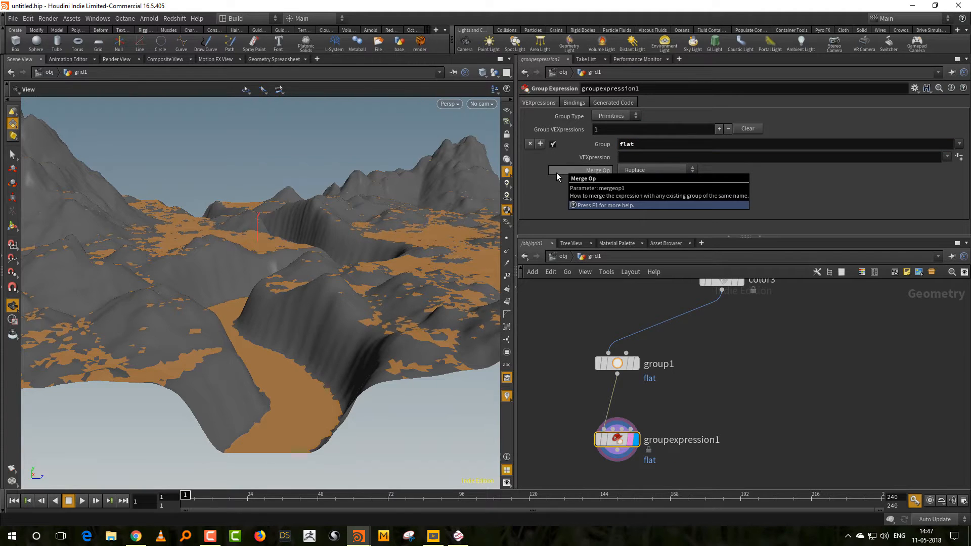
left_click(636, 157)
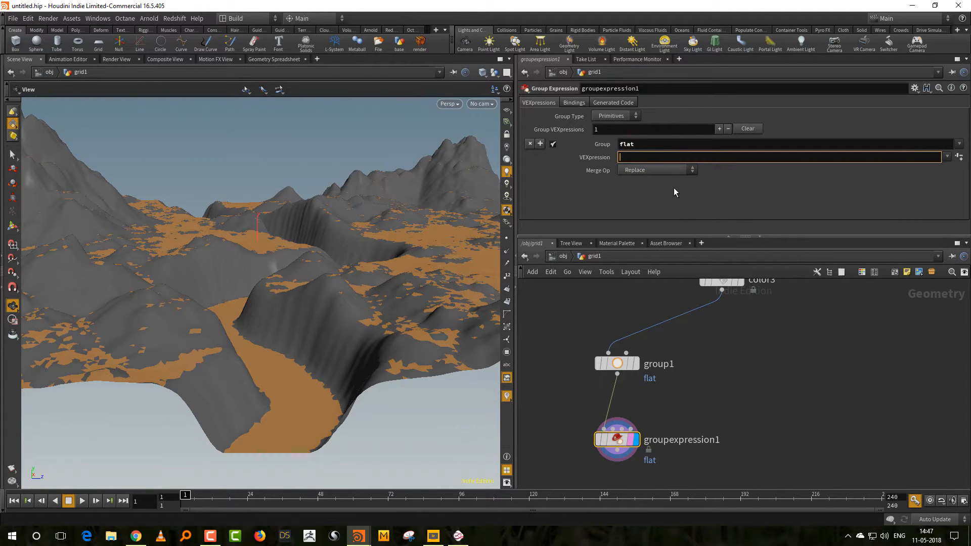
type("@P.y")
type("<0")
key("Return")
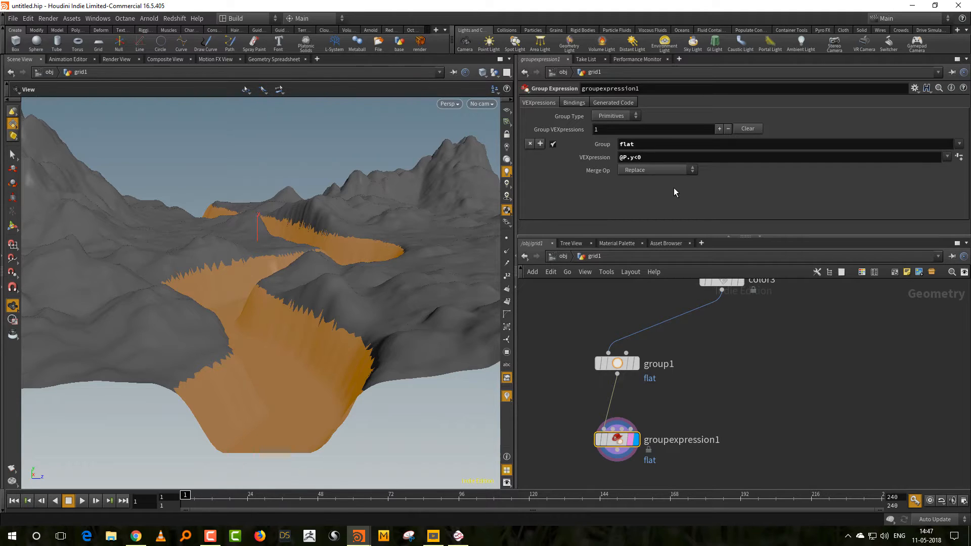
Step: Set groupexpression1's merge operation to Subtract from Existing so the riverbed is excluded from the flat group
left_click_drag(570, 331, 653, 427, "shift")
left_click(689, 389)
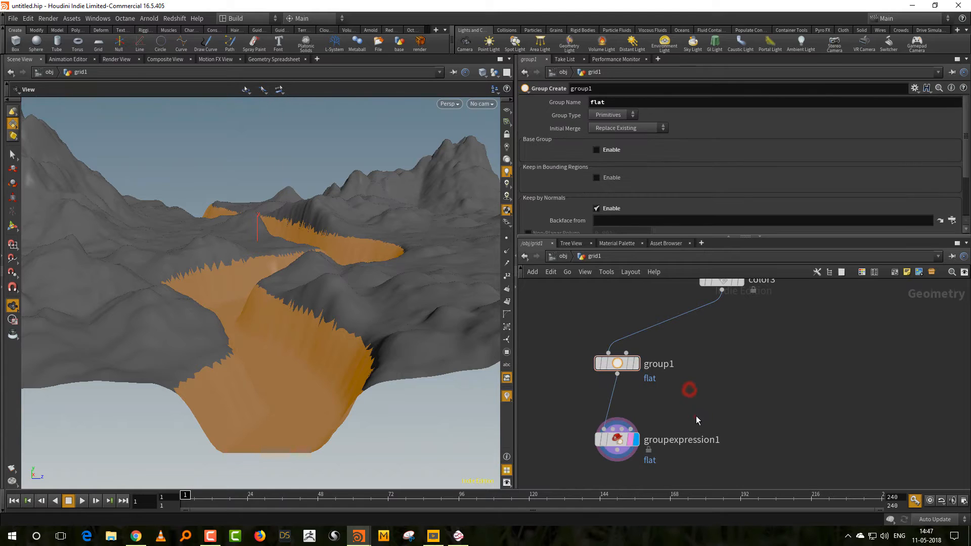
left_click(695, 416)
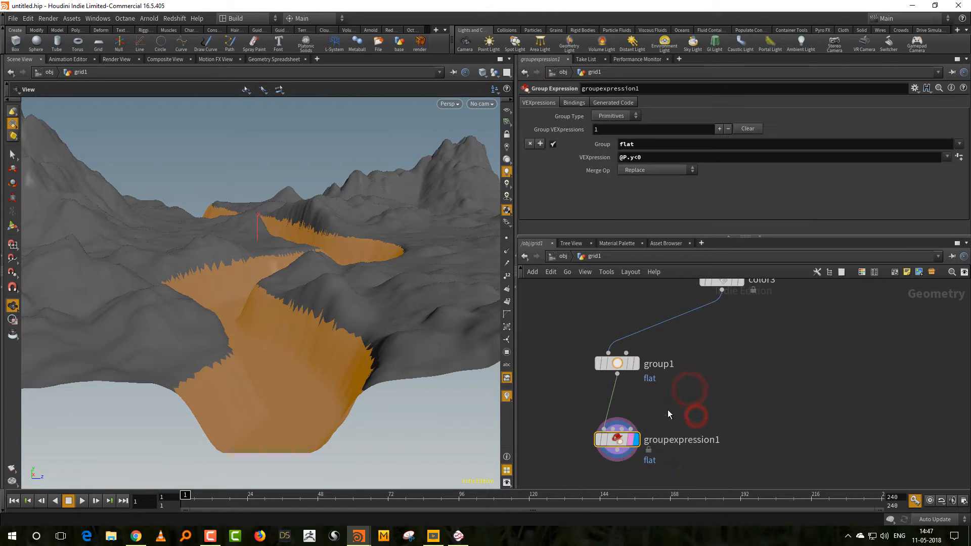
left_click(650, 171)
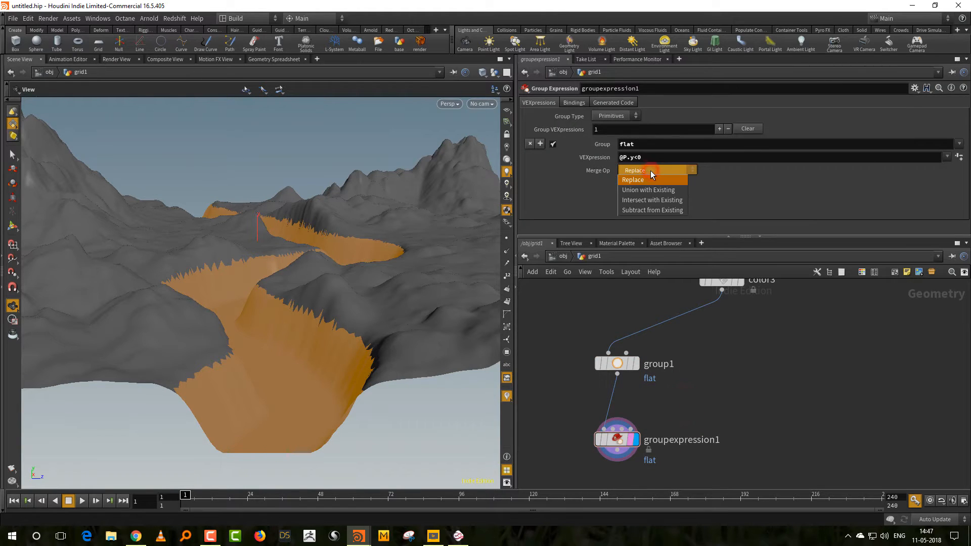
left_click(655, 210)
left_click_drag(457, 357, 304, 397)
Step: Try a different first offset component on the displace node and undo the change
middle_click_drag(734, 405, 725, 449)
middle_click_drag(750, 328, 728, 439)
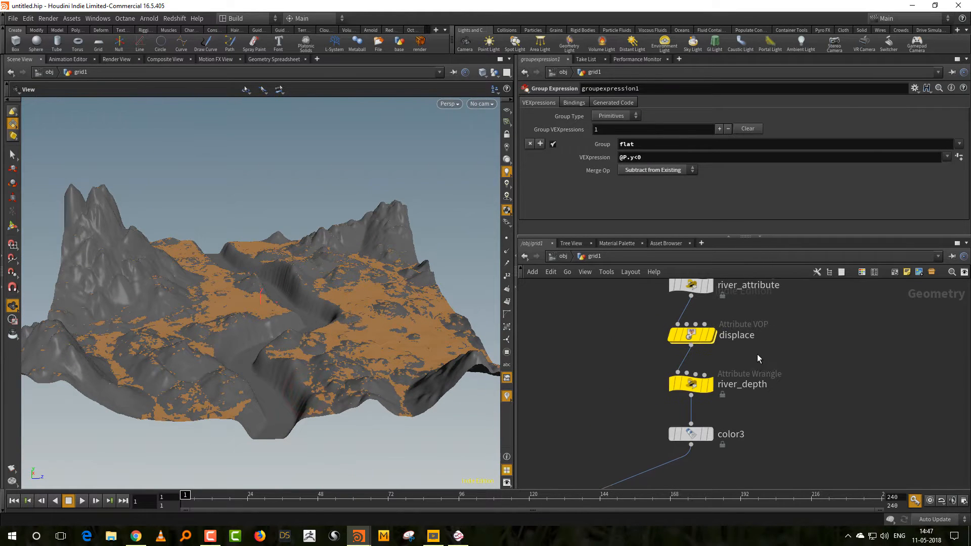
left_click_drag(771, 310, 658, 368)
left_click(799, 332)
middle_click_drag(624, 213, 585, 213)
left_click_drag(378, 335, 423, 360)
middle_click_drag(782, 448, 753, 375)
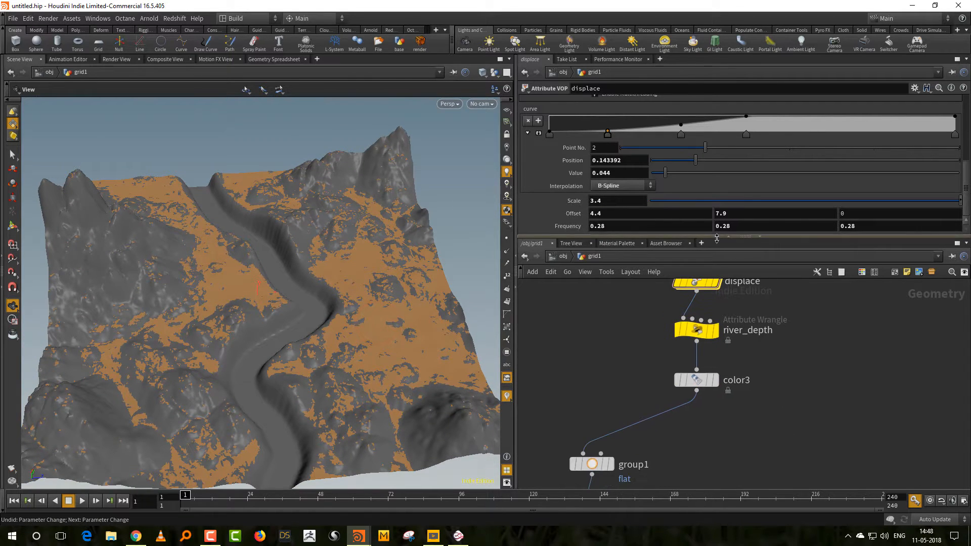
Step: Enlarge the network area and add a Color node below groupexpression1
left_click_drag(715, 235, 716, 173)
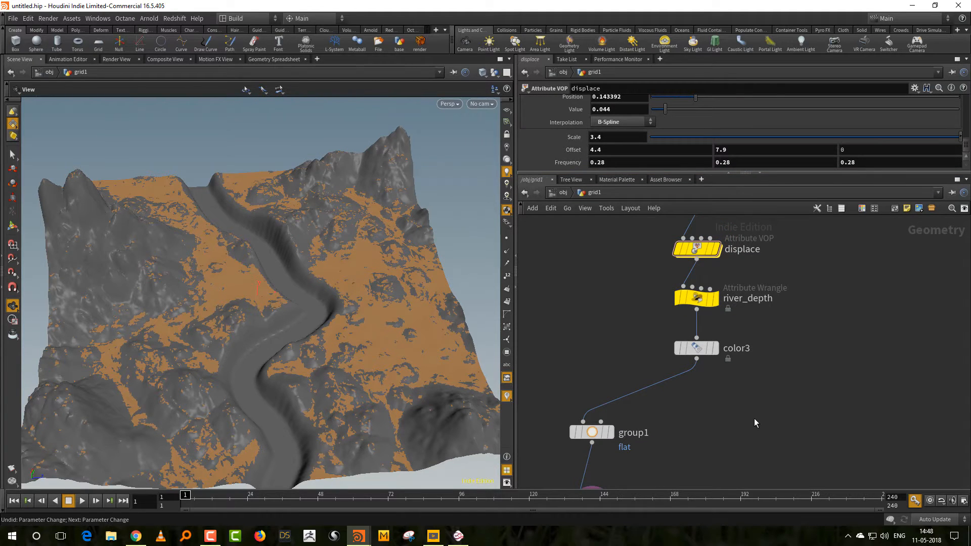
middle_click_drag(708, 480, 705, 345)
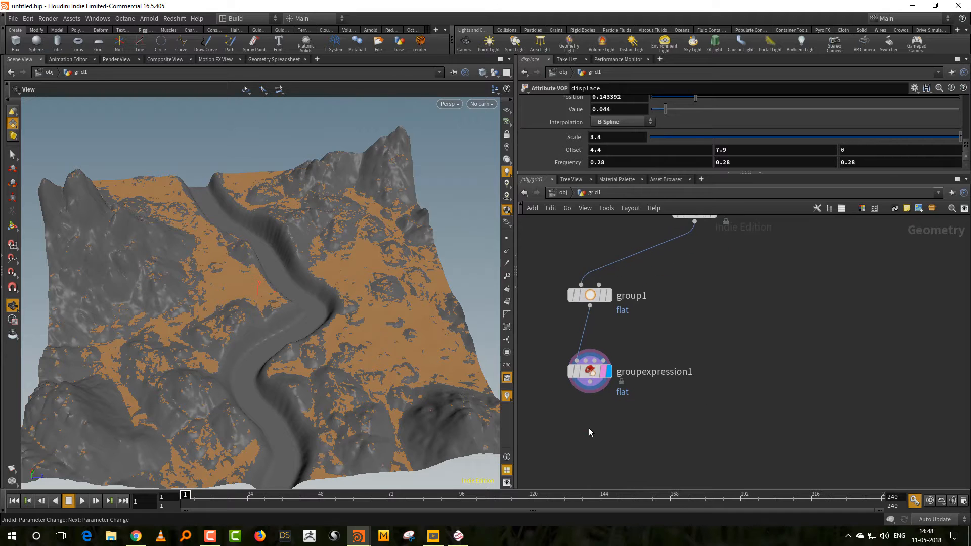
key("Tab")
type("colo")
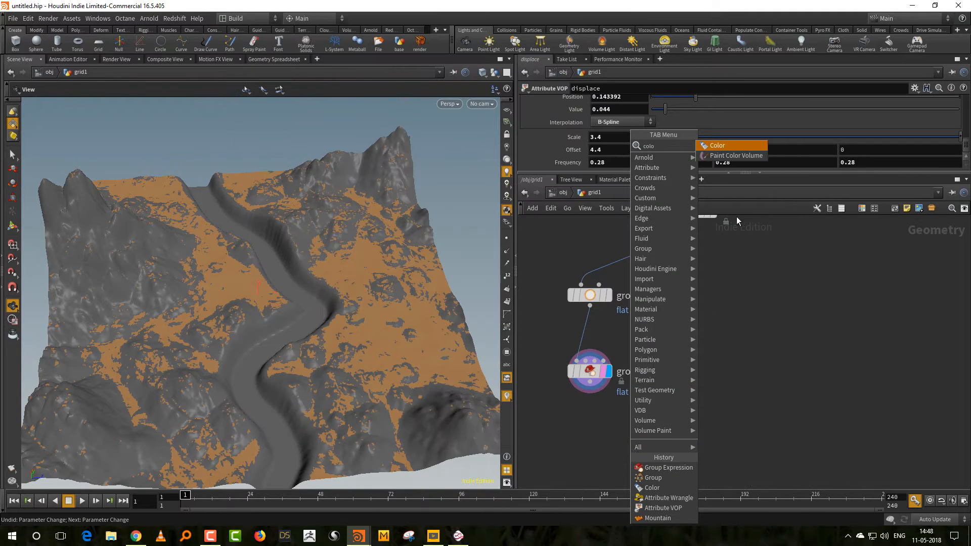
left_click(724, 147)
left_click(586, 453)
Step: Set color3's color to black (0, 0, 0)
middle_click_drag(738, 220, 720, 330)
left_click_drag(749, 302, 627, 347)
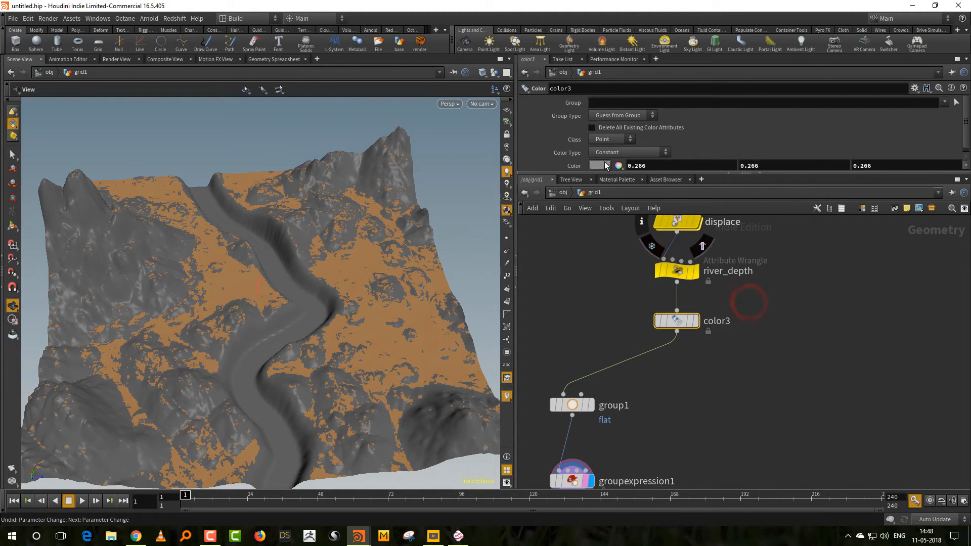
left_click(599, 165)
left_click_drag(682, 221, 658, 218)
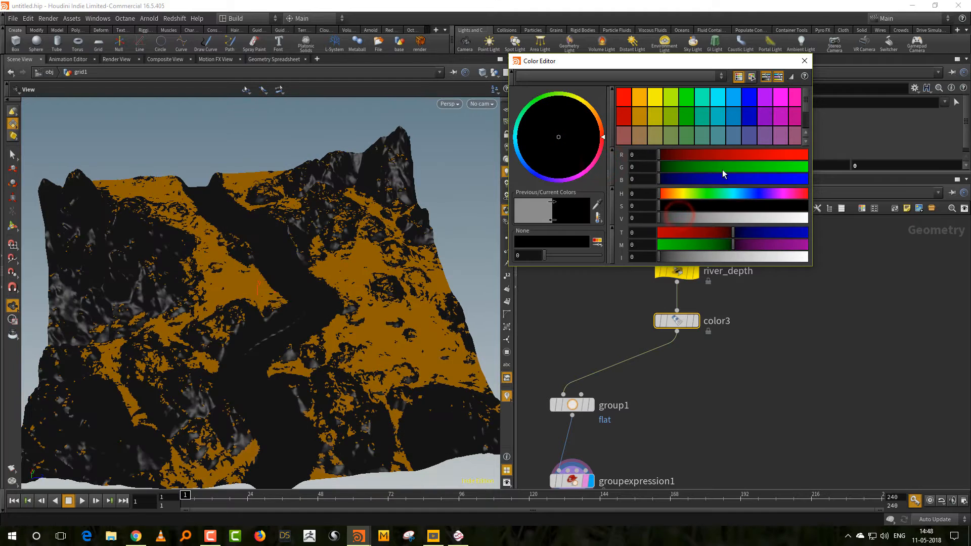
left_click(804, 61)
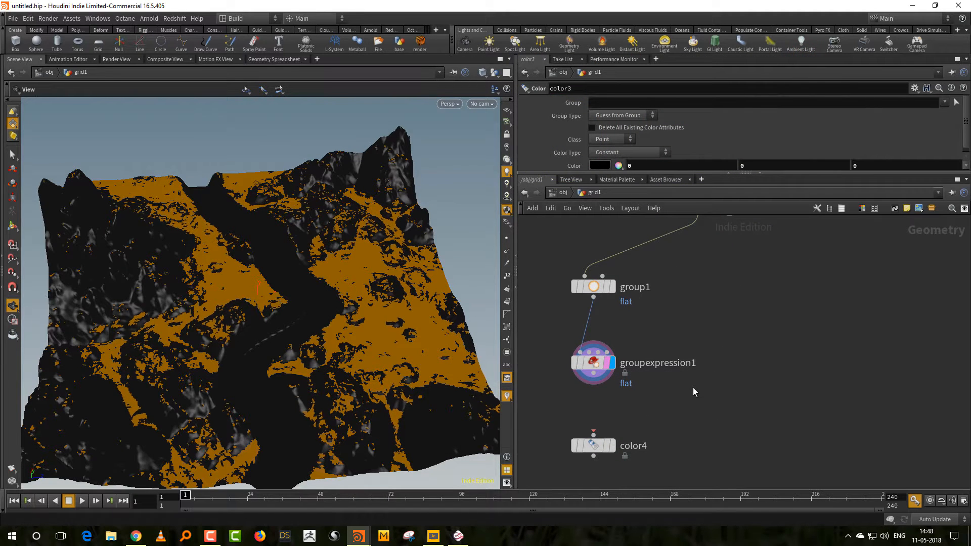
Step: Feed color4 from groupexpression1, display its result and limit it to the flat group
left_click_drag(593, 373, 606, 445)
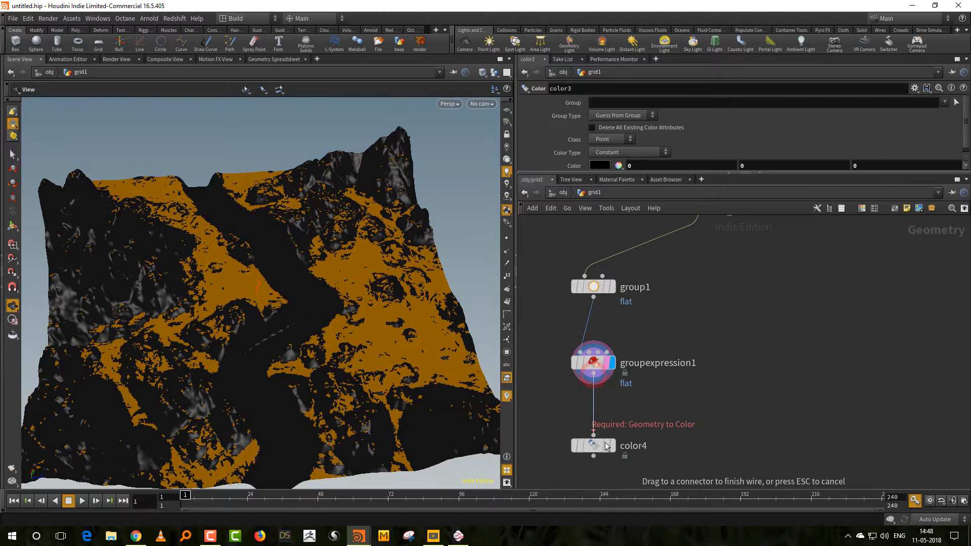
left_click(607, 445)
left_click(611, 445)
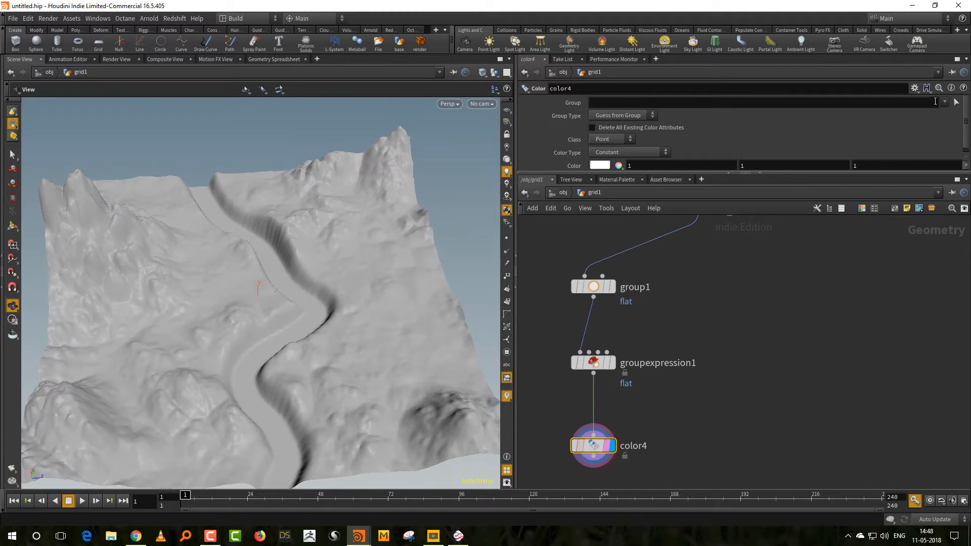
left_click(944, 102)
left_click(938, 122)
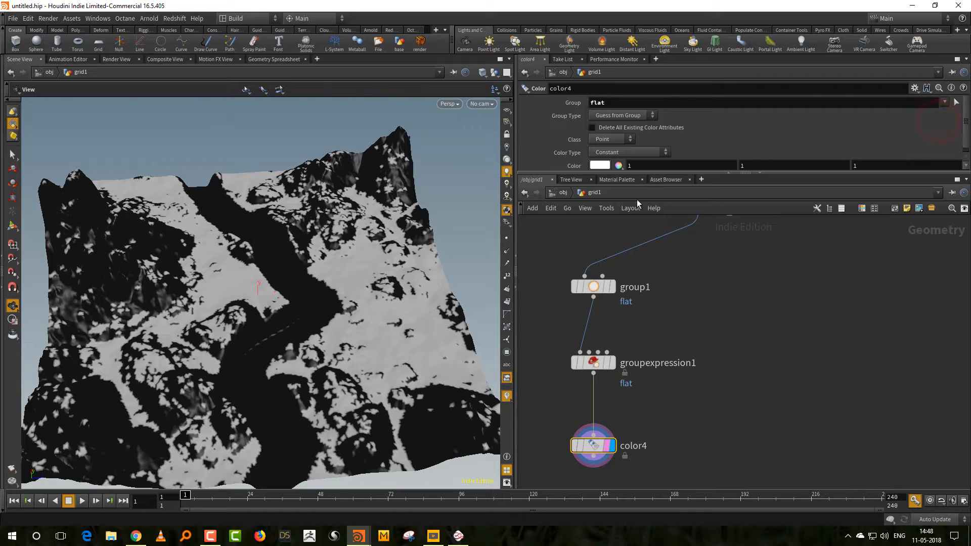
Step: Set color4's color to pure red (1, 0, 0)
left_click_drag(610, 174, 611, 204)
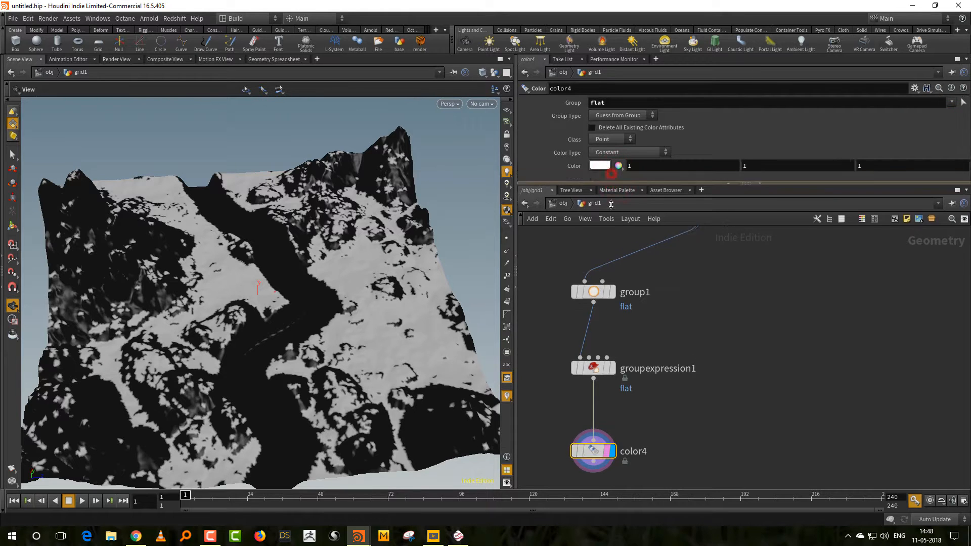
left_click(600, 166)
left_click_drag(793, 204, 828, 201)
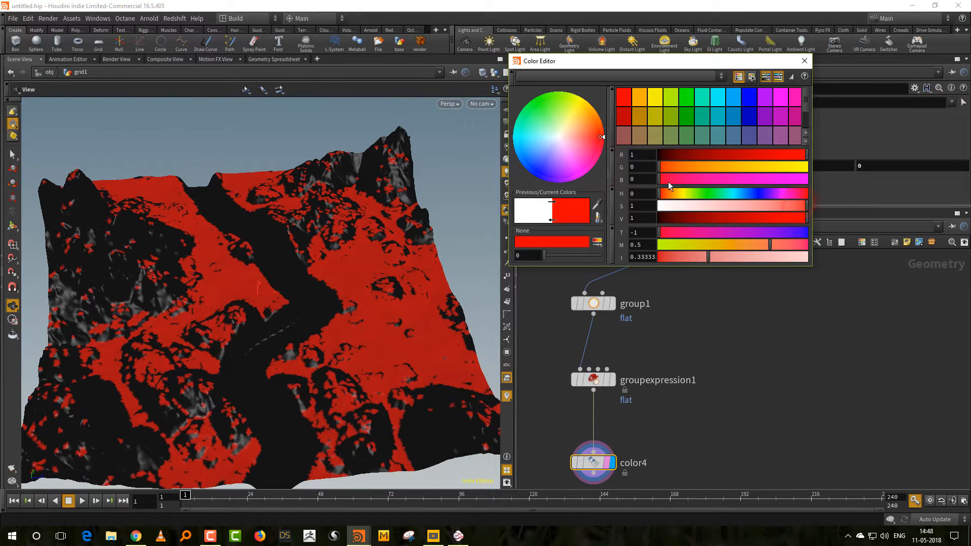
left_click(804, 61)
Step: Tighten the vertical spacing of the groupexpression1 and color4 nodes below group1
middle_click_drag(675, 450, 672, 423)
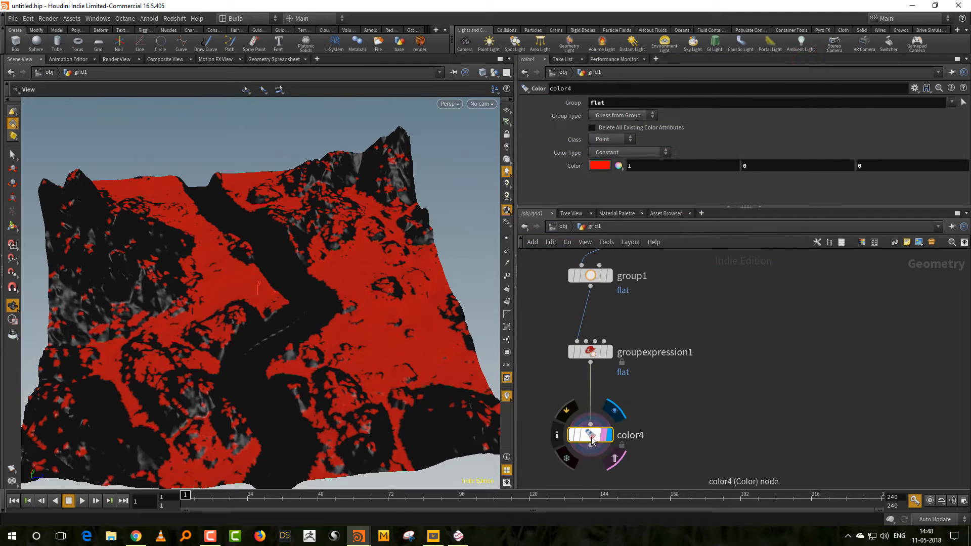
left_click_drag(590, 438, 591, 430)
left_click_drag(592, 348, 592, 336)
left_click_drag(590, 425, 590, 408)
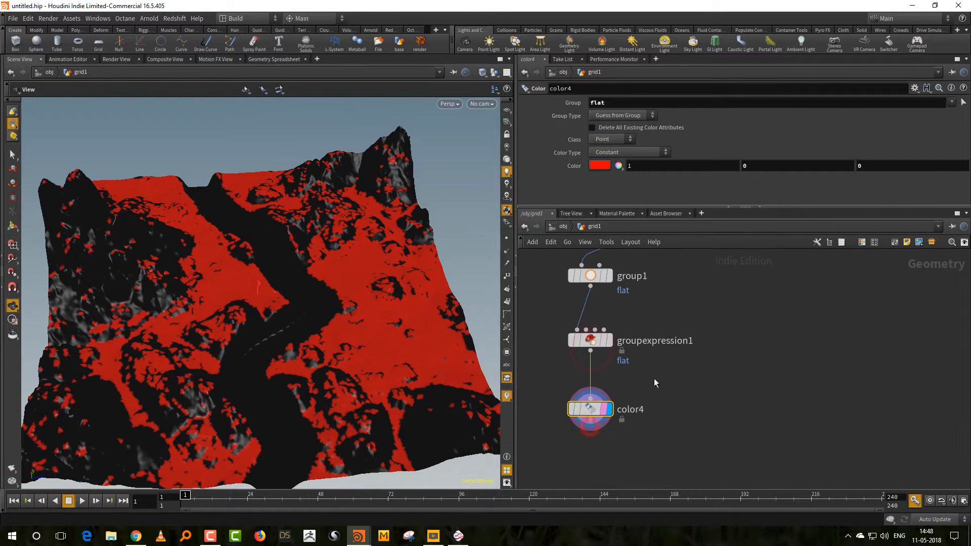
Step: Narrow group1's spread angle to 9.9 to reduce the red flat areas
left_click(660, 378)
middle_click_drag(650, 371, 644, 452)
left_click_drag(642, 341, 521, 408)
left_click_drag(968, 148, 967, 151)
left_click_drag(674, 192, 669, 191)
middle_click_drag(671, 460, 707, 380)
left_click_drag(699, 383, 596, 432)
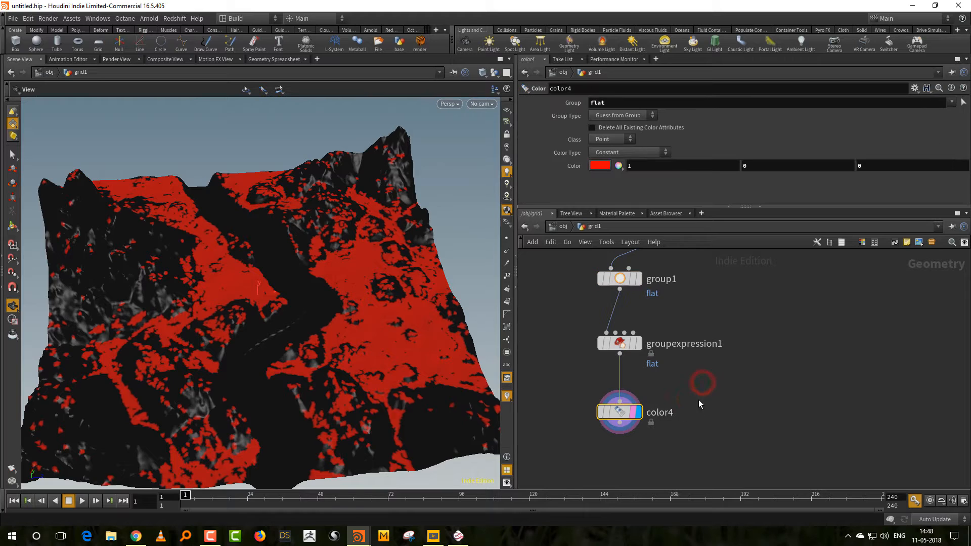
Step: Add an Attribute Blur node below color4, fed from color4's output, and display its result
middle_click_drag(699, 399, 711, 367)
key("Tab")
type("blur")
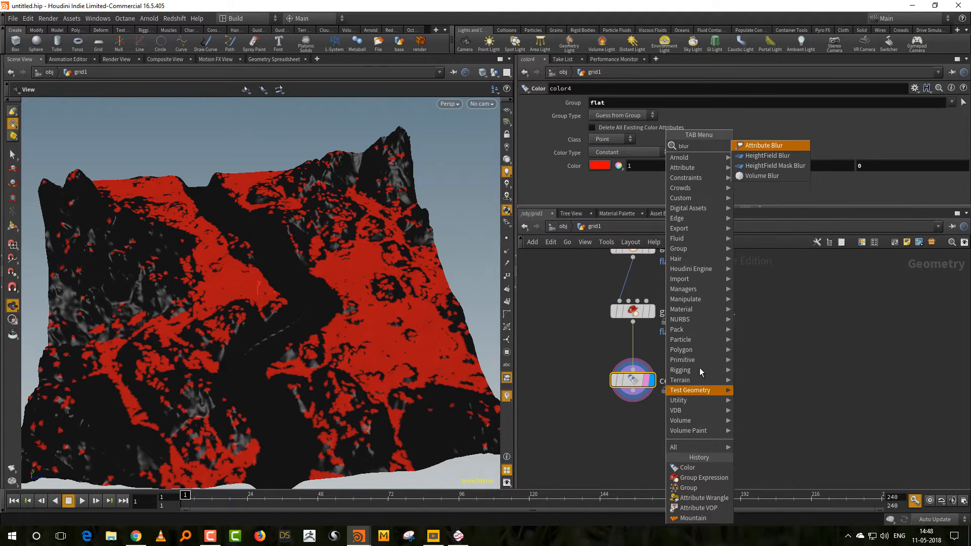
left_click(778, 145)
left_click(635, 453)
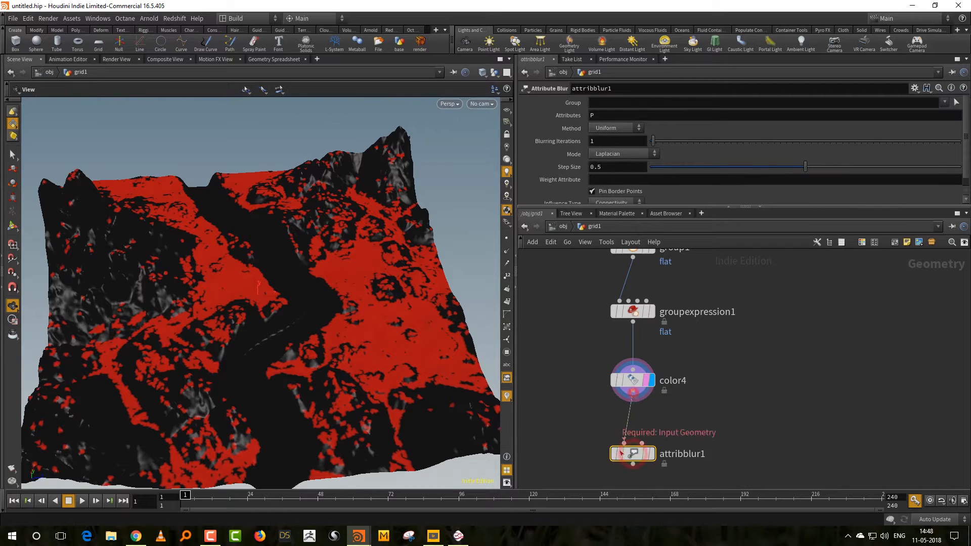
Step: Set attribblur1 to blur the Cd attribute with 4 blurring iterations and a step size of 0.231
left_click(613, 115)
type("Cd")
key("Return")
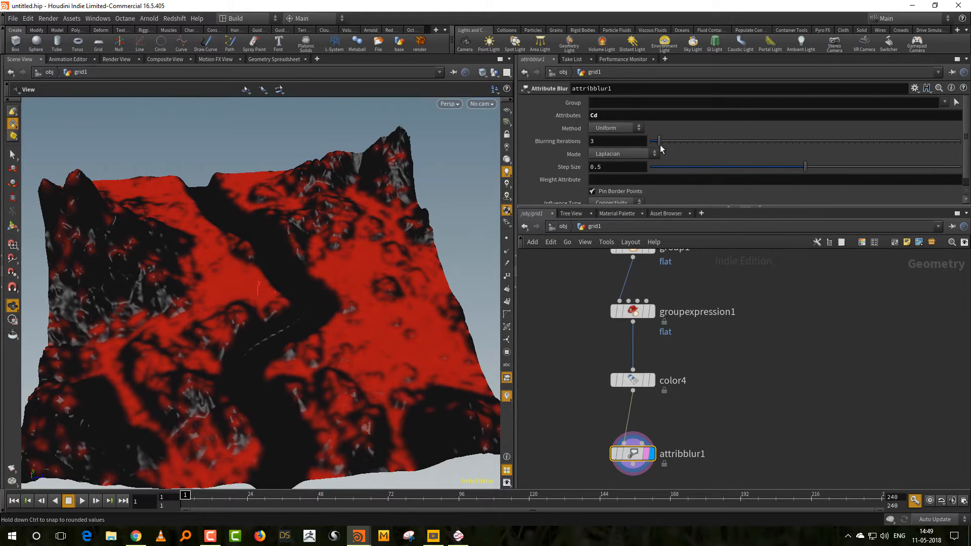
left_click_drag(795, 167, 720, 182)
left_click_drag(676, 207, 678, 172)
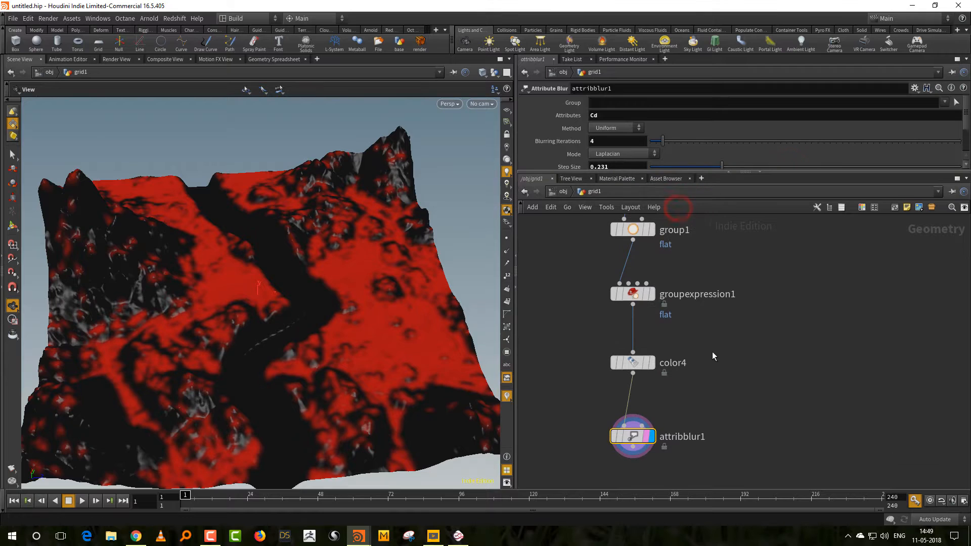
Step: Auto-arrange the four nodes from group1 to attribblur1 and shift them together farther away from color3
middle_click_drag(719, 397, 730, 380)
right_click_drag(731, 374, 713, 388)
left_click_drag(619, 271, 765, 452)
key("shift+l")
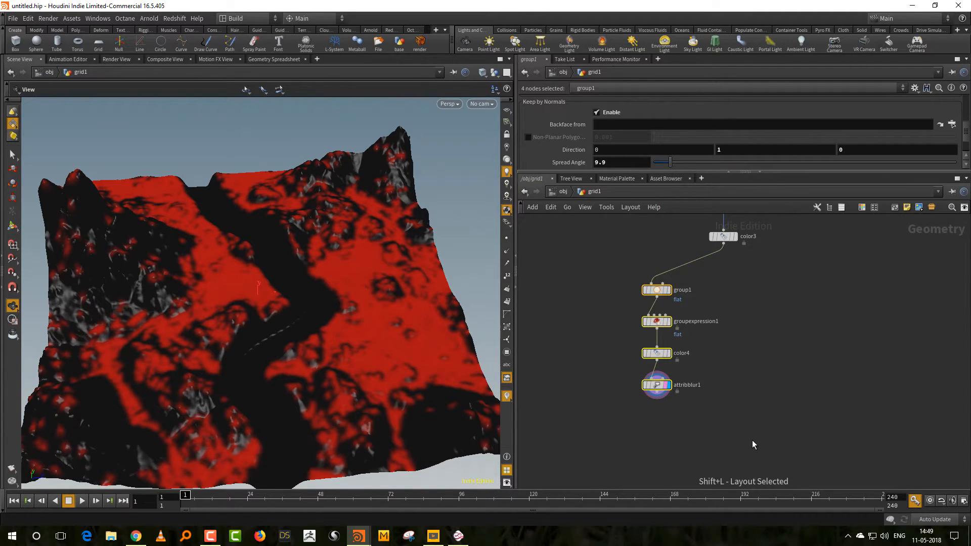
left_click(681, 414)
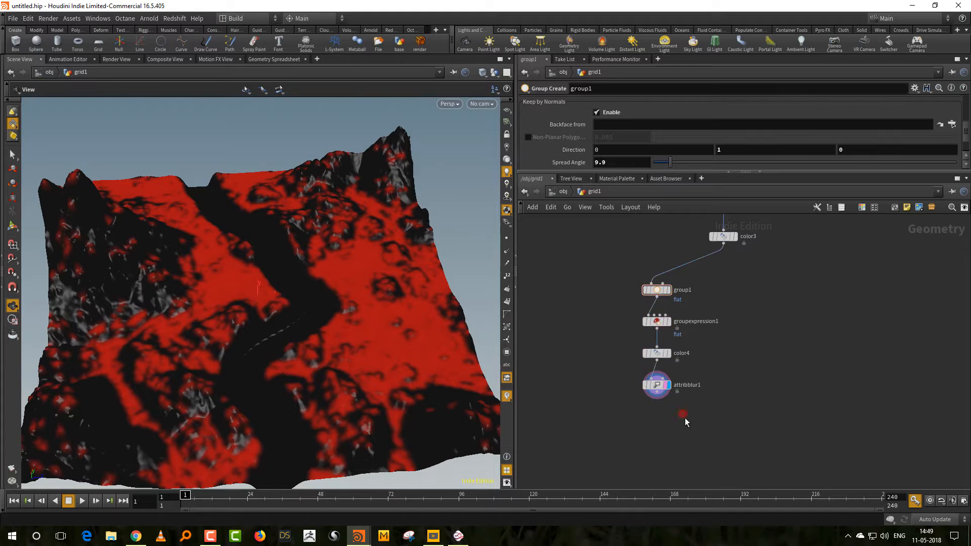
left_click_drag(612, 272, 679, 386)
left_click_drag(656, 353, 633, 350)
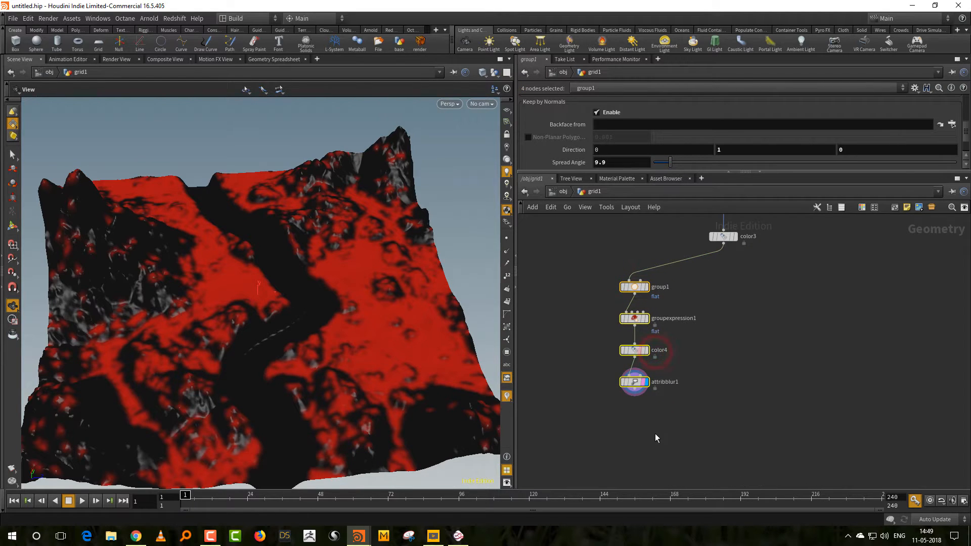
Step: Add an Attribute Wrangle node below attribblur1, fed from its output, and rename it set_density
left_click(635, 417)
scroll(641, 409, "up", 3)
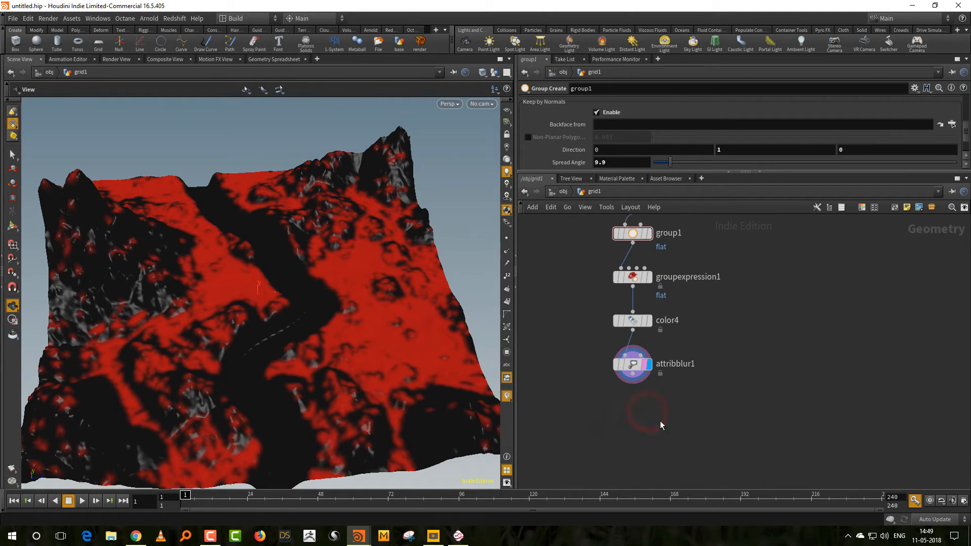
key("Tab")
type("wran")
key("Return")
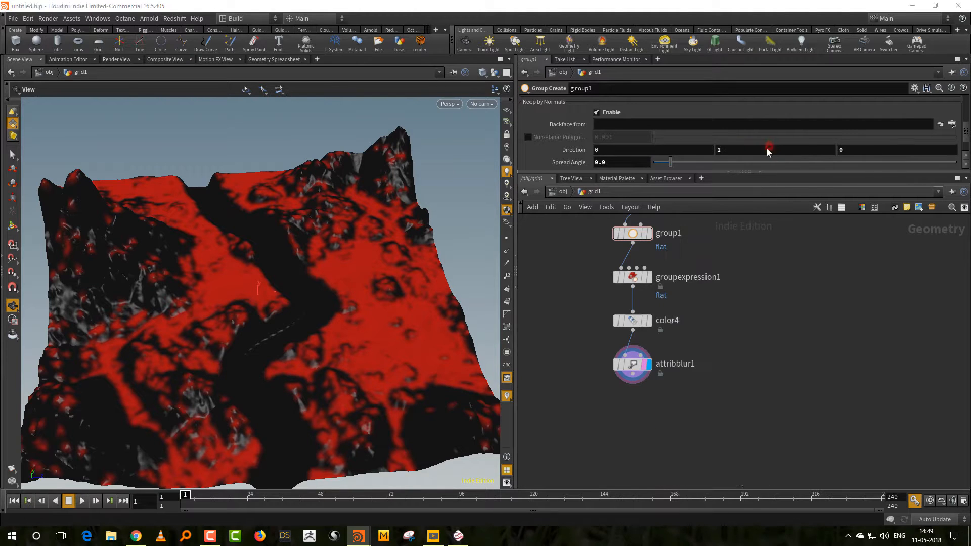
left_click(638, 416)
double_click(657, 419)
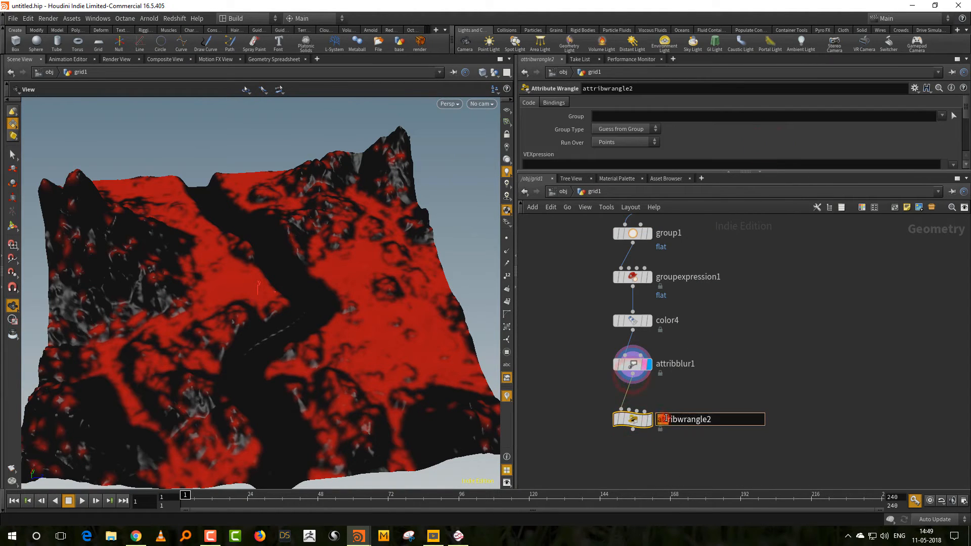
type("set_density")
key("Return")
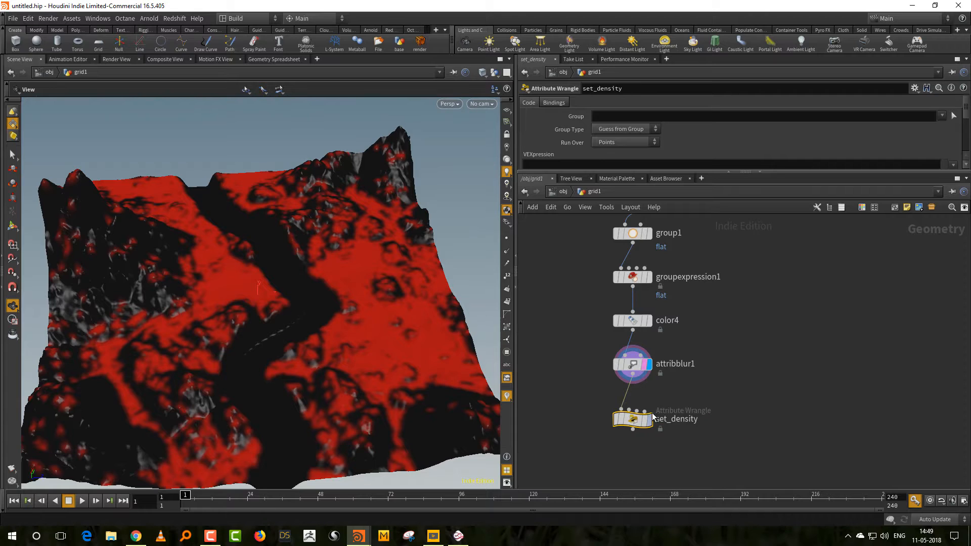
left_click(651, 164)
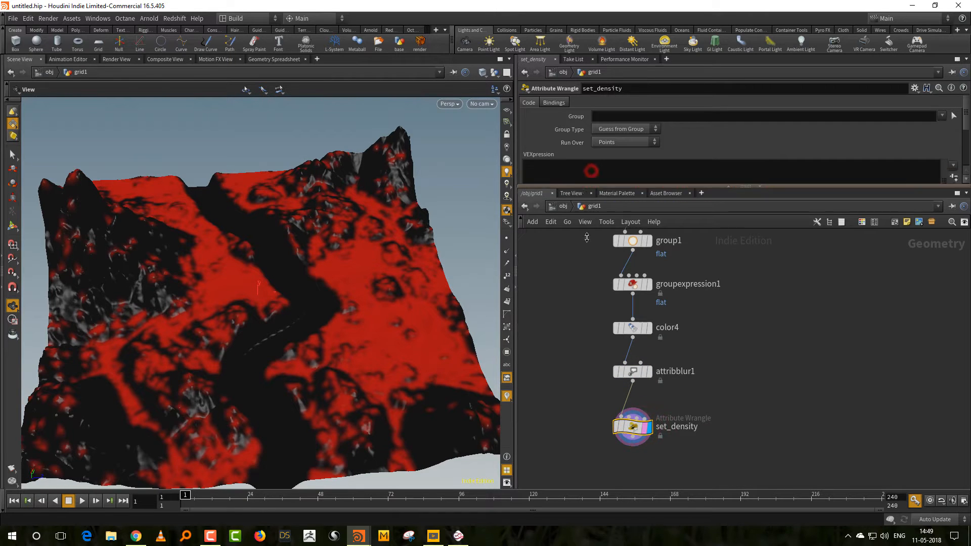
left_click(582, 174)
type("f@")
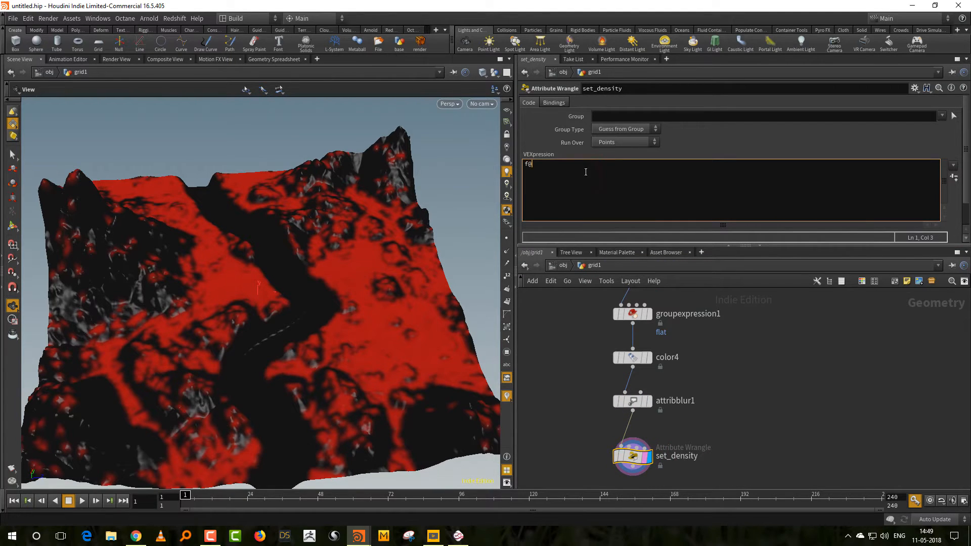
type("density = @Cd.r;")
Step: Add a Scatter node below set_density, fed from its output, and display its result
middle_click_drag(730, 465, 738, 401)
left_click(738, 400)
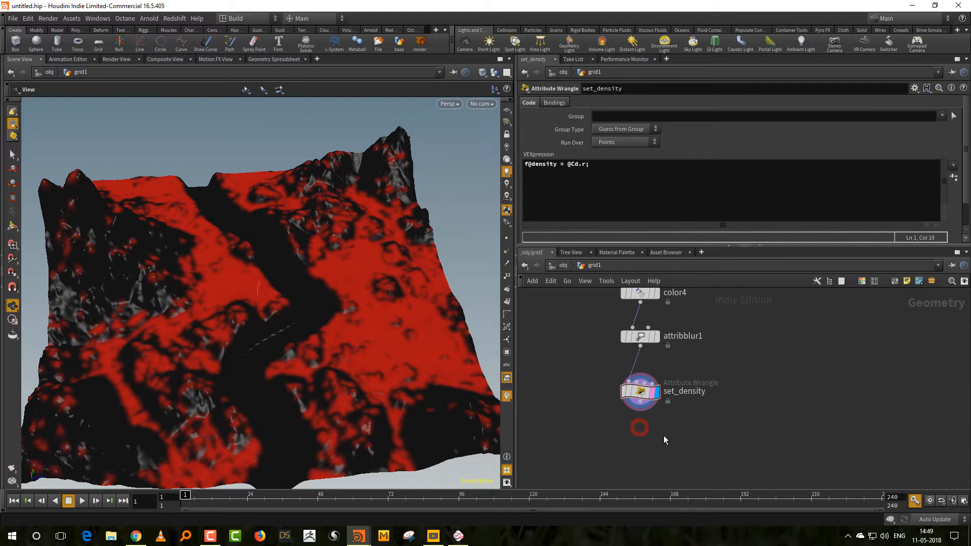
key("Tab")
type("scatt")
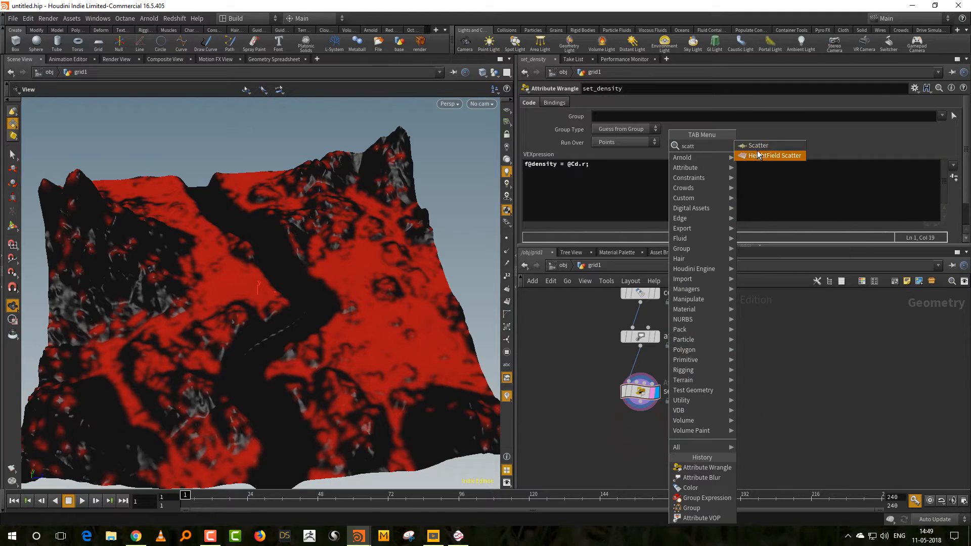
left_click(758, 145)
left_click(638, 457)
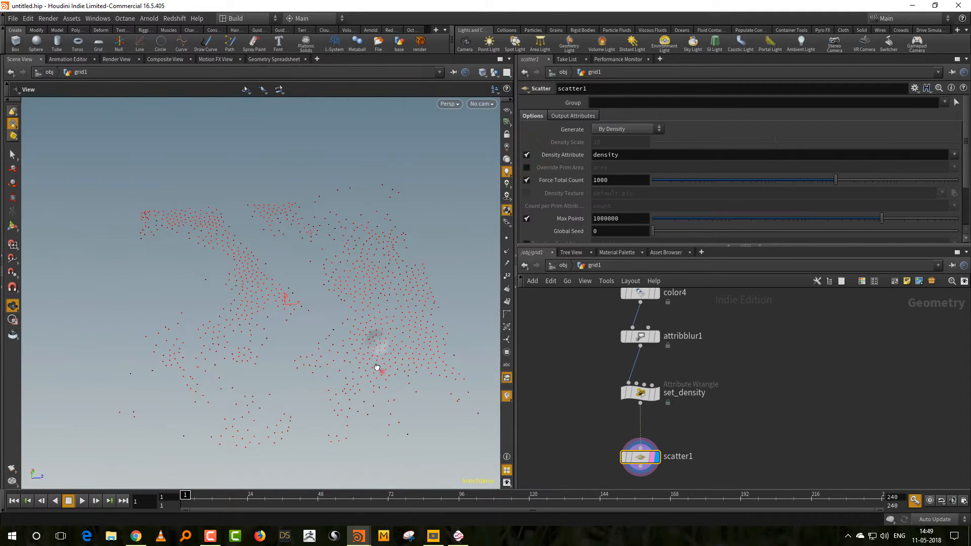
Step: Set scatter1's forced total count to 6550 and its relax iterations to 4
left_click(878, 182)
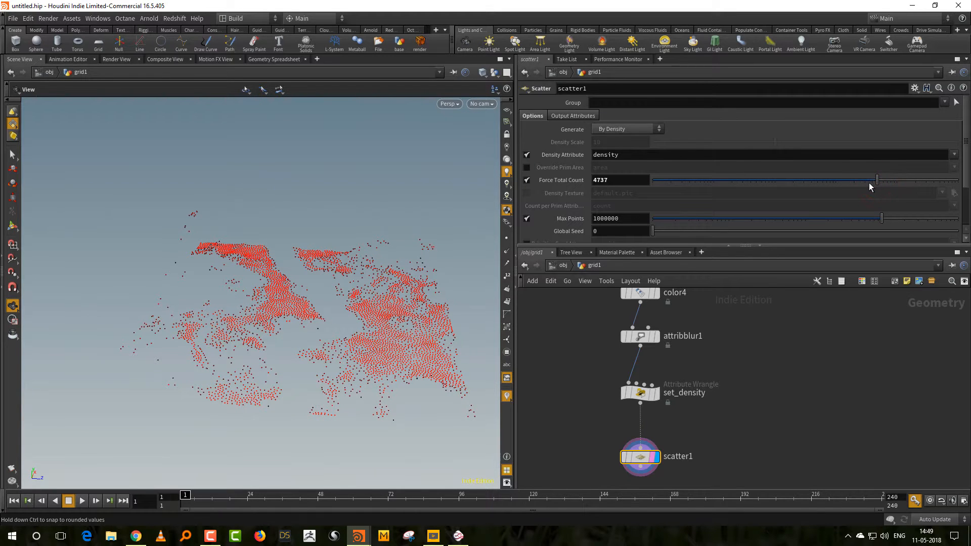
left_click(886, 181)
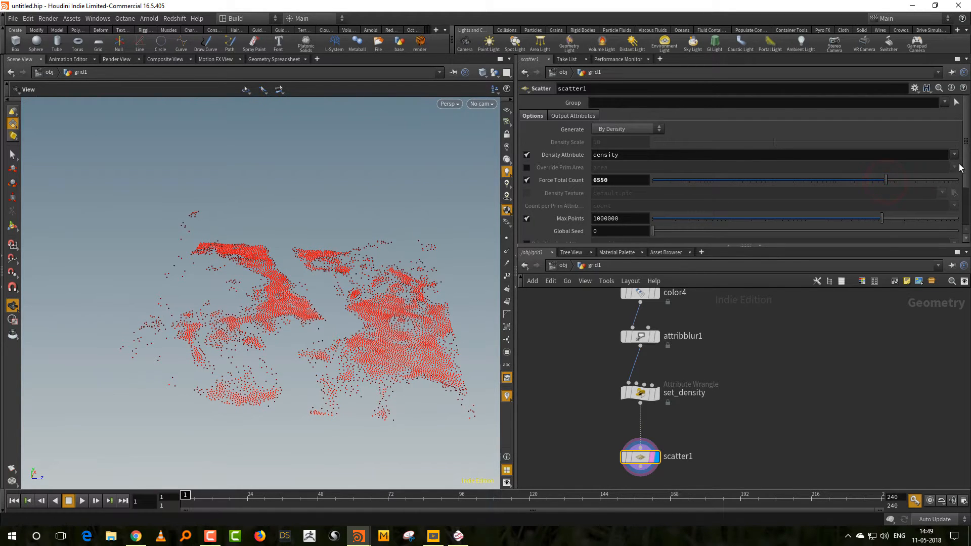
left_click_drag(965, 163, 969, 220)
left_click(660, 208)
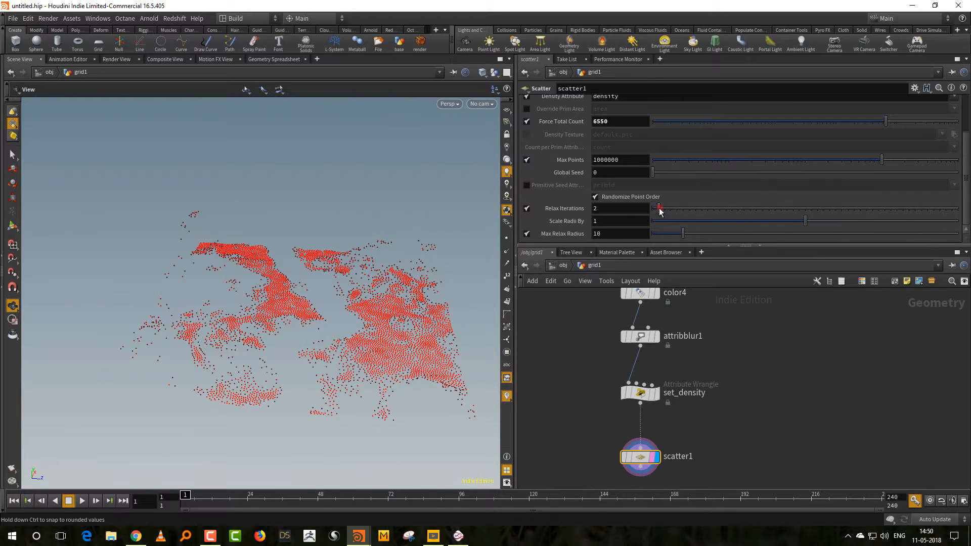
left_click(665, 208)
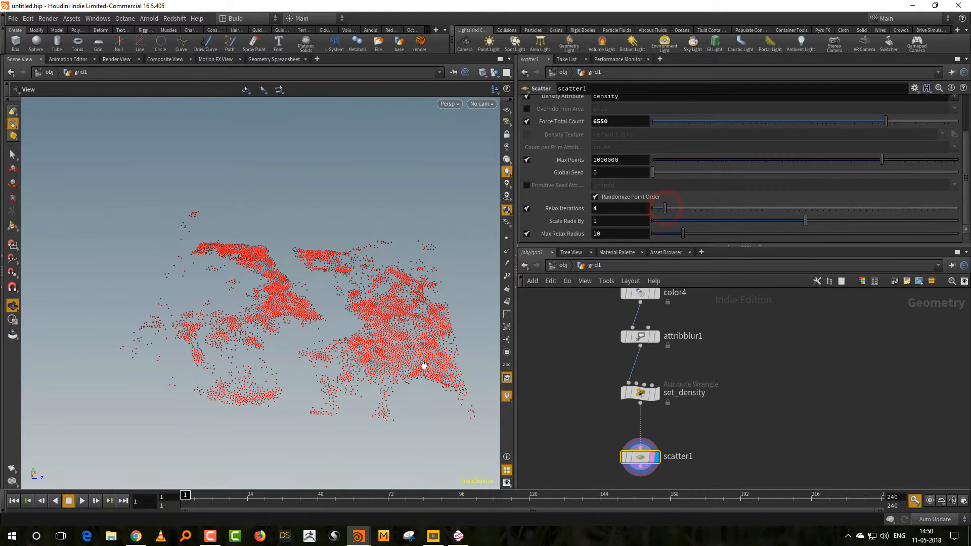
mouse_move(386, 369)
left_mouse_down()
mouse_move(373, 381)
mouse_move(410, 351)
mouse_move(416, 363)
mouse_move(405, 362)
left_mouse_up()
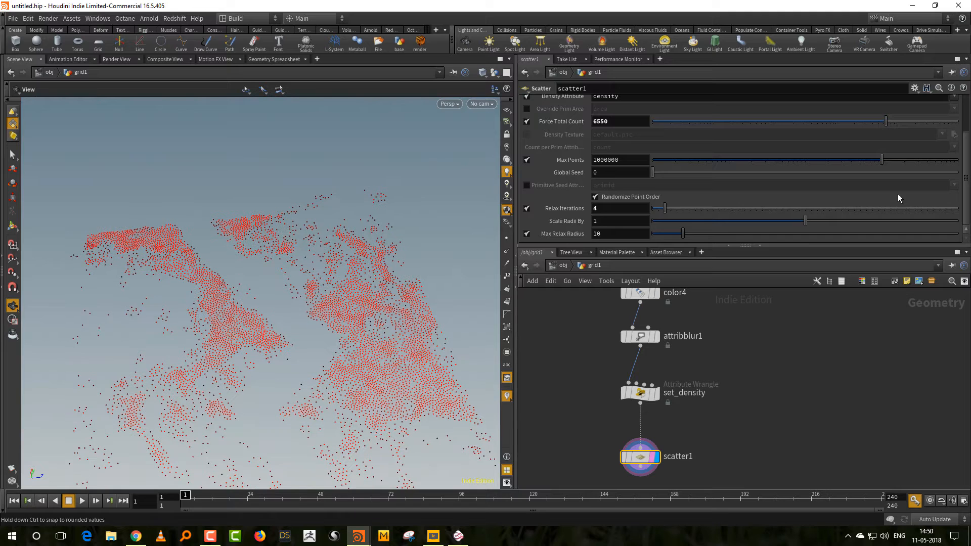
Step: Select the displace node above river_depth to show its curve parameters
middle_click_drag(734, 396, 743, 488)
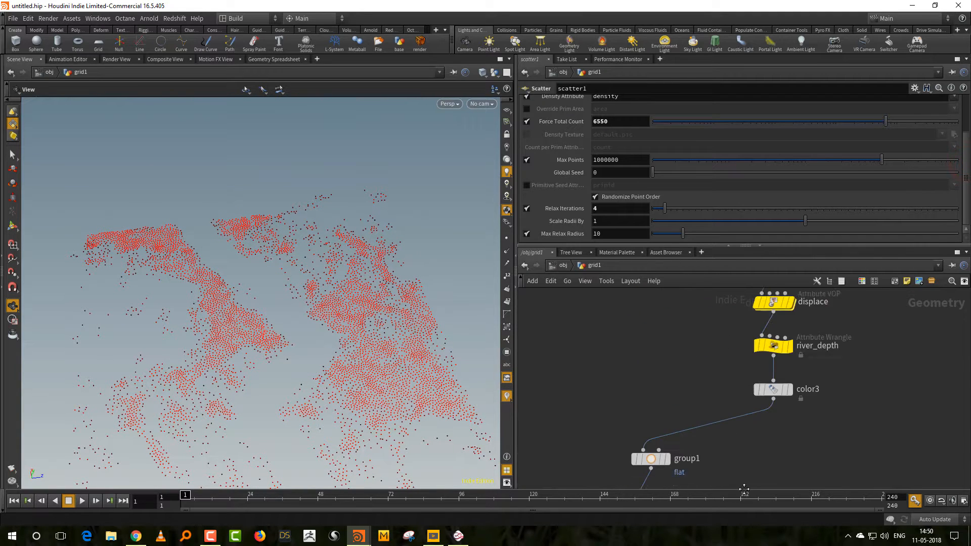
middle_click_drag(680, 379, 630, 462)
left_click(723, 386)
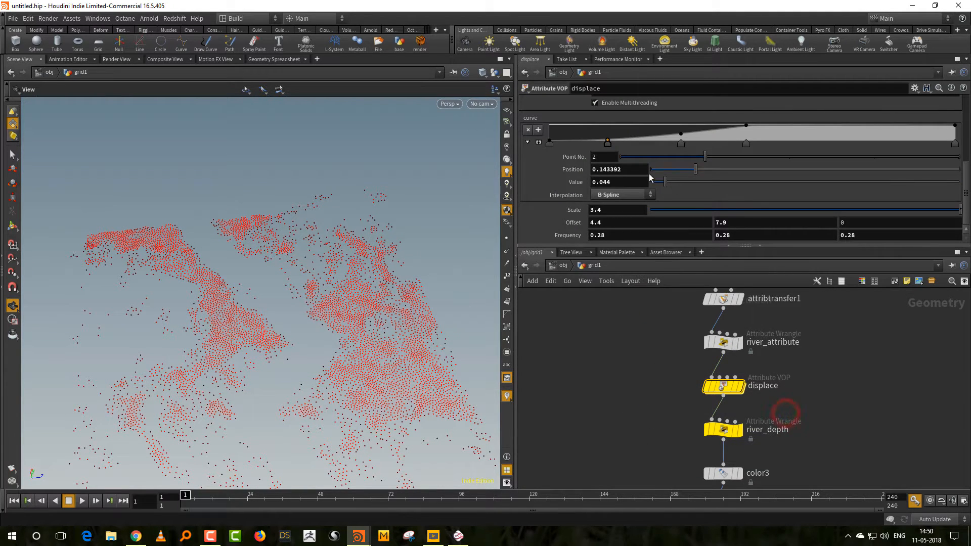
Step: Try an extra point on displace's curve at position 0.236908 with values such as 0.125 and 0.489, and delete it
left_click(644, 133)
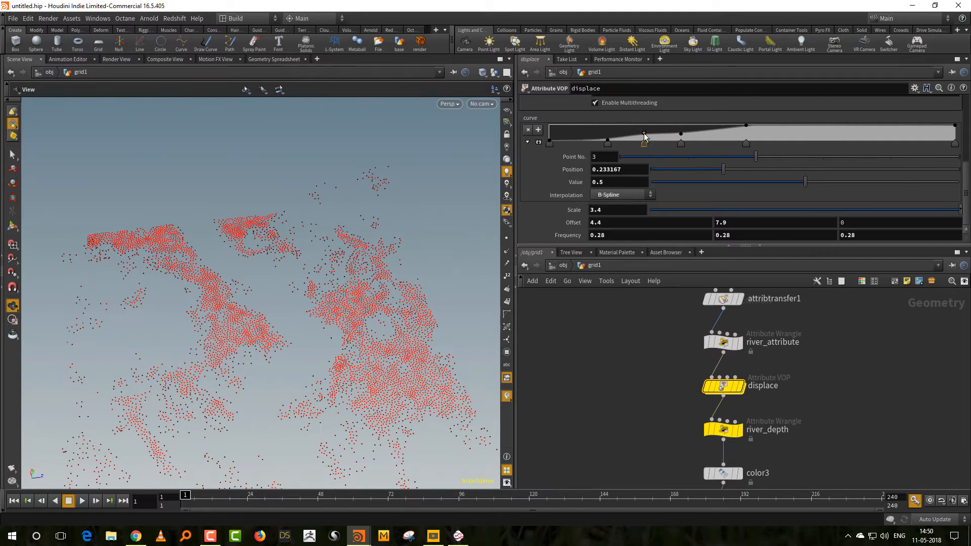
left_click_drag(646, 141, 647, 142)
left_click(690, 183)
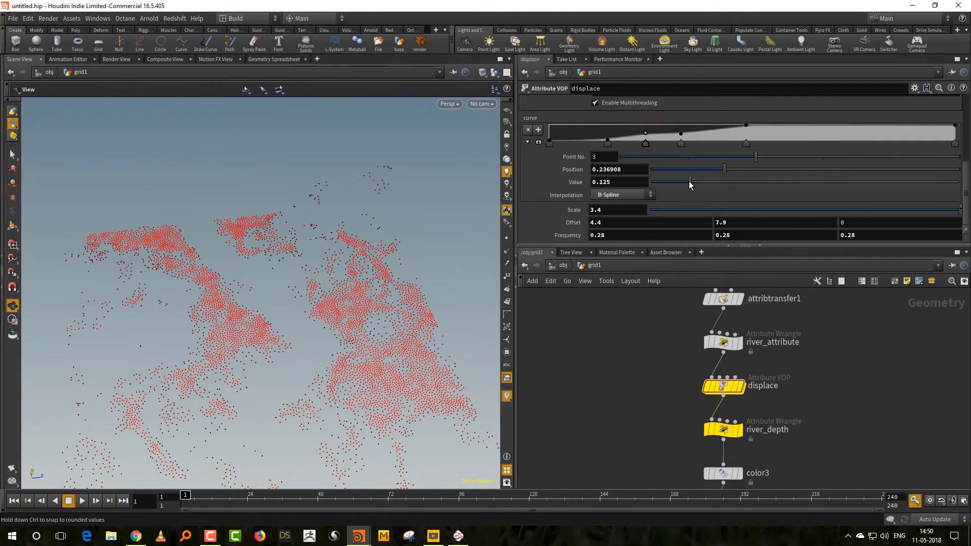
left_click_drag(364, 325, 348, 273)
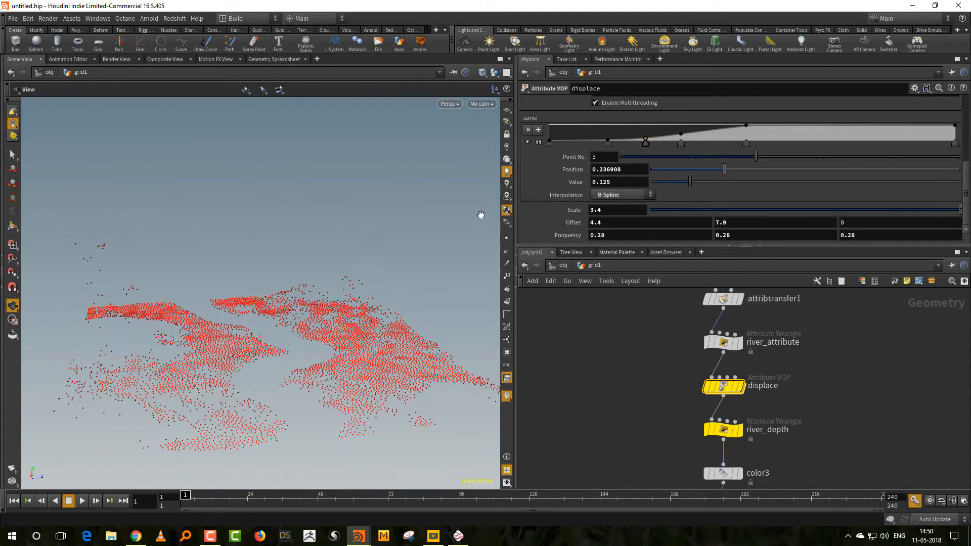
left_click(745, 182)
left_click(801, 183)
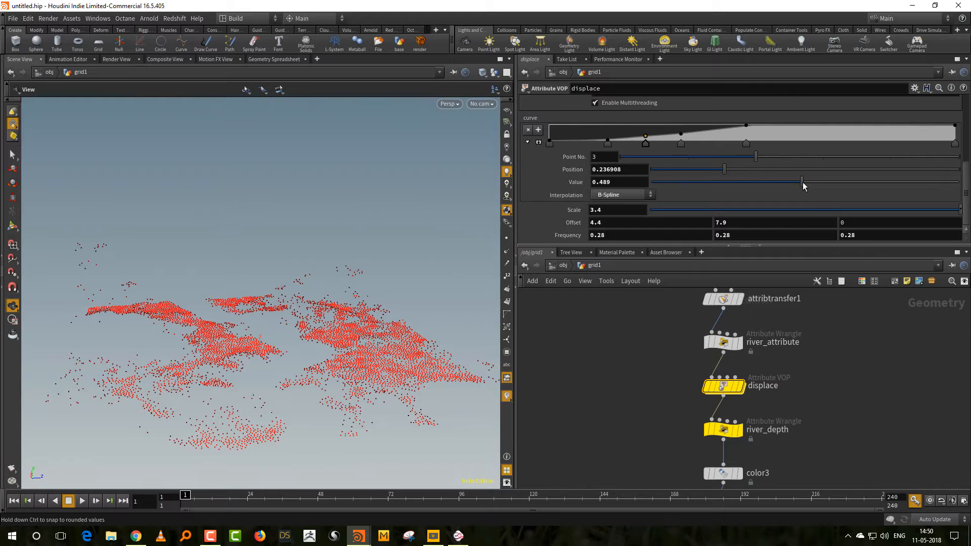
left_click(745, 183)
key("Delete")
Step: Set the value of point 2 on displace's curve to 0.016 to flatten the low terrain
left_click(607, 144)
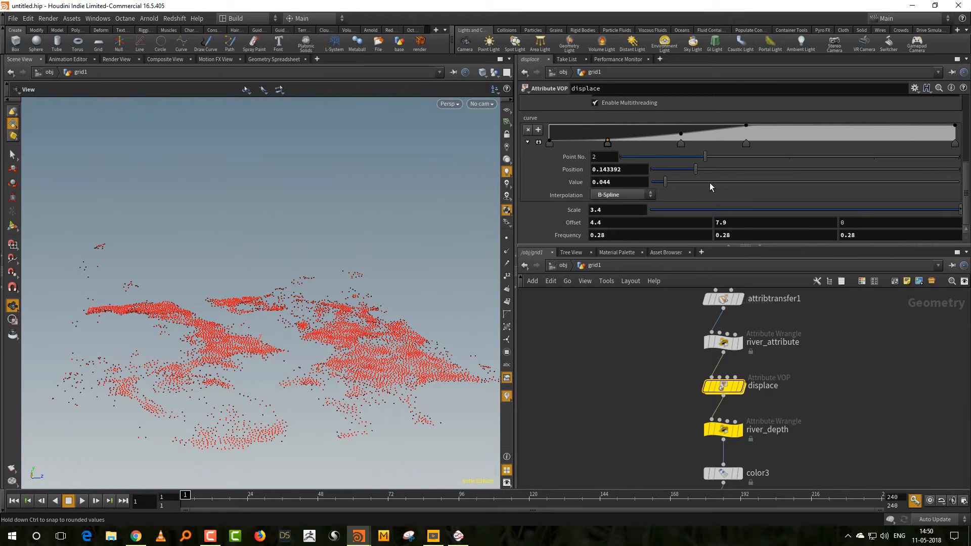
left_click(709, 183)
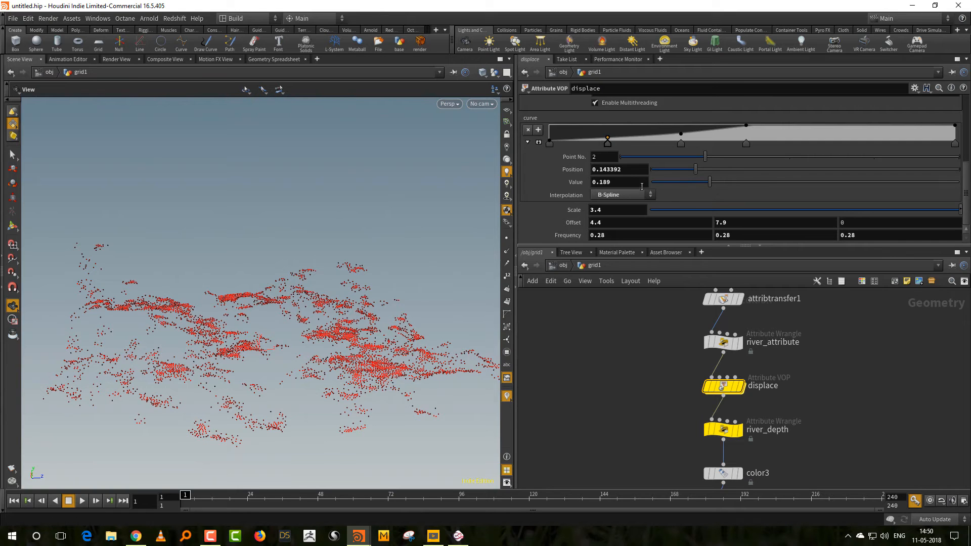
left_click(657, 183)
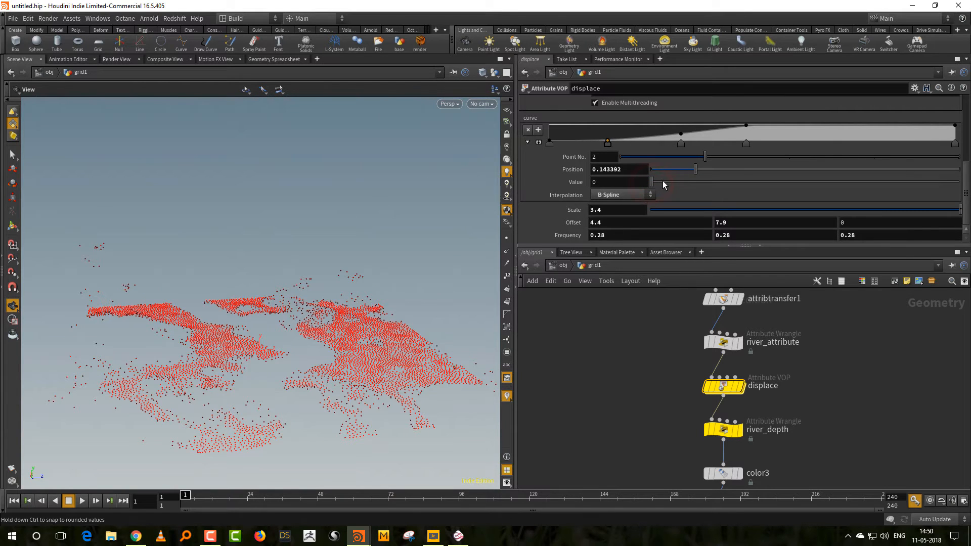
left_click(656, 182)
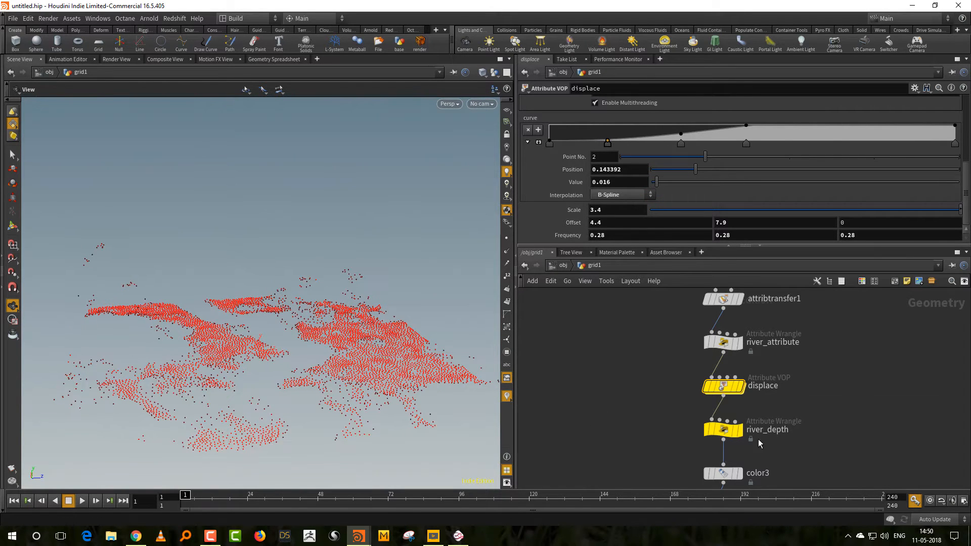
Step: Display color3's output to show the terrain surface instead of the scattered points
middle_click_drag(843, 446, 758, 373)
scroll(759, 399, "down", 3)
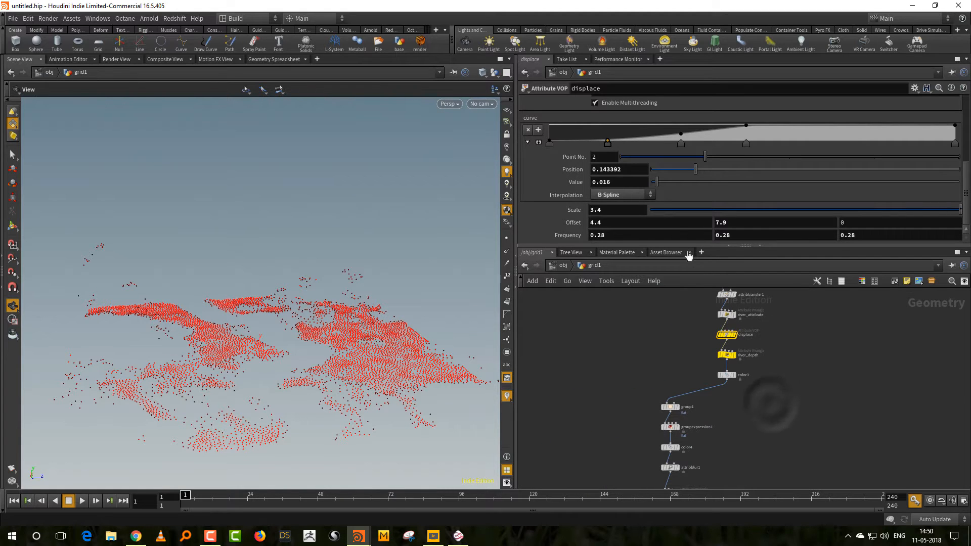
left_click_drag(686, 247, 687, 225)
scroll(730, 383, "up", 4)
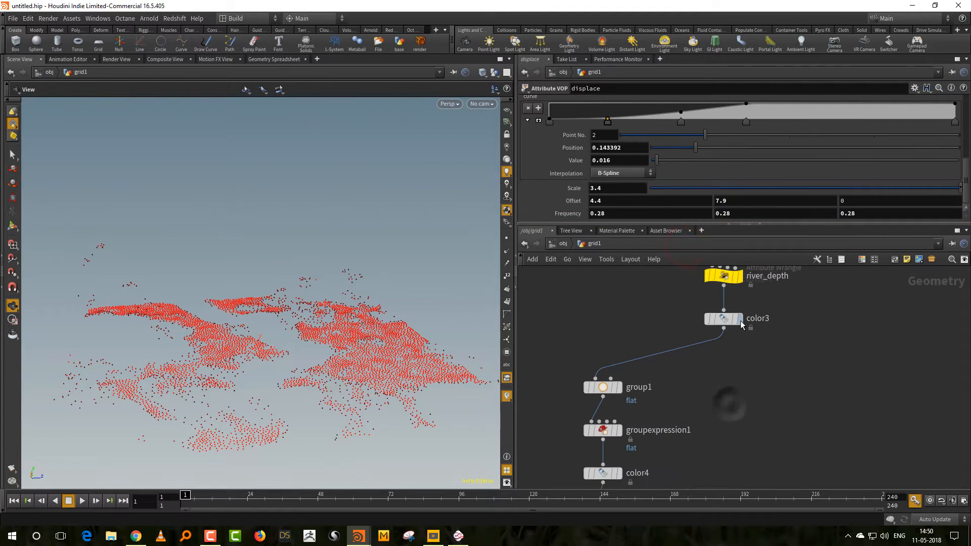
left_click(737, 319)
left_click_drag(396, 344, 358, 386)
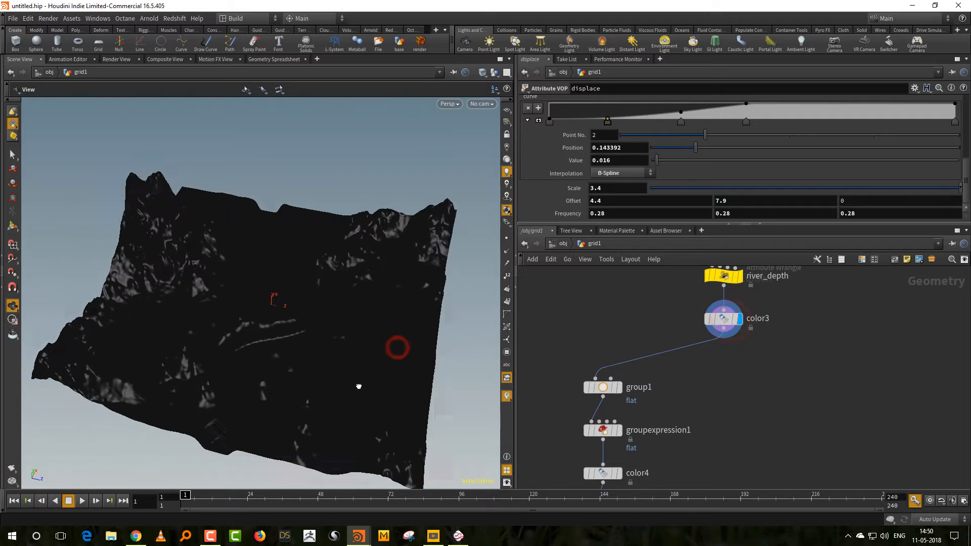
Step: Add a second Group node beside group1, feed it from color3's output, and display its result
middle_click_drag(773, 405, 739, 414)
key("Tab")
left_click(843, 148)
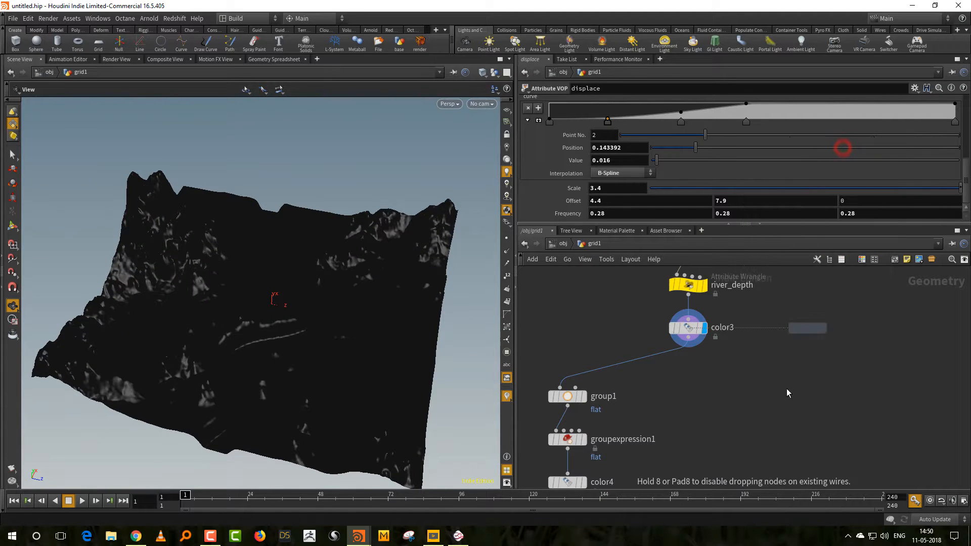
left_click(765, 397)
left_click_drag(757, 387, 687, 347)
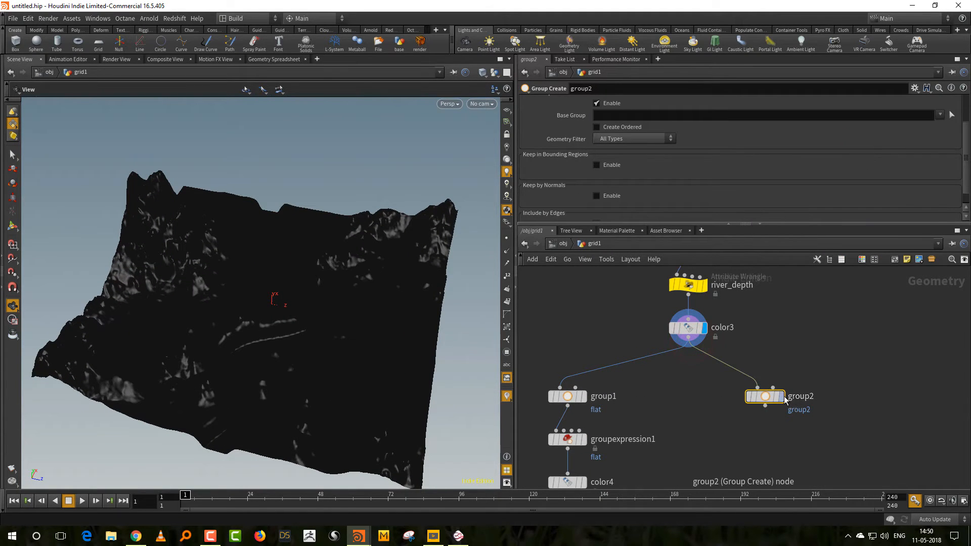
left_click(777, 398)
Step: Try trees as group2's base group and clear the entry
left_click(624, 115)
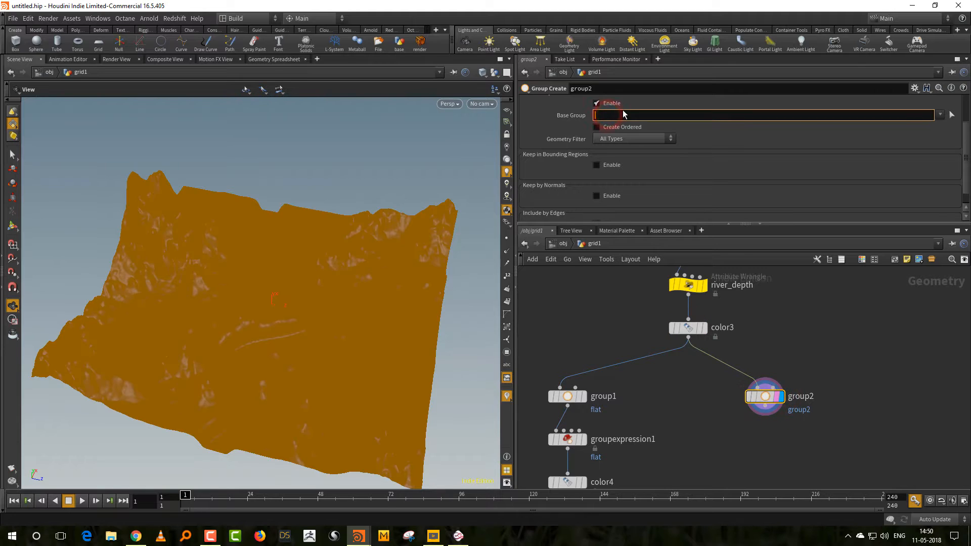
key("Return")
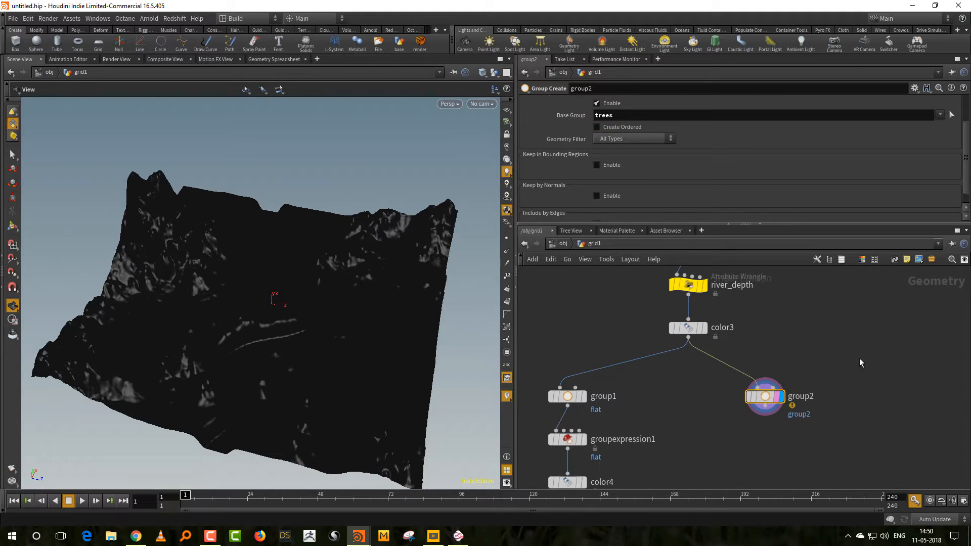
middle_click_drag(859, 359, 831, 347)
left_click_drag(627, 117, 559, 133)
key("BackSpace")
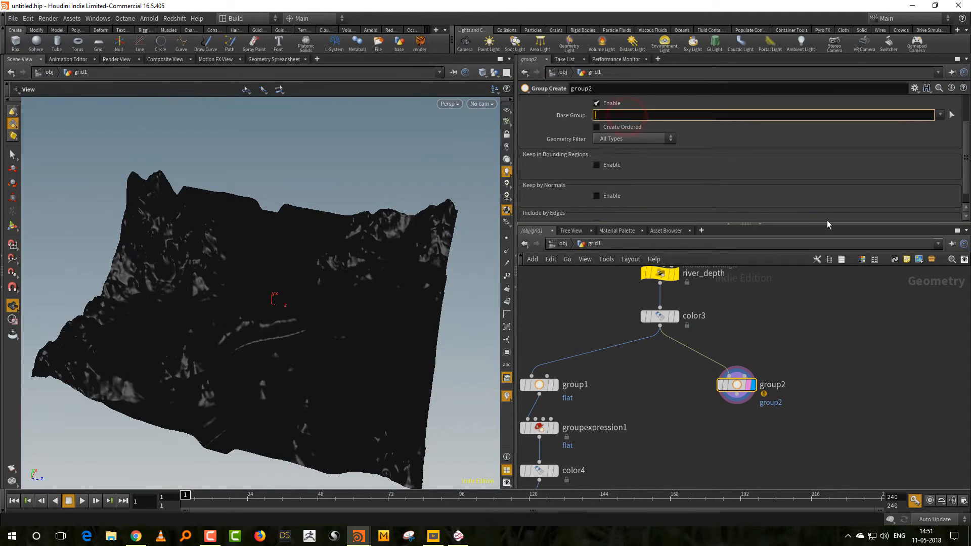
Step: Set group2's group name to trees and disable its base group
left_click_drag(965, 148, 965, 120)
double_click(622, 103)
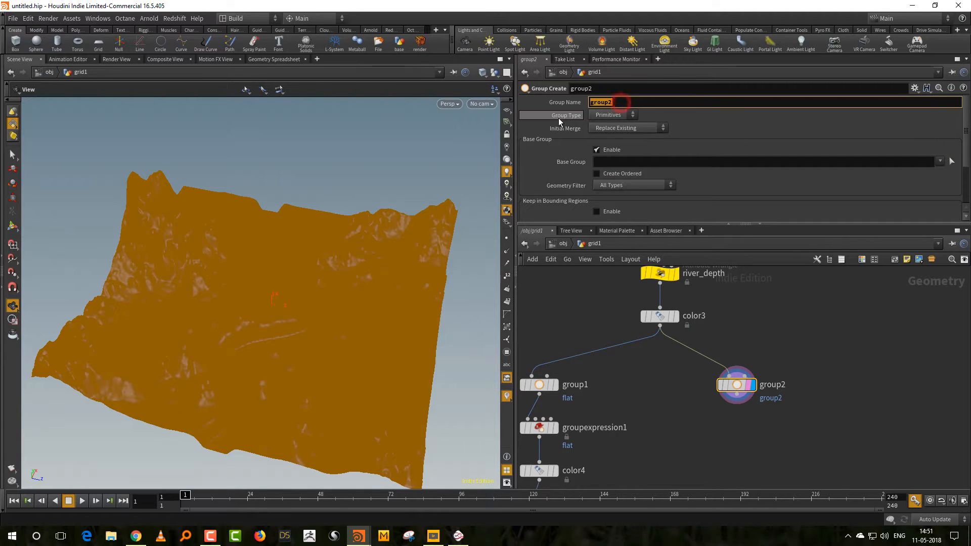
type("trees")
key("Return")
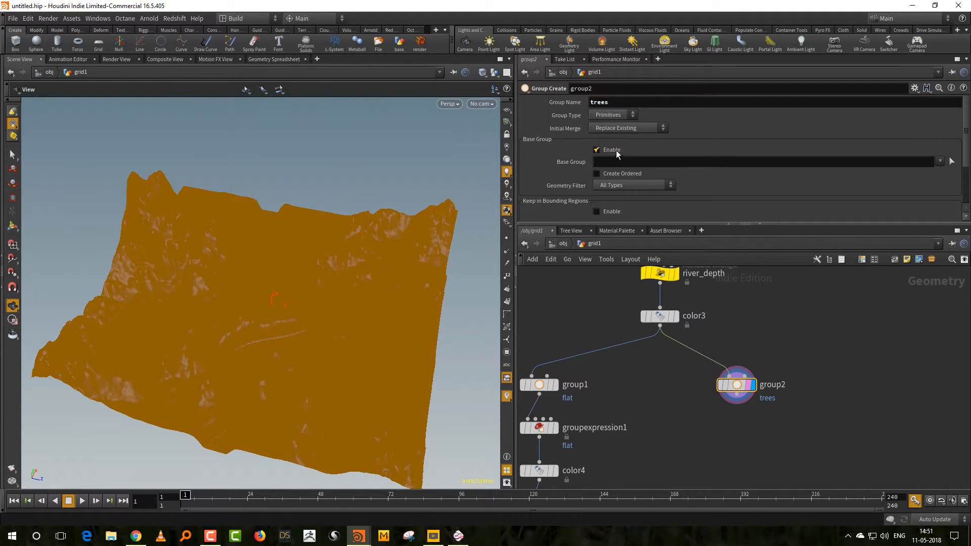
left_click(614, 150)
left_click_drag(967, 136, 966, 155)
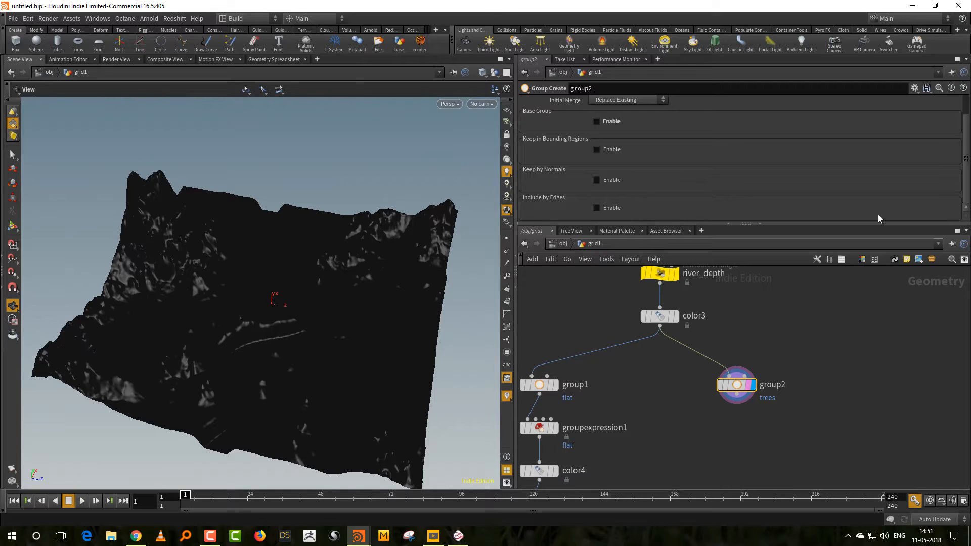
Step: Enable group2's Keep by Normals filter with direction 0, 1, 0 and a spread angle of 47
left_click(610, 181)
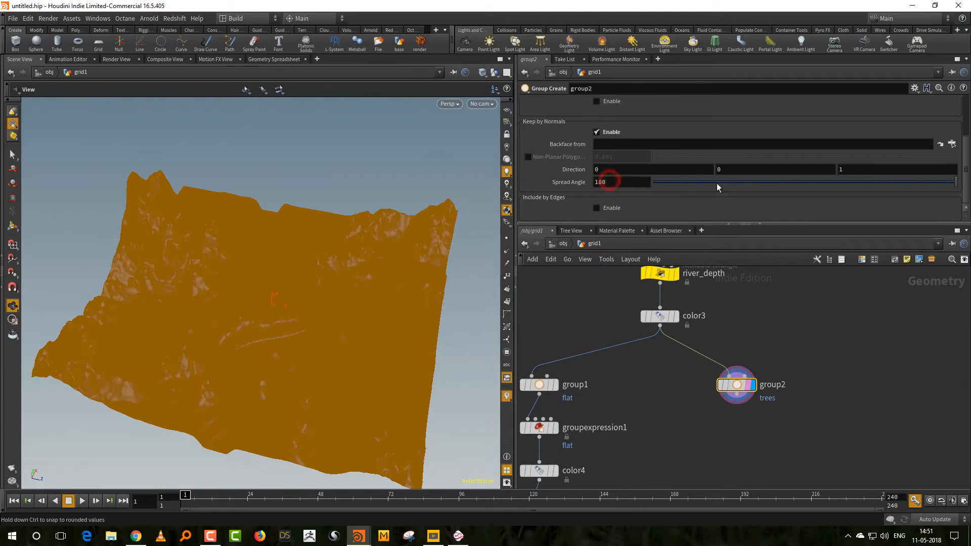
left_click(724, 169)
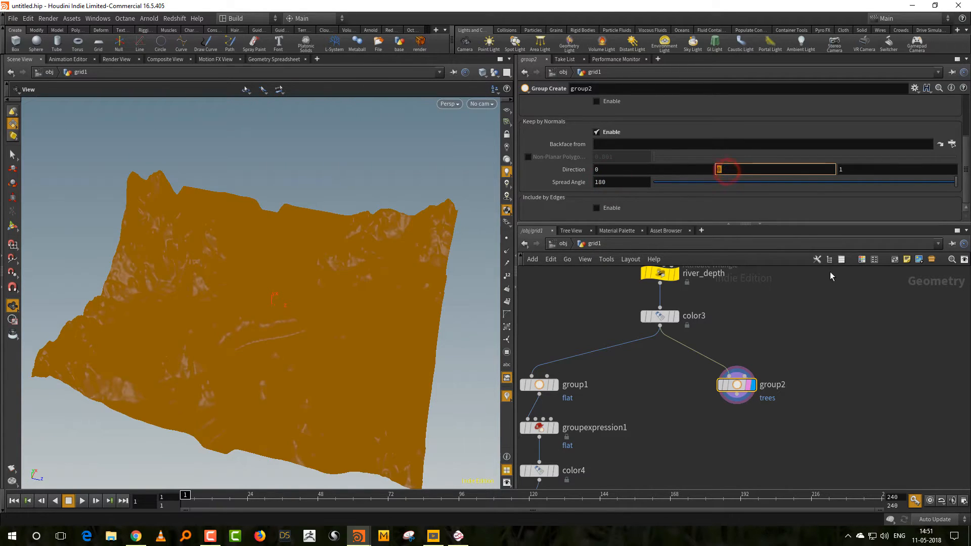
left_click(848, 169)
key("Return")
left_click_drag(876, 183, 731, 188)
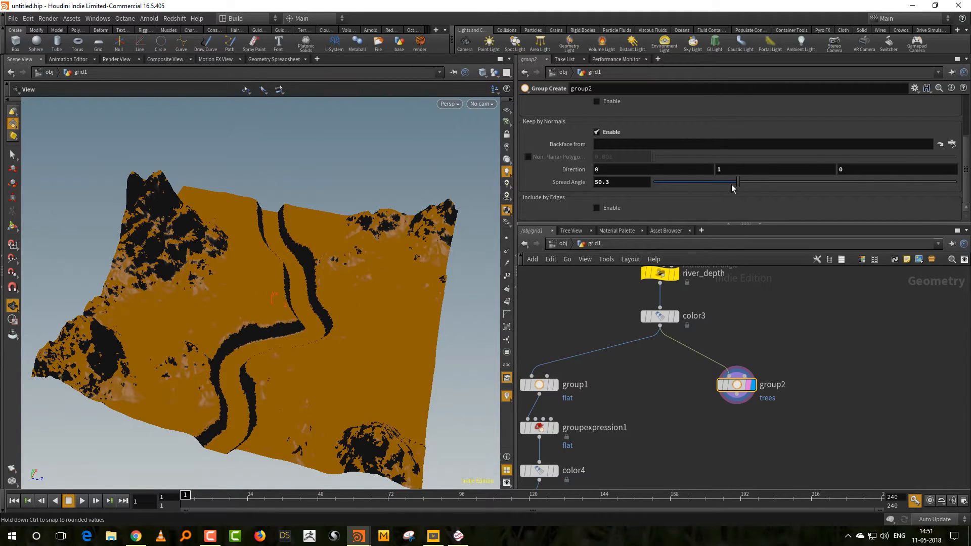
left_click_drag(729, 184, 734, 187)
Step: Duplicate group2 and place the copy directly below it, fed from group2's output
middle_click_drag(751, 427, 736, 419)
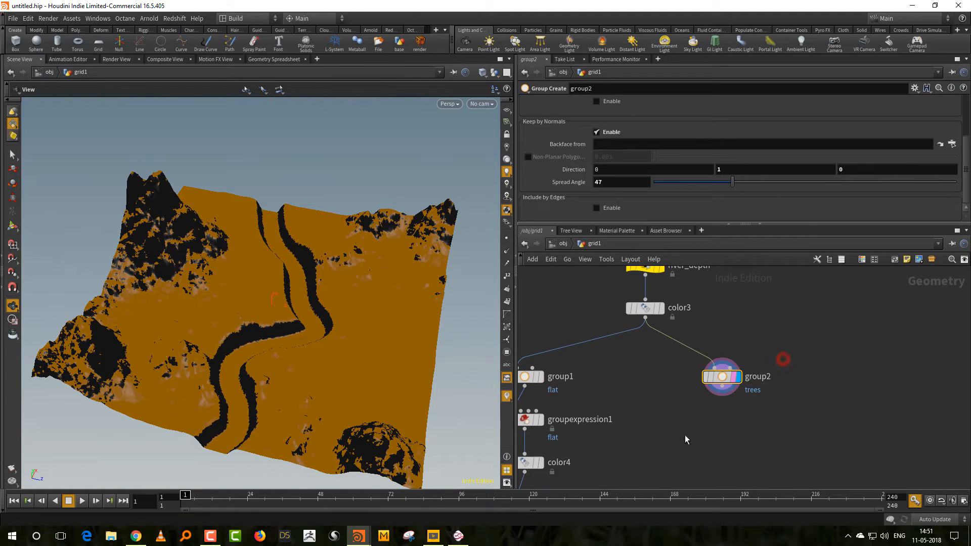
key("ctrl+c")
key("ctrl+v")
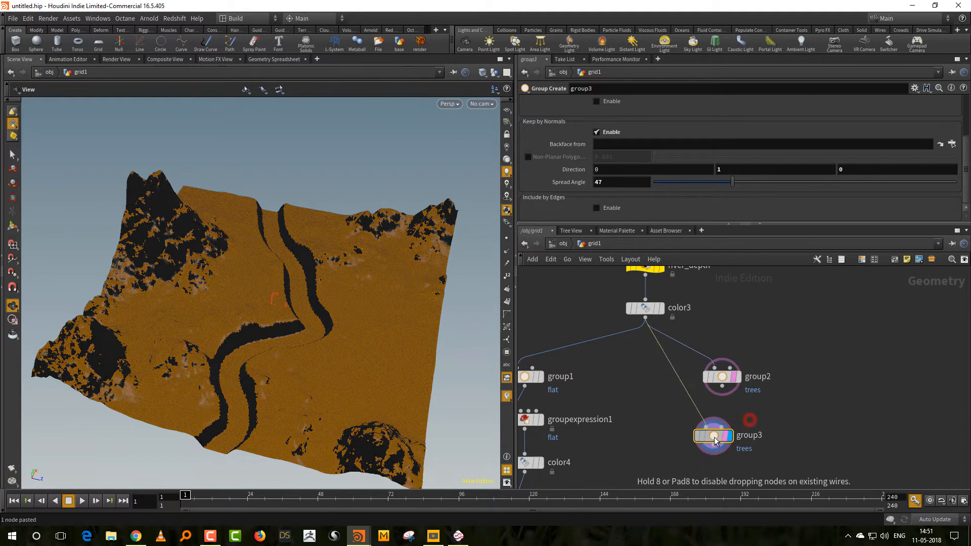
left_click(708, 436)
Step: Set group3's initial merge to Subtract from Existing
left_click_drag(964, 150, 968, 104)
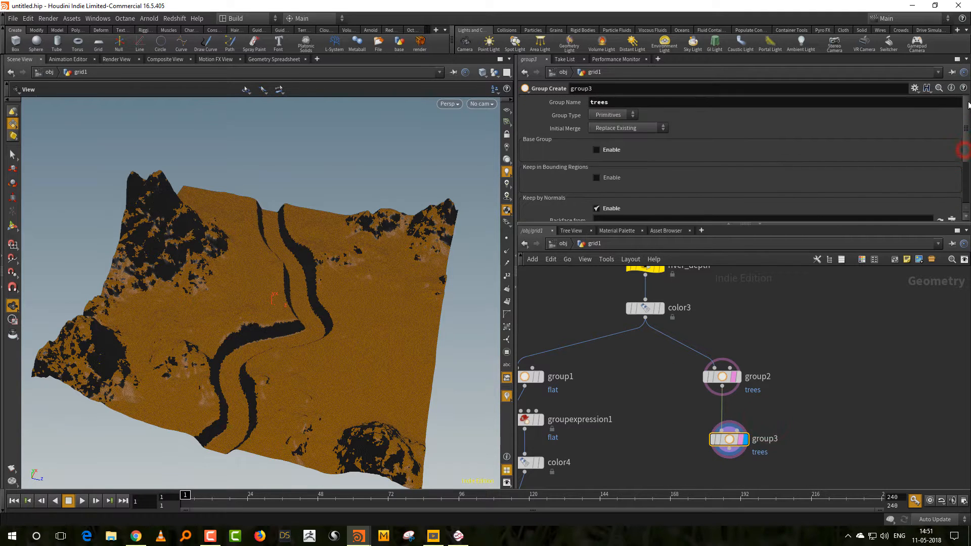
left_click(627, 128)
left_click(624, 167)
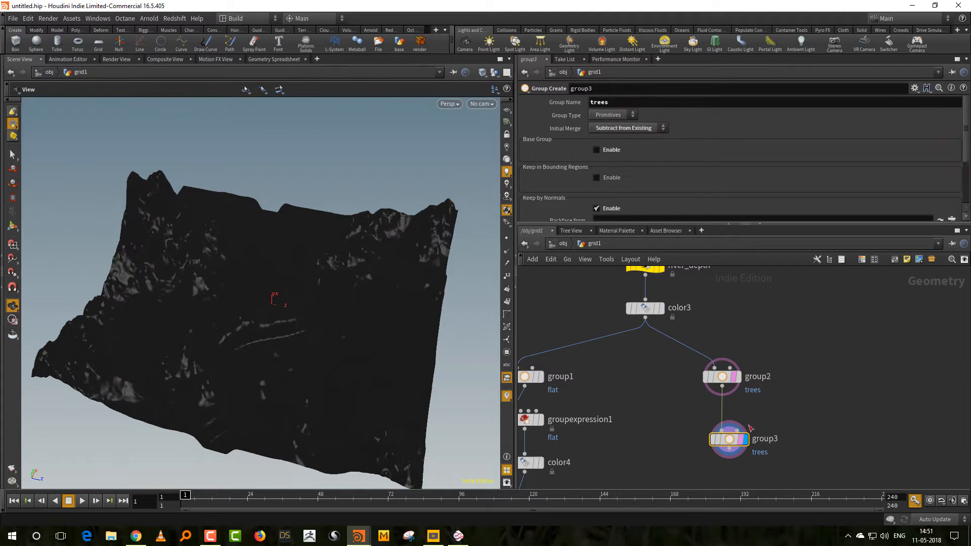
left_click(809, 393)
Step: Reduce group3's normal spread angle to 27.1 so that only the flattest faces are subtracted
left_click_drag(965, 147, 965, 188)
left_click_drag(733, 191, 701, 191)
left_click_drag(390, 304, 357, 281)
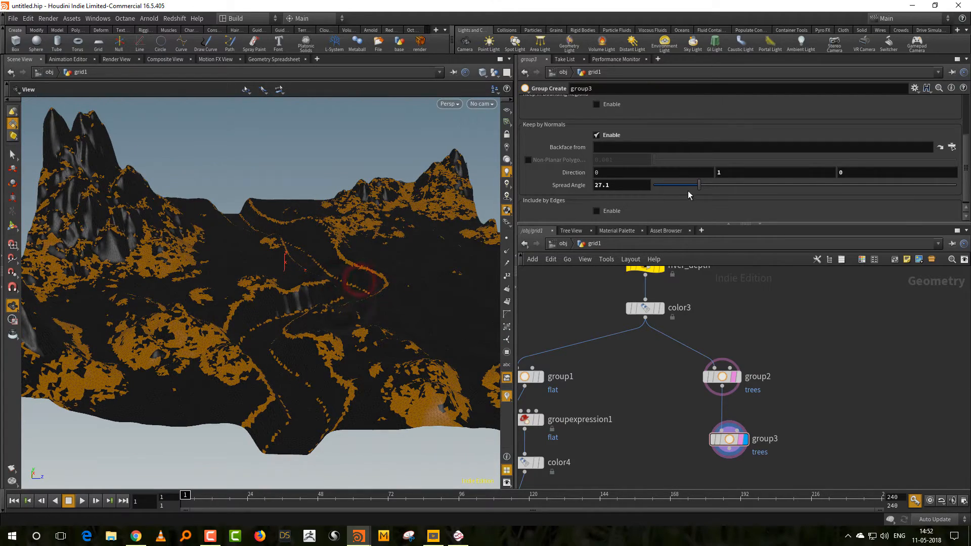
Step: Lower group2's normal spread angle to 40.6 to exclude more of the steep faces
left_click(783, 361)
left_click_drag(728, 190, 717, 194)
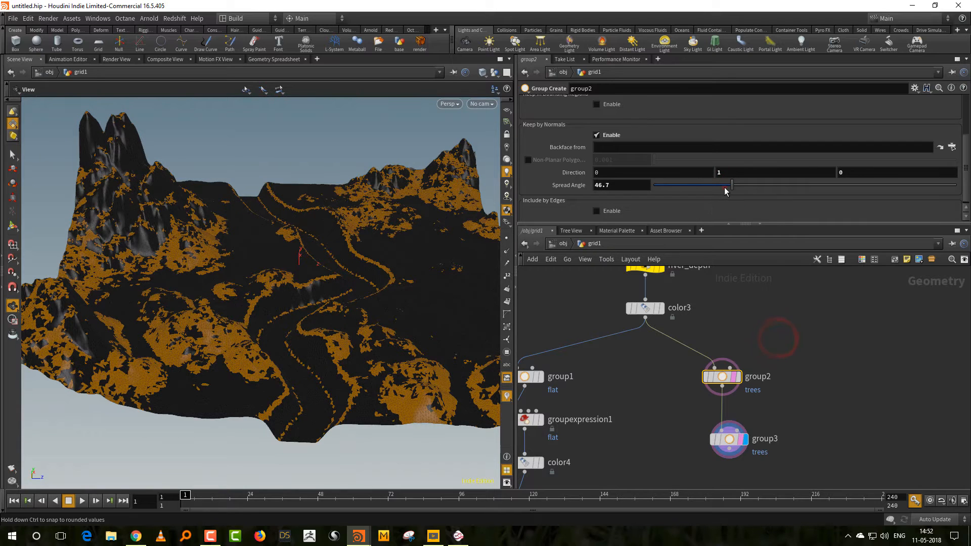
mouse_move(725, 188)
left_mouse_down()
mouse_move(712, 190)
mouse_move(720, 192)
left_mouse_up()
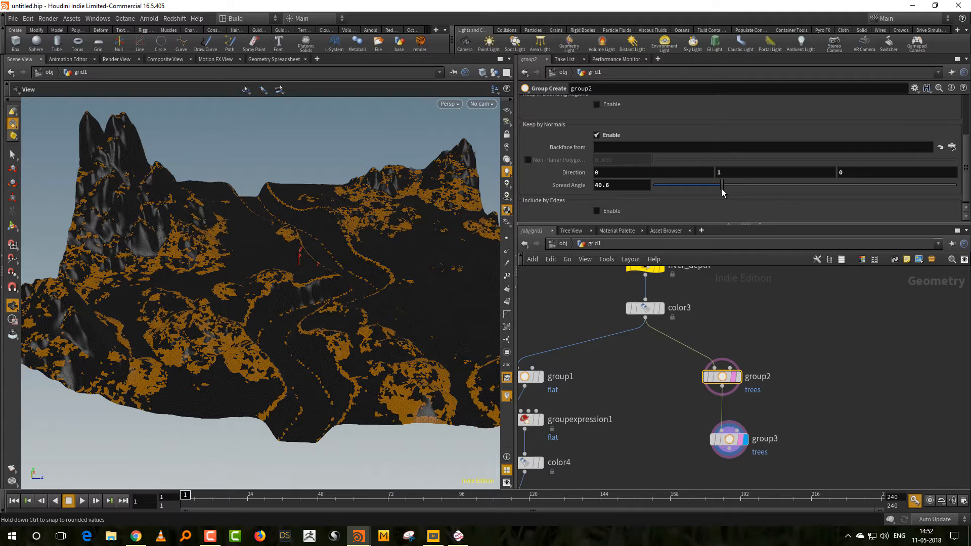
Step: Duplicate groupexpression1 below group3 and set the copy's group to trees
middle_click_drag(591, 435, 611, 398)
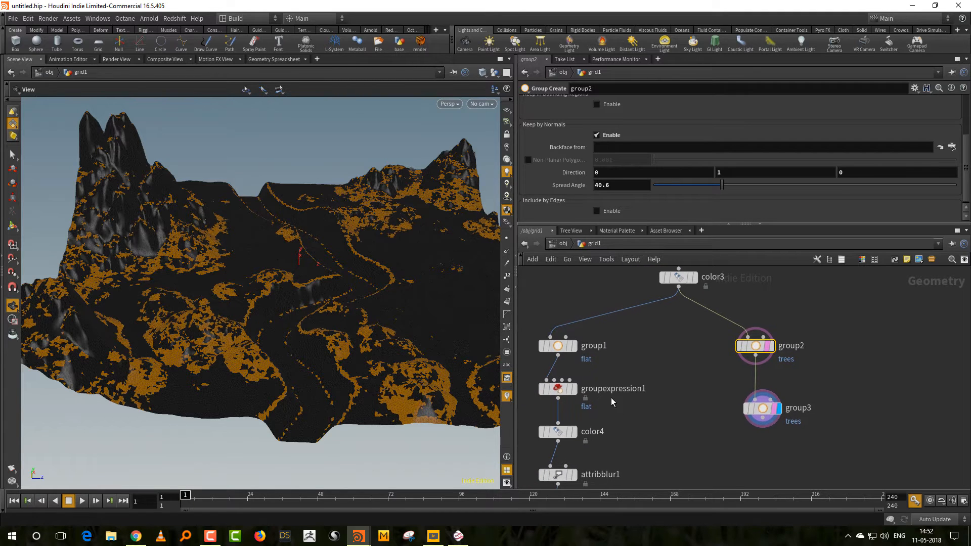
left_click(563, 388)
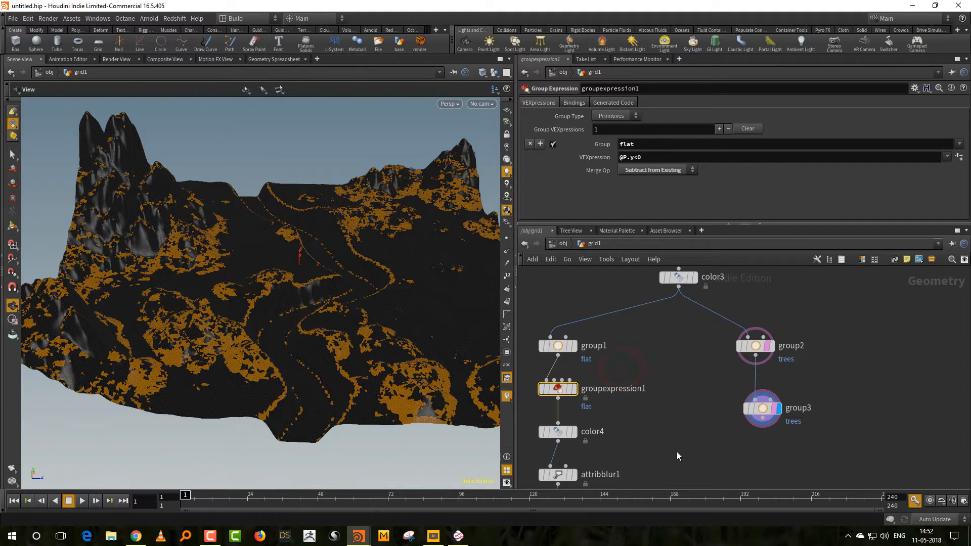
key("ctrl+v")
left_click_drag(683, 448, 738, 463)
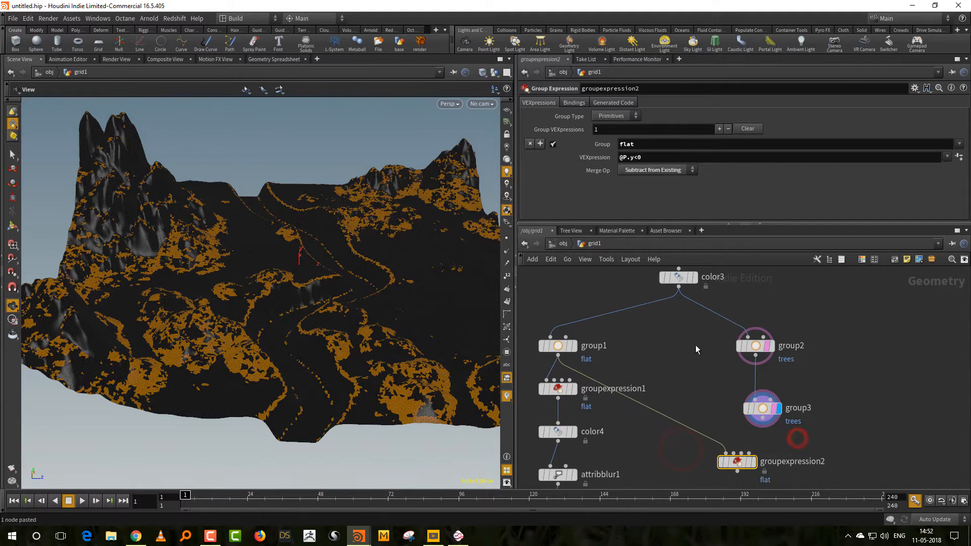
double_click(647, 144)
type("trees")
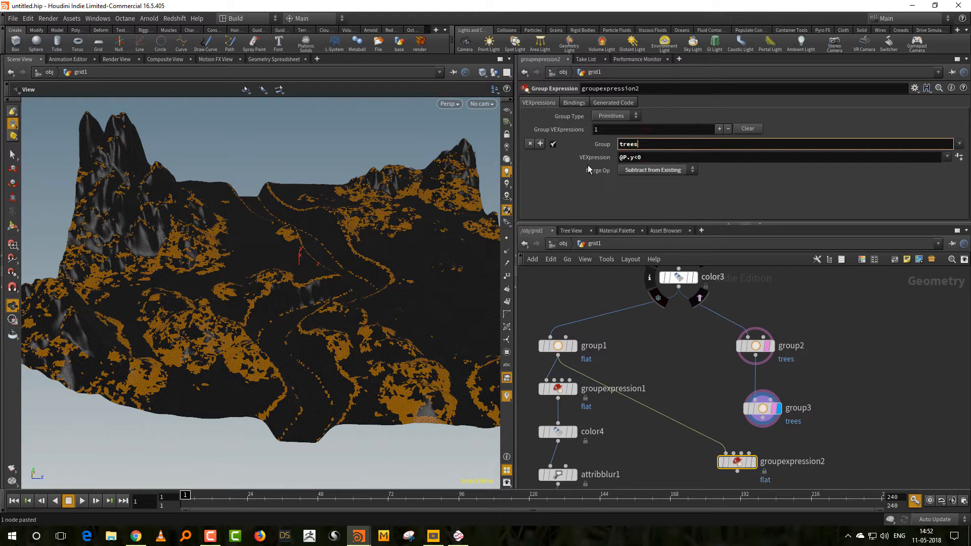
key("Return")
Step: Feed group3's output into groupexpression2, display its result, and align the node under group3
middle_click_drag(868, 399, 856, 362)
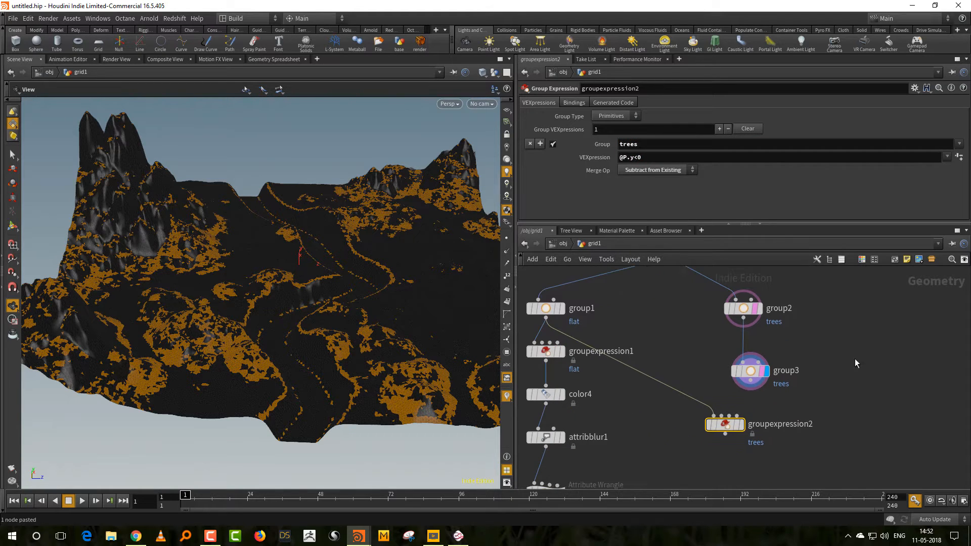
left_click(750, 380)
left_click(714, 415)
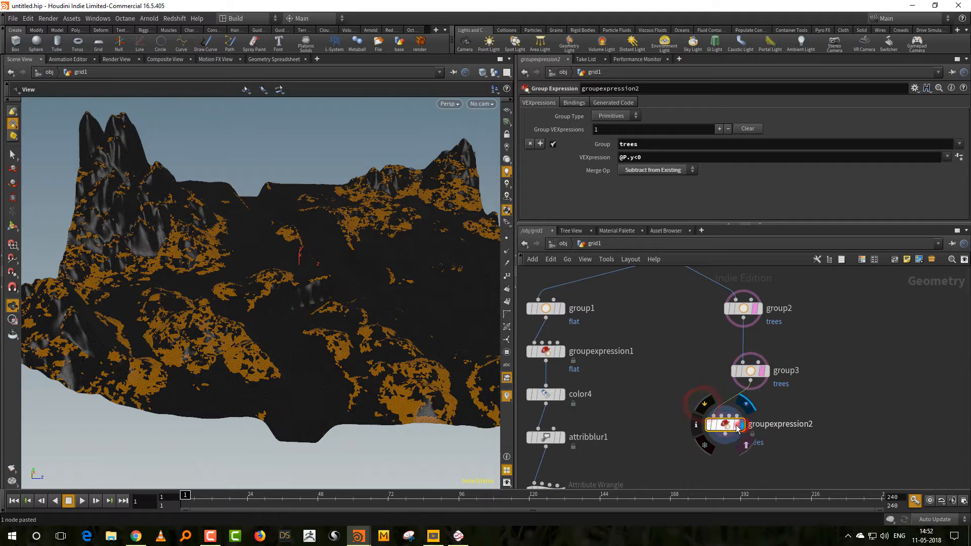
left_click_drag(726, 425, 743, 425)
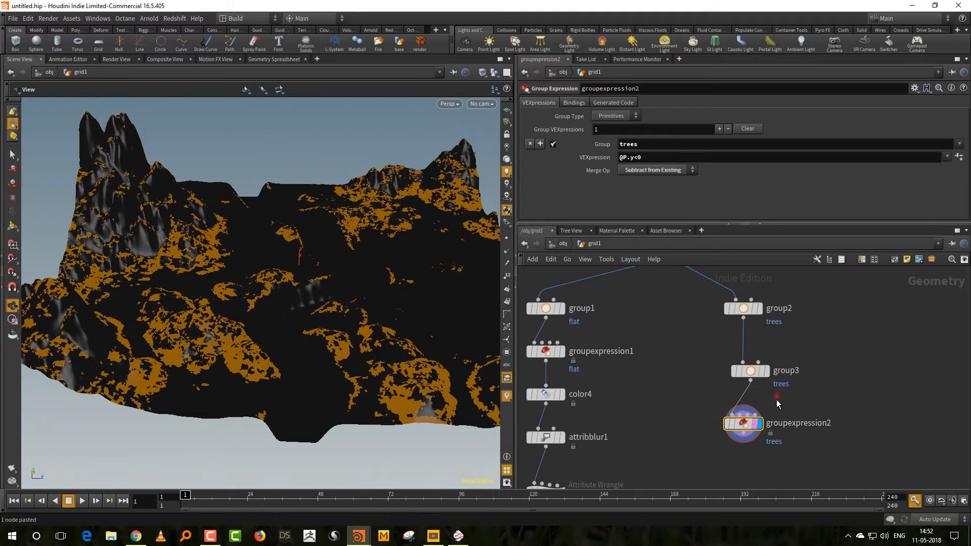
Step: Raise the height cutoff in groupexpression2 by setting its VEXpression to @P.y<0.15
left_click(646, 156)
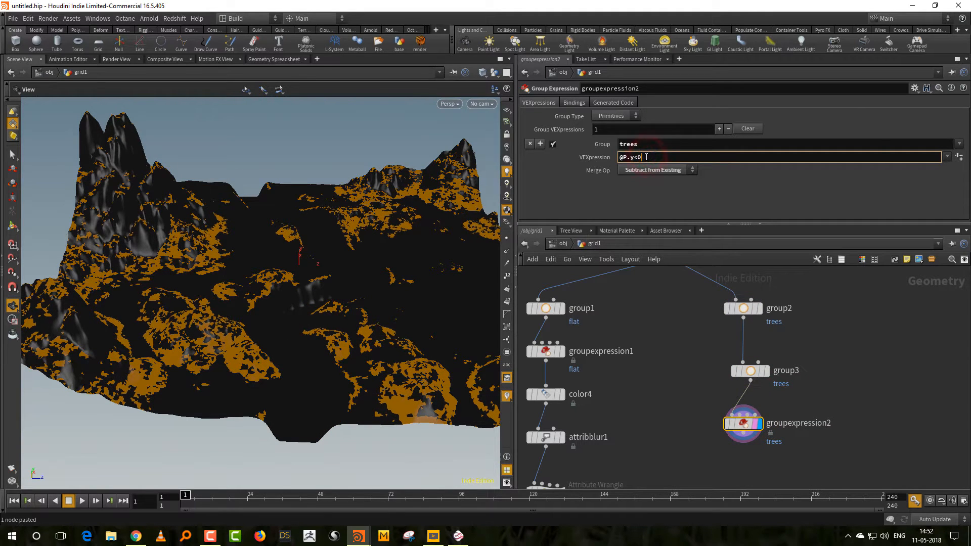
key("Return")
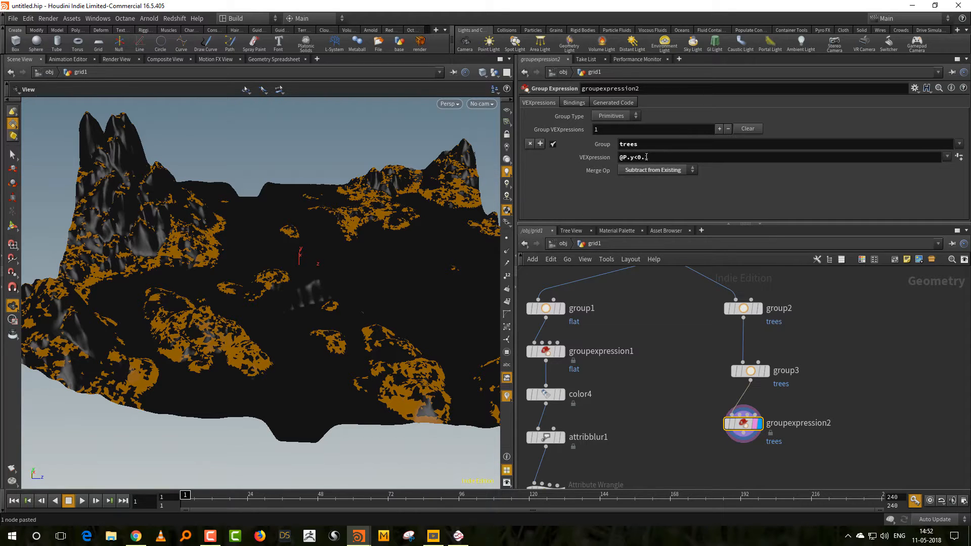
left_click(645, 156)
type("1")
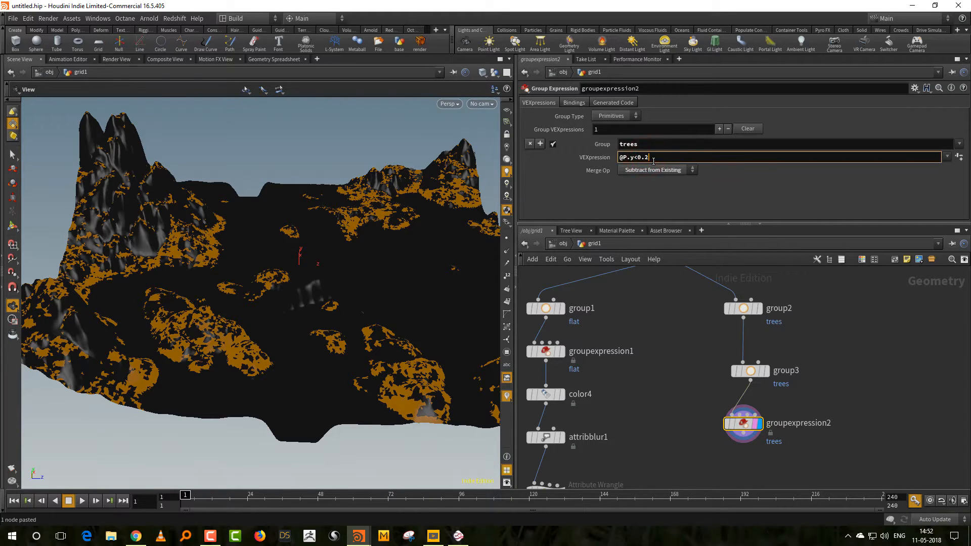
key("Return")
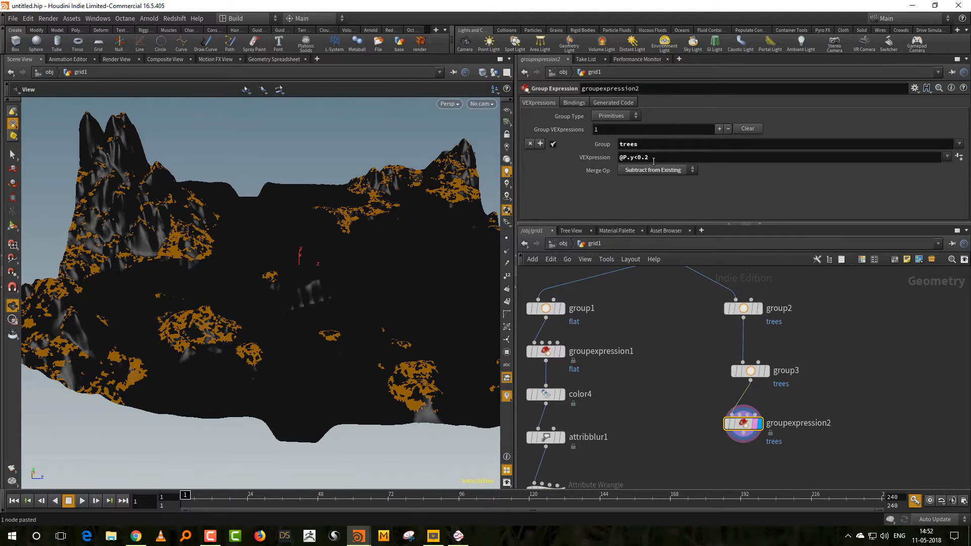
double_click(646, 158)
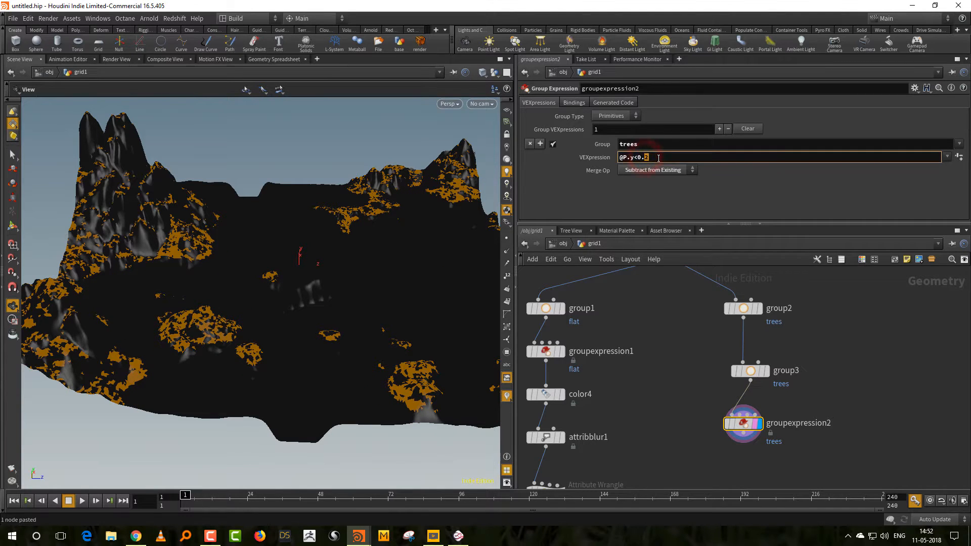
key("Return")
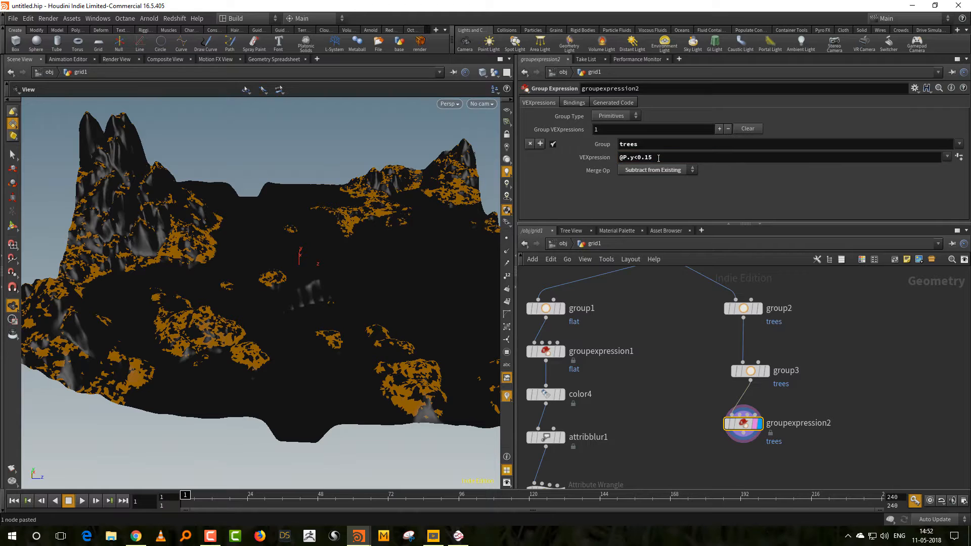
Step: Duplicate the color4, attribblur1, set_density and scatter1 chain and place the copies below groupexpression2
scroll(744, 400, "down", 3)
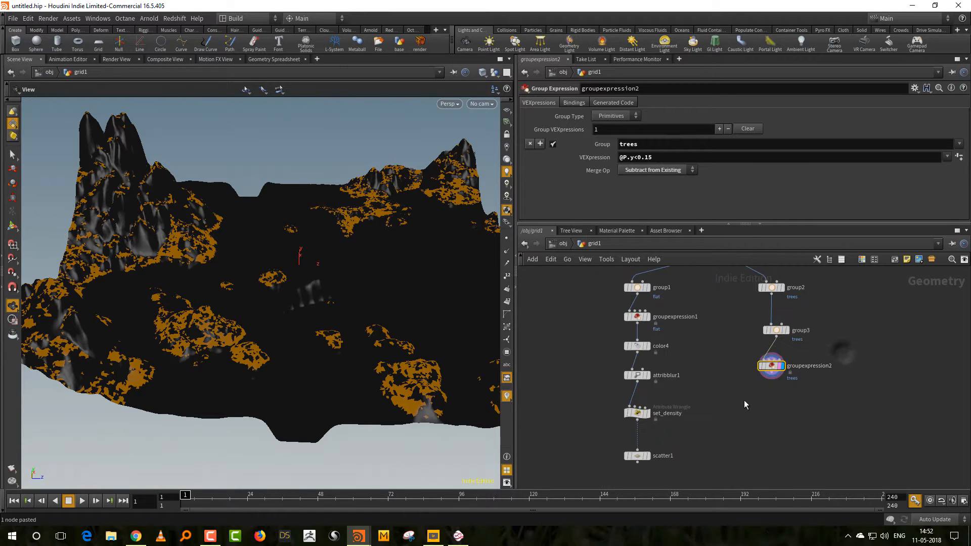
left_click_drag(672, 339, 604, 466)
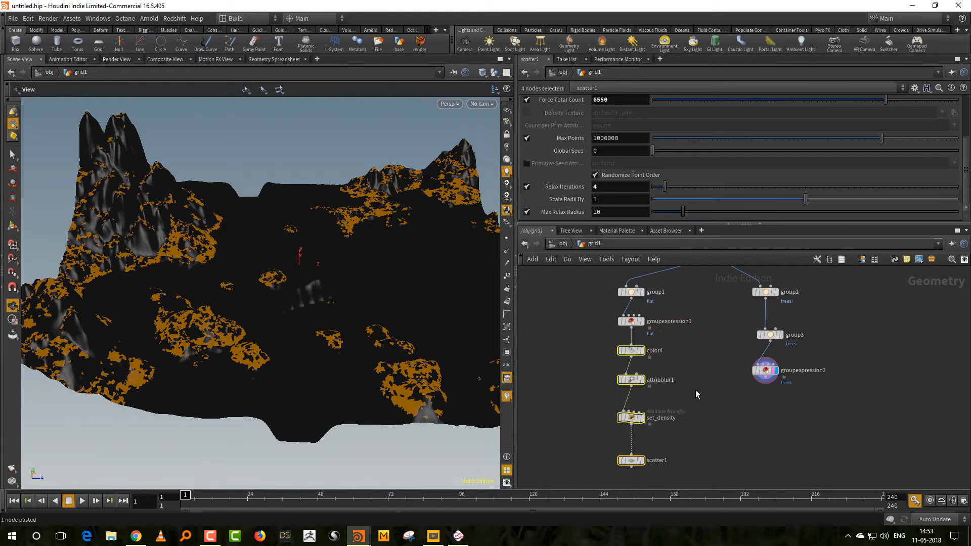
key("ctrl+c")
key("ctrl+v")
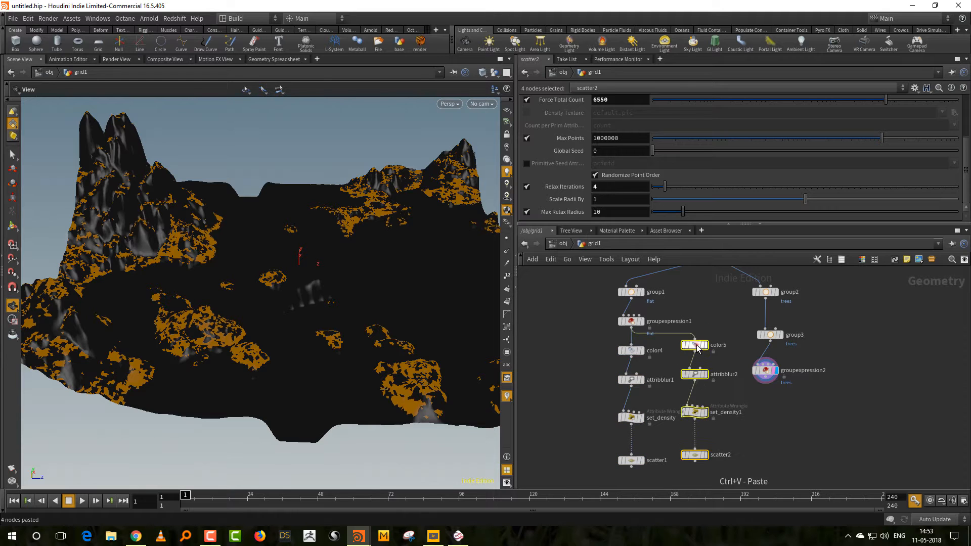
left_click_drag(696, 345, 772, 419)
Step: Feed groupexpression2's output into color5 and display color5's result
scroll(778, 398, "up", 3)
left_click(777, 393)
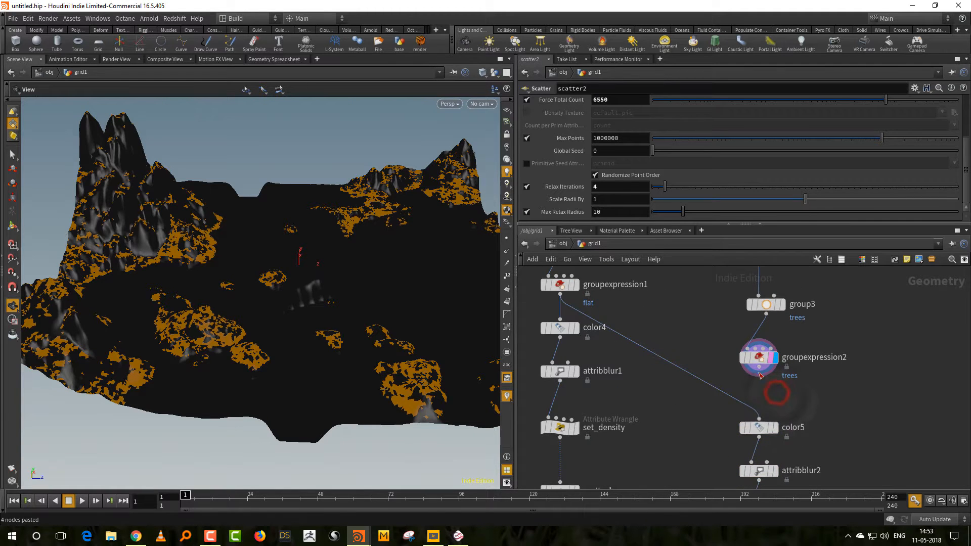
middle_click_drag(812, 432, 789, 356)
left_click(766, 390)
left_click(757, 394)
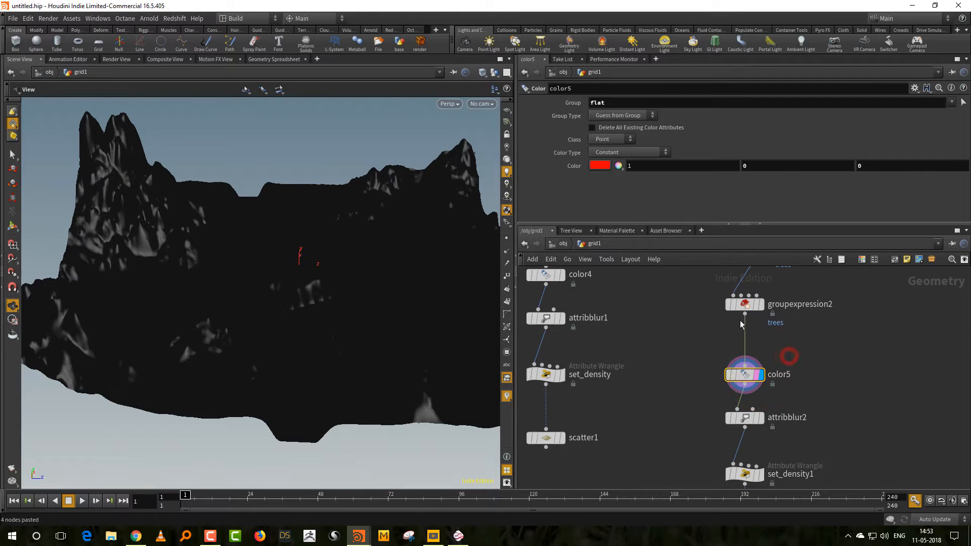
Step: Set color5's group to trees
double_click(615, 103)
type("trees")
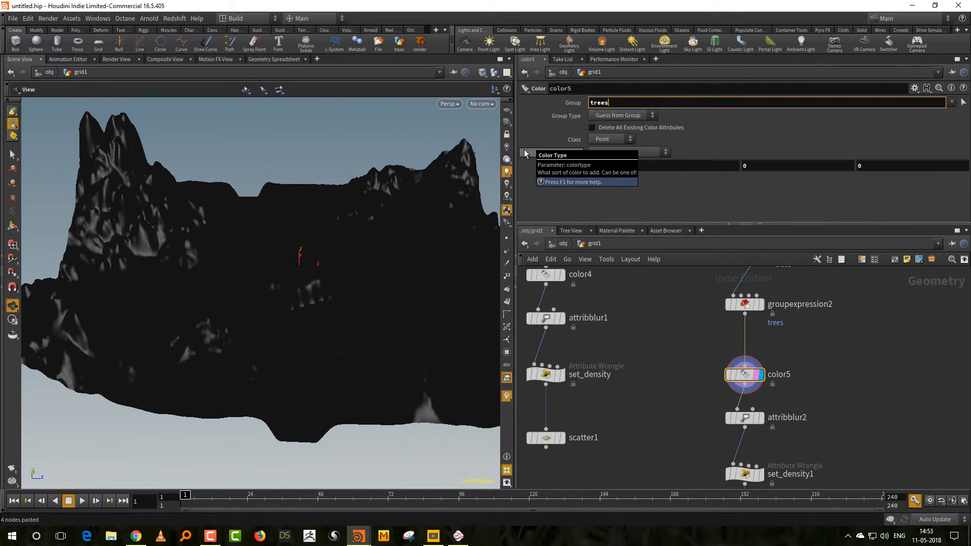
key("Return")
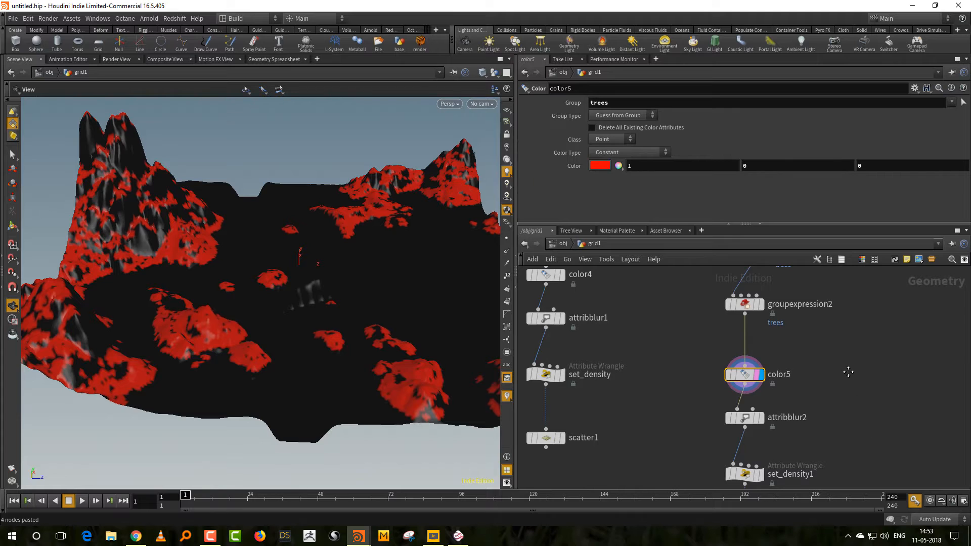
Step: Display attribblur2, set_density1 and scatter2 in turn, leaving scatter2 displayed to inspect the tree points
middle_click_drag(845, 374, 833, 307)
left_click(749, 350)
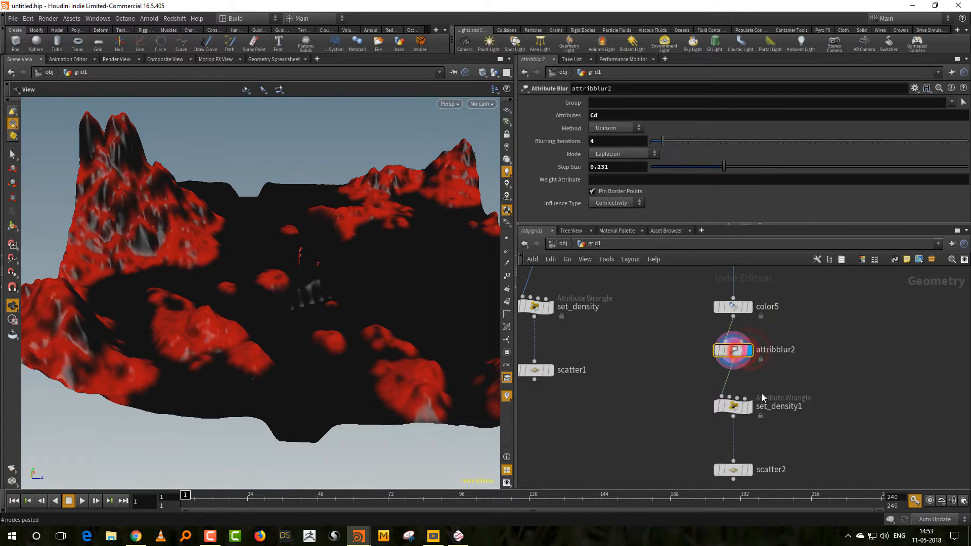
left_click(749, 407)
middle_click_drag(748, 408, 736, 380)
left_click(738, 436)
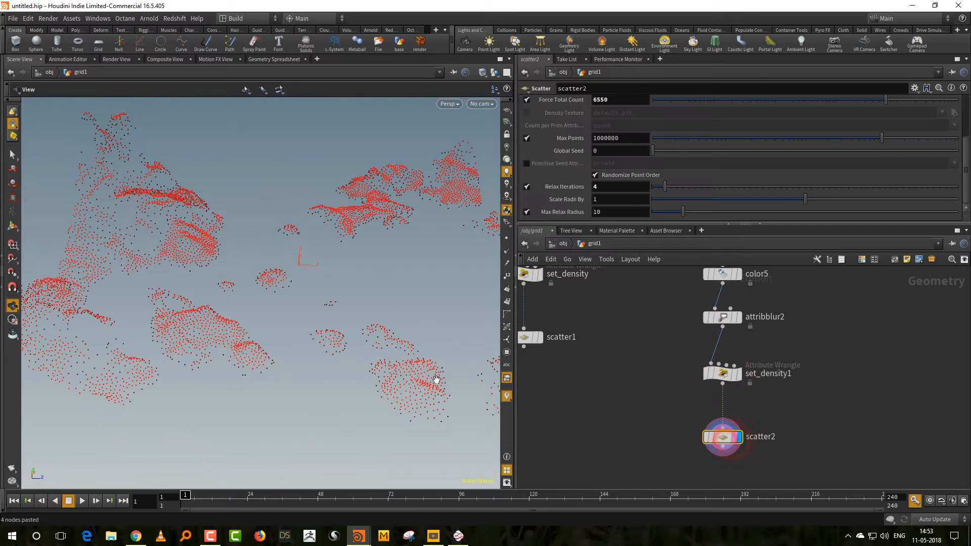
mouse_move(336, 300)
left_mouse_down()
mouse_move(357, 281)
mouse_move(341, 315)
left_mouse_up()
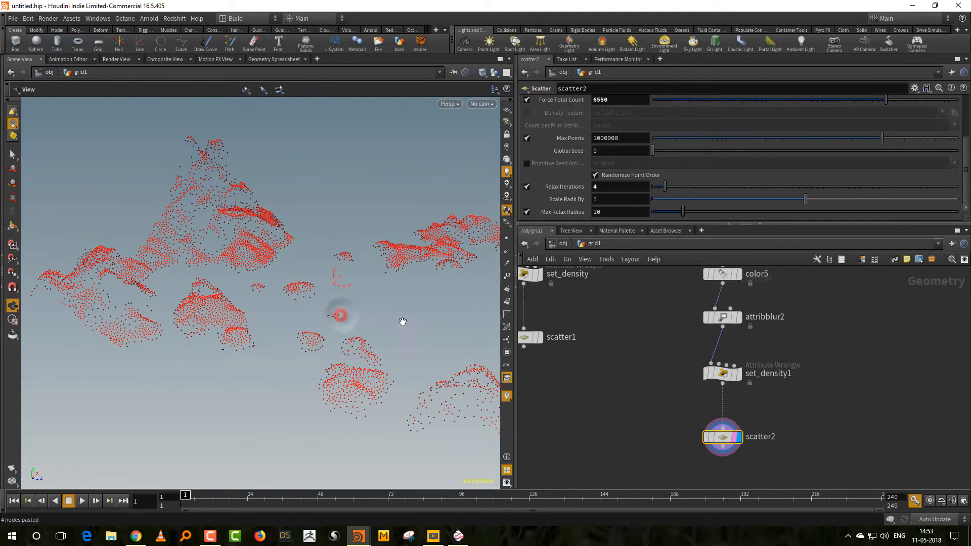
Step: Move set_density1 and scatter2 closer beneath attribblur2 in the network
left_click_drag(769, 351, 721, 365)
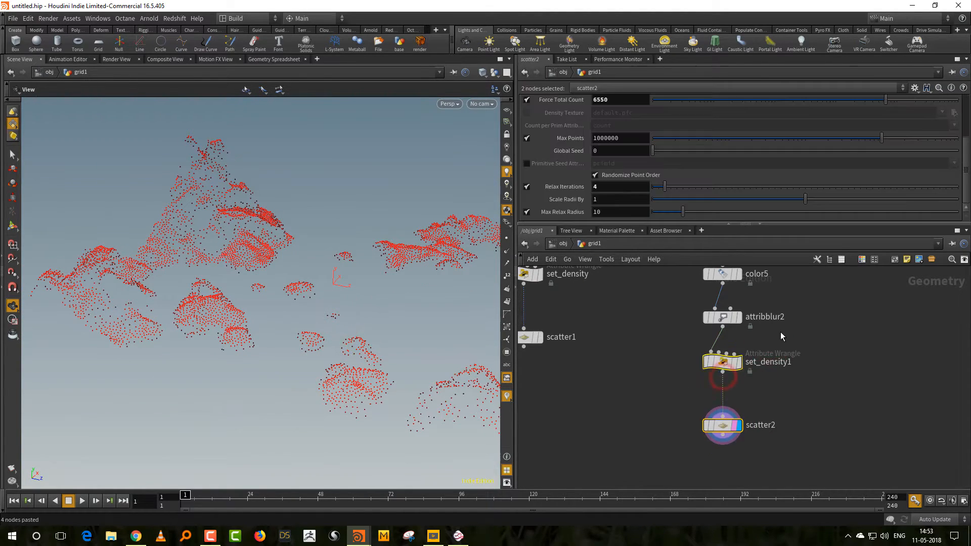
middle_click_drag(785, 318, 751, 458)
scroll(777, 375, "down", 4)
middle_click_drag(729, 366, 726, 399)
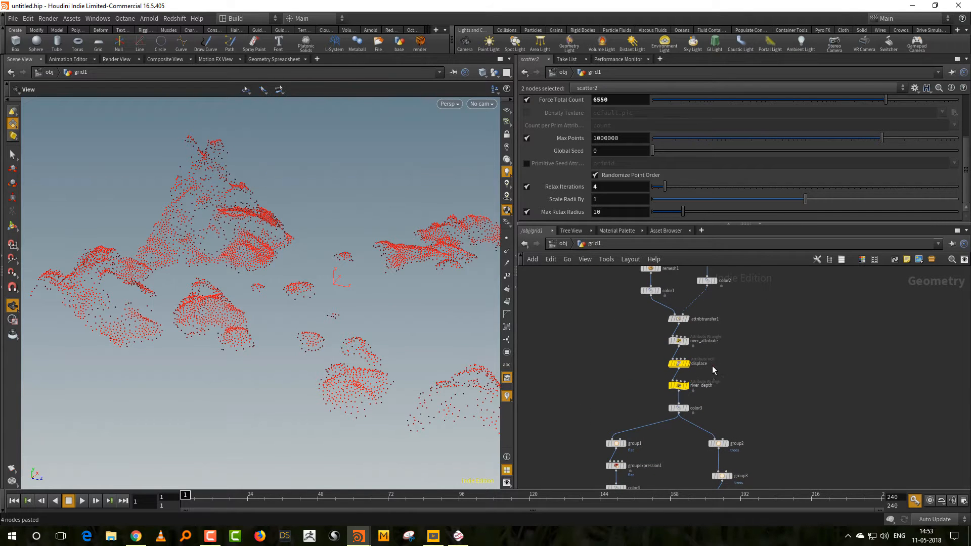
Step: Set the displace node's Scale to 4.7 so the mountains rise higher
left_click_drag(662, 371, 660, 374)
left_click_drag(630, 223, 634, 273)
middle_click_drag(625, 236, 689, 232)
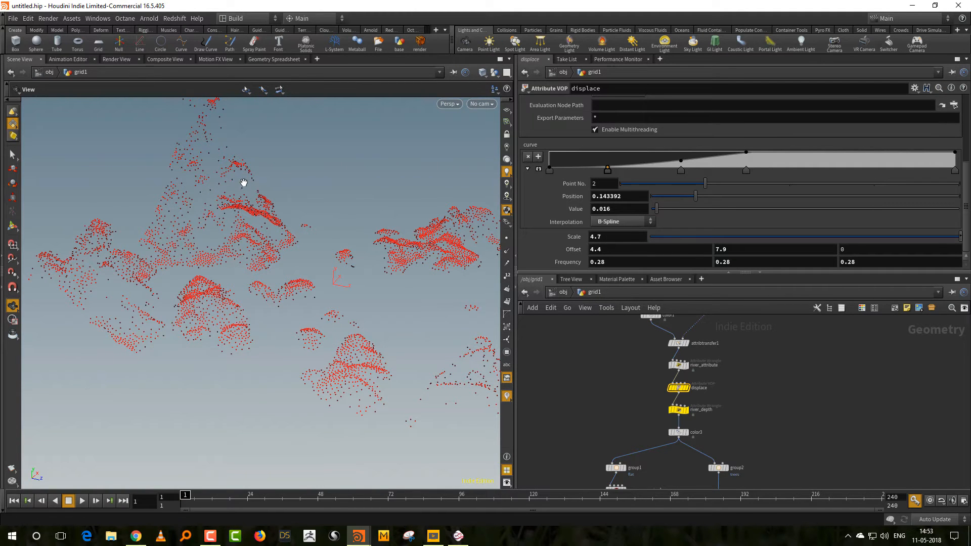
Step: Display color5's result to inspect the red tree areas on the terrain
middle_click_drag(781, 435, 765, 338)
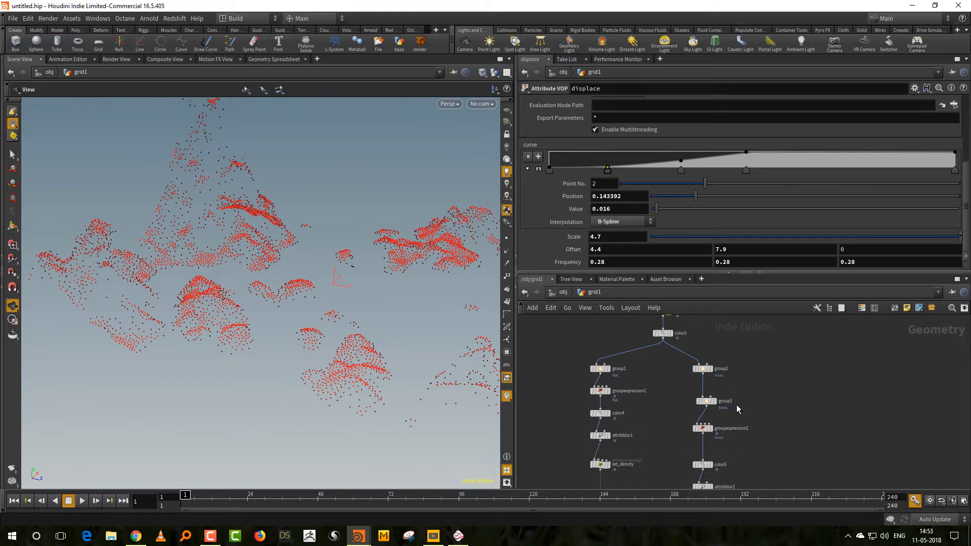
right_click_drag(745, 402, 744, 426)
middle_click_drag(733, 461, 731, 420)
left_click(696, 404)
left_click(689, 408)
left_click_drag(226, 167, 237, 209)
Step: Display attribblur2 and set its Step Size to 0.08
middle_click_drag(739, 424, 734, 399)
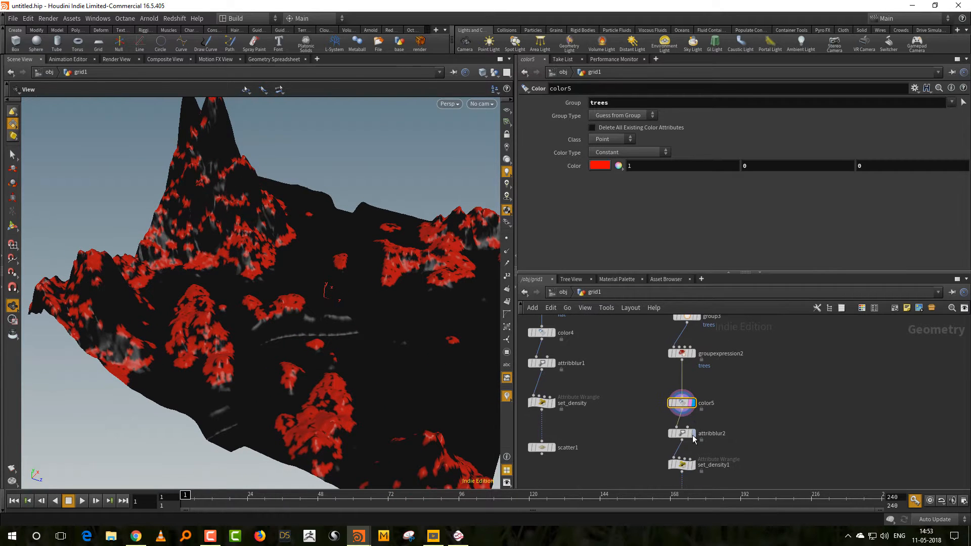
left_click(693, 435)
left_click(694, 436)
left_click(682, 433)
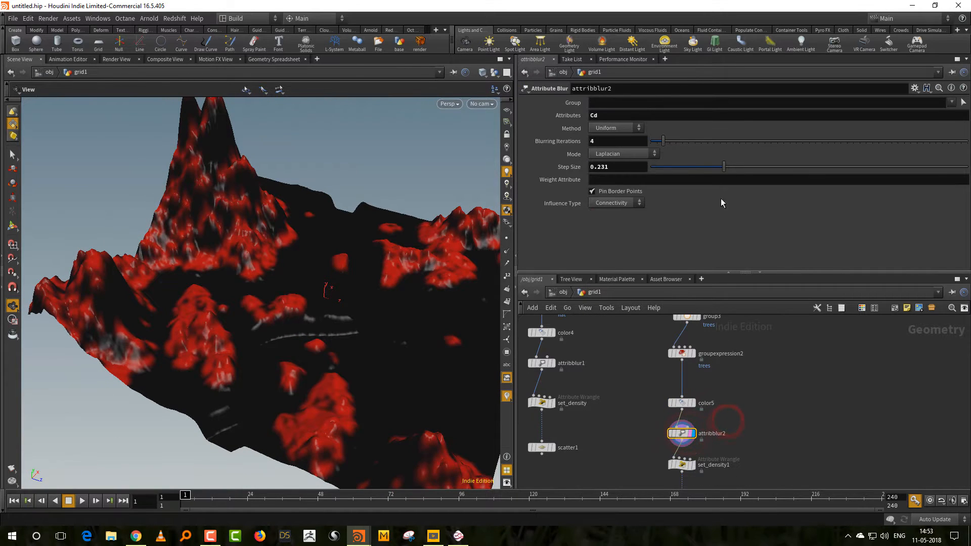
left_click_drag(695, 171, 674, 176)
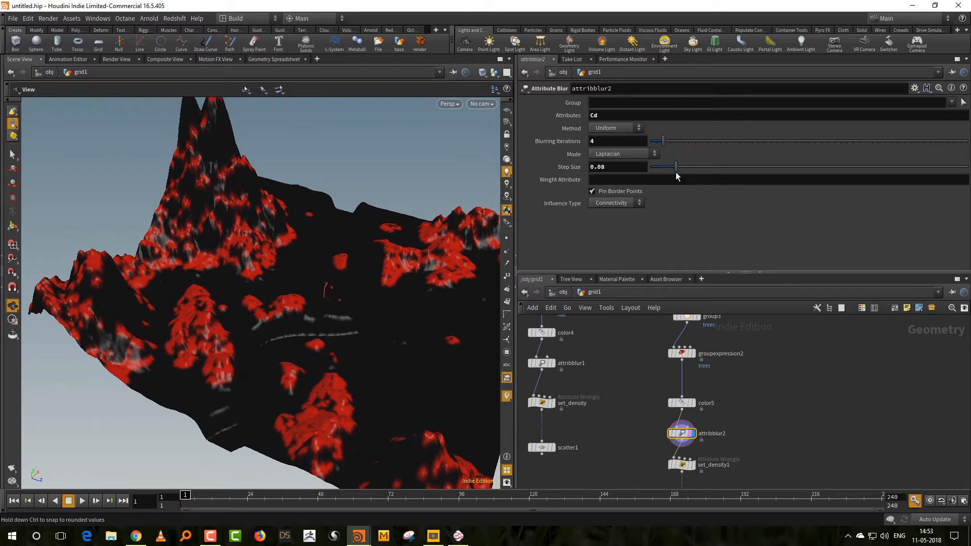
Step: Display scatter2's result to check the tree points on the terrain
middle_click_drag(768, 474, 761, 351)
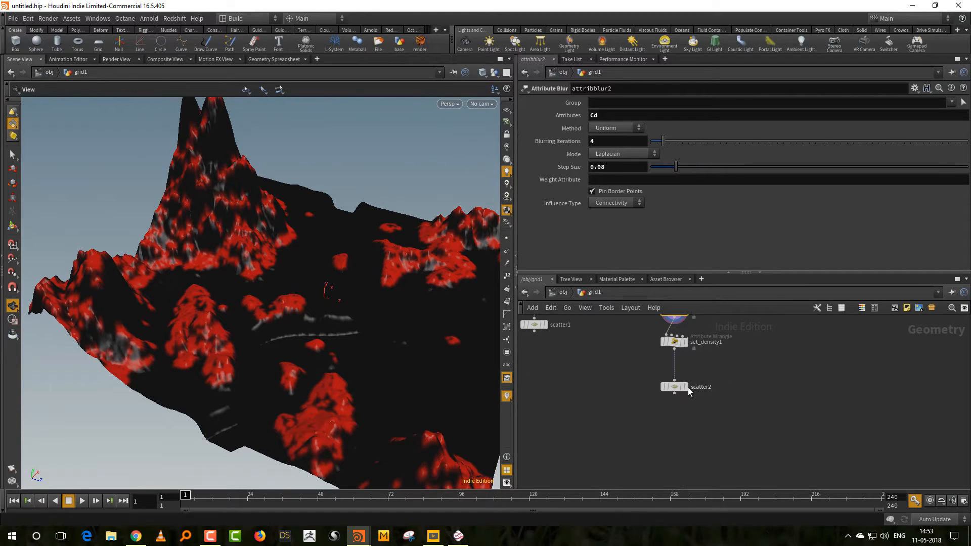
left_click(686, 388)
left_click(687, 393)
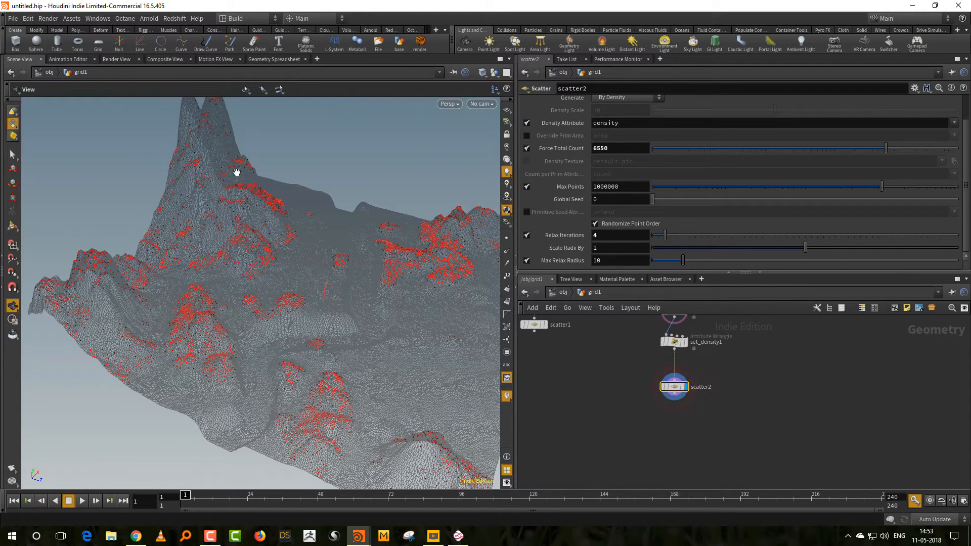
Step: Set the displace node's Scale to 3
scroll(726, 386, "up", 6)
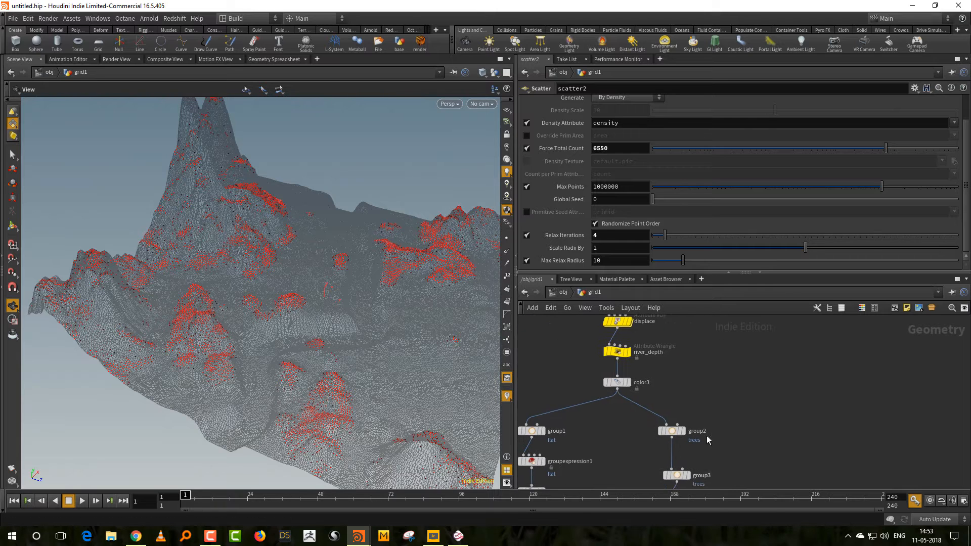
left_click(613, 361)
left_click_drag(624, 236, 558, 255)
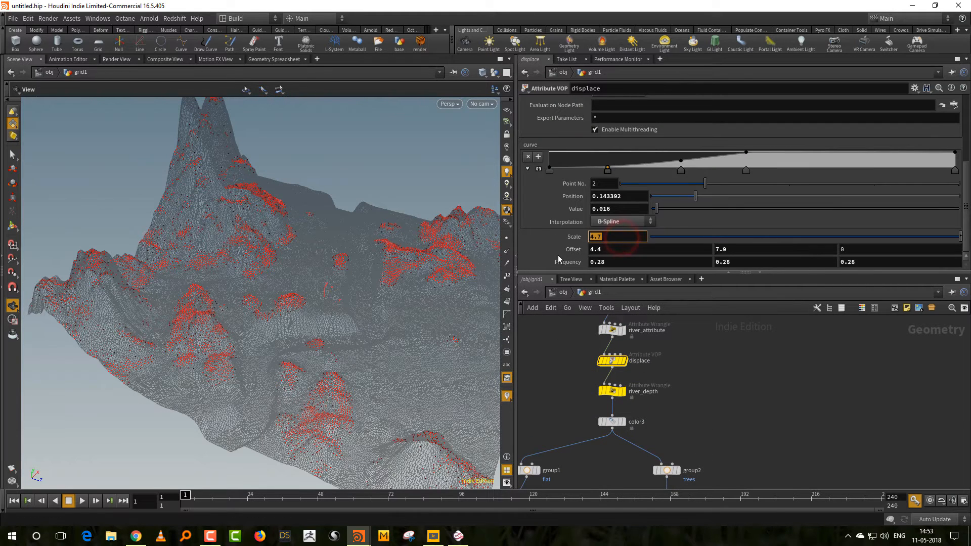
type("3")
key("Return")
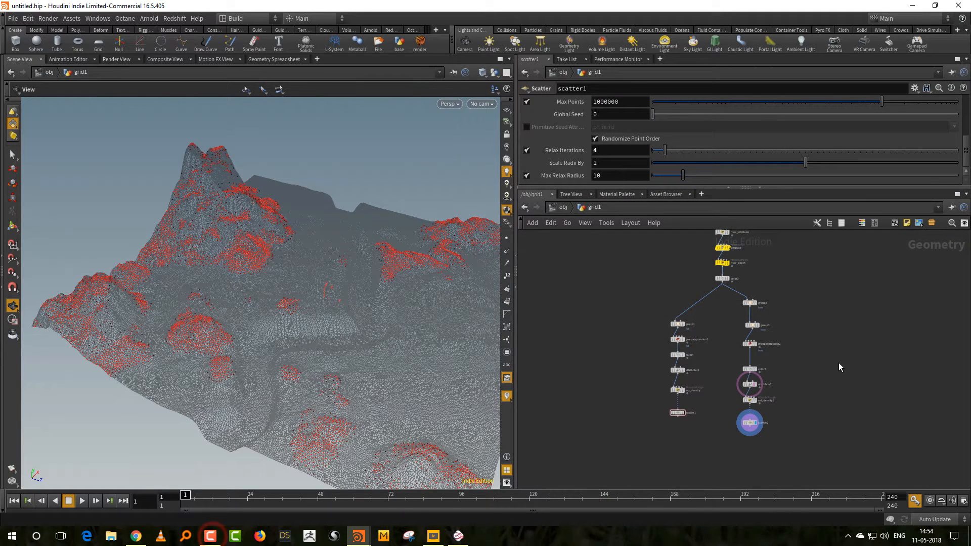
Step: Lay out the tree branch's seven nodes, from group2 down to scatter2, in a neat column
left_click(834, 350)
left_click_drag(785, 290, 733, 436)
key("shift+l")
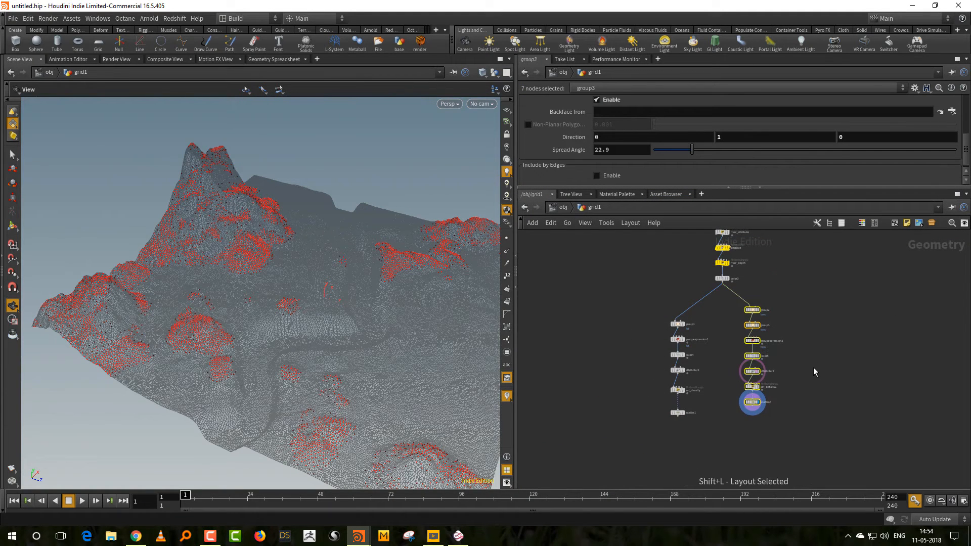
left_click(813, 353)
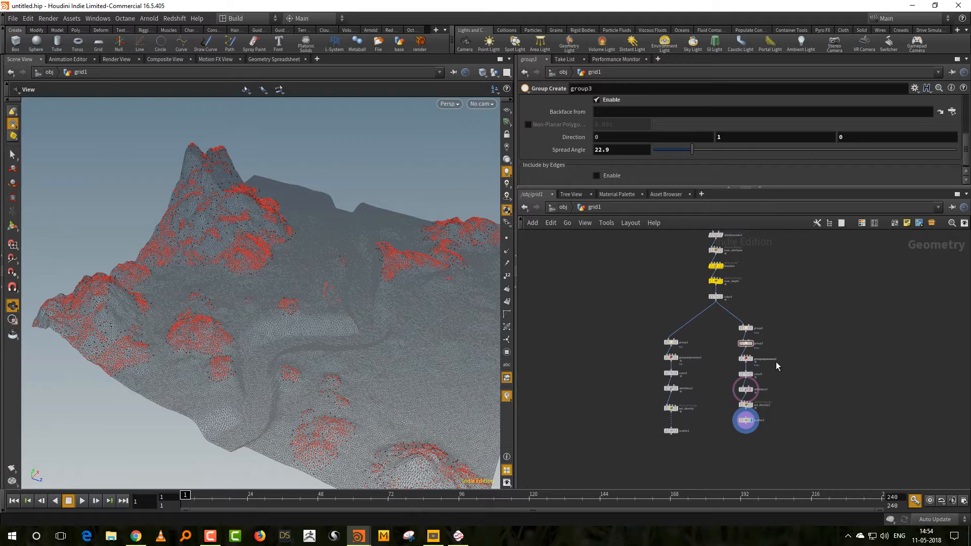
Step: Display color3's result and open its colour parameters
scroll(779, 360, "up", 3)
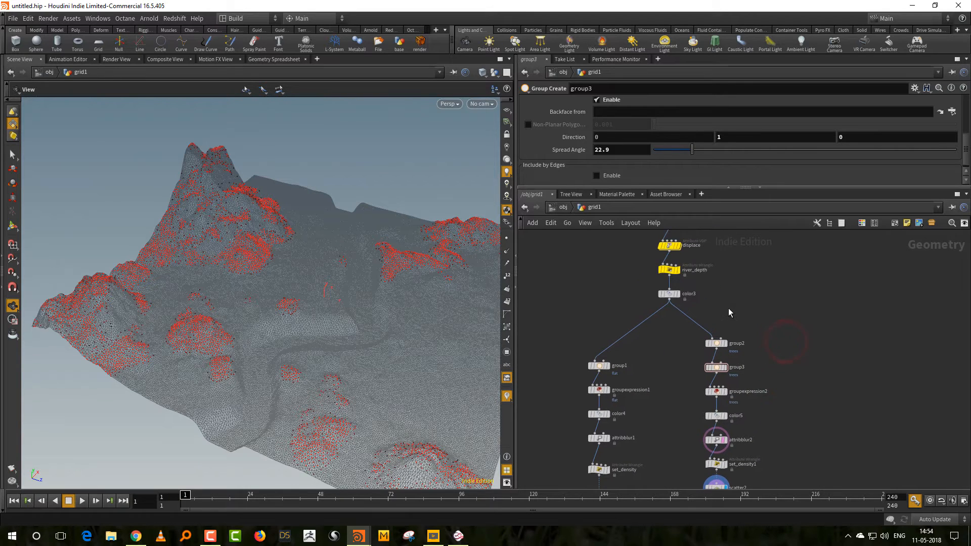
left_click(676, 296)
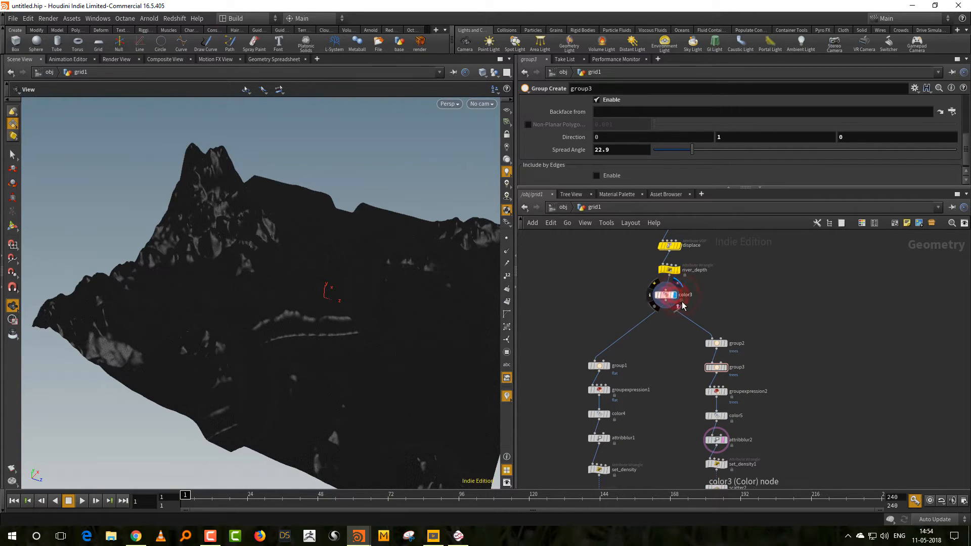
left_click(746, 296)
left_click(672, 297)
left_click(671, 299)
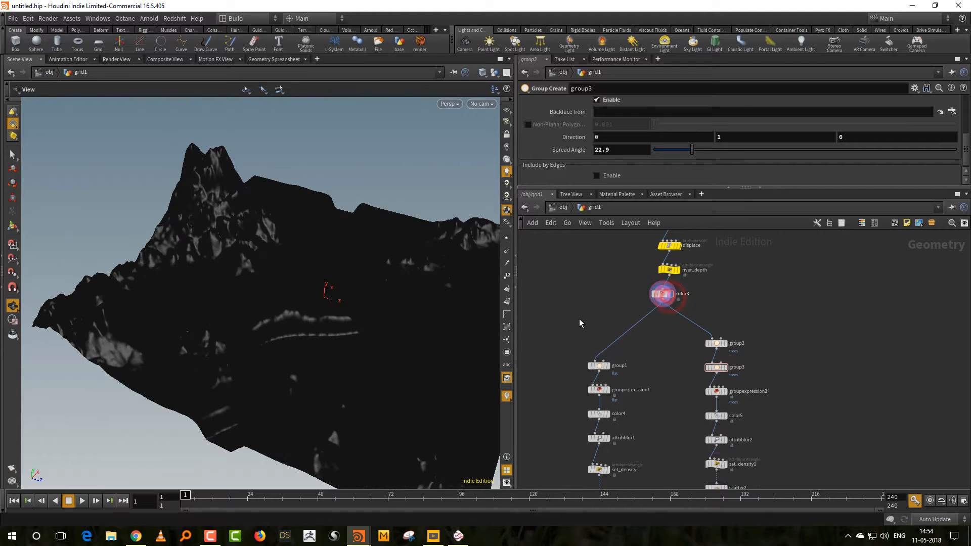
left_click(706, 286)
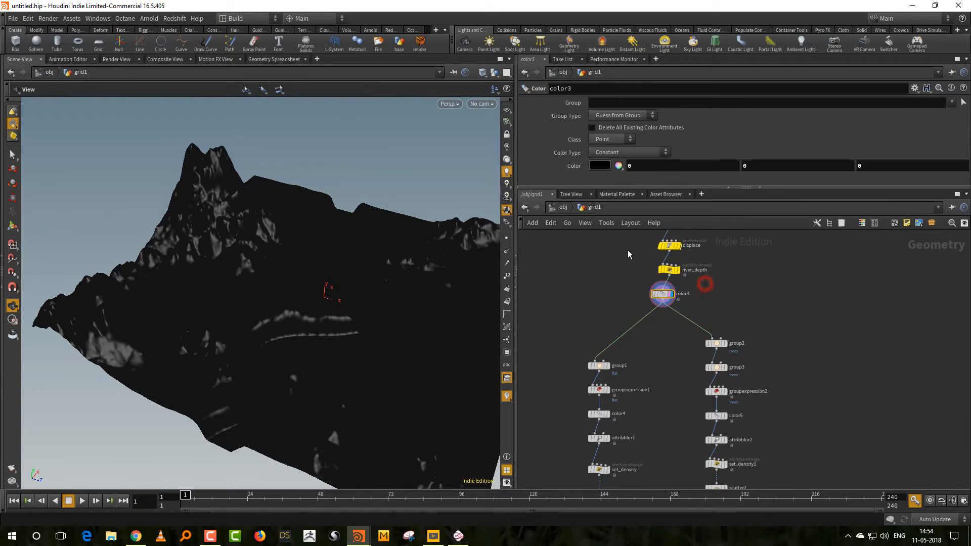
Step: Try a grey of about 0.249 for color3 and return the colour to black
left_click(601, 165)
left_click_drag(680, 218, 695, 219)
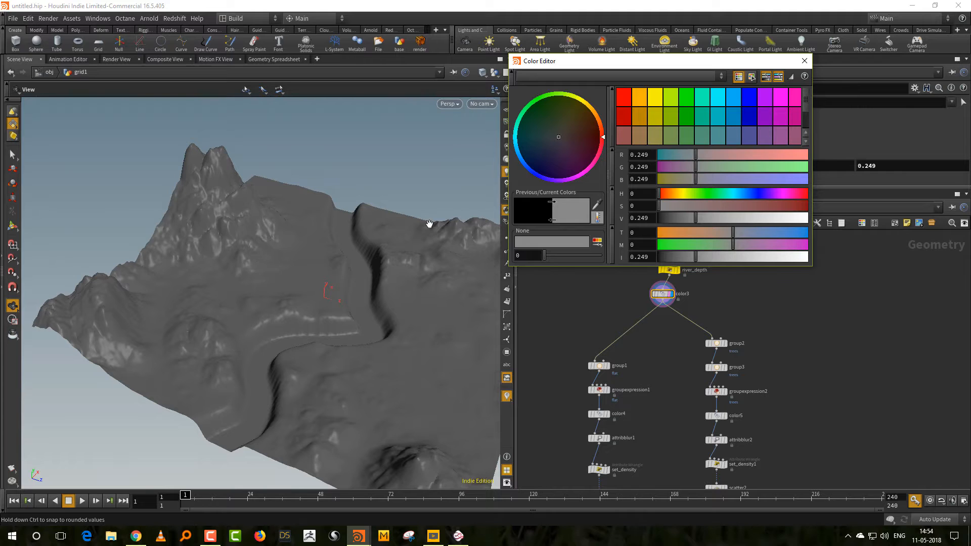
left_click_drag(673, 218, 650, 222)
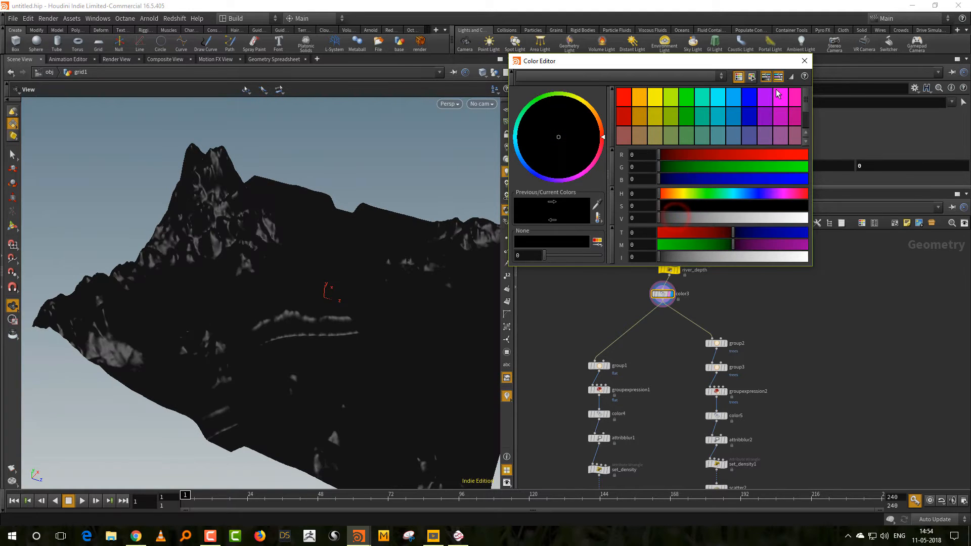
left_click(803, 61)
Step: Add another Group node beside group2, feed color3's output into it, and display its result
scroll(759, 368, "up", 5)
key("Tab")
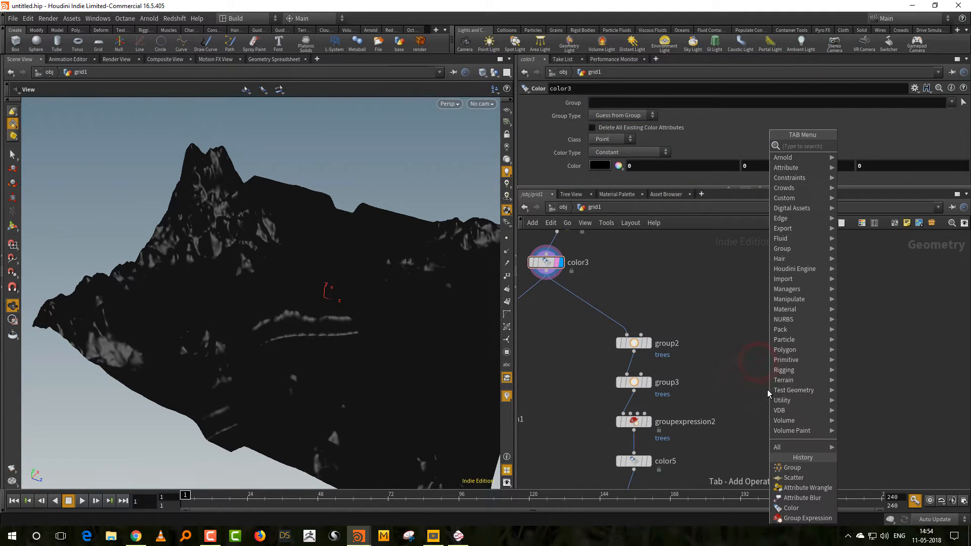
type("group")
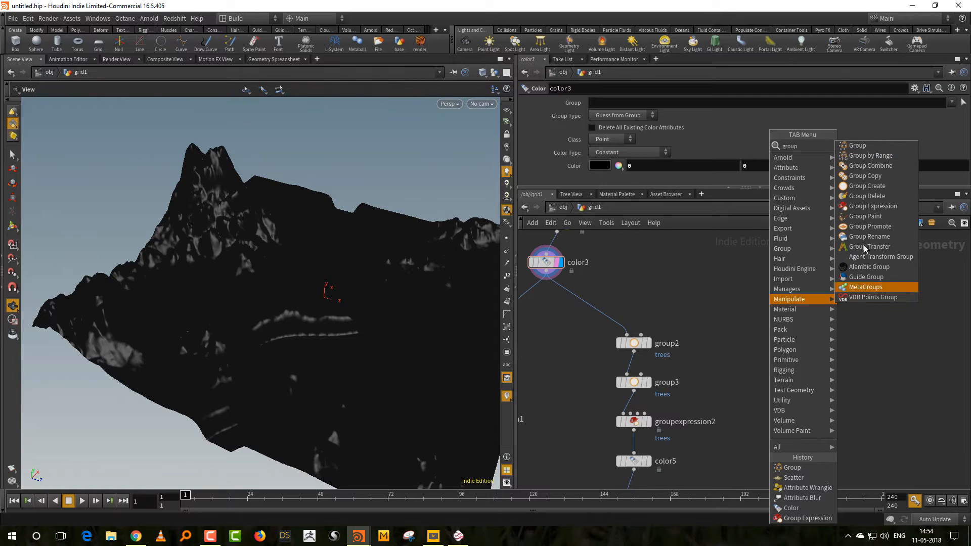
left_click(869, 145)
left_click(773, 369)
left_click(546, 276)
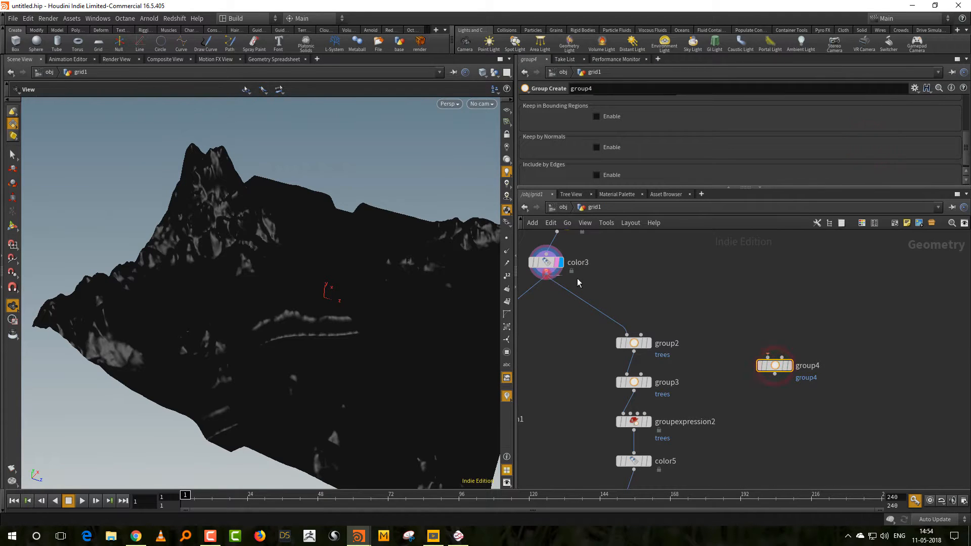
left_click(766, 354)
left_click(789, 366)
Step: Enable Include by Edges on group4 with a minimum edge angle of 24.7
left_click_drag(626, 188, 629, 277)
left_click(608, 138)
left_click(597, 237)
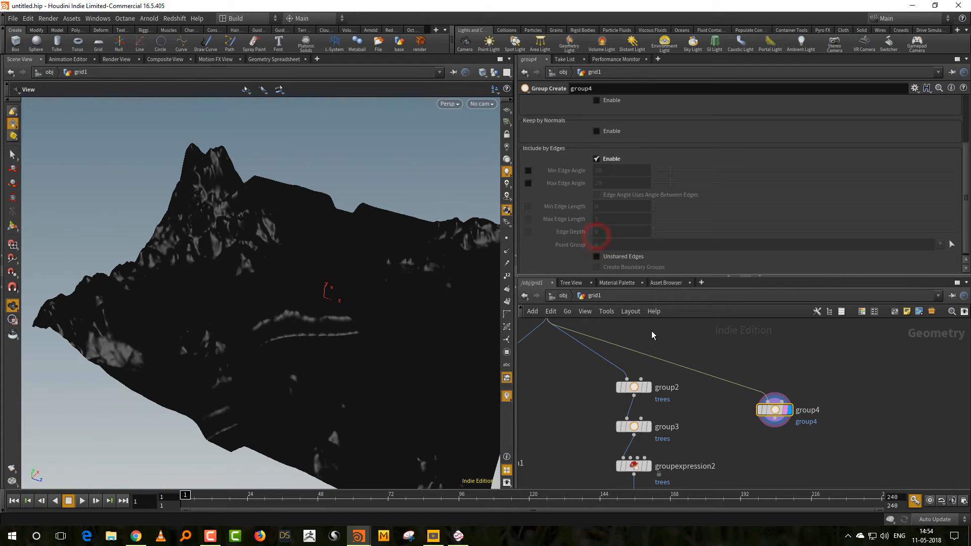
left_click(528, 171)
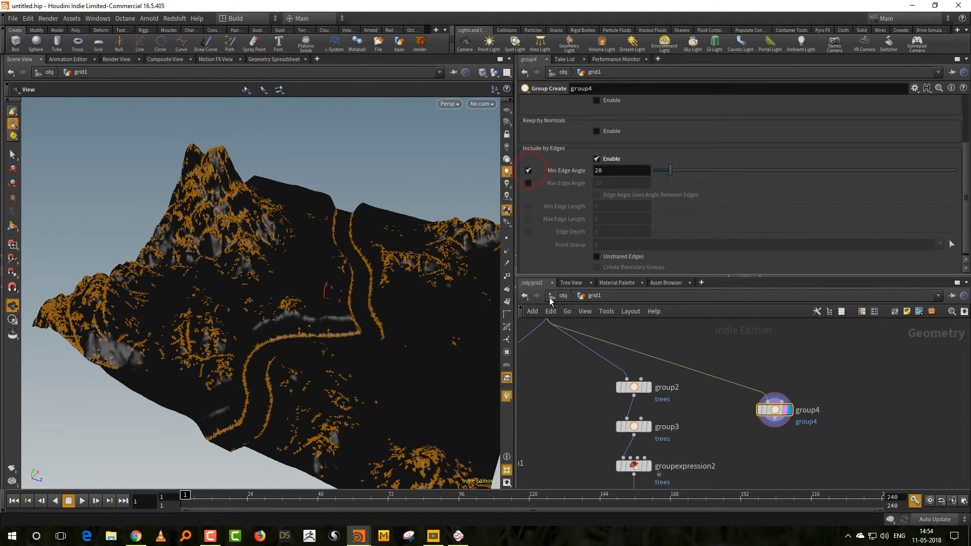
left_click_drag(344, 315, 427, 256)
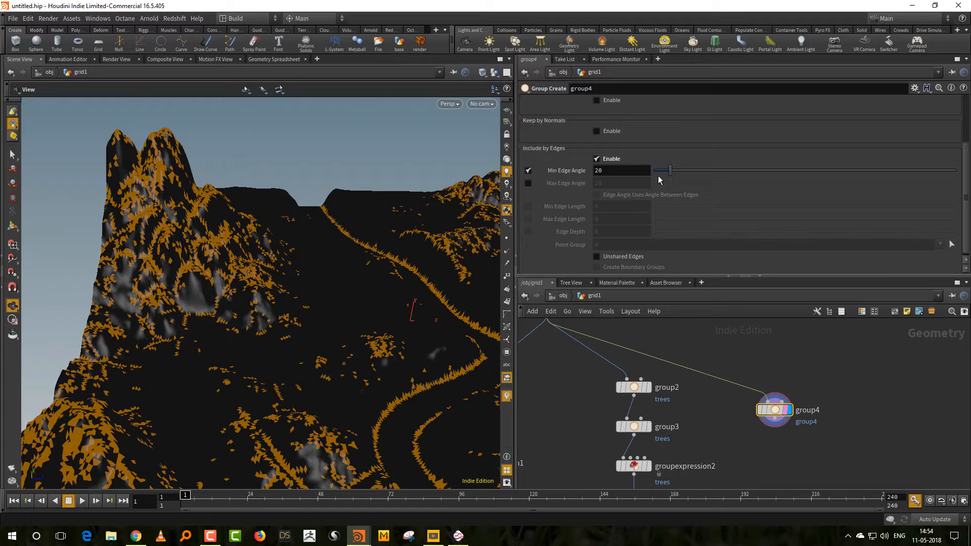
mouse_move(670, 171)
left_mouse_down()
mouse_move(662, 171)
mouse_move(682, 171)
mouse_move(674, 171)
left_mouse_up()
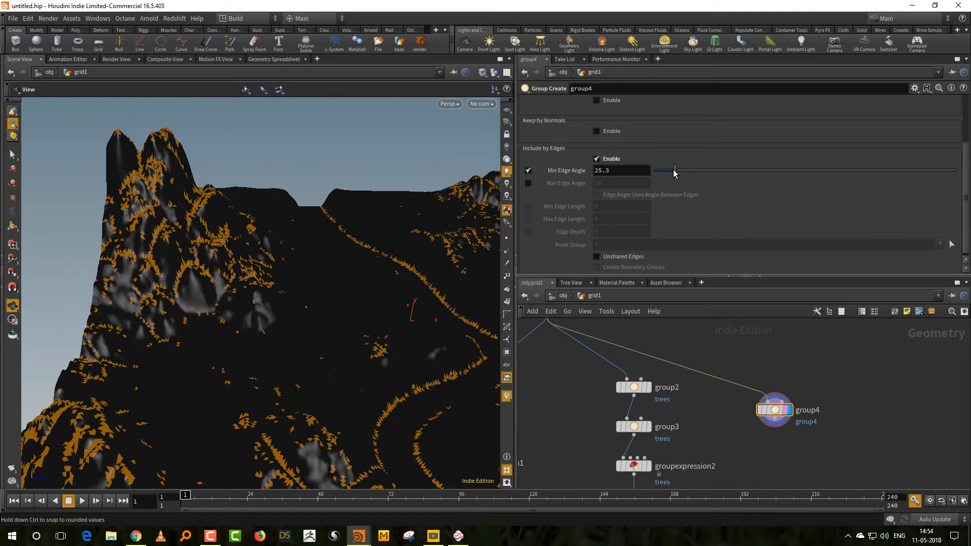
left_click_drag(389, 336, 342, 368)
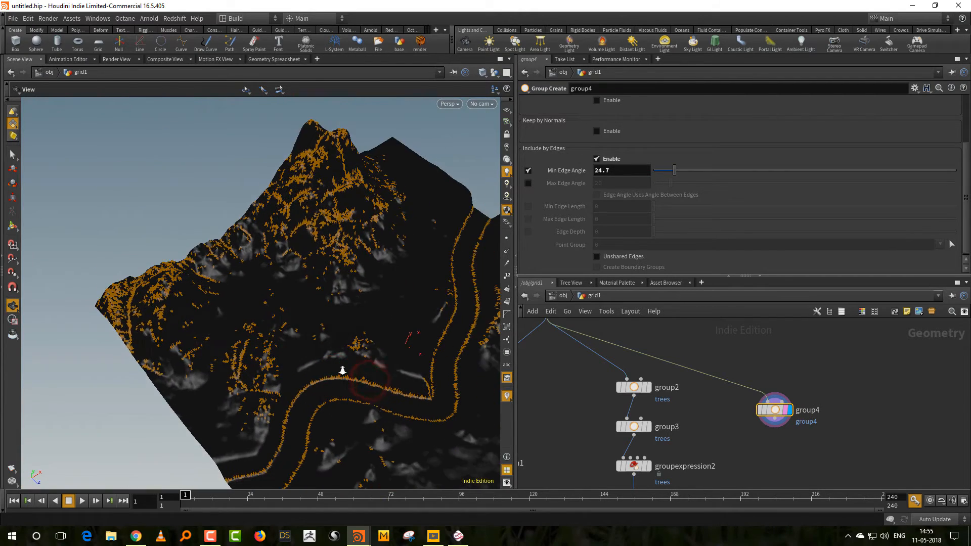
right_click_drag(320, 390, 401, 326)
left_click_drag(401, 325, 479, 260)
Step: Try a maximum edge angle on group4, and return to using only the minimum edge angle, set to 27.7
left_click(528, 171)
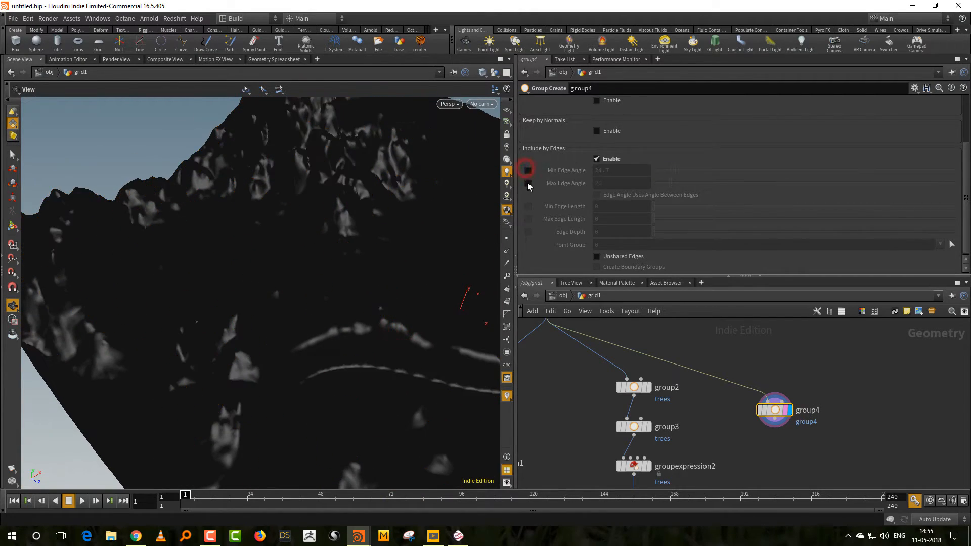
left_click(528, 183)
mouse_move(668, 184)
left_mouse_down()
mouse_move(657, 189)
mouse_move(678, 174)
left_mouse_up()
left_click(528, 183)
left_click(528, 170)
Step: Set remesh1's Target Edge Length to 0.03 for a finer terrain mesh
mouse_move(759, 376)
middle_mouse_down()
mouse_move(761, 445)
mouse_move(773, 480)
middle_mouse_up()
middle_click_drag(683, 359, 701, 429)
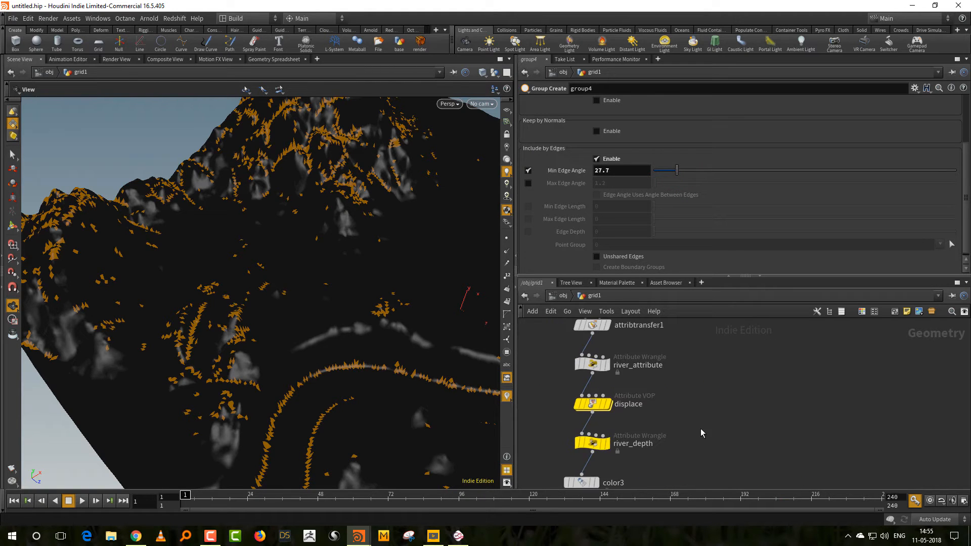
middle_click_drag(682, 384, 700, 425)
middle_click_drag(700, 350, 729, 472)
left_click(588, 396)
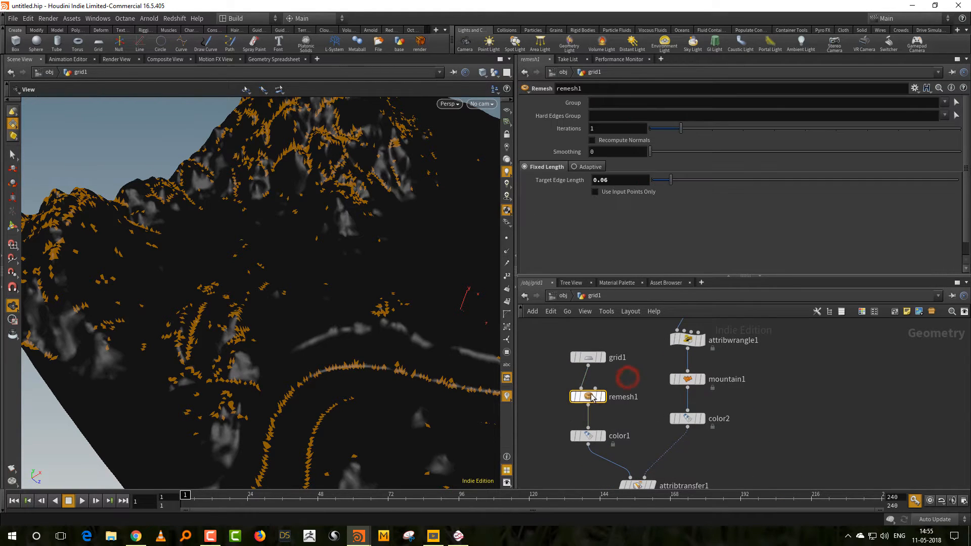
left_click(612, 185)
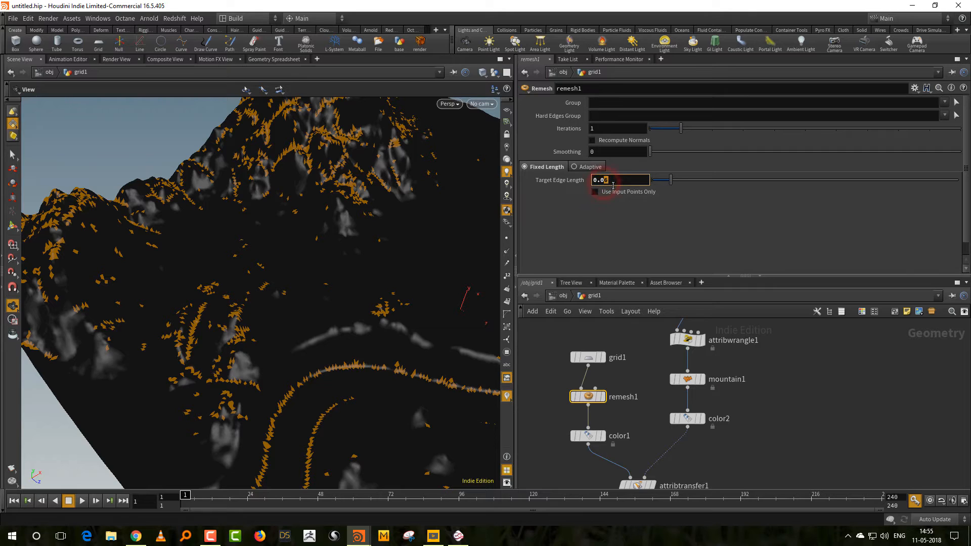
type("3")
key("Return")
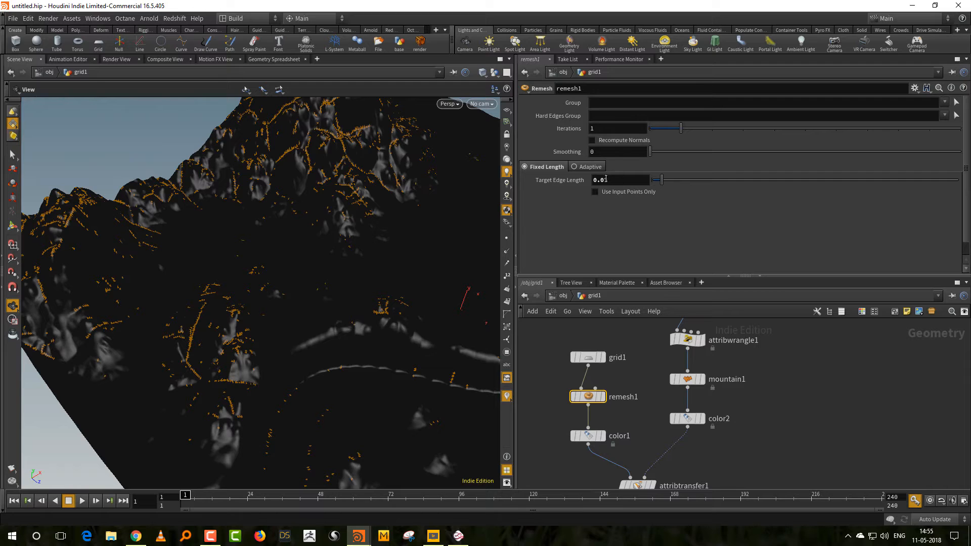
Step: Set remesh1's Target Edge Length to 0.04 and inspect the selected edges on the mountain
left_click_drag(604, 180, 599, 180)
type("4")
key("Return")
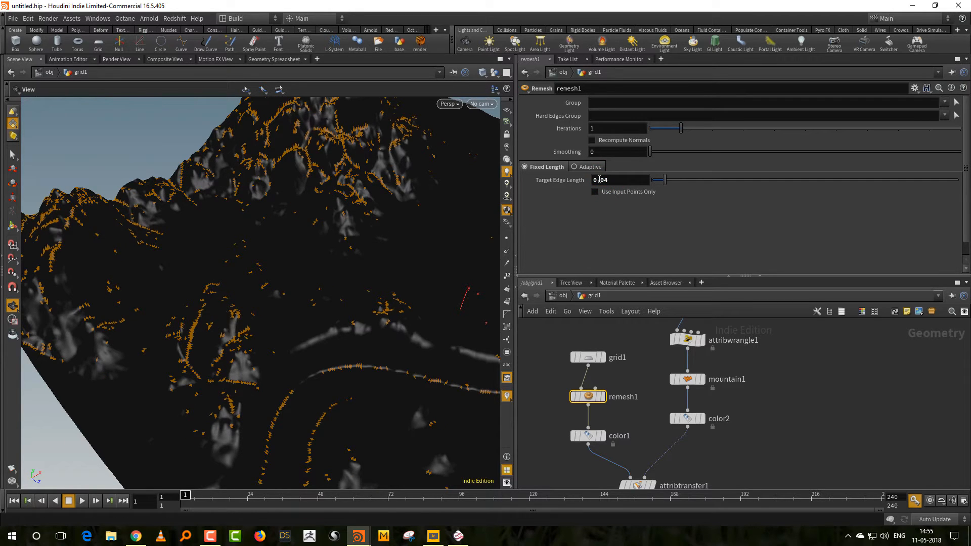
left_click_drag(336, 272, 286, 340)
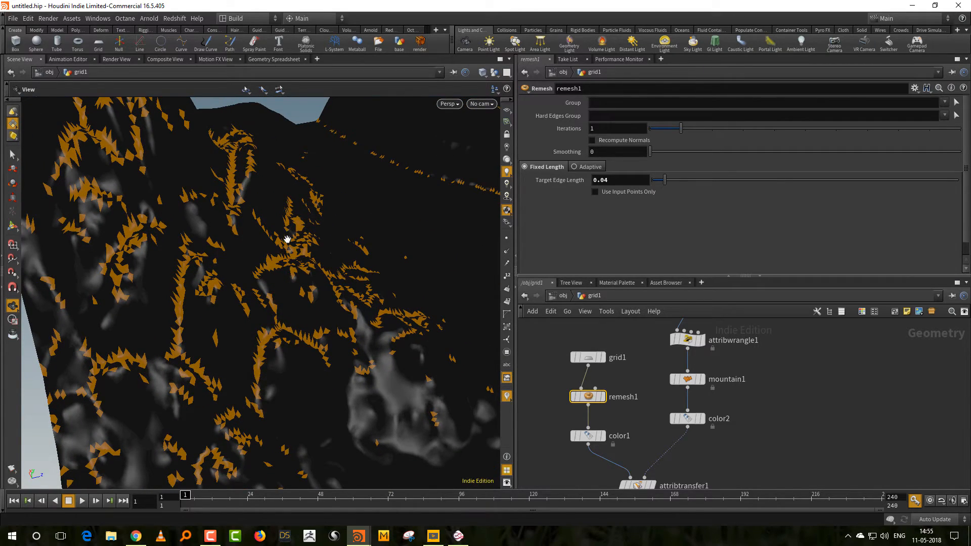
left_click_drag(288, 276, 276, 330)
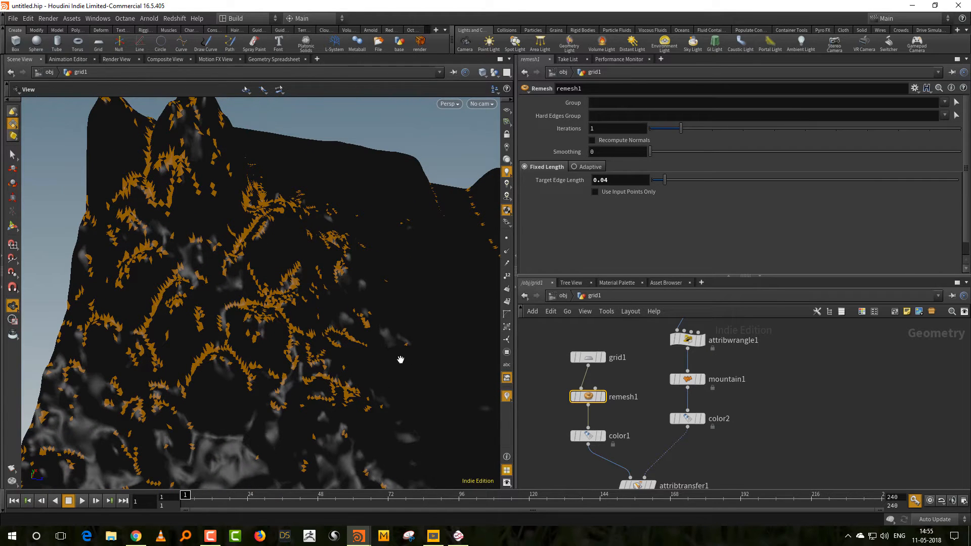
Step: Delete the group4 node from the terrain network
middle_click_drag(798, 458, 787, 408)
scroll(787, 408, "down", 3)
middle_click_drag(794, 483, 760, 339)
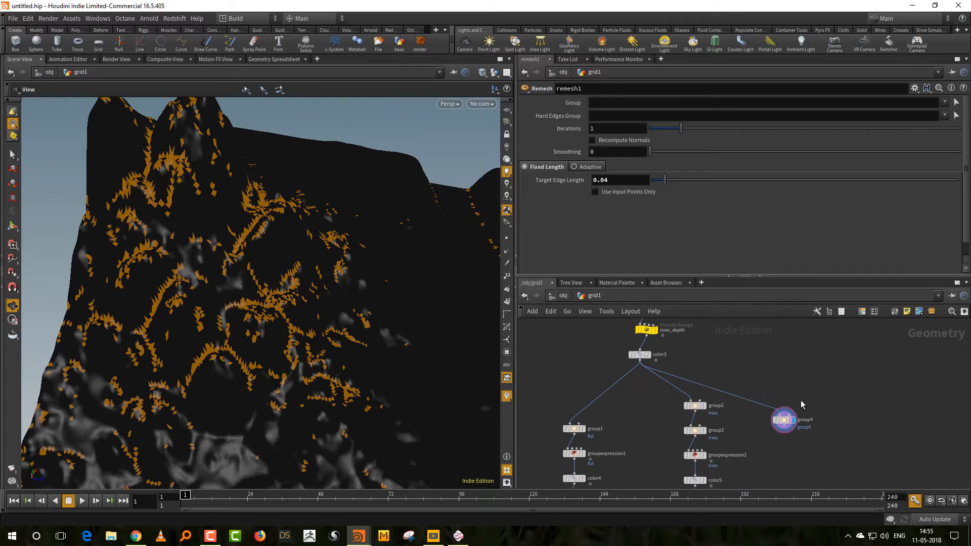
left_click(785, 420)
key("Delete")
Step: Display scatter2 and examine how its tree points spread over the terrain, comparing them with the displaced surface
middle_click_drag(782, 480, 782, 393)
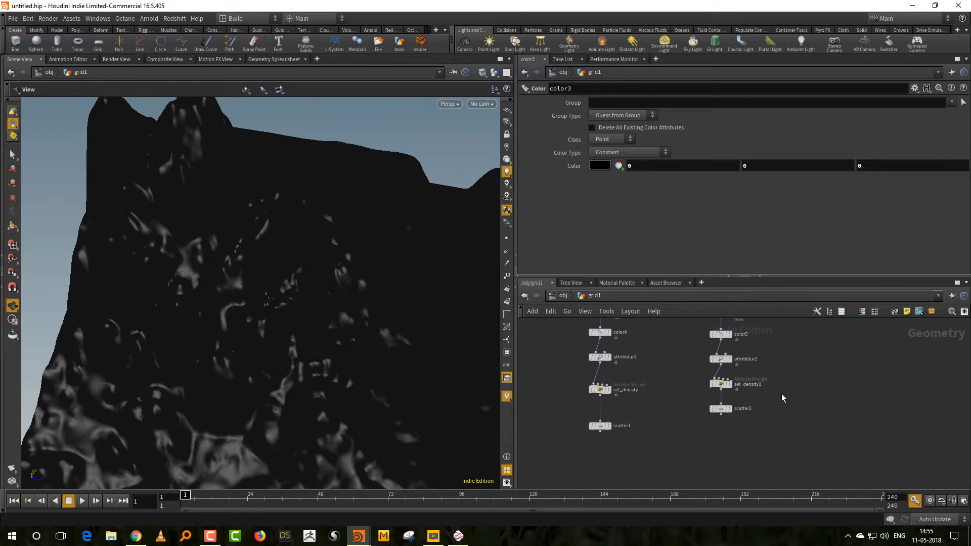
left_click(728, 410)
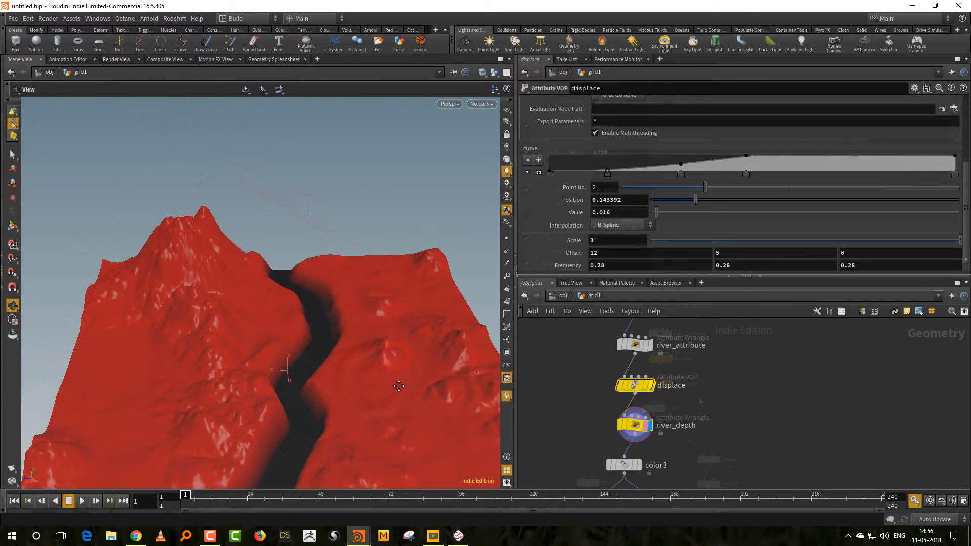
left_click_drag(384, 369, 417, 343)
middle_click_drag(751, 457, 779, 334)
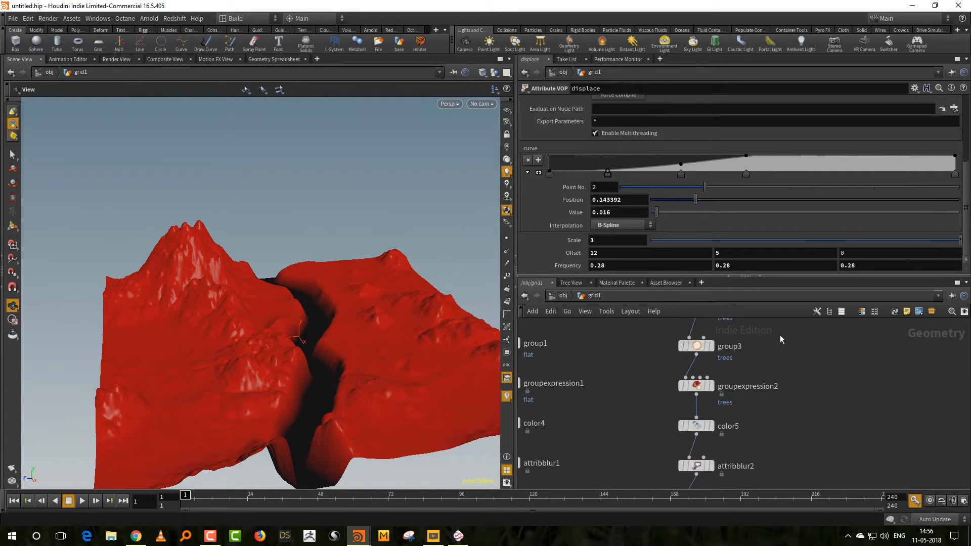
middle_click_drag(763, 478, 779, 344)
left_click(729, 394)
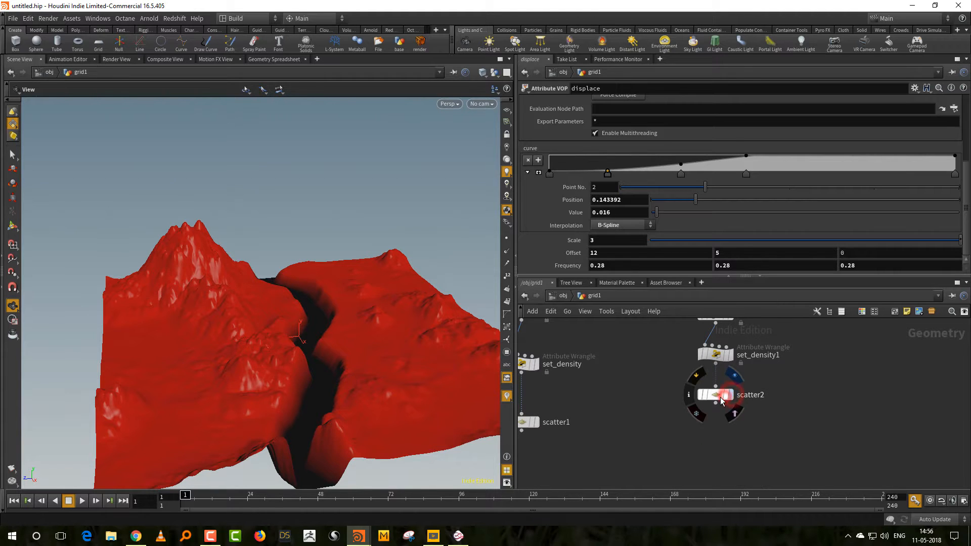
left_click_drag(390, 385, 448, 389)
Step: Display scatter1 and examine its flat-area points from low angles, especially those around the mountain peak
middle_click_drag(606, 399, 684, 402)
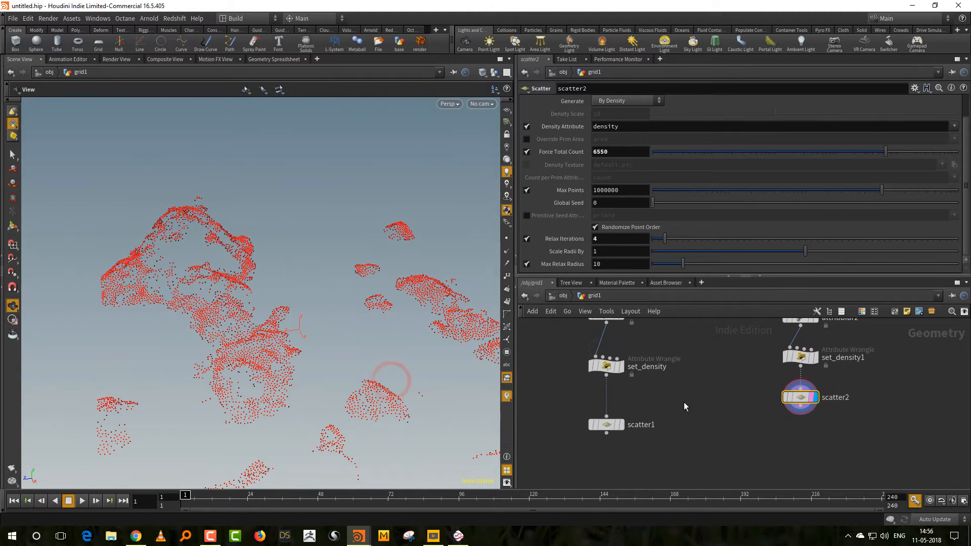
left_click(621, 424)
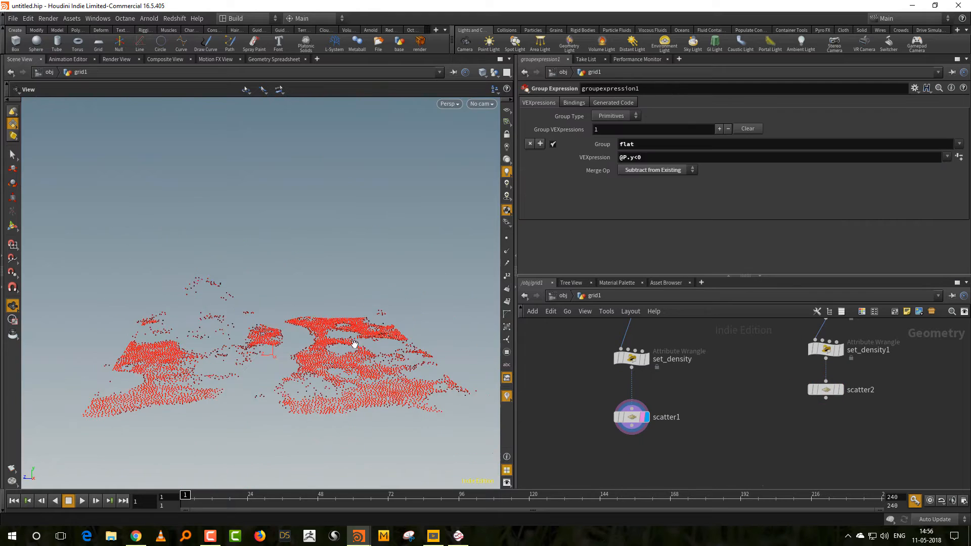
left_click_drag(354, 344, 422, 384)
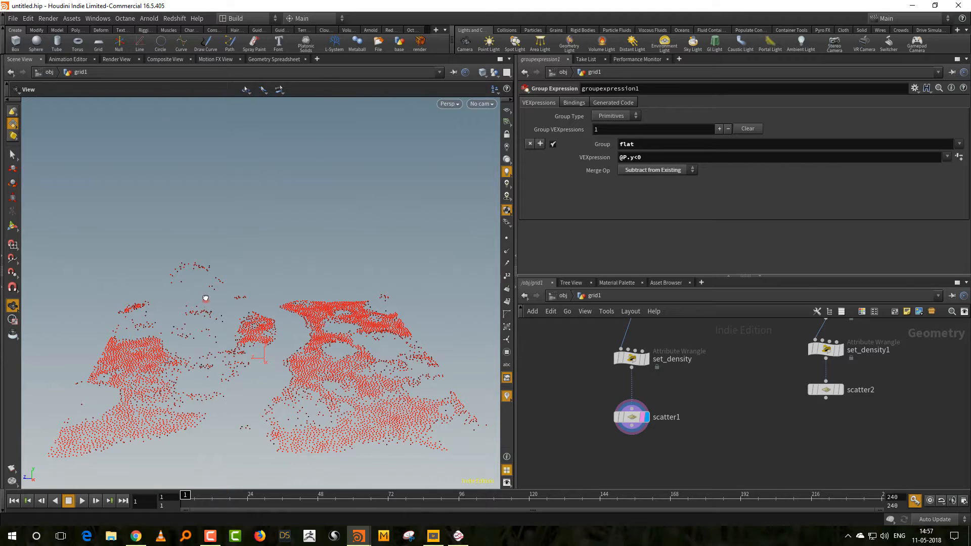
left_click_drag(205, 298, 195, 281)
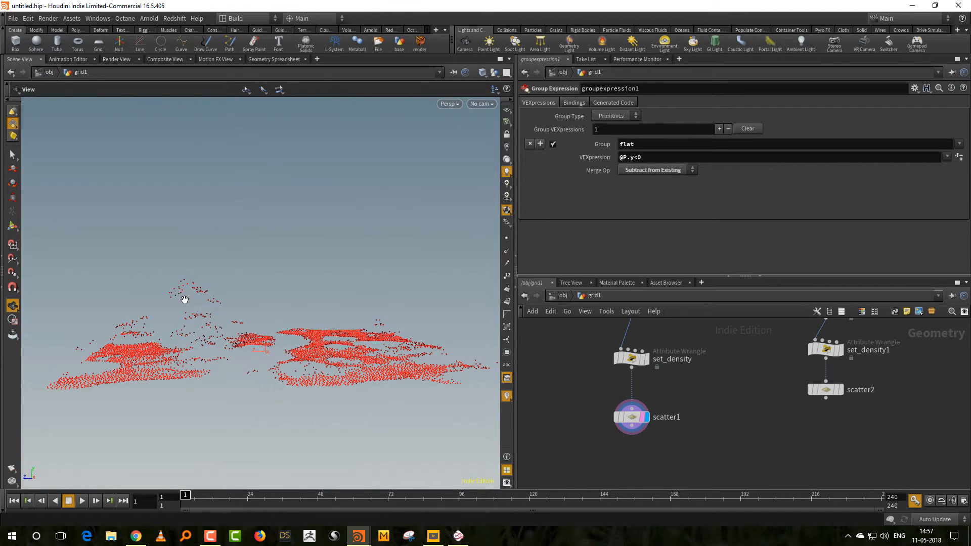
left_click_drag(181, 299, 184, 295)
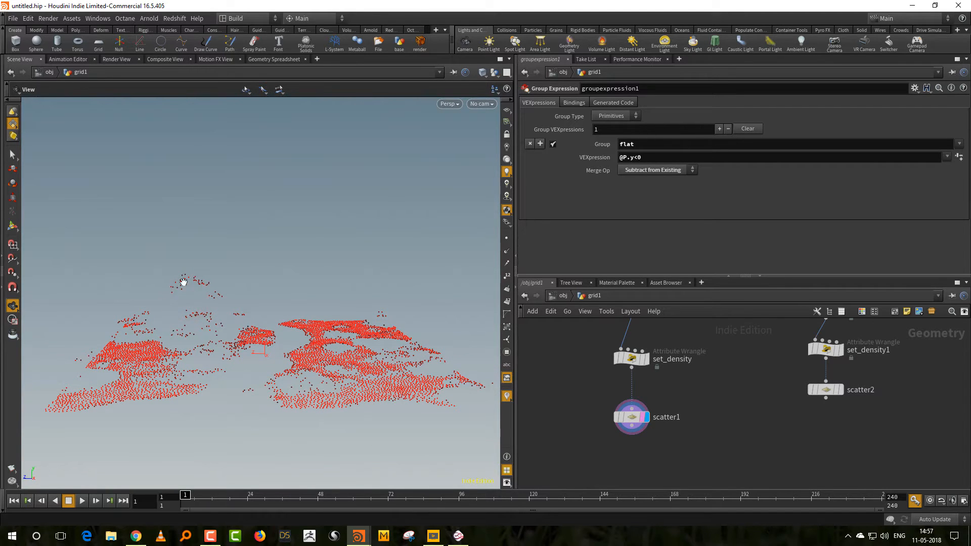
middle_click_drag(686, 394, 684, 438)
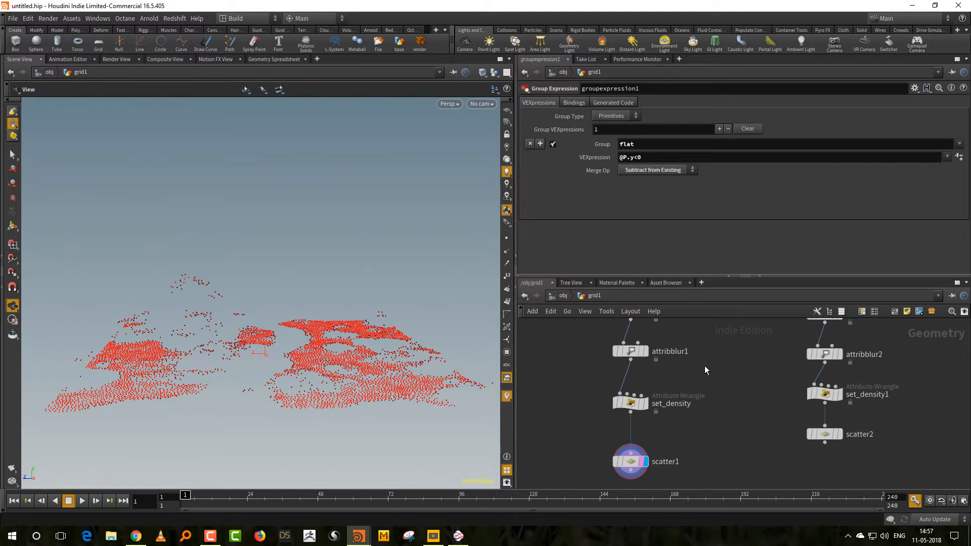
Step: Extend groupexpression1's VEXpression to @P.y<0 | @P.y>0.5 so high areas are also subtracted from the flat group
middle_click_drag(705, 366, 697, 384)
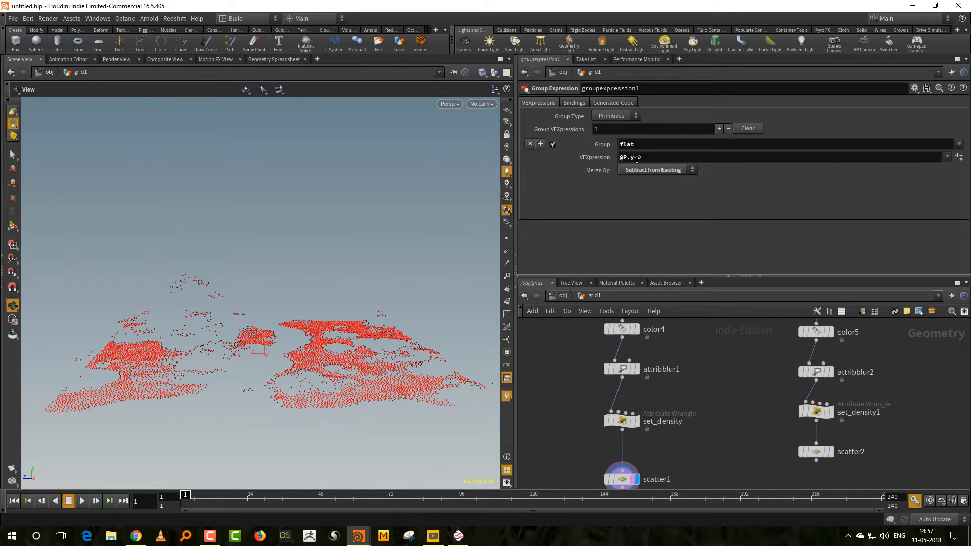
mouse_move(677, 391)
middle_mouse_down()
mouse_move(672, 358)
mouse_move(671, 425)
middle_mouse_up()
middle_click_drag(664, 350, 656, 377)
left_click(666, 338)
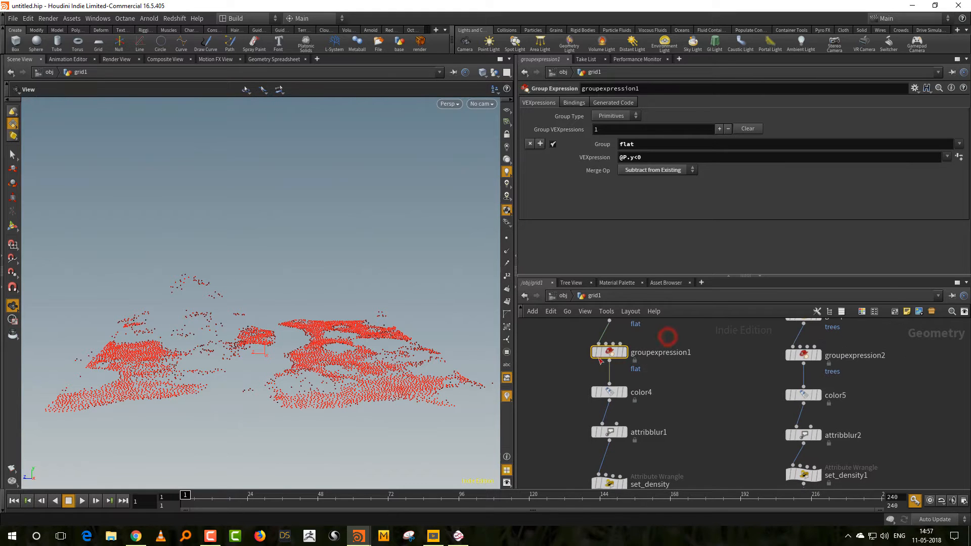
left_click(657, 157)
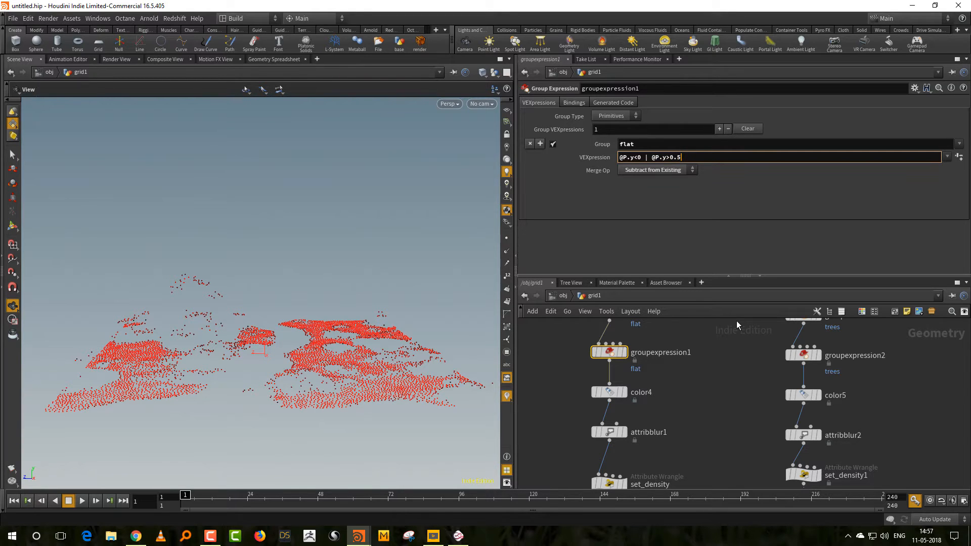
key("Return")
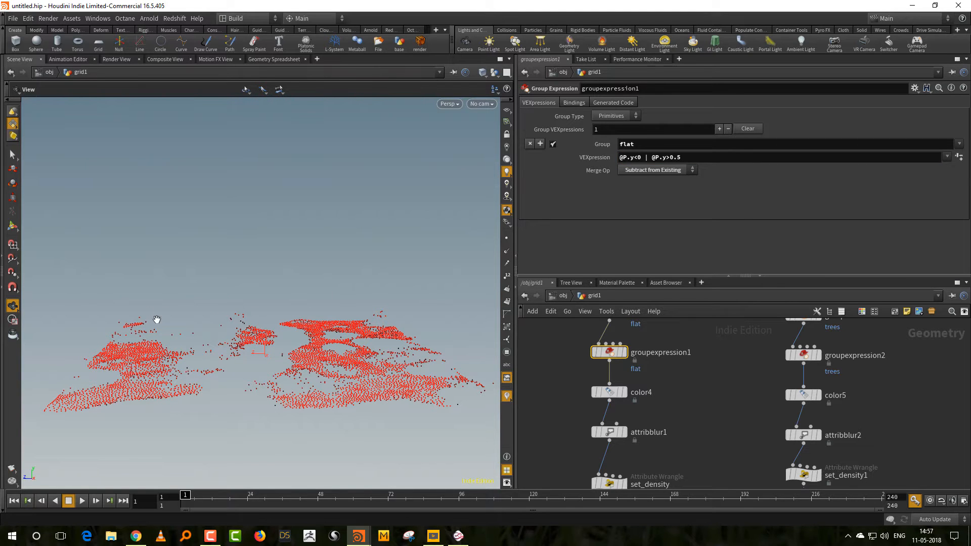
Step: Display groupexpression1, try Replace as its merge operation, and return it to Subtract from Existing
middle_click_drag(658, 394, 651, 429)
left_click(615, 386)
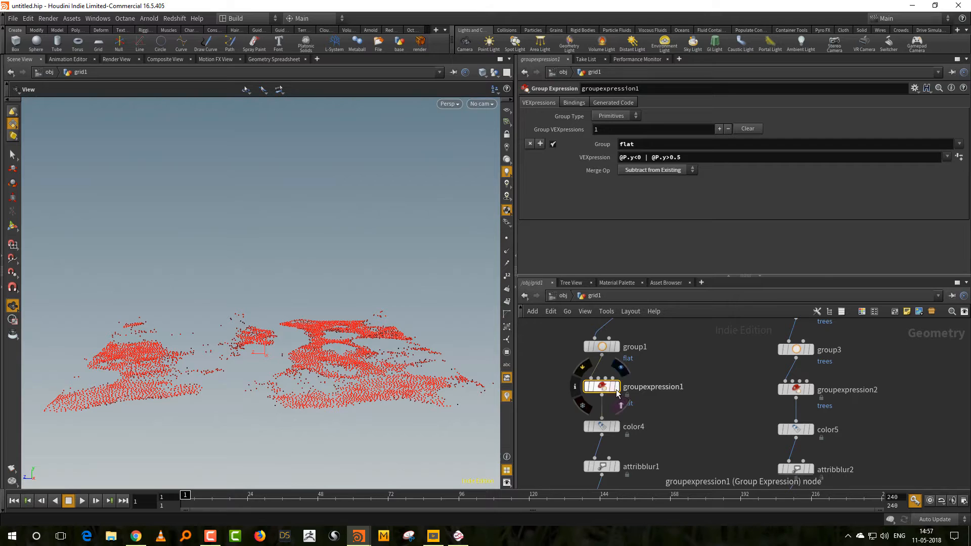
left_click(654, 173)
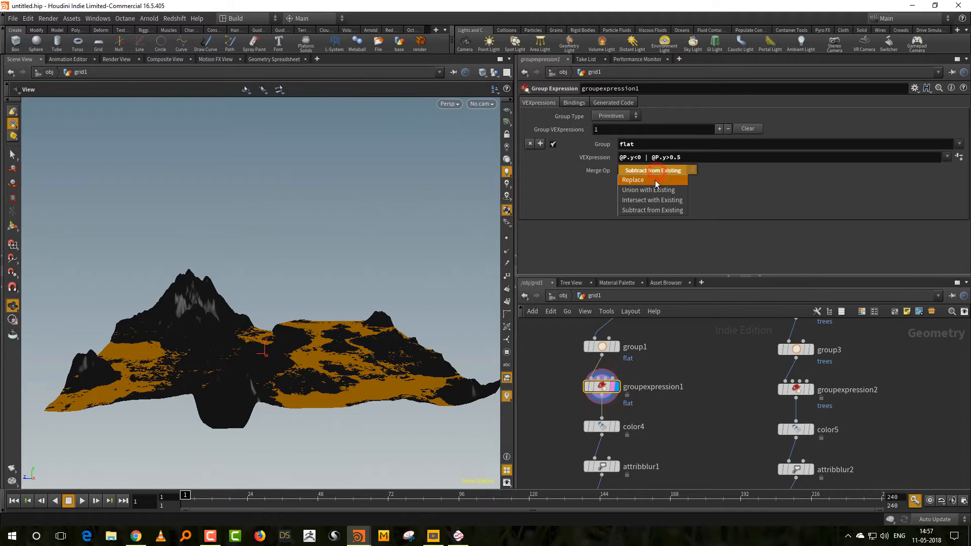
left_click(652, 180)
left_click_drag(280, 361, 256, 384)
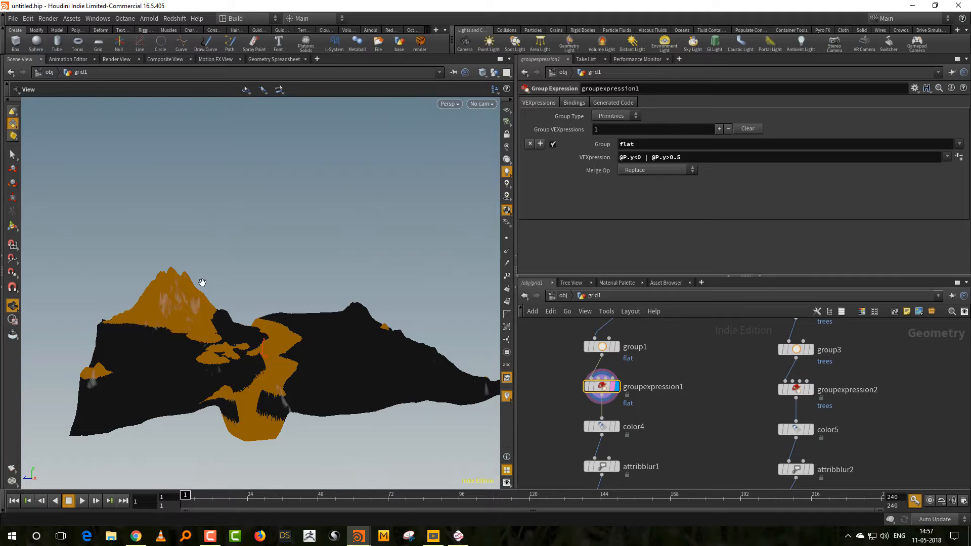
left_click(657, 172)
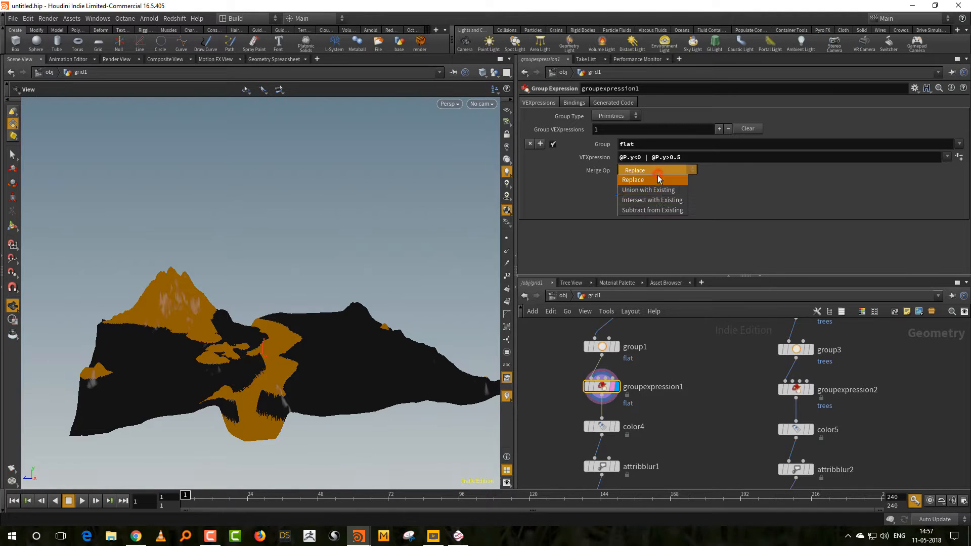
left_click(657, 210)
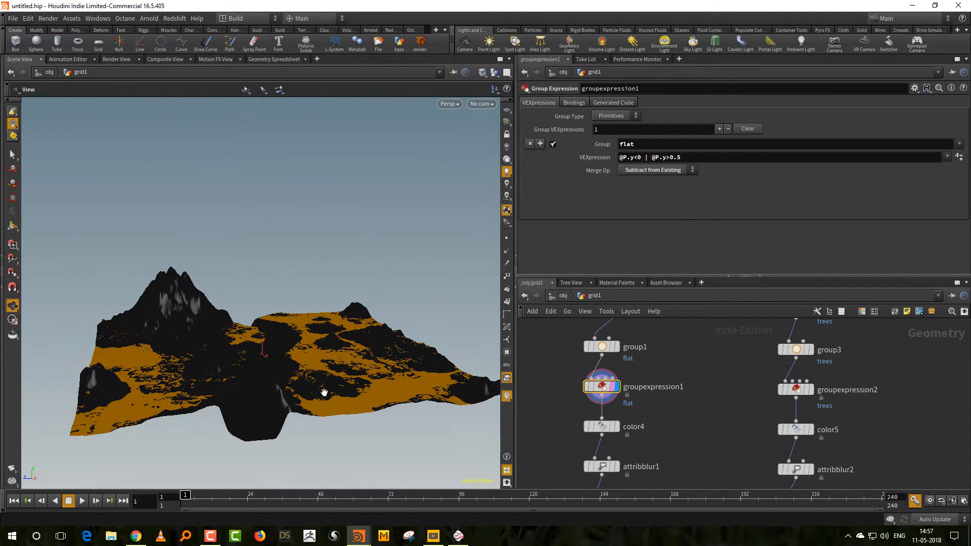
left_click_drag(323, 393, 134, 251)
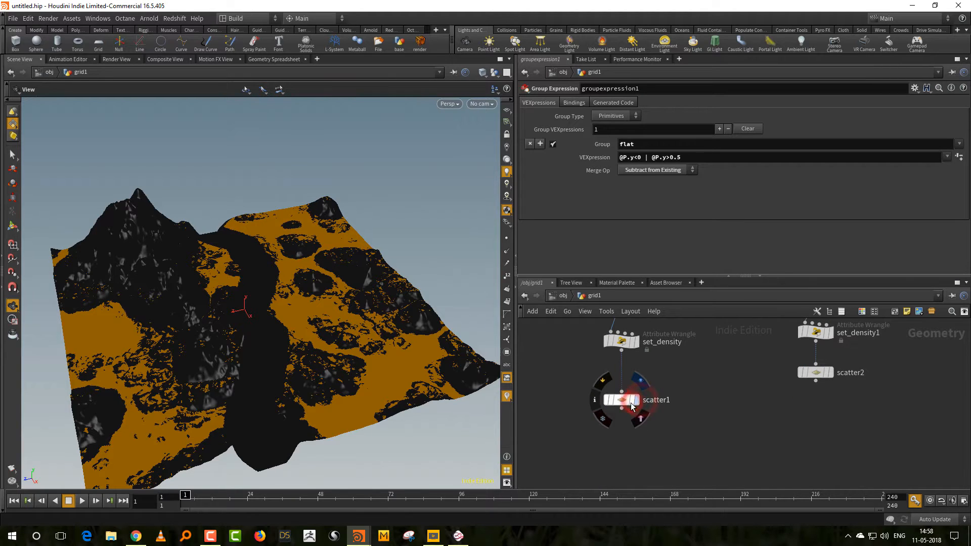
Step: Display scatter1 again and examine its point distribution with the extended height filter
left_click(630, 400)
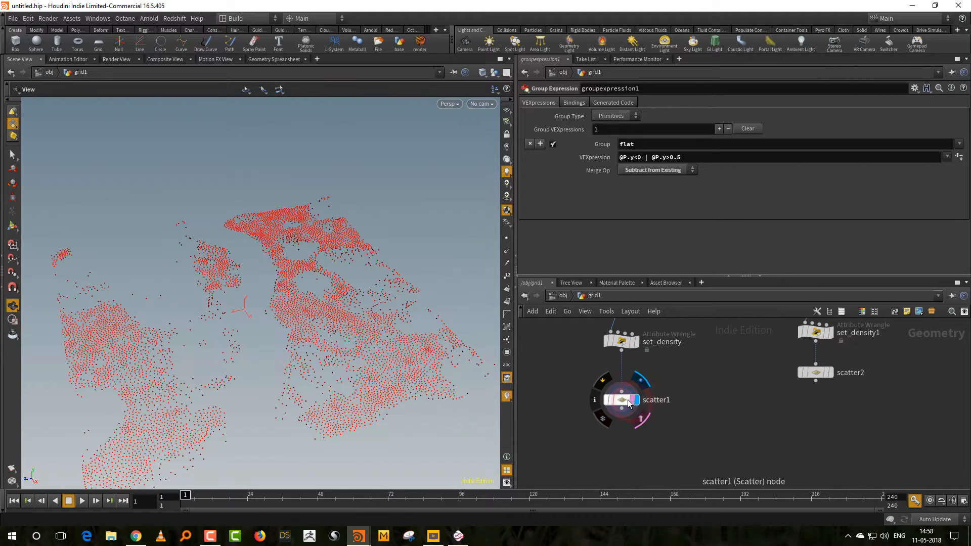
left_click(628, 402)
left_click_drag(389, 329, 360, 372)
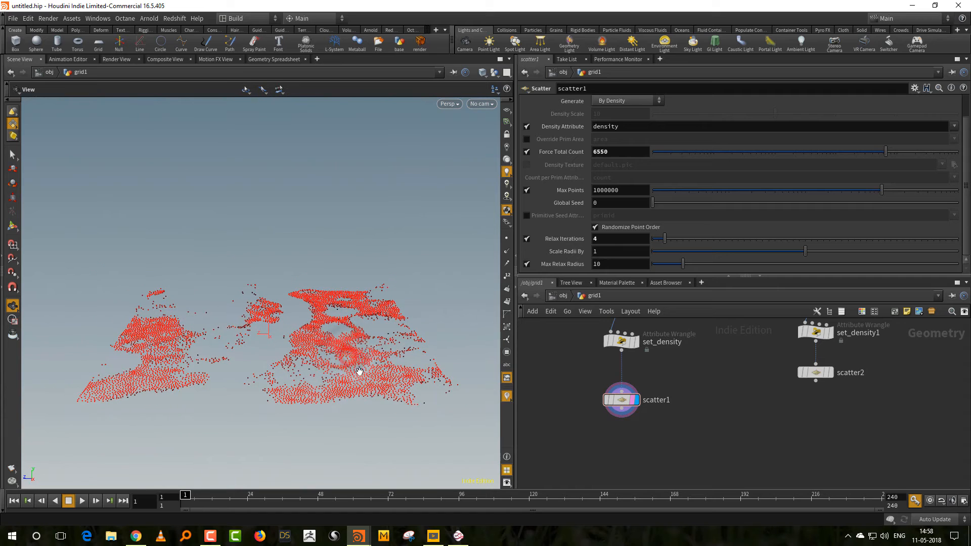
middle_click_drag(696, 452, 734, 483)
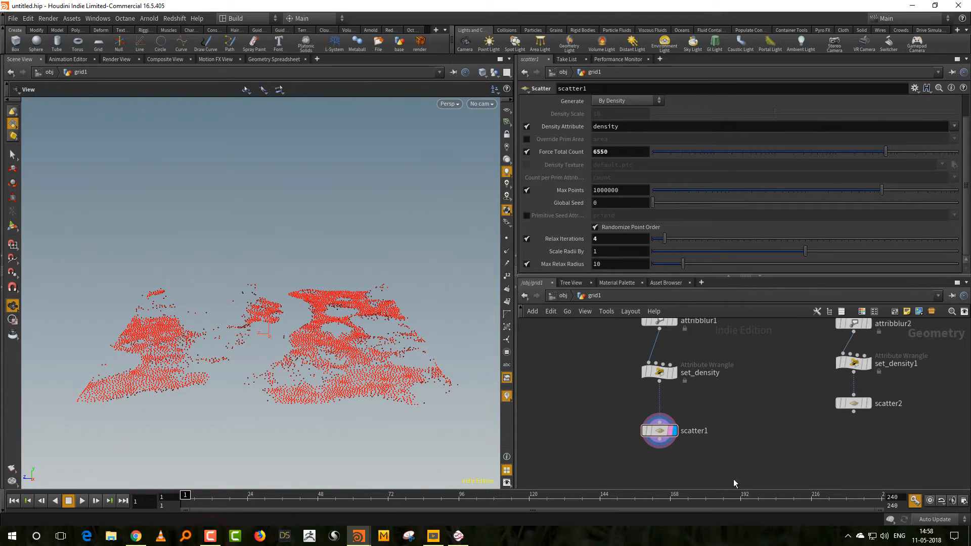
Step: Add an Attribute VOP node below scatter1 and name it random_color
middle_click_drag(628, 474, 663, 437)
key("v")
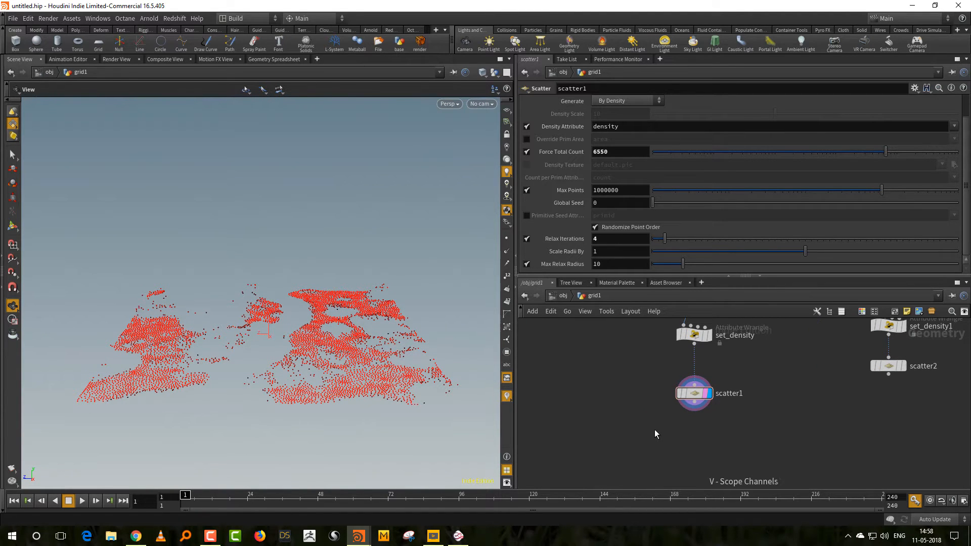
key("o")
key("p")
key("Tab")
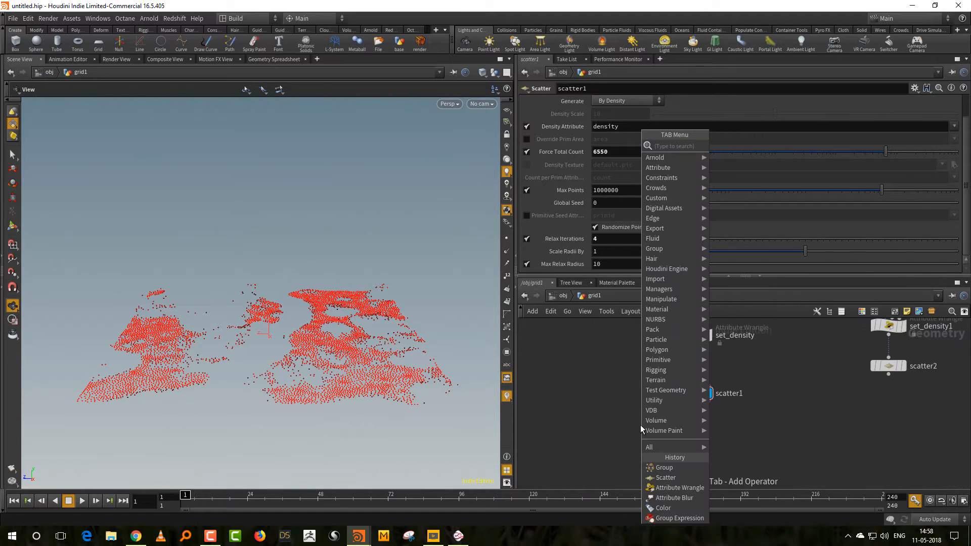
type("attr")
left_click(739, 348)
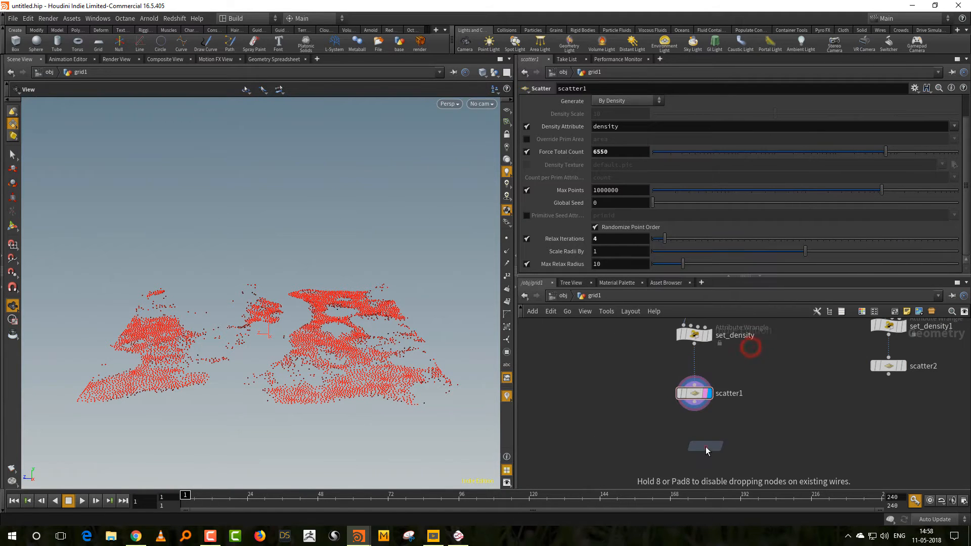
left_click(704, 447)
double_click(743, 447)
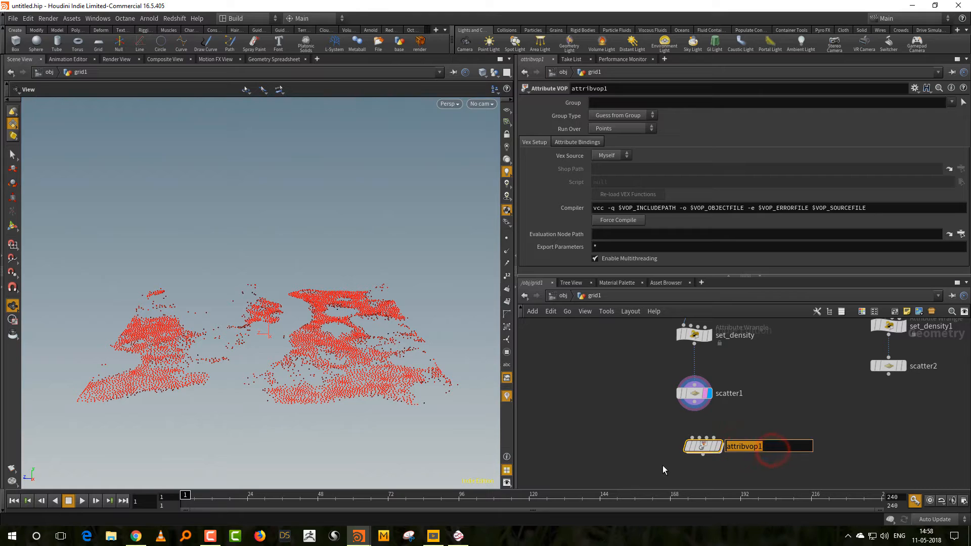
type("random_color")
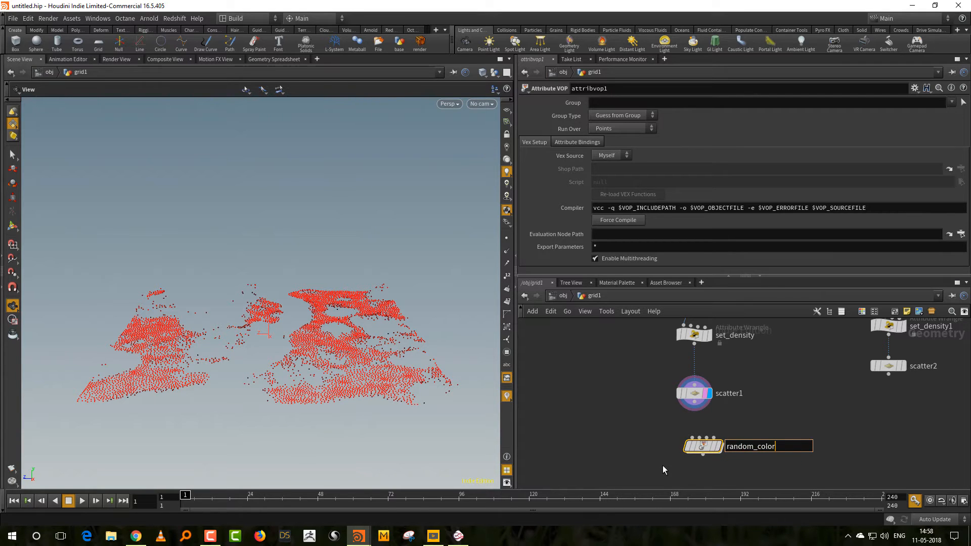
key("Return")
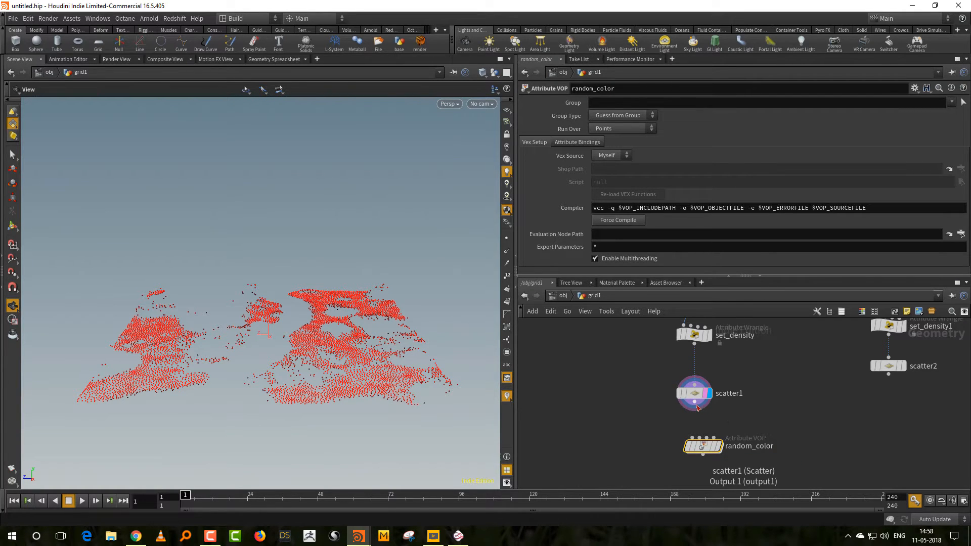
Step: Enter the random_color network, move its global and output nodes apart, and enlarge the network editor
double_click(695, 446)
middle_click_drag(793, 398, 719, 396)
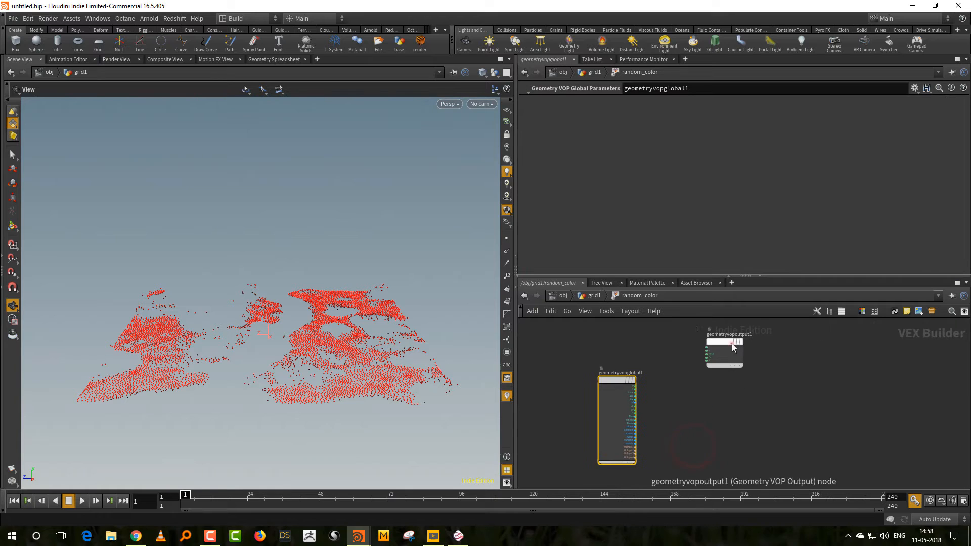
left_click_drag(731, 344, 796, 390)
scroll(688, 394, "up", 3)
left_click_drag(644, 275, 650, 196)
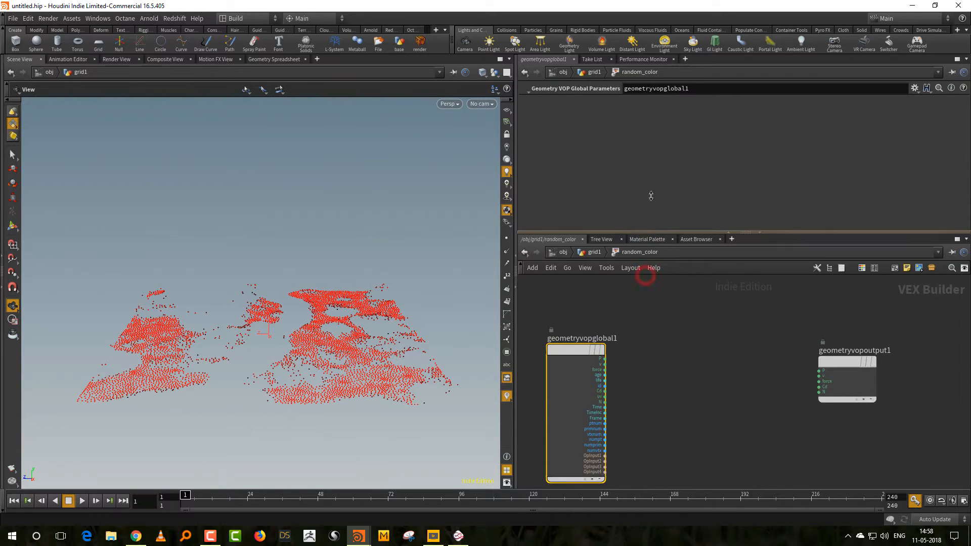
left_click_drag(513, 345, 454, 349)
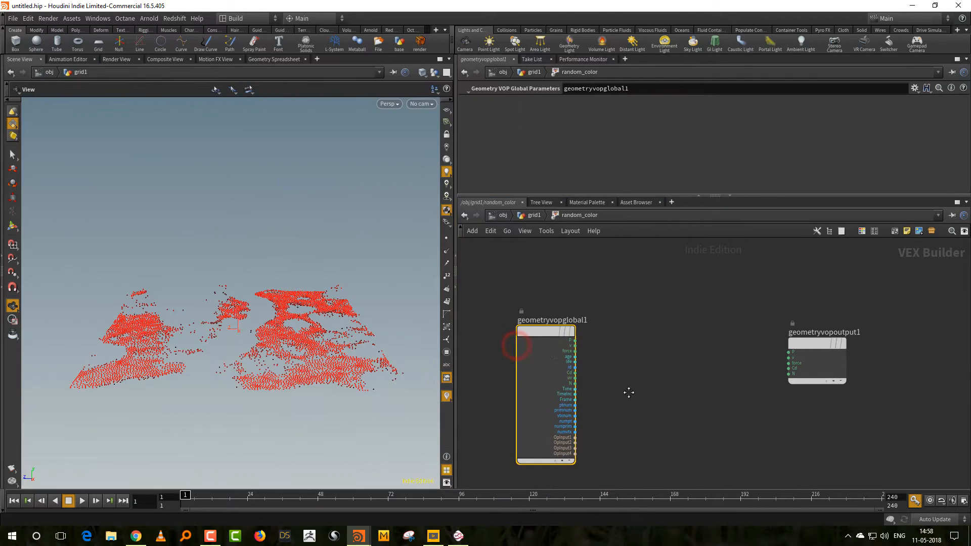
middle_click_drag(628, 392, 621, 380)
right_click_drag(621, 380, 614, 362)
left_click_drag(512, 289, 514, 270)
left_click_drag(862, 303, 901, 306)
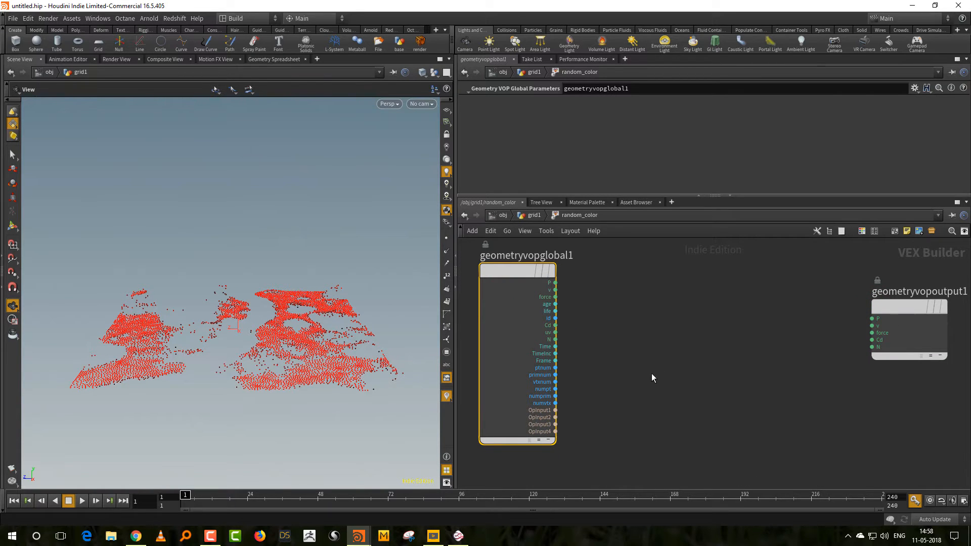
Step: Add a Random node between the global and output nodes and move the global node further away from it
middle_click_drag(647, 375, 663, 387)
key("Tab")
type("rand")
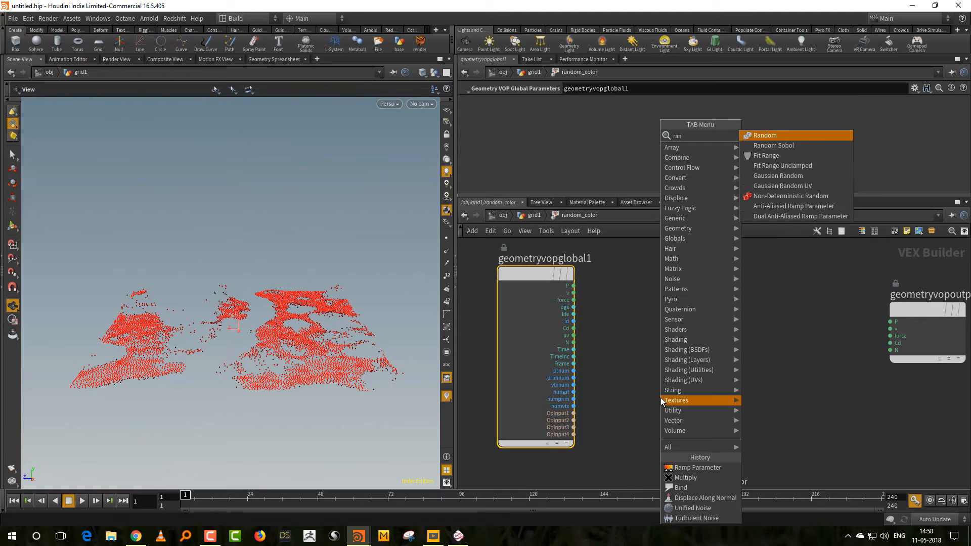
left_click(778, 136)
left_click(761, 346)
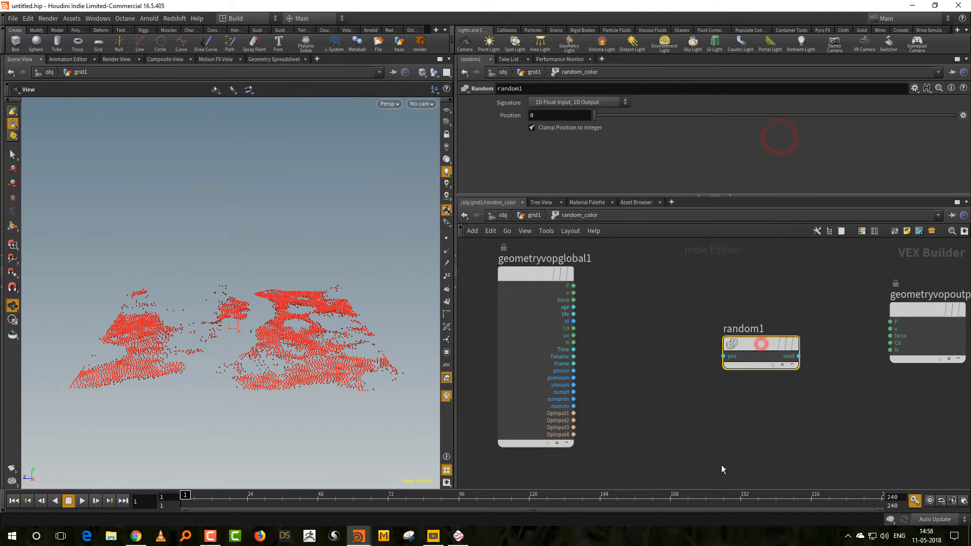
left_click_drag(520, 273, 495, 269)
middle_click_drag(557, 364, 616, 370)
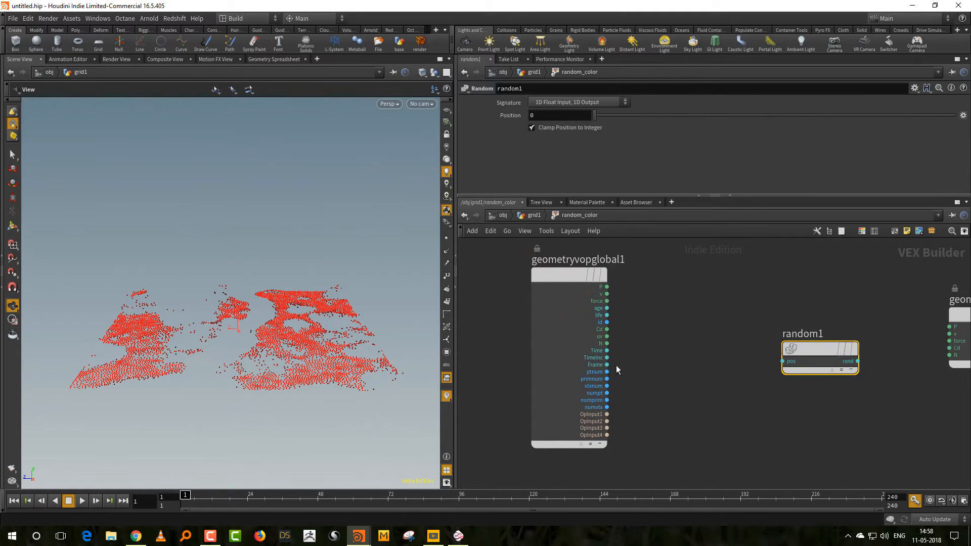
Step: Add an Integer to Float node beside the global node and wire ptnum into its ival input
scroll(634, 379, "up", 3)
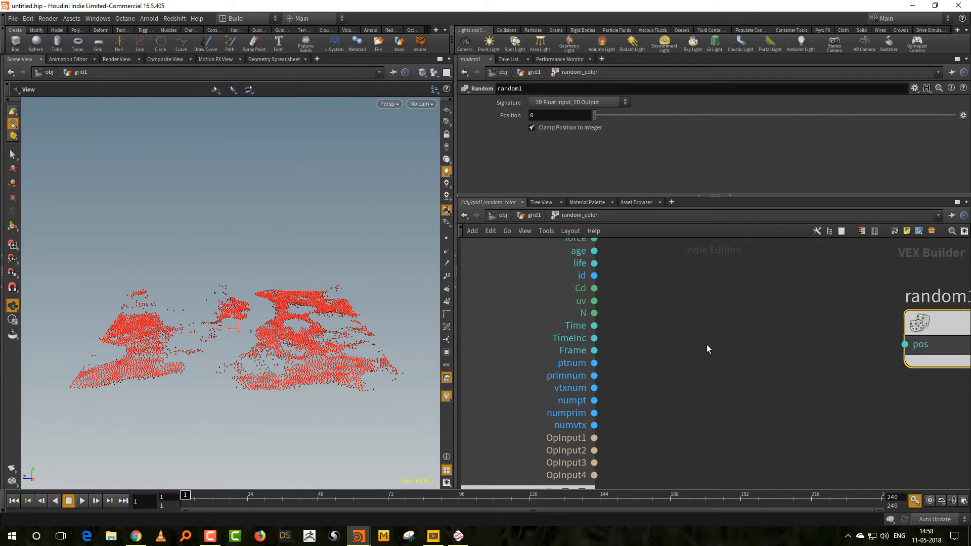
key("Tab")
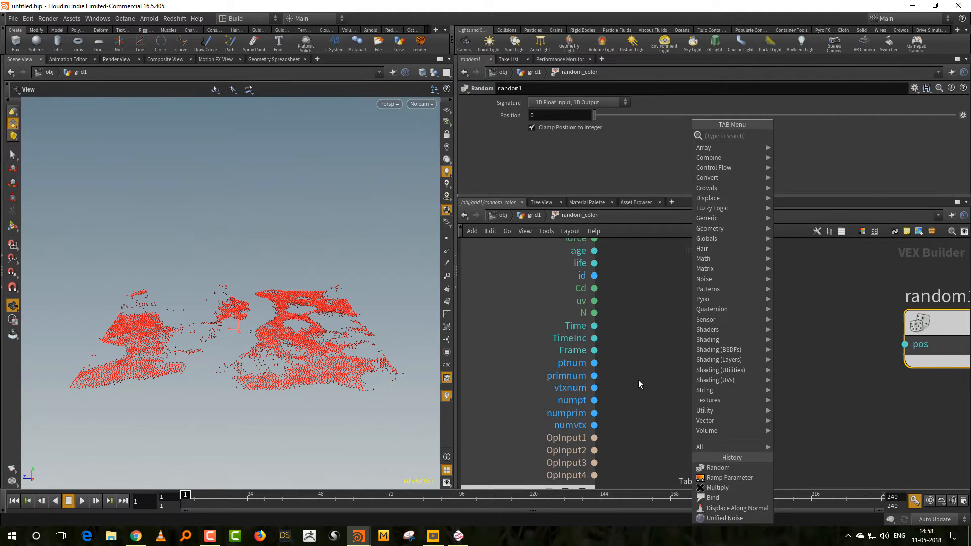
type("inte")
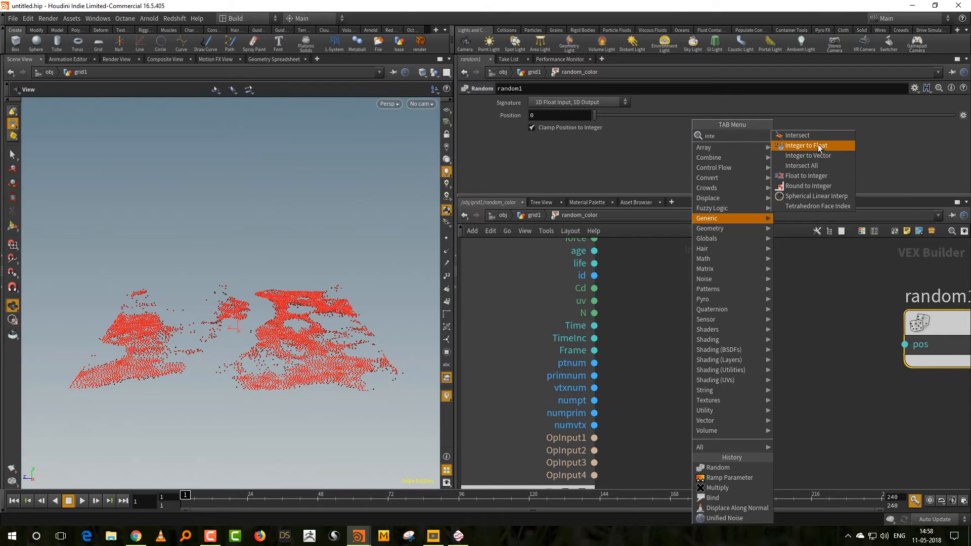
left_click(820, 151)
left_click(701, 360)
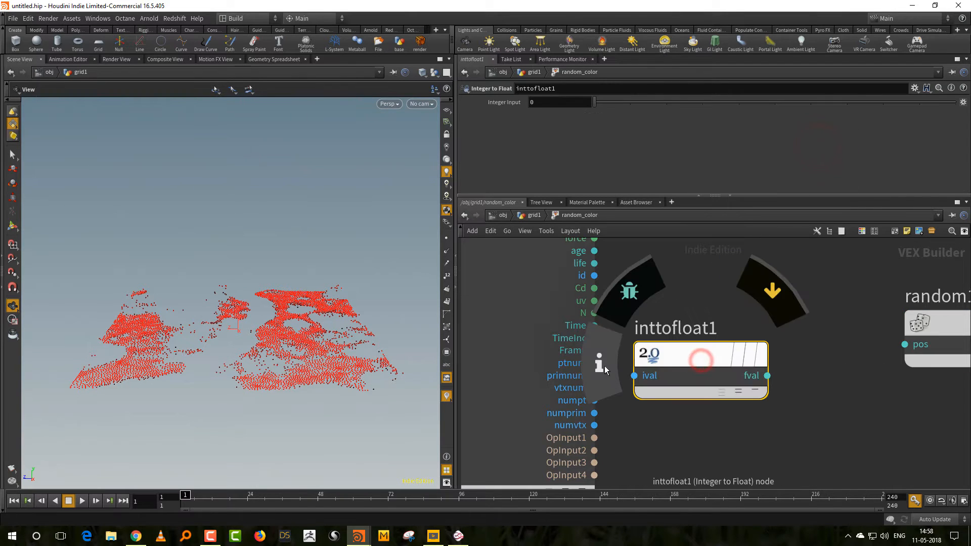
left_click(642, 442)
left_click(594, 362)
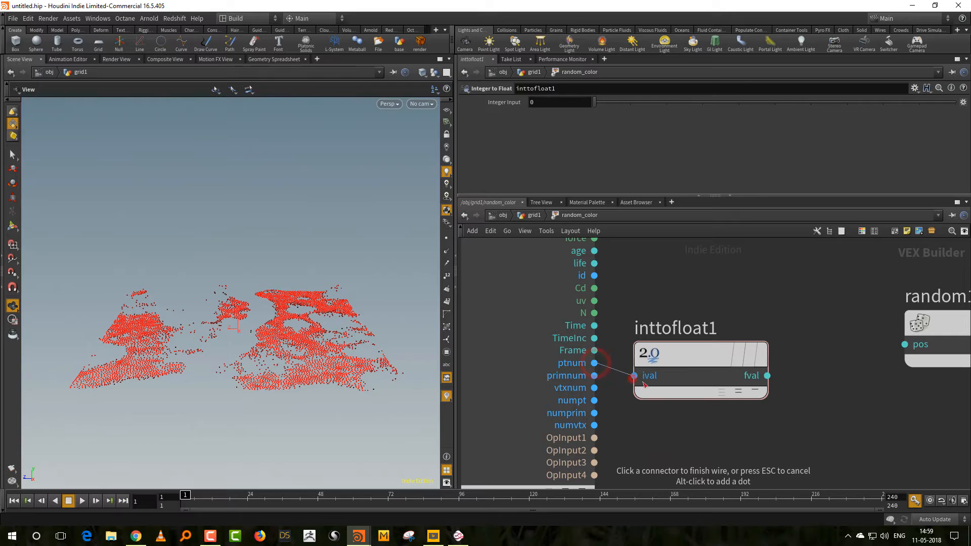
left_click(634, 375)
Step: Wire inttofloat1's fval into random1's pos input and random1's rand output into Cd on the output node
scroll(691, 414, "down", 2)
middle_click_drag(722, 406, 627, 442)
left_click(606, 412)
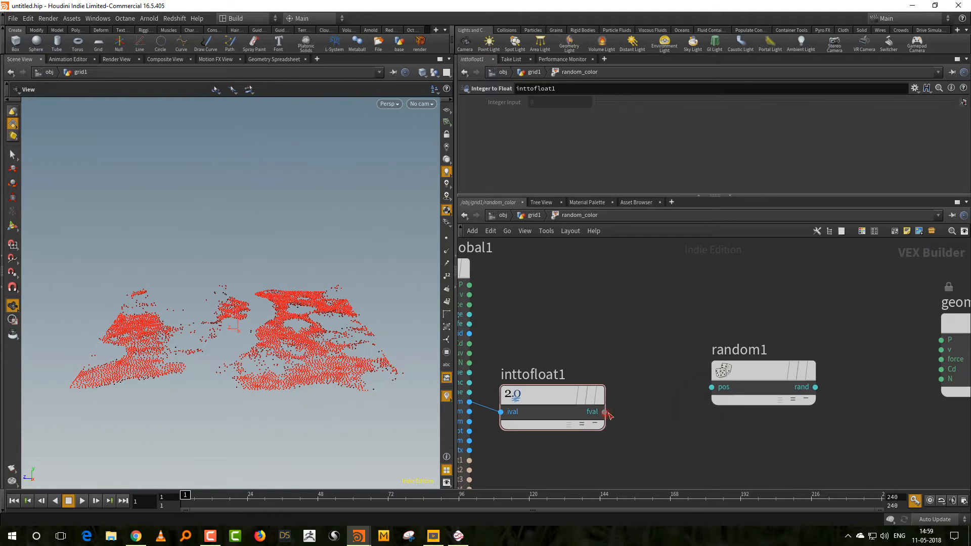
left_click(696, 382)
middle_click_drag(828, 350, 741, 371)
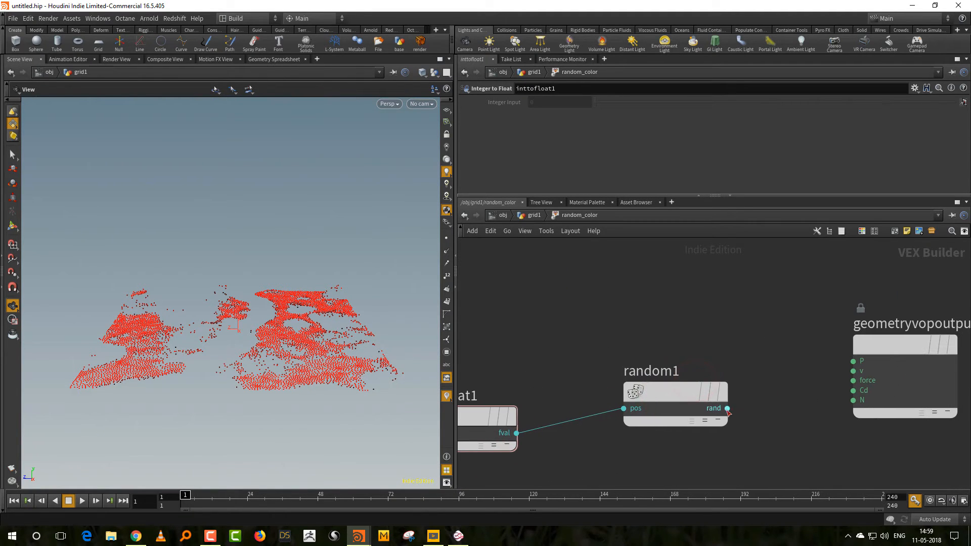
left_click(728, 408)
left_click(823, 389)
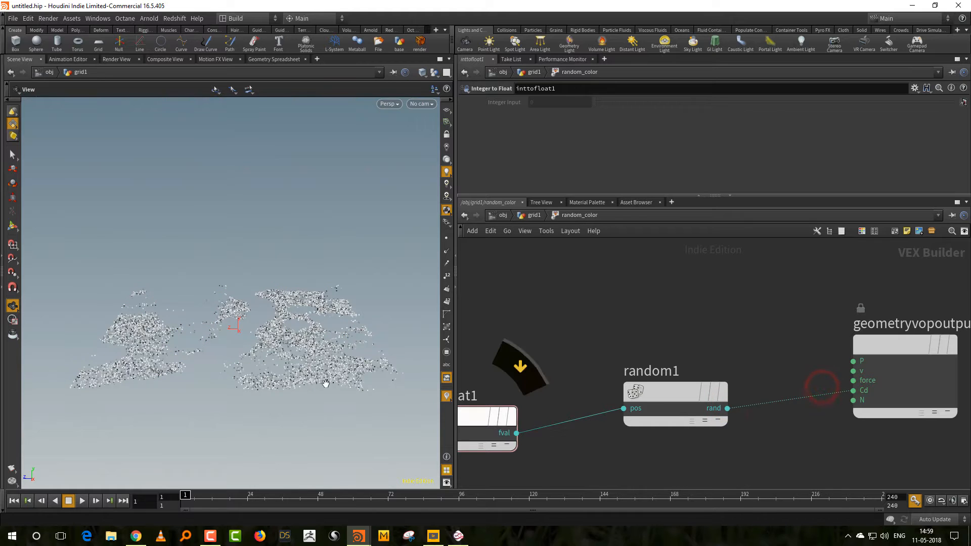
Step: Inspect the colored points, then rearrange the global, inttofloat1 and random1 nodes, widening the gap between inttofloat1 and random1
left_click_drag(322, 375, 315, 404)
scroll(314, 405, "up", 3)
middle_click_drag(614, 373, 735, 359)
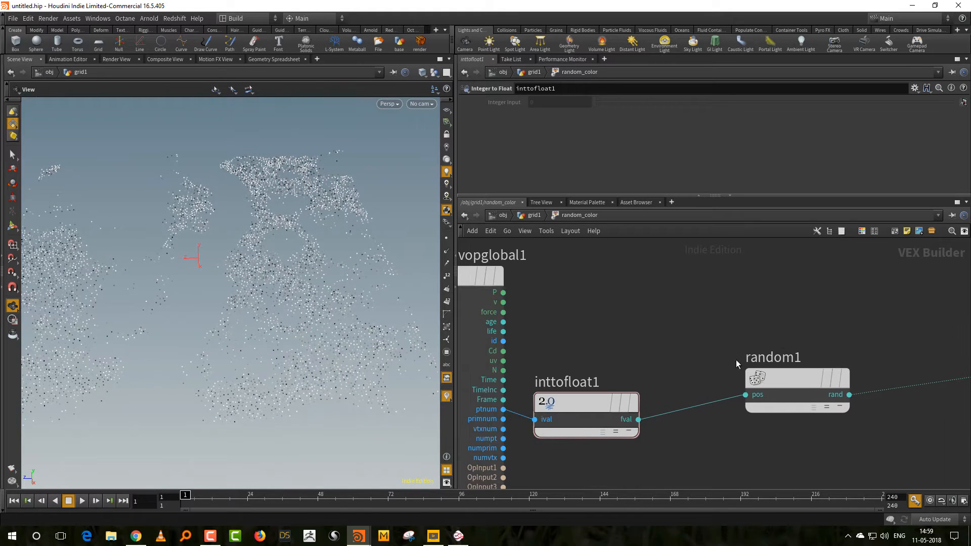
left_click_drag(591, 403, 601, 372)
middle_click_drag(687, 332, 791, 326)
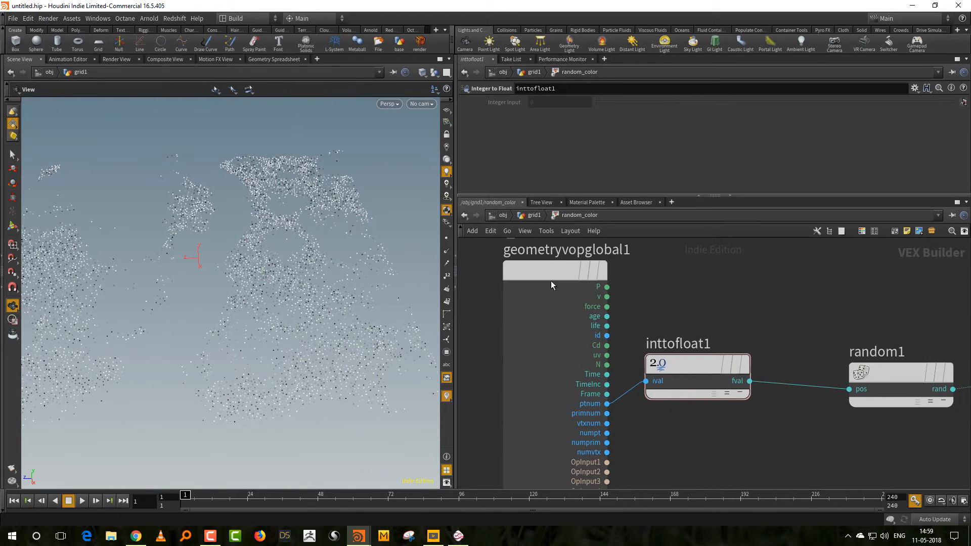
left_click_drag(547, 273, 473, 272)
left_click_drag(745, 362, 704, 369)
left_click_drag(903, 382, 890, 380)
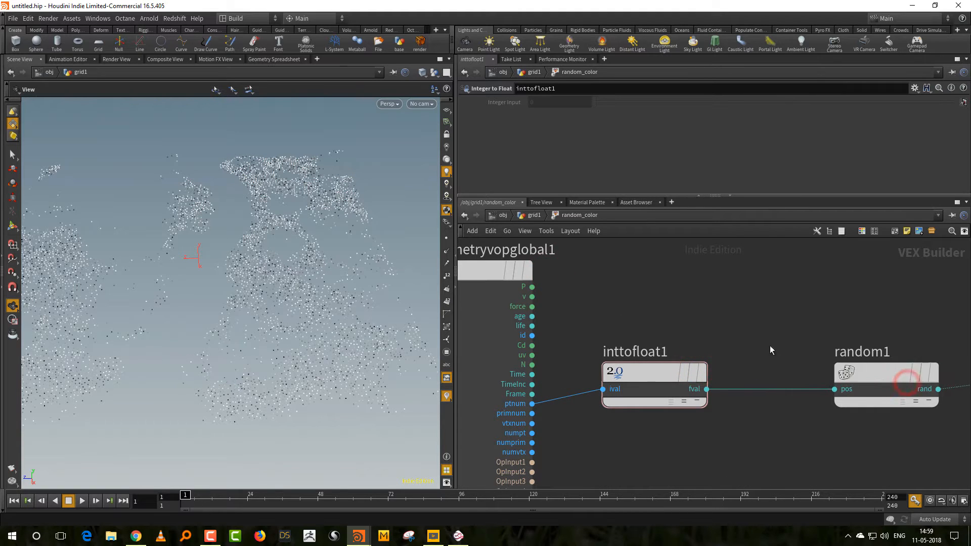
middle_click_drag(769, 345, 817, 295)
scroll(815, 290, "down", 3)
left_click_drag(570, 278, 784, 374)
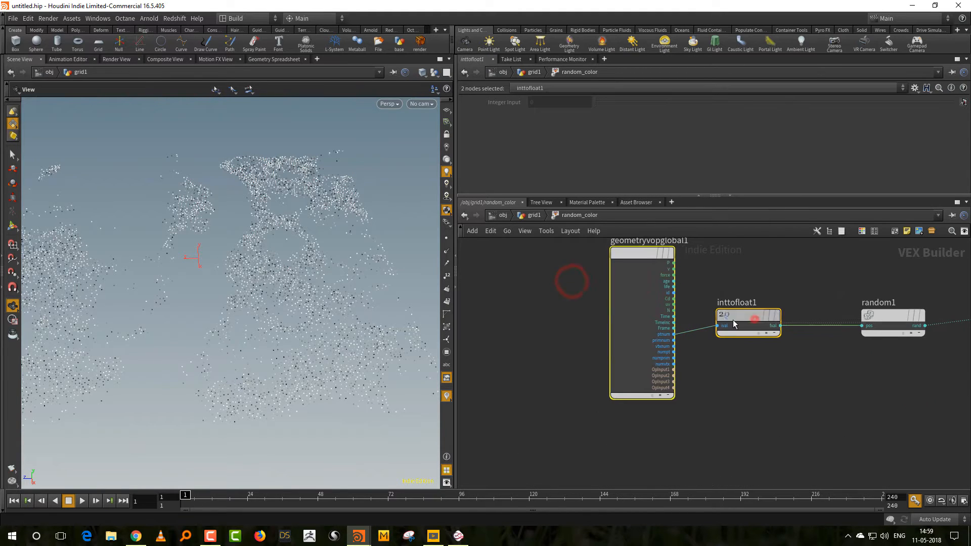
left_click_drag(754, 319, 690, 321)
left_click(708, 357)
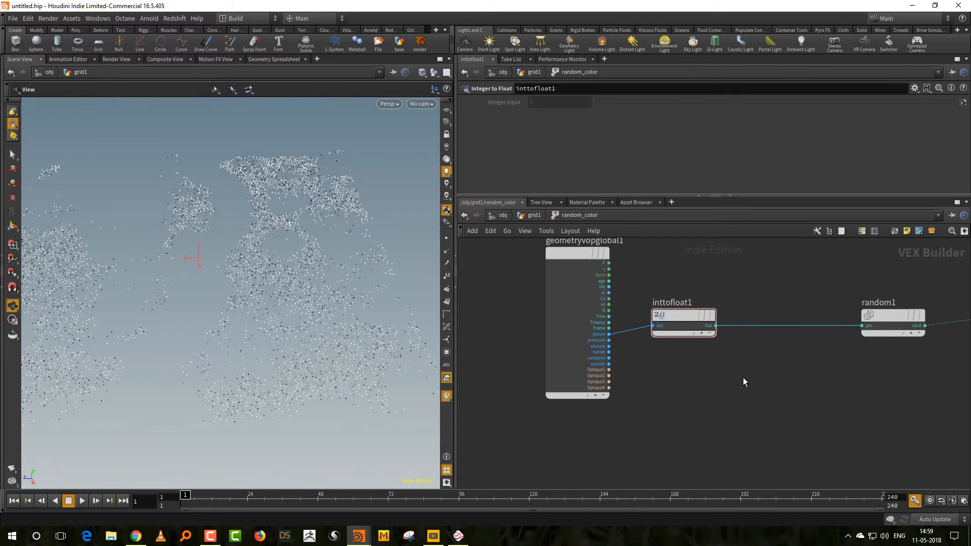
Step: Add a Parameter node below inttofloat1 and set its parameter name to seed
key("Tab")
type("para")
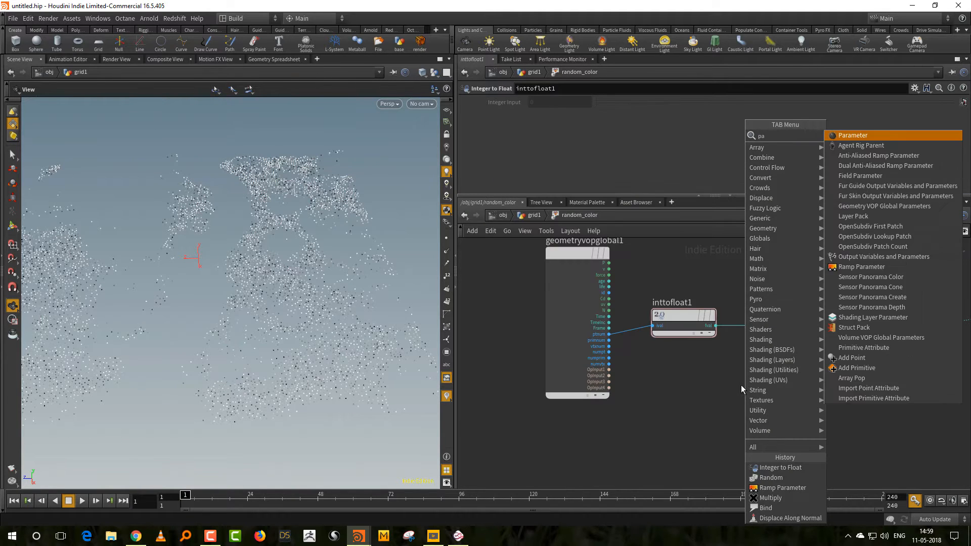
left_click(858, 135)
left_click(678, 395)
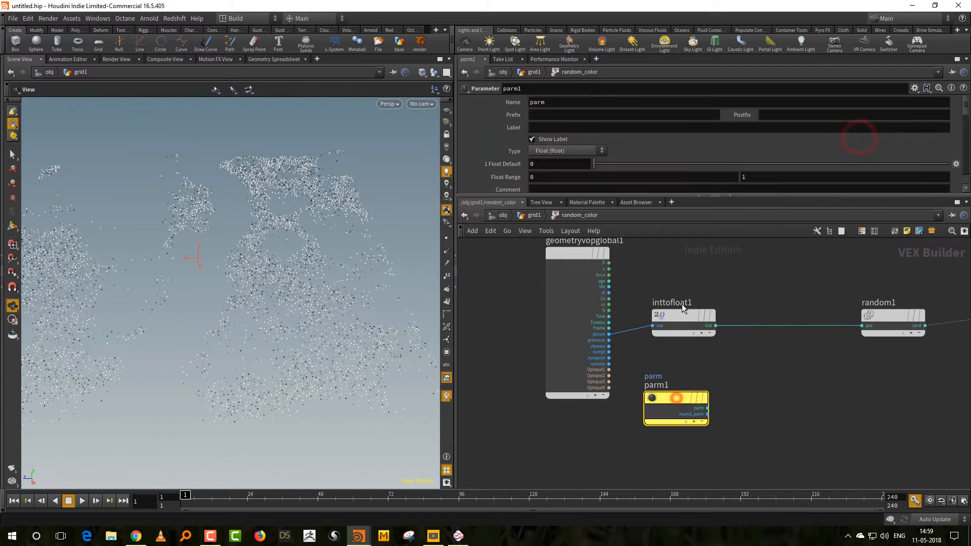
double_click(566, 102)
type("seed")
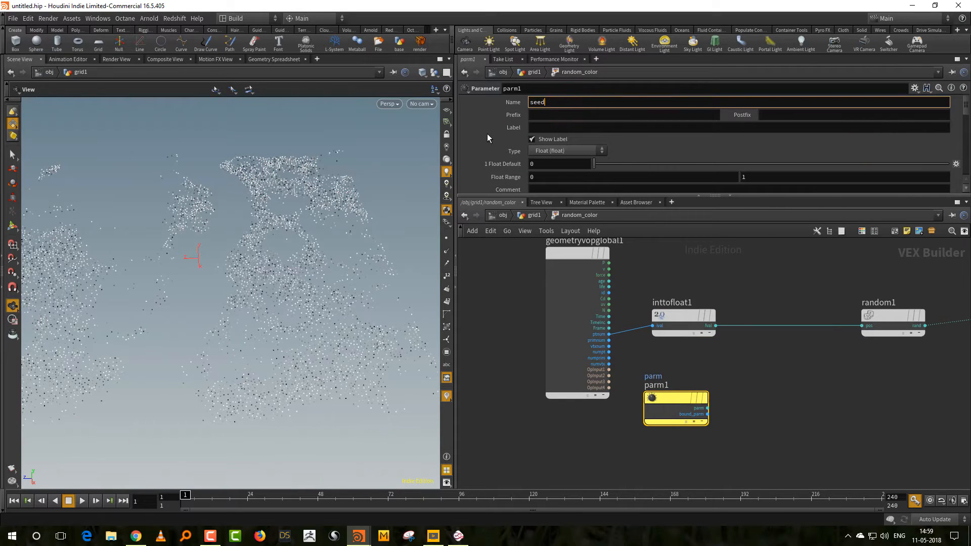
key("Return")
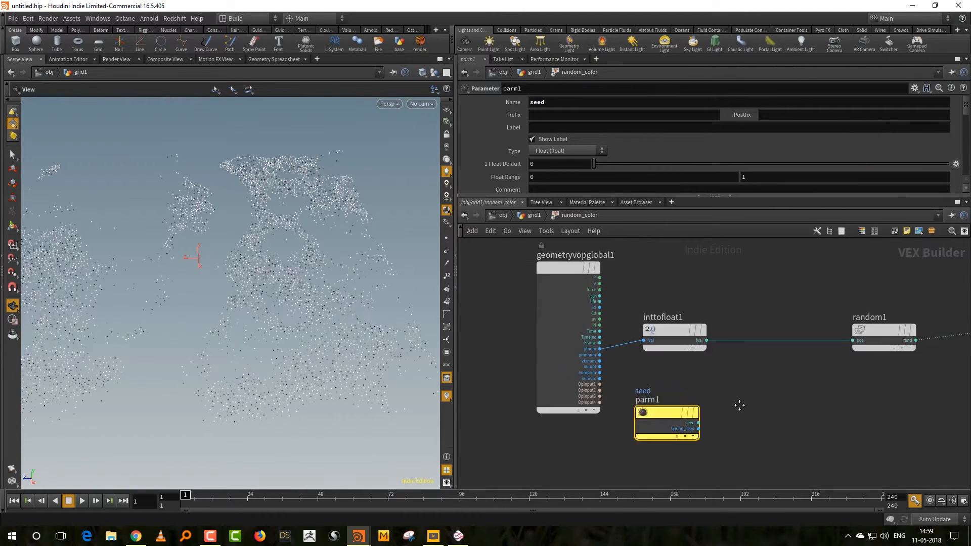
Step: Insert an Add node between inttofloat1 and random1 and wire the seed parameter into its second input
key("Tab")
type("add")
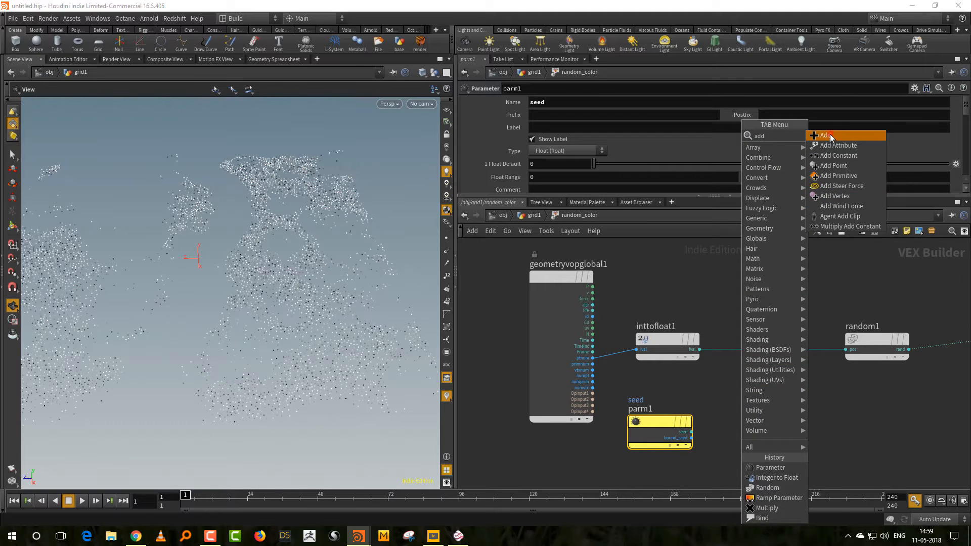
key("Return")
left_click(787, 357)
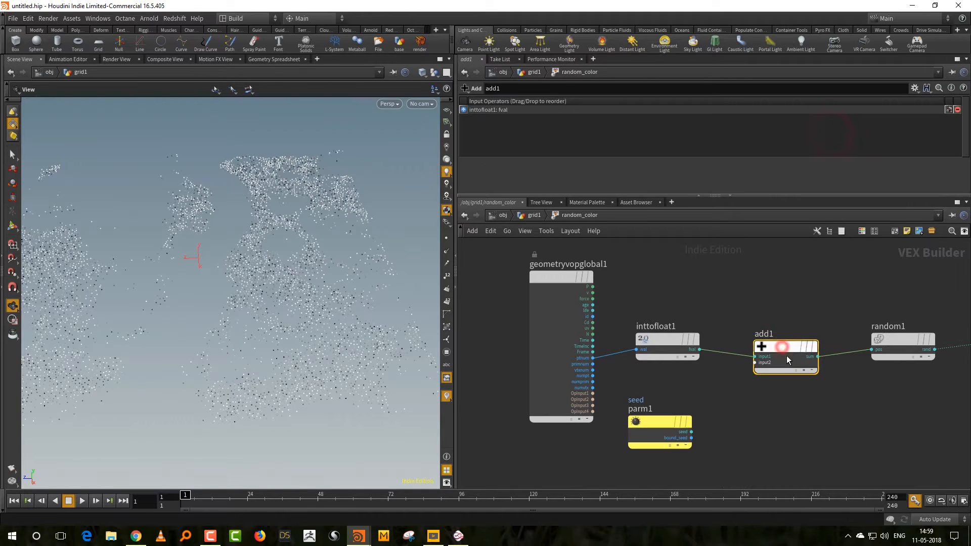
left_click(692, 433)
left_click(745, 372)
Step: Return to the grid1 network, enlarge the parameter area, and test random_color's seed by varying it and returning it to 0
left_click(542, 216)
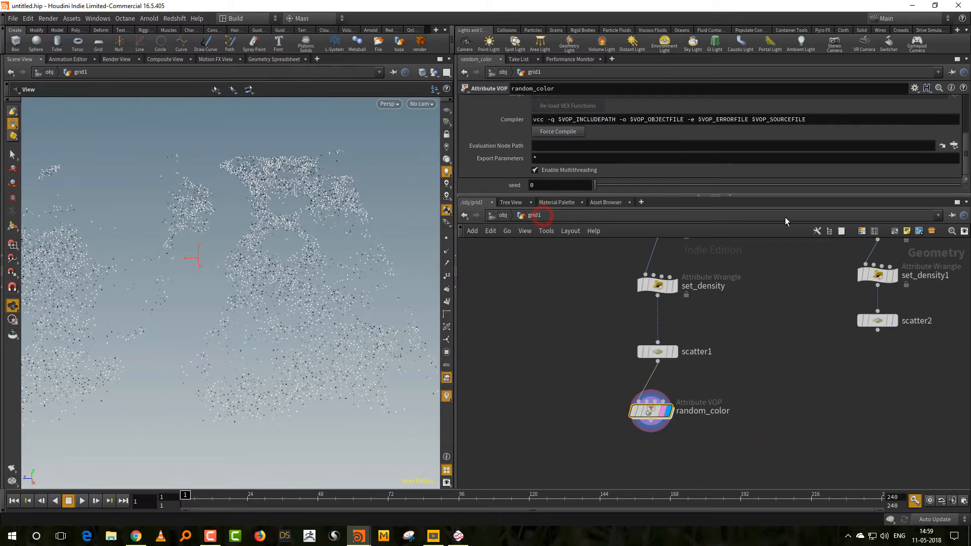
left_click(653, 197)
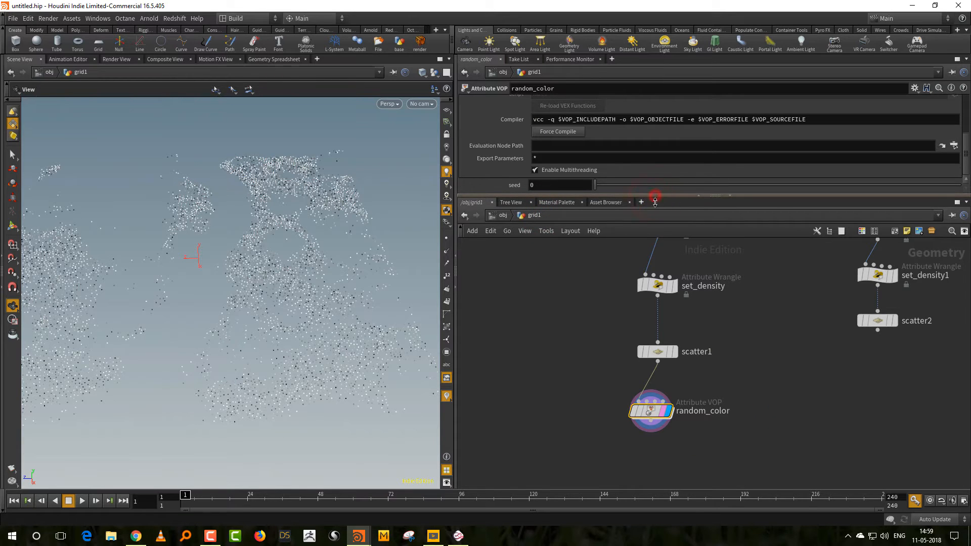
left_click_drag(654, 195, 653, 250)
left_click_drag(598, 238, 606, 238)
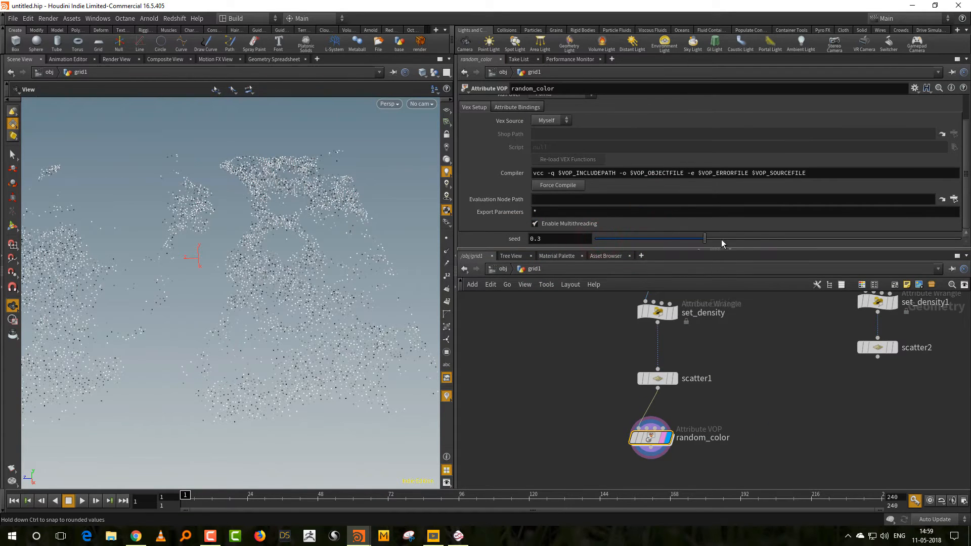
left_click_drag(721, 239, 591, 243)
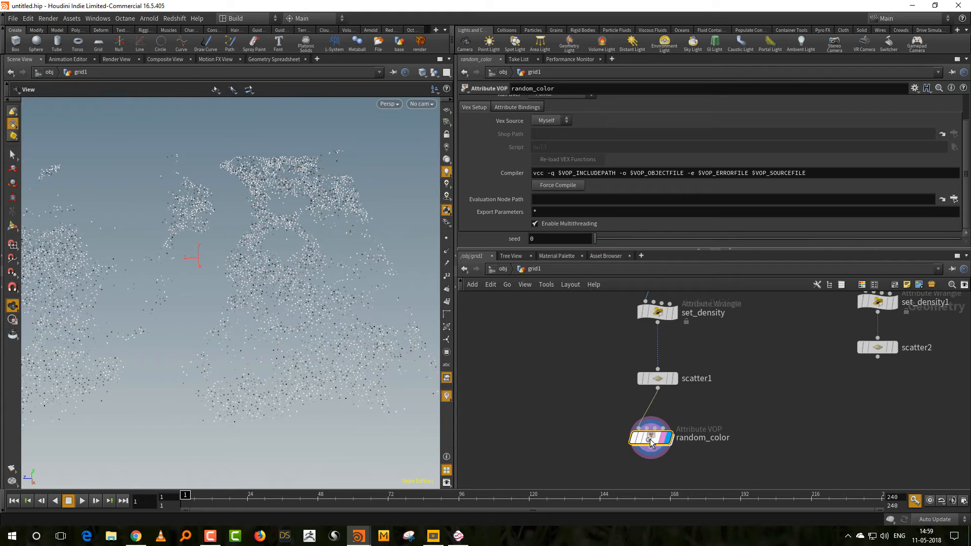
Step: Change the seed parameter's type inside random_color to Integer (int), then return to grid1 and test the seed
double_click(650, 440)
left_click_drag(733, 444, 656, 474)
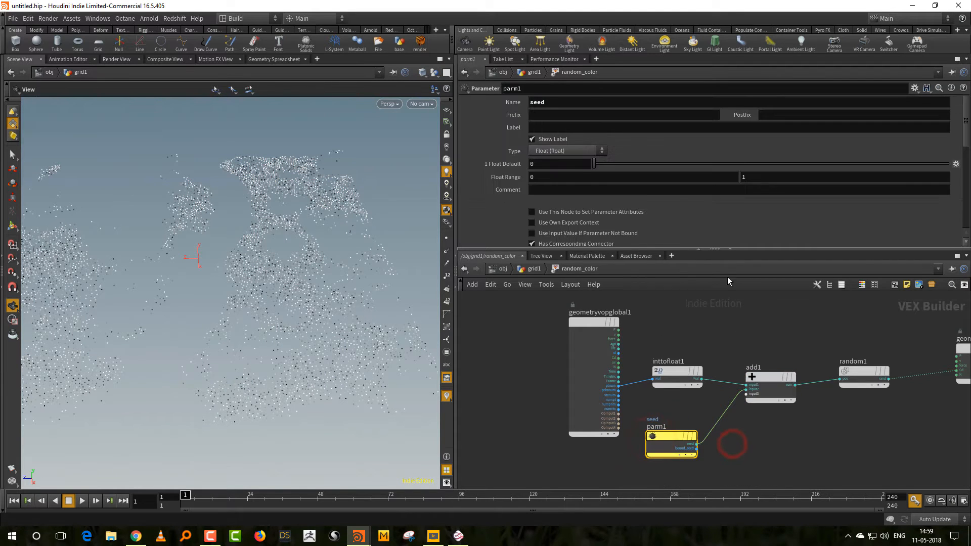
left_click(573, 151)
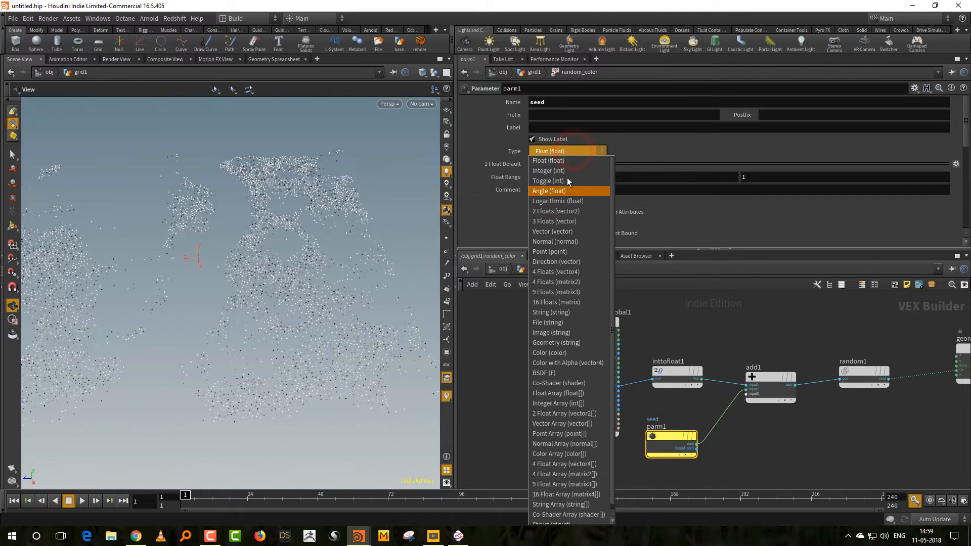
left_click(566, 168)
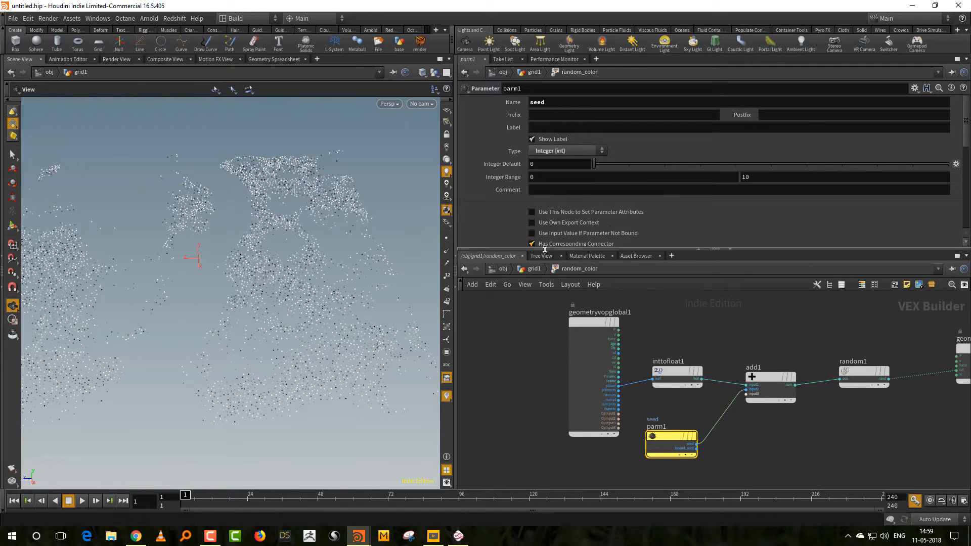
left_click(529, 269)
left_click_drag(608, 240, 589, 250)
middle_click_drag(757, 430, 728, 439)
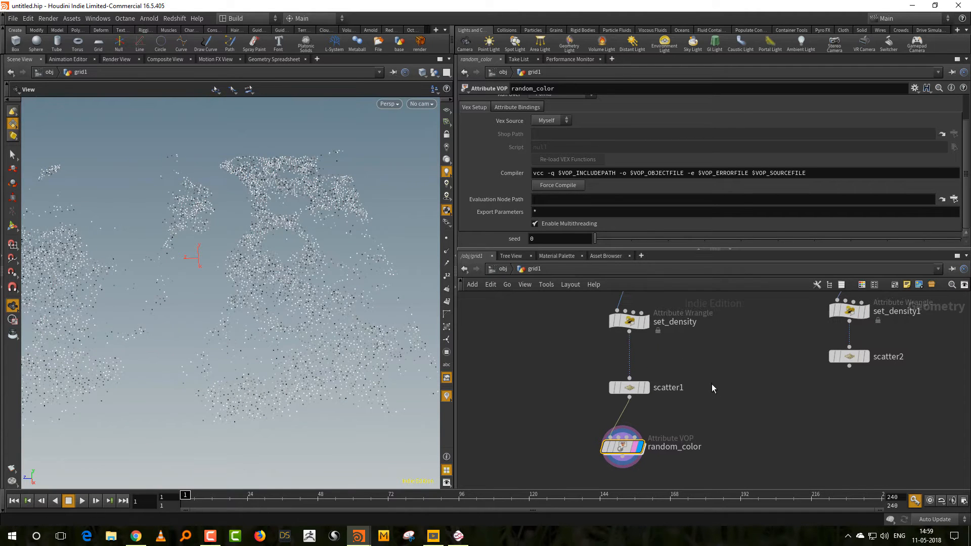
Step: Duplicate random_color below scatter2, wire scatter2's output into the copy, and display the original random_color
middle_click_drag(719, 397, 690, 376)
left_click_drag(681, 397, 609, 444)
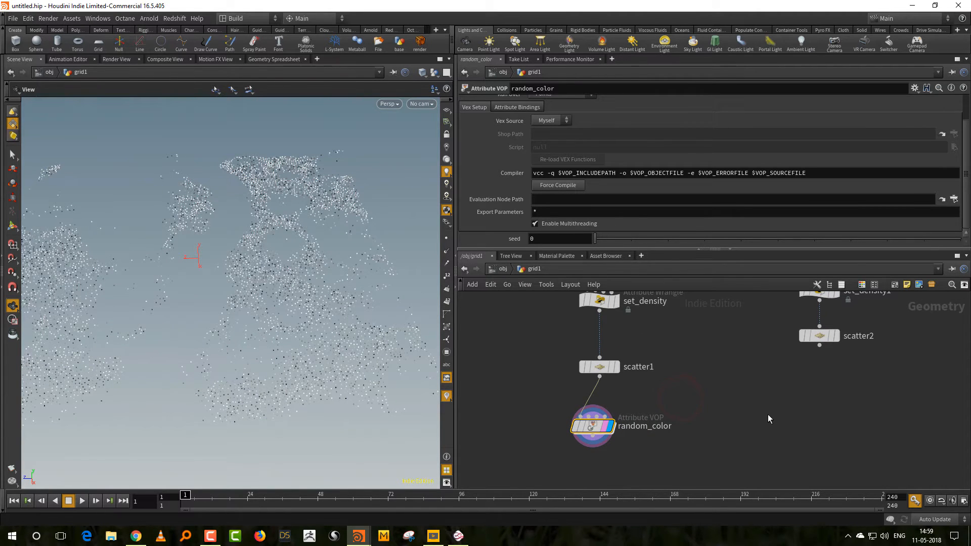
key("ctrl+c")
key("ctrl+v")
left_click_drag(768, 415, 812, 416)
left_click(819, 347)
left_click_drag(880, 398, 832, 438)
middle_click_drag(671, 406, 723, 394)
left_click_drag(704, 397, 648, 414)
left_click(663, 415)
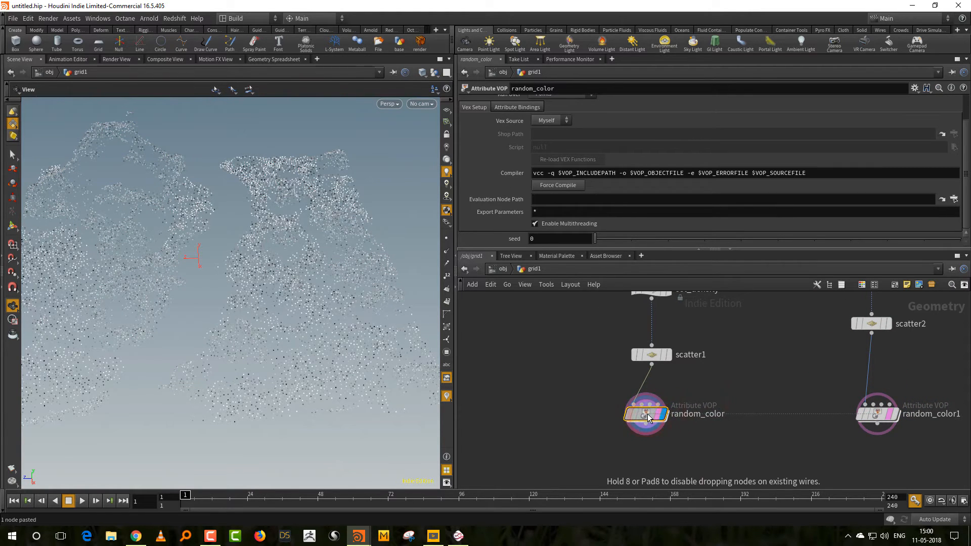
Step: Add a Color node below random_color, wire random_color into it, and display it
middle_click_drag(662, 438, 662, 393)
left_click(658, 370)
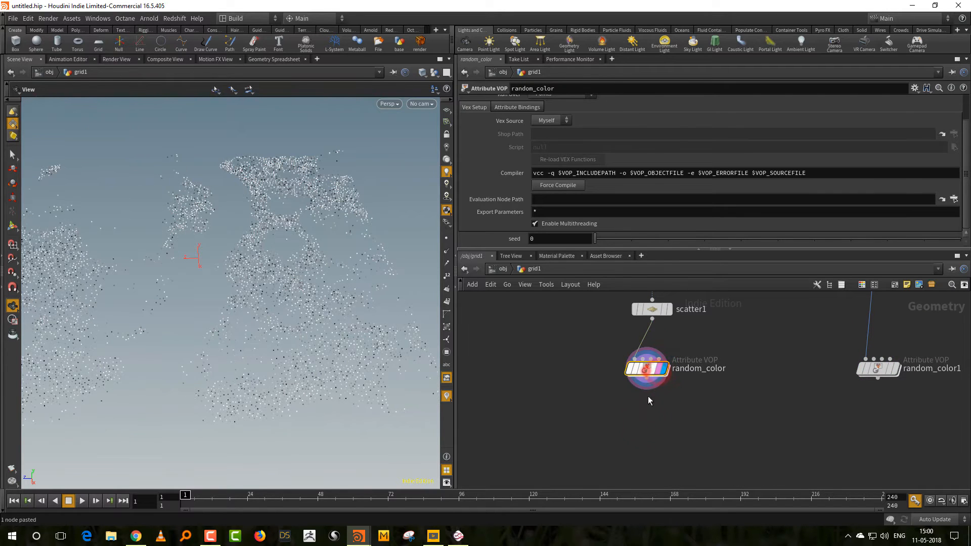
key("Tab")
type("colo")
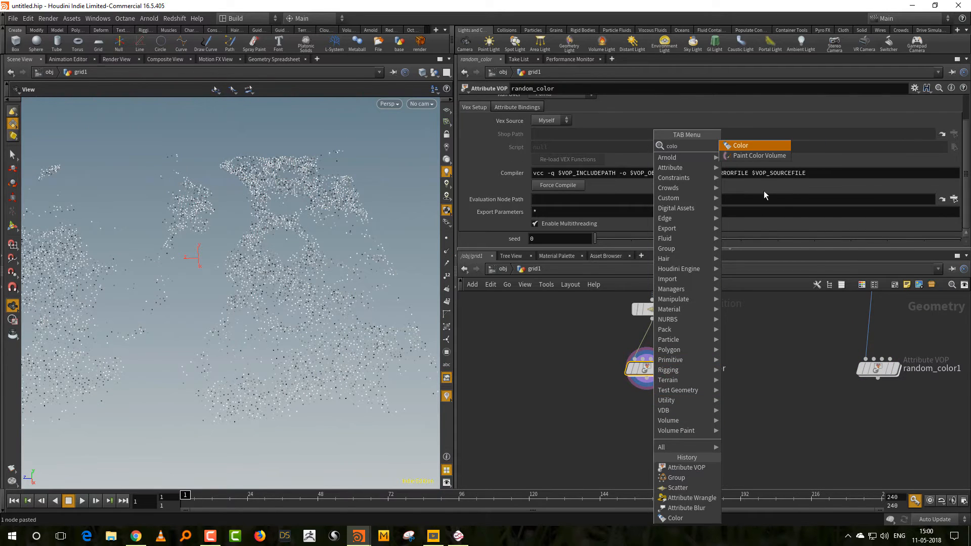
left_click(754, 146)
left_click(647, 430)
left_click_drag(647, 378, 646, 420)
left_click(664, 430)
Step: Set color6's color type to Random from Attribute and enter Cd as its attribute
left_click(541, 165)
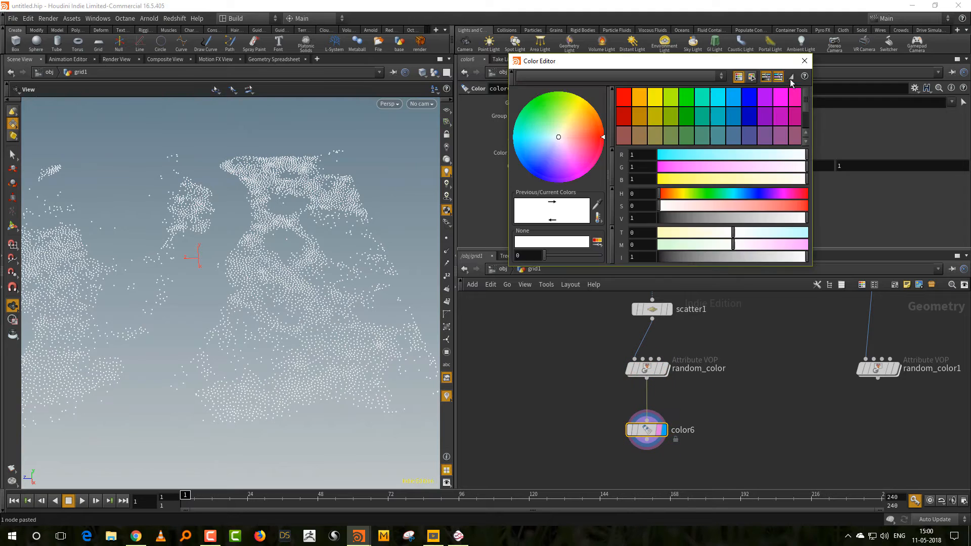
left_click(802, 60)
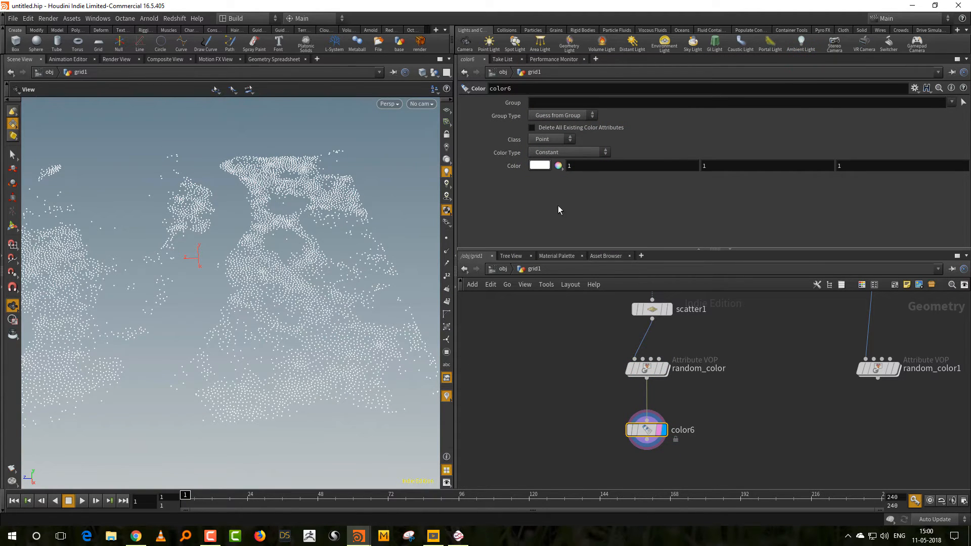
left_click(566, 151)
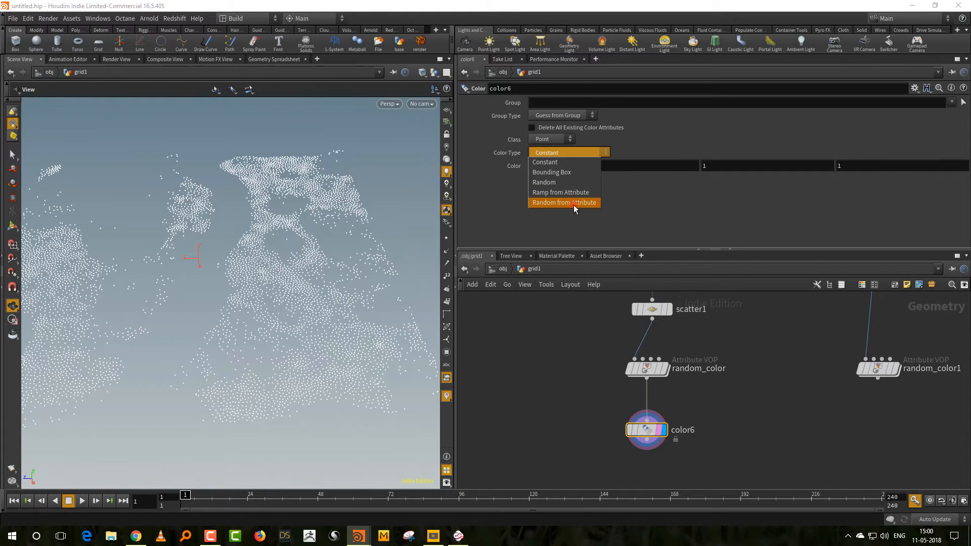
left_click(574, 205)
left_click(567, 152)
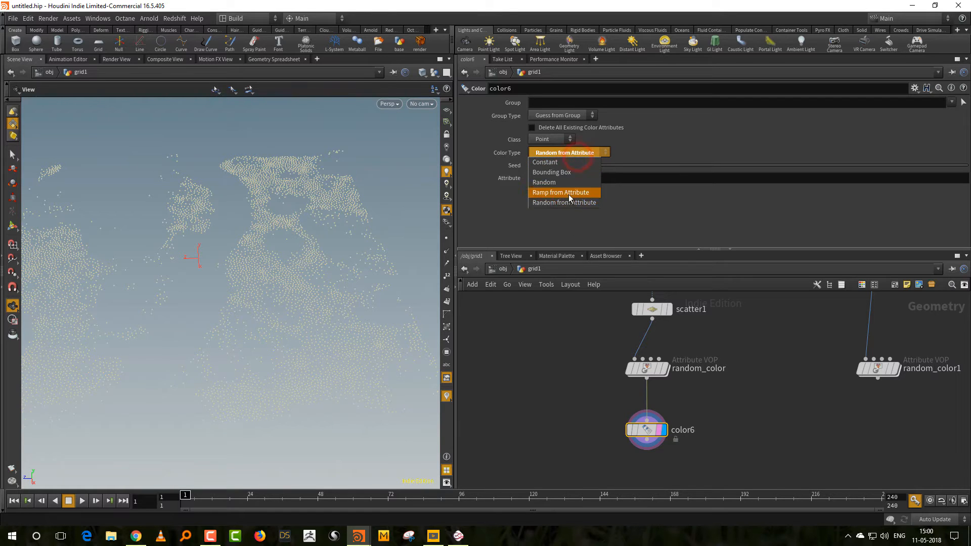
left_click(620, 230)
left_click(551, 177)
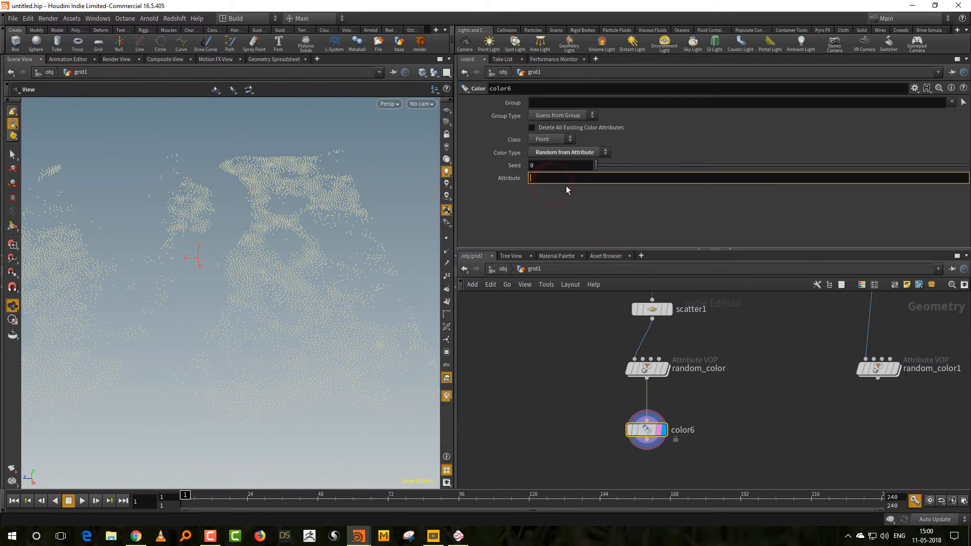
type("Cd")
key("Return")
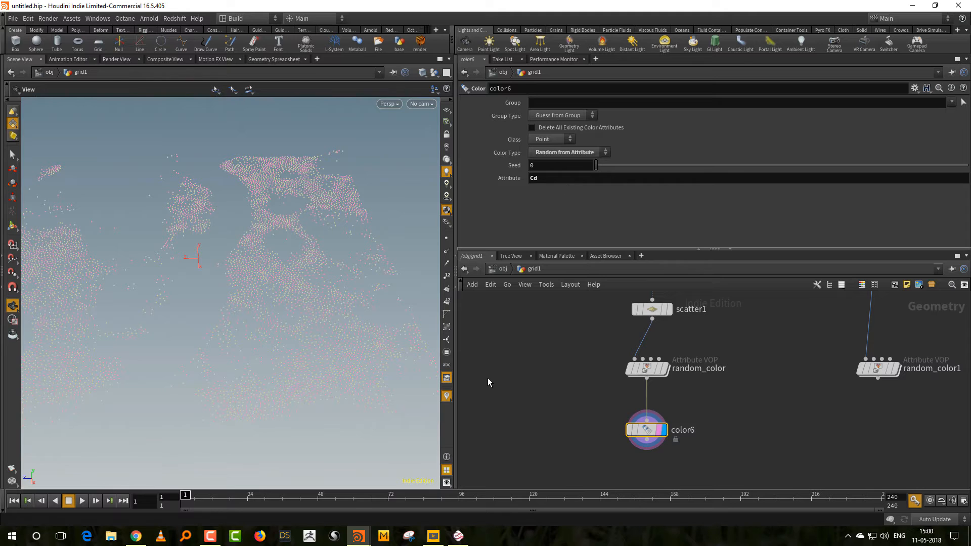
Step: Check the randomly colored points, then switch color6's color type to Ramp from Attribute
left_click_drag(267, 348, 346, 264)
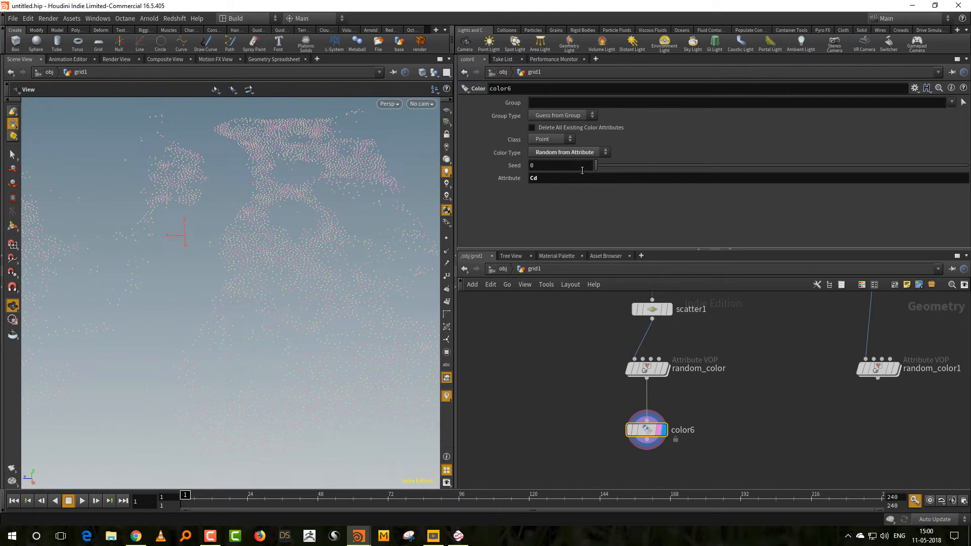
mouse_move(597, 165)
left_mouse_down()
mouse_move(660, 166)
mouse_move(592, 170)
left_mouse_up()
left_click(568, 152)
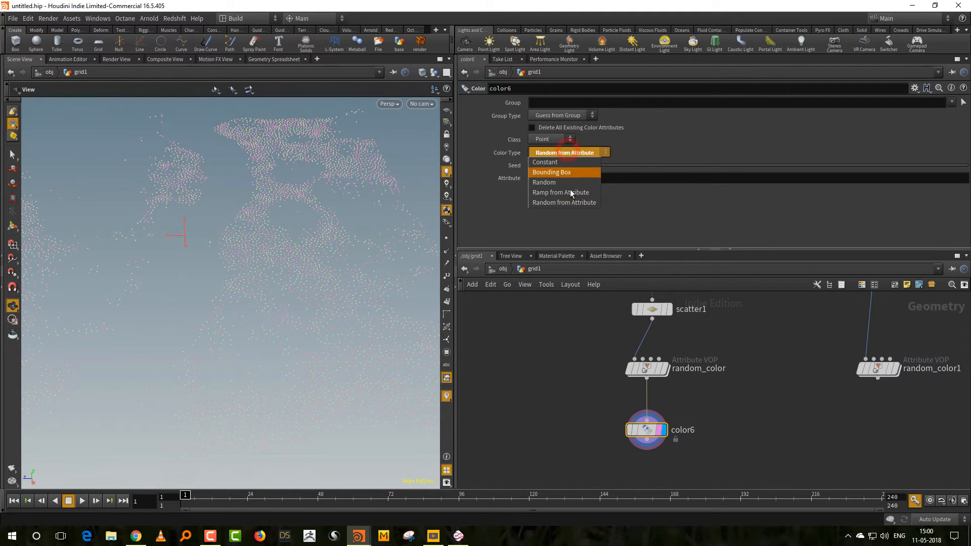
left_click(571, 192)
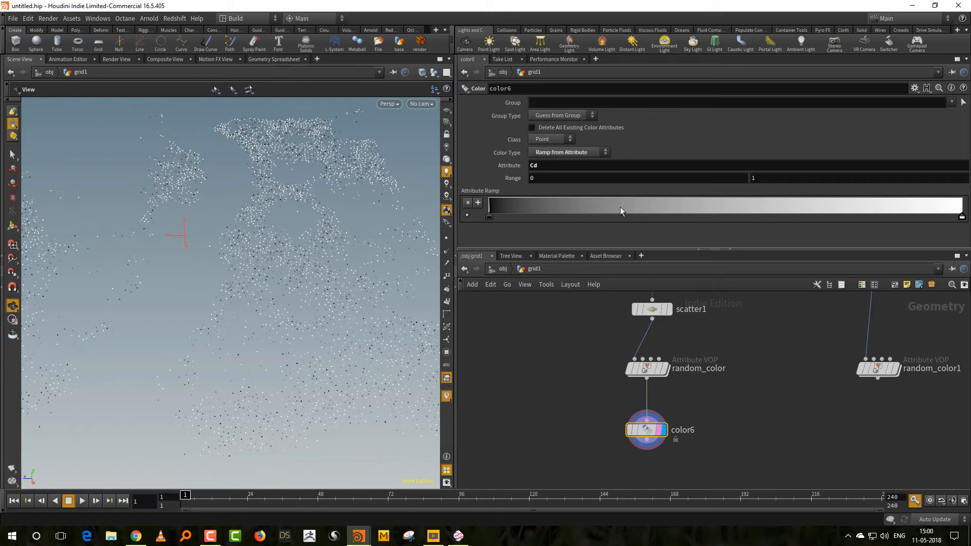
Step: Recolor the end point of color6's attribute ramp yellow-green with hue 96, saturation 1 and value 1
double_click(961, 216)
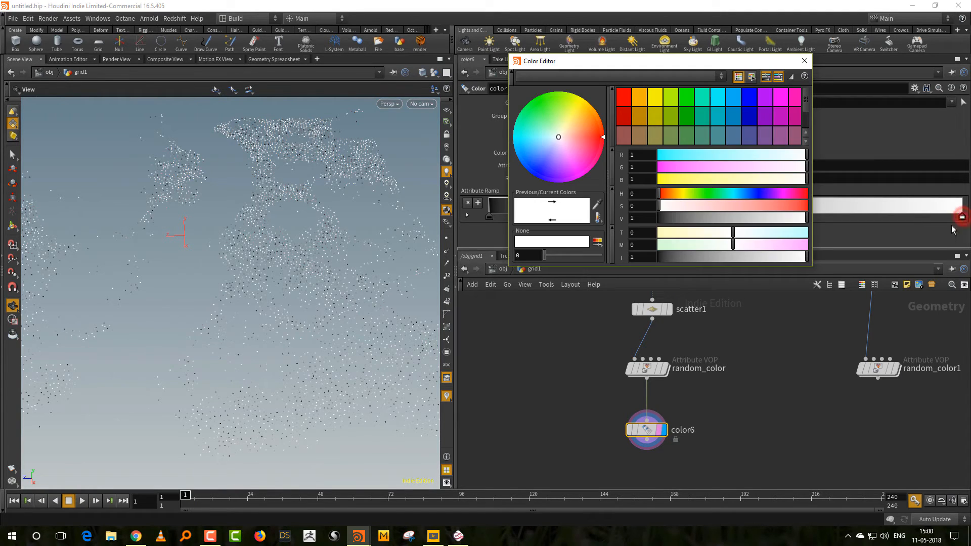
left_click(698, 193)
left_click_drag(782, 207, 812, 208)
left_click(804, 61)
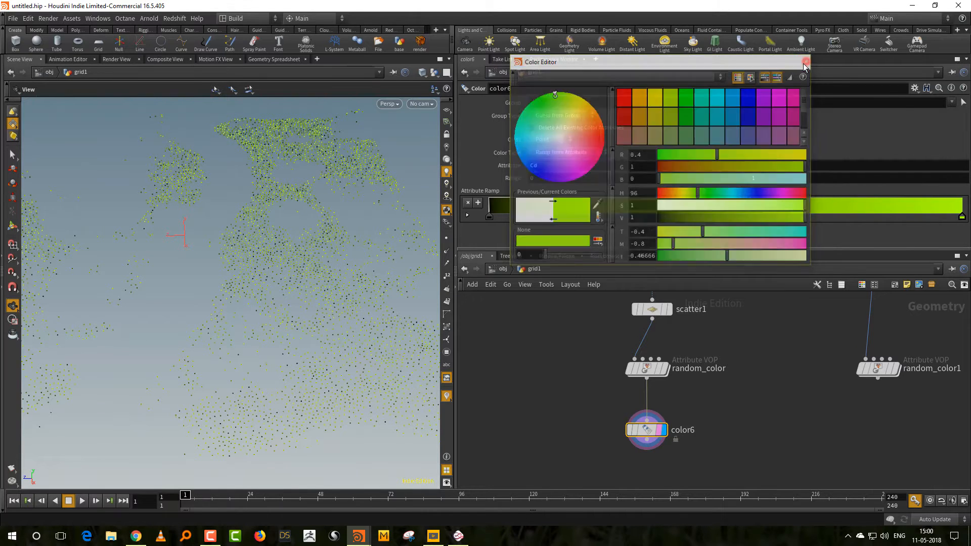
Step: Recolor the start point of color6's attribute ramp orange with hue 33, saturation 1 and value 0.532
double_click(489, 216)
left_click(683, 193)
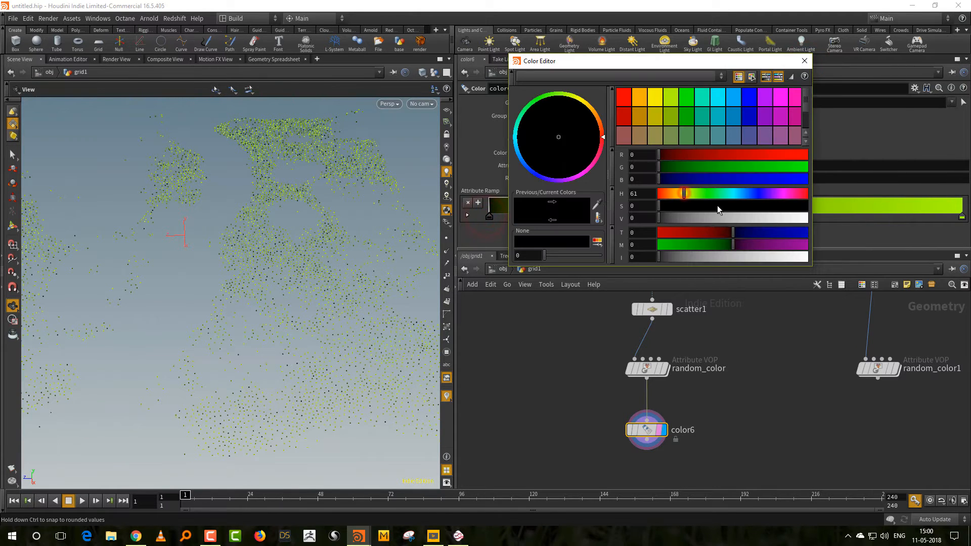
left_click_drag(720, 206, 819, 205)
left_click(738, 218)
left_click(674, 194)
left_click(802, 60)
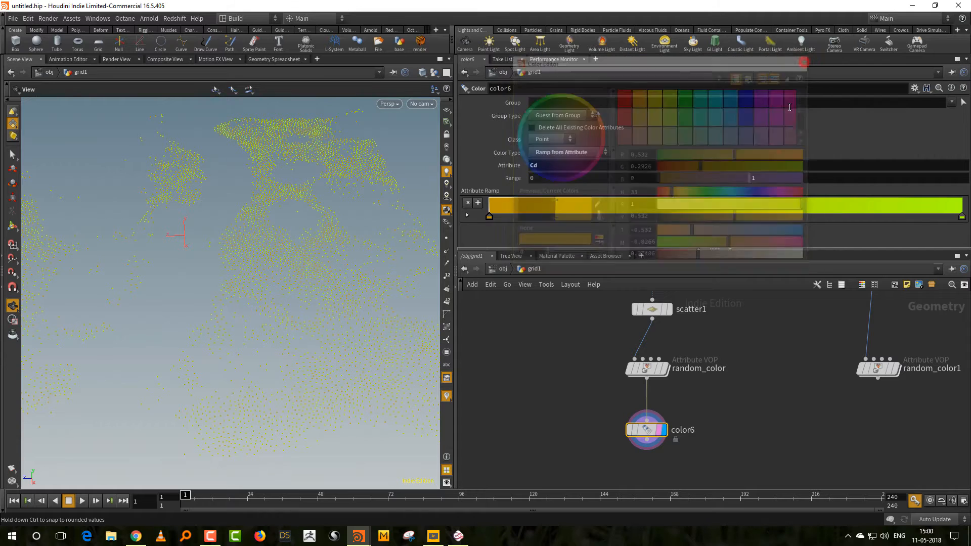
Step: Enlarge the network area and examine the ramp-colored points from different angles in the viewport
scroll(718, 386, "down", 3)
left_click_drag(655, 250, 655, 237)
middle_click_drag(319, 360, 346, 356)
right_click_drag(345, 362, 312, 378)
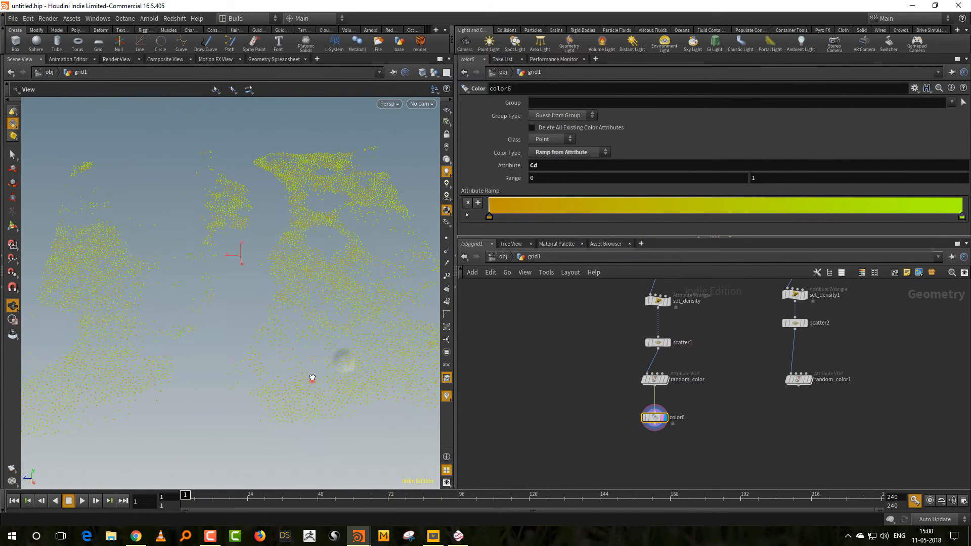
mouse_move(311, 380)
left_mouse_down()
mouse_move(312, 354)
mouse_move(308, 377)
left_mouse_up()
middle_click_drag(308, 378, 334, 352)
left_click_drag(334, 359, 343, 355)
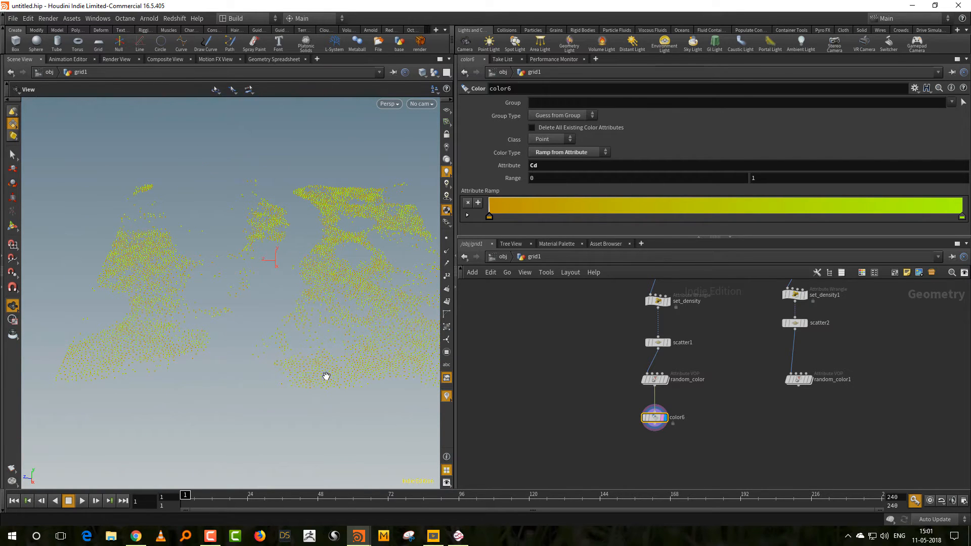
Step: Add an Attribute Randomize node below color6 in the grid1 network
middle_click_drag(609, 451, 576, 426)
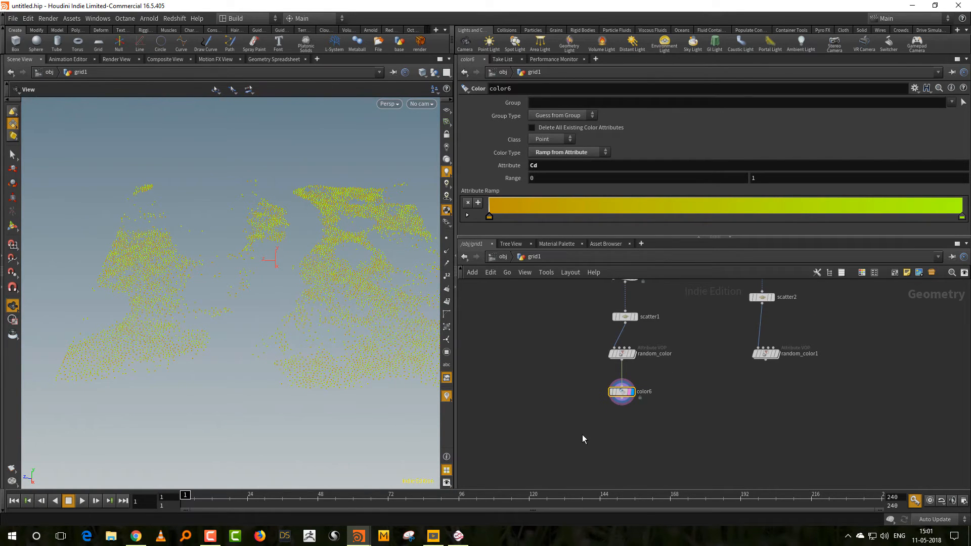
key("Tab")
type("rando")
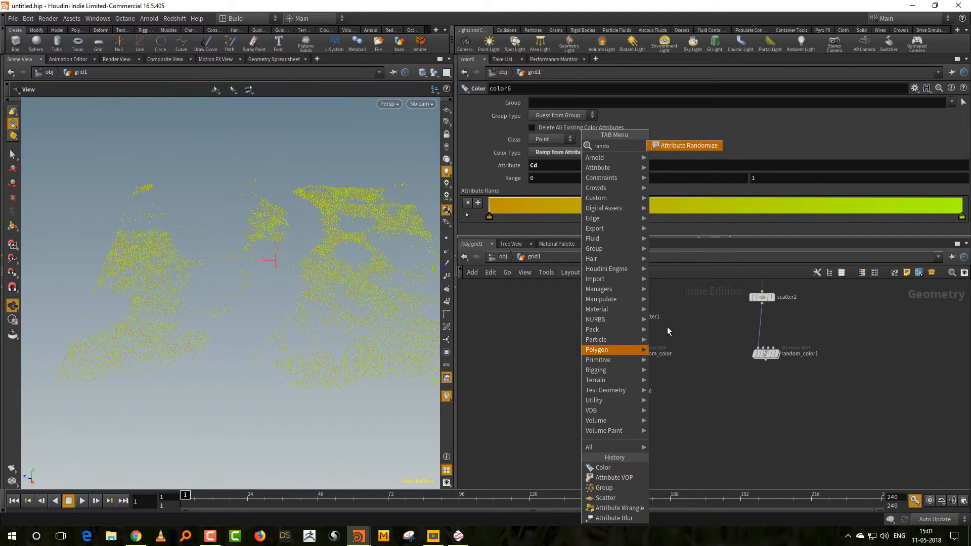
key("Return")
left_click(620, 438)
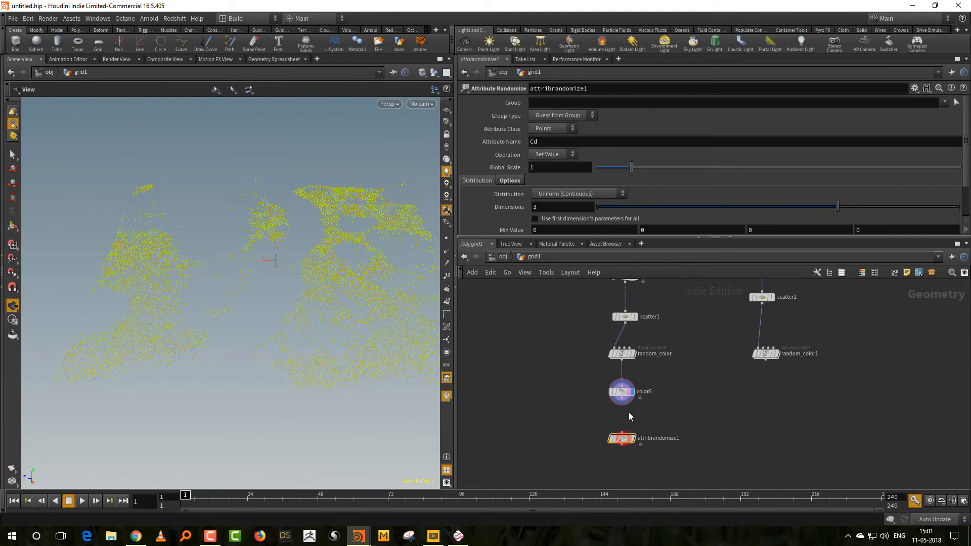
scroll(629, 412, "up", 3)
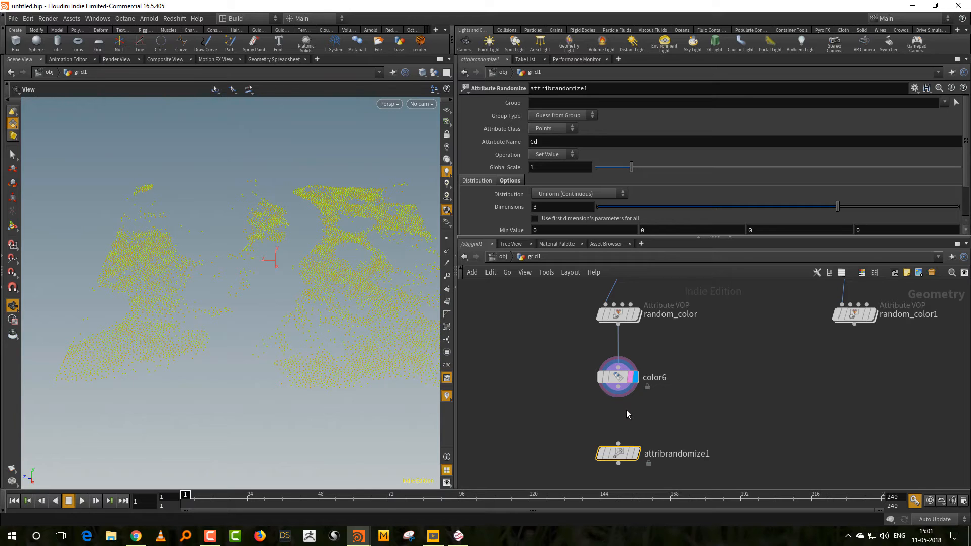
Step: Connect color6 into attribrandomize1, display the node and set its Attribute Name to pscale
left_click_drag(616, 399, 618, 444)
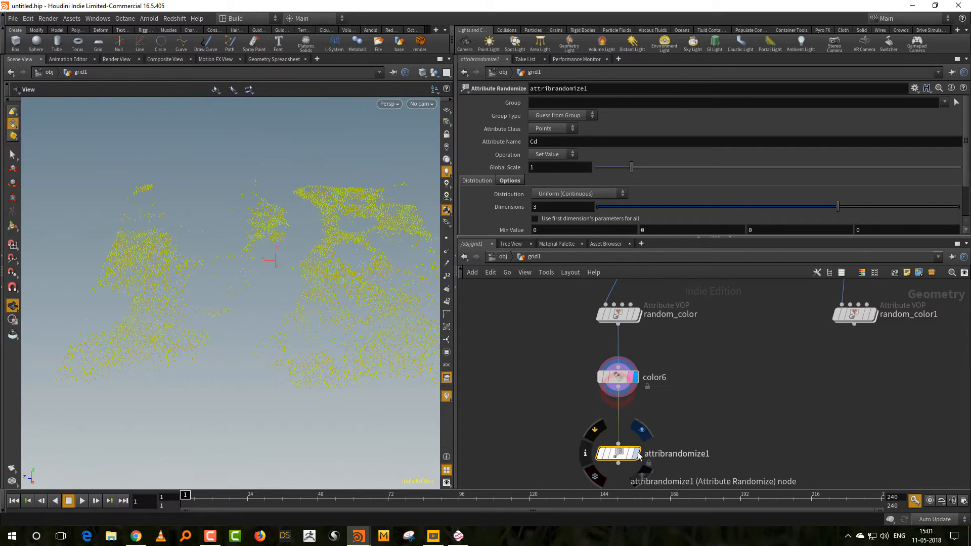
left_click(636, 453)
double_click(535, 141)
type("pscale")
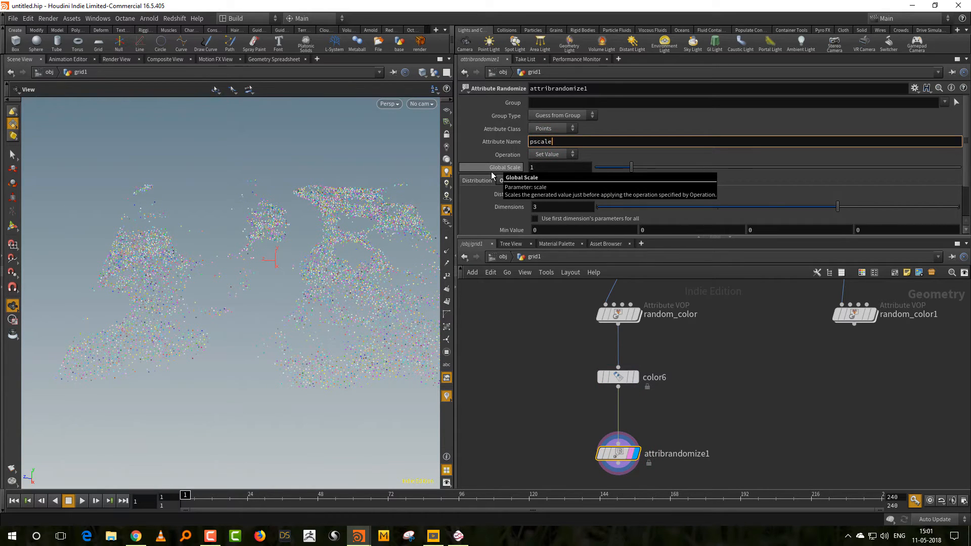
key("Return")
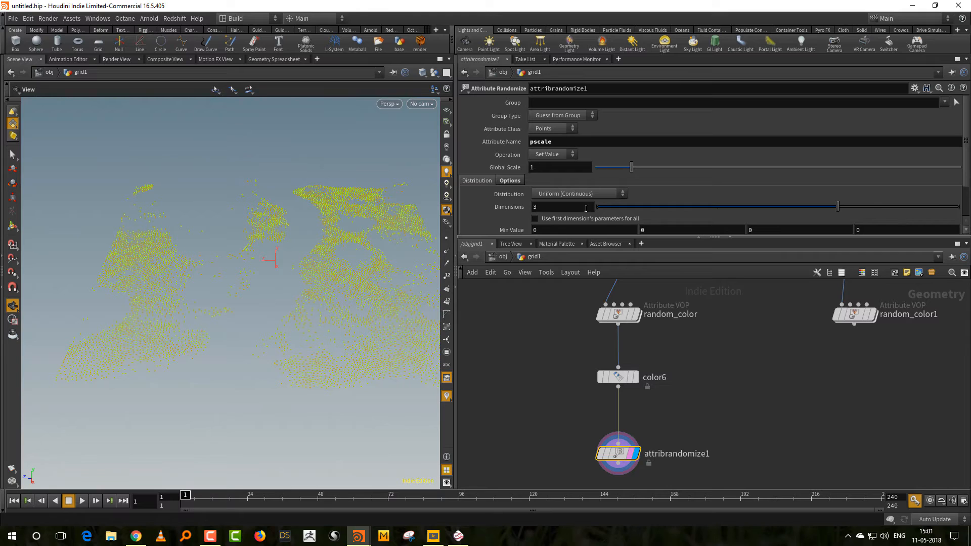
Step: Set attribrandomize1's Dimensions to 1, its first Min Value to 0.2 and its Global Scale to 0.1
left_click(603, 207)
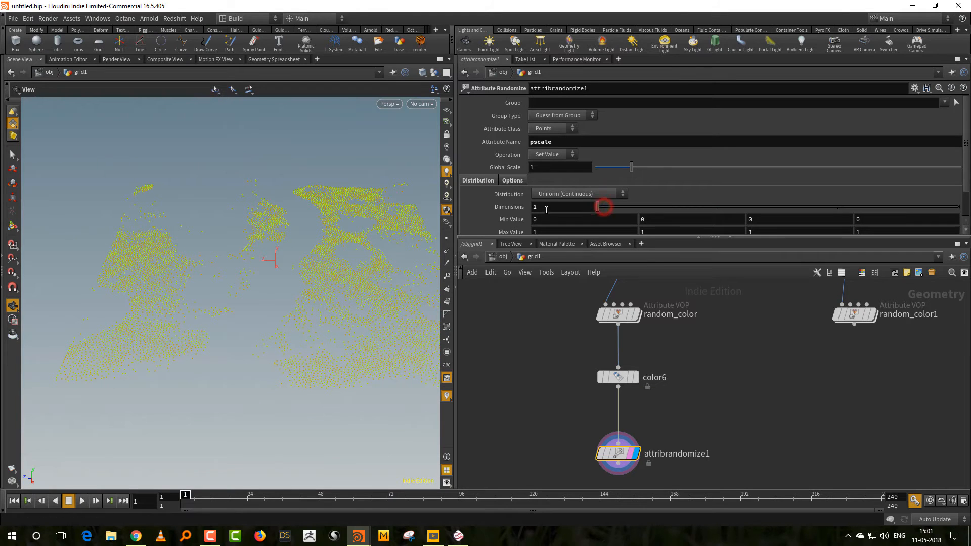
left_click(548, 237)
middle_click_drag(549, 220, 566, 224)
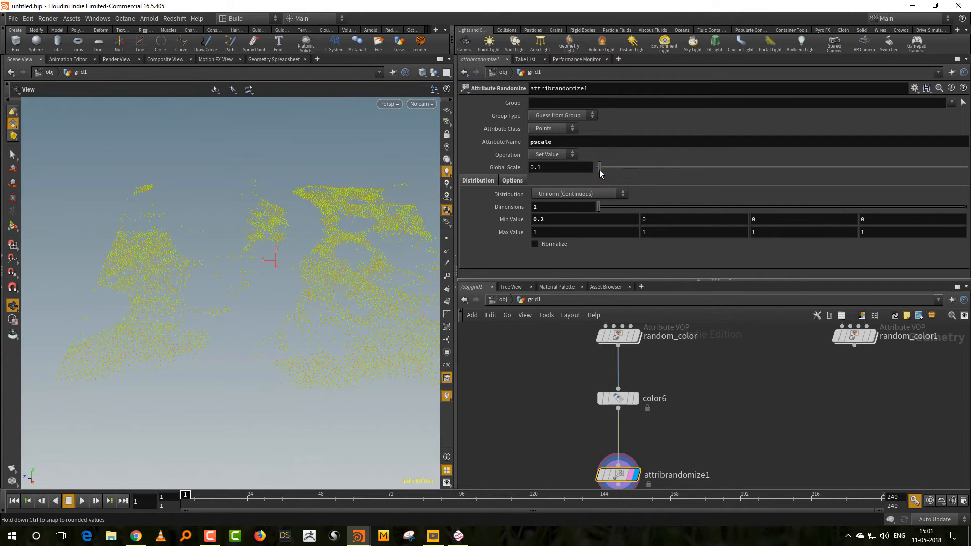
scroll(520, 403, "down", 2)
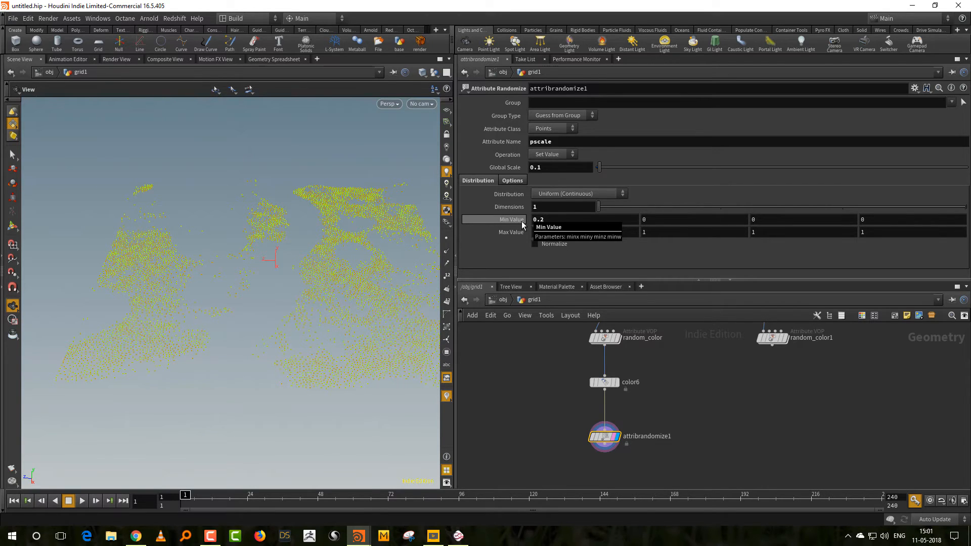
Step: Add a Sphere node beside attribrandomize1 in the grid1 network
key("Tab")
type("s")
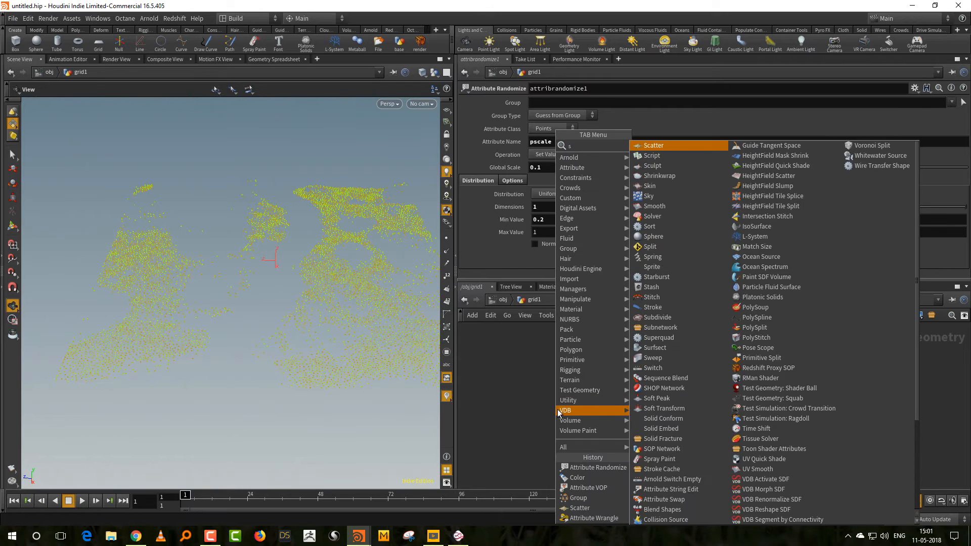
type("ph")
left_click(657, 146)
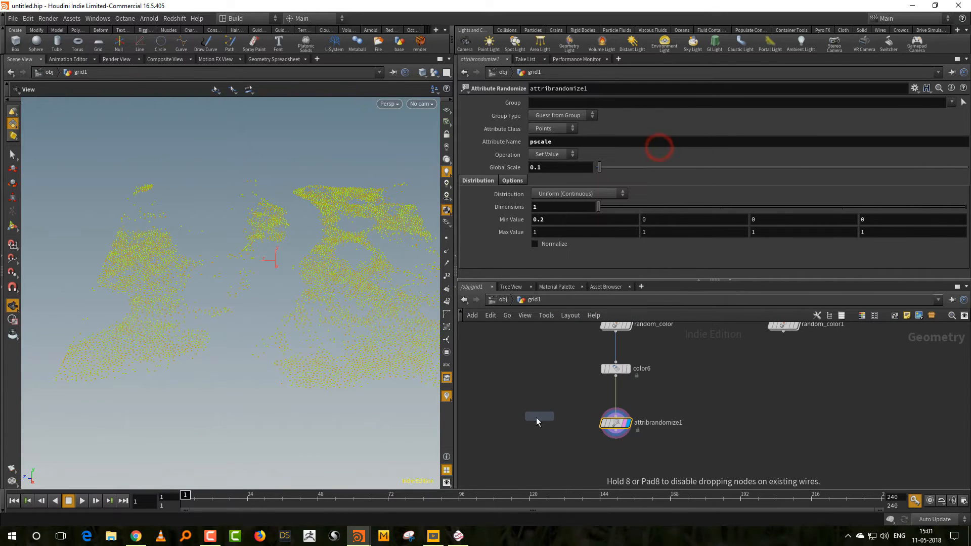
left_click(536, 417)
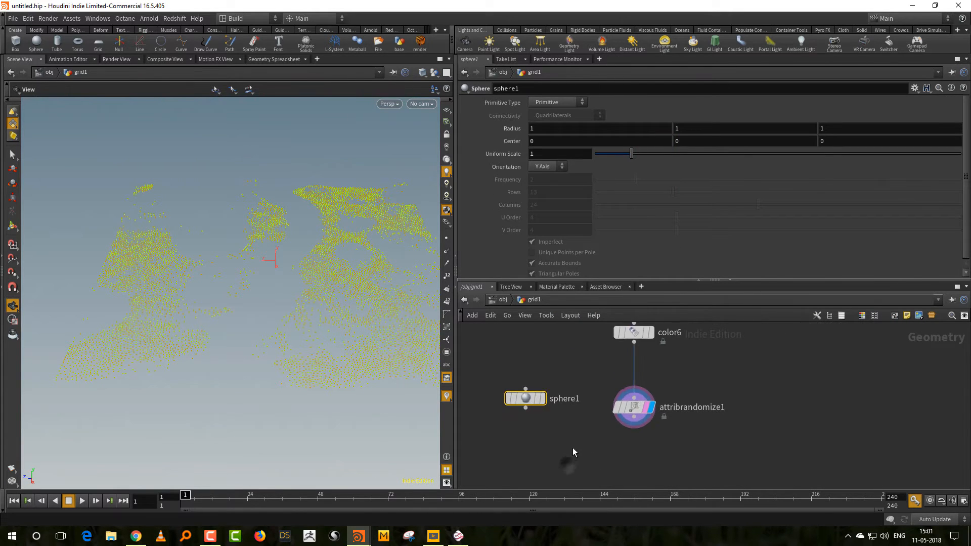
Step: Add a Copy to Points node fed by sphere1 and attribrandomize1, and display its result
key("Tab")
type("cop")
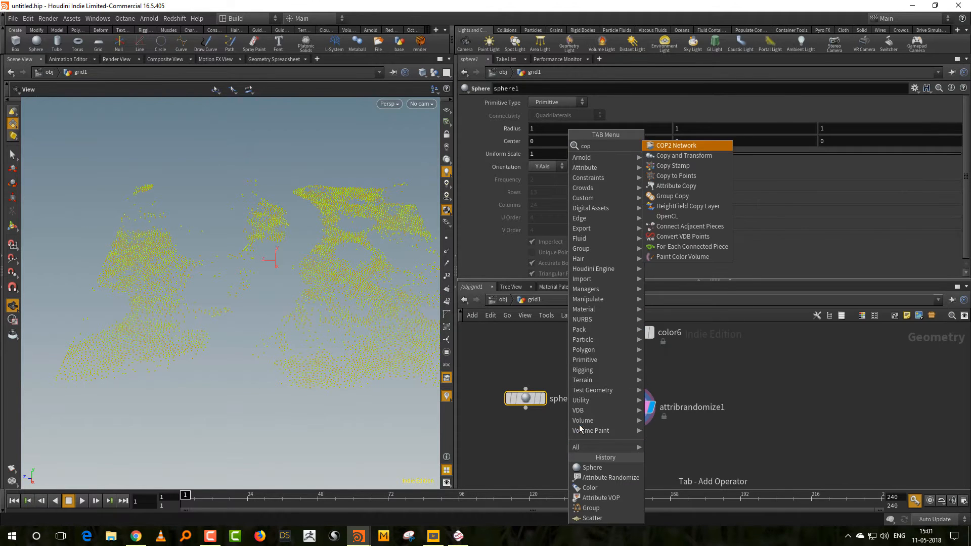
left_click(696, 174)
left_click(575, 466)
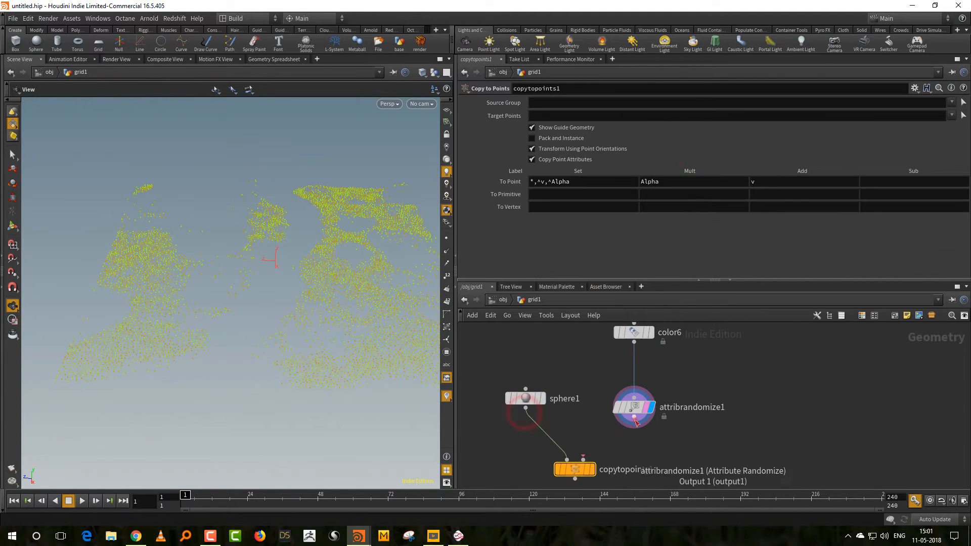
left_click_drag(634, 418, 584, 461)
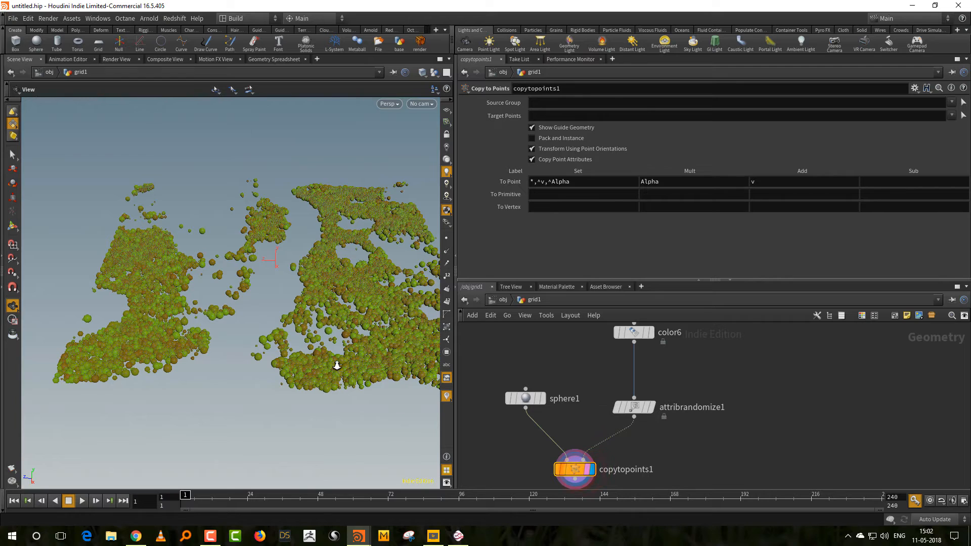
Step: Set the Global Scale of attribrandomize1 to 0.05
left_click_drag(336, 365, 405, 355)
left_click_drag(701, 377, 638, 417)
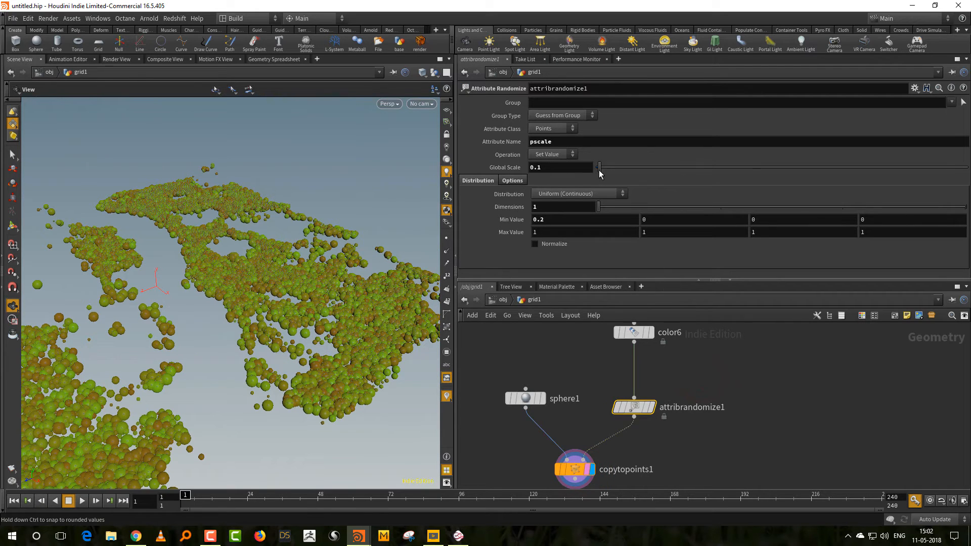
left_click_drag(599, 169, 598, 172)
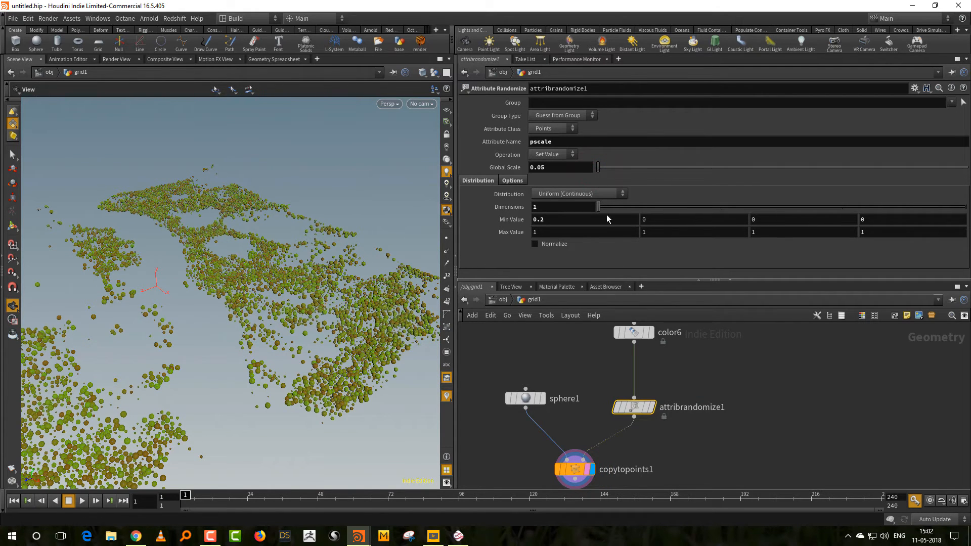
Step: Compare scatter1 with Relax Iterations off and on, leave it enabled, and raise Force Total Count to 13503
middle_click_drag(677, 367, 659, 439)
mouse_move(669, 381)
left_mouse_down()
mouse_move(577, 429)
mouse_move(668, 381)
left_mouse_up()
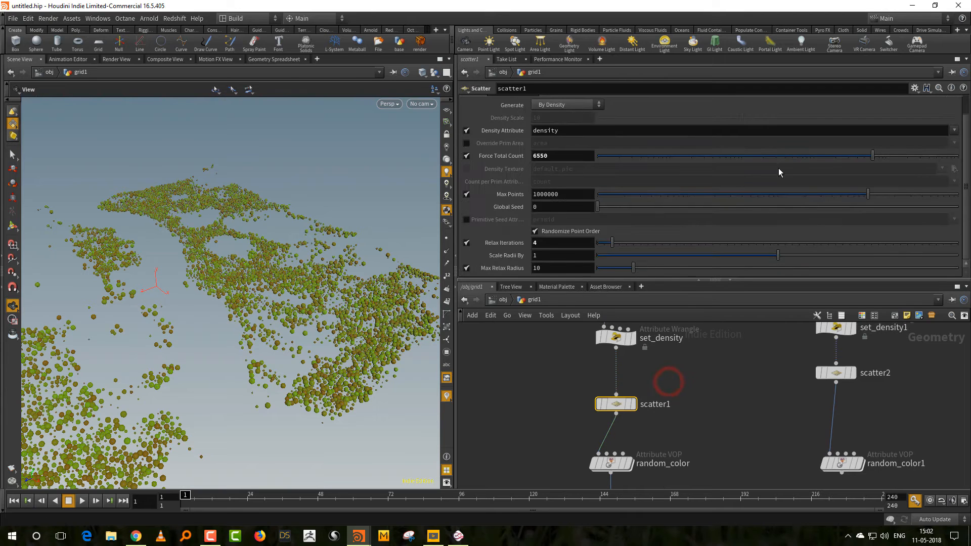
left_click(466, 243)
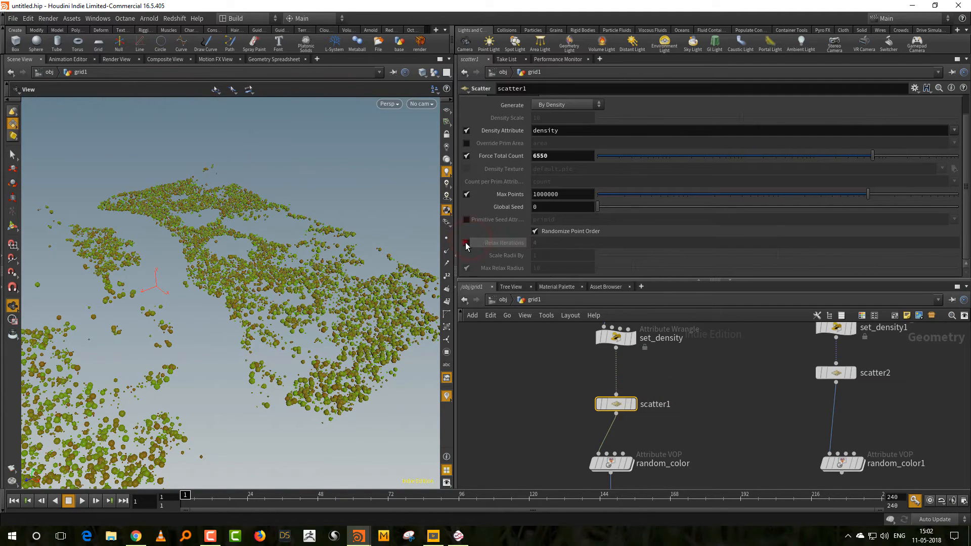
left_click(467, 244)
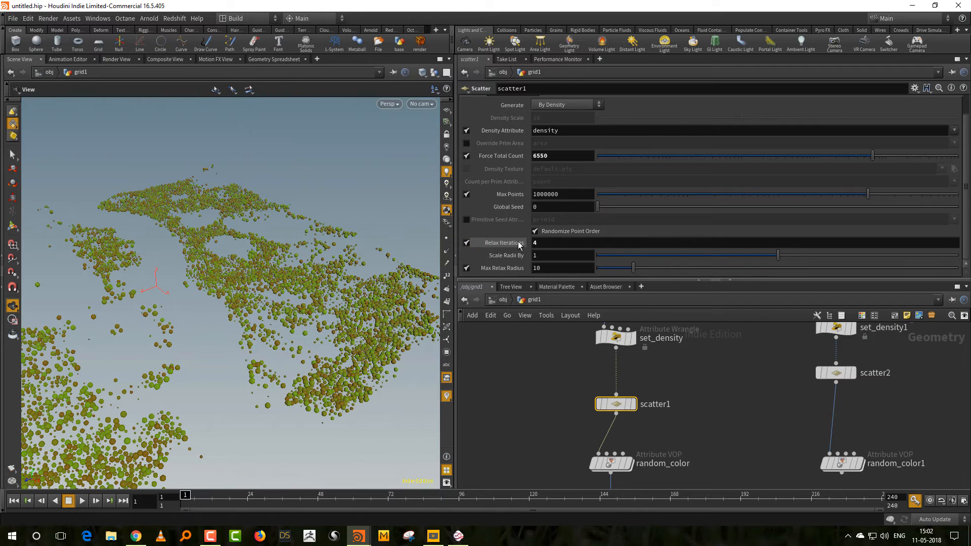
left_click_drag(872, 156, 894, 157)
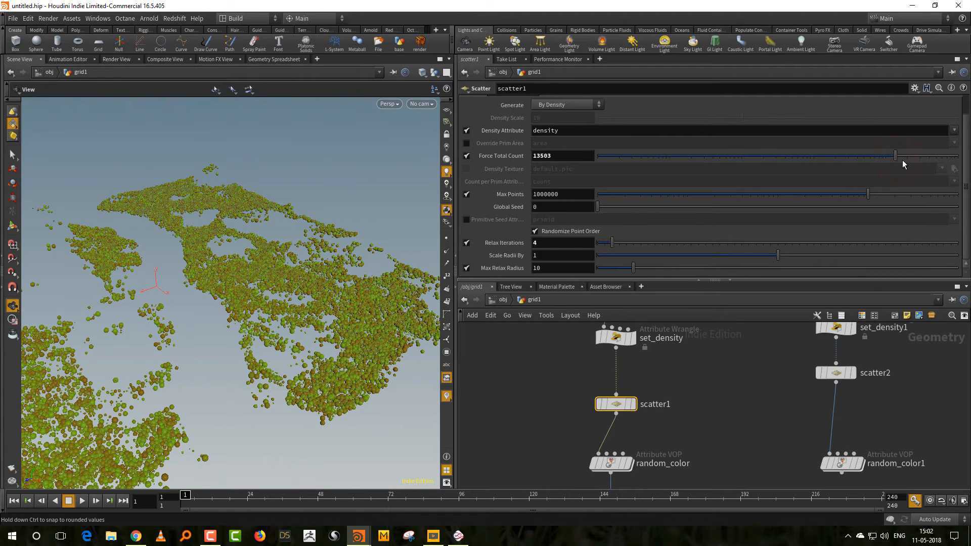
Step: Try a Global Scale of 0.003 on attribrandomize1
middle_click_drag(690, 462, 705, 409)
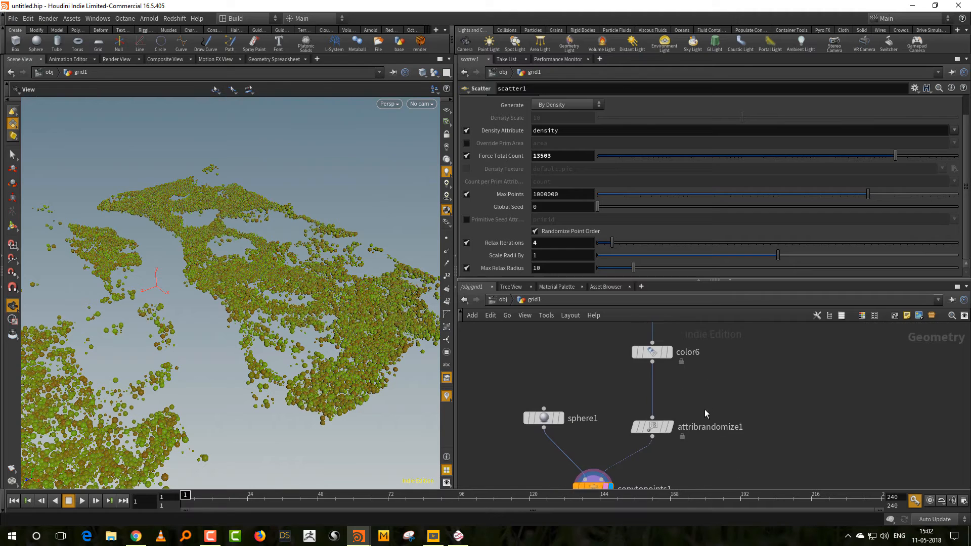
left_click_drag(714, 401, 617, 461)
left_click_drag(541, 167, 557, 173)
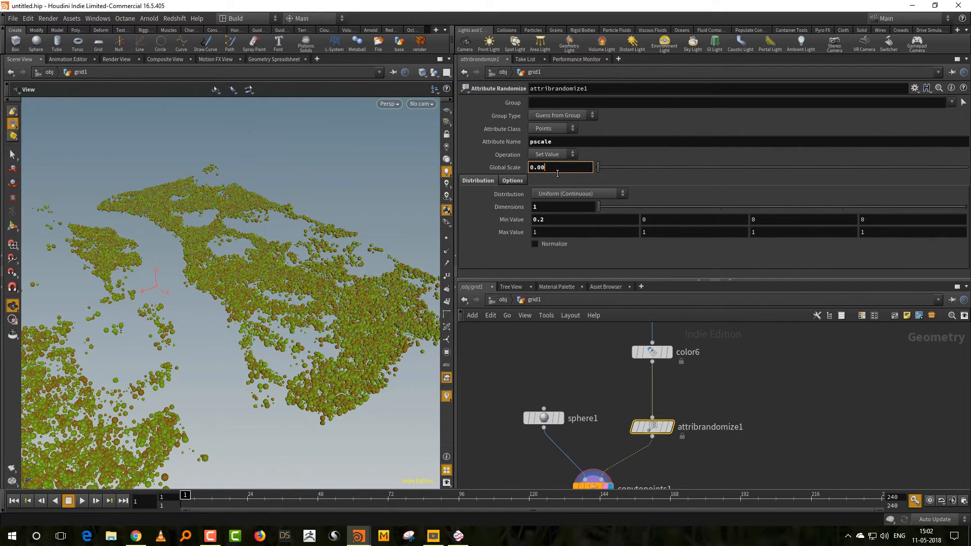
key("Return")
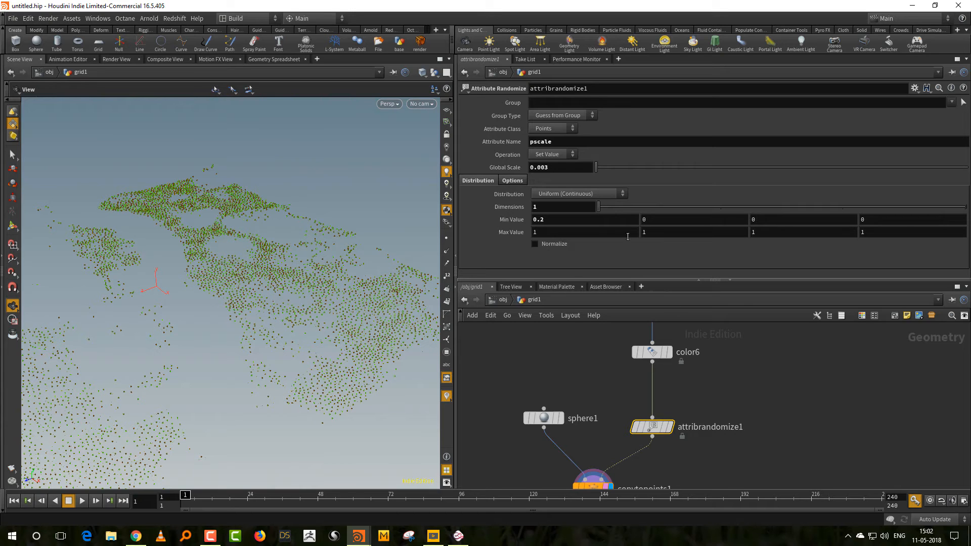
Step: Set attribrandomize1's Global Scale to 0.04 and inspect the copied spheres up close and from afar
left_click_drag(540, 169, 598, 169)
type("1")
key("Return")
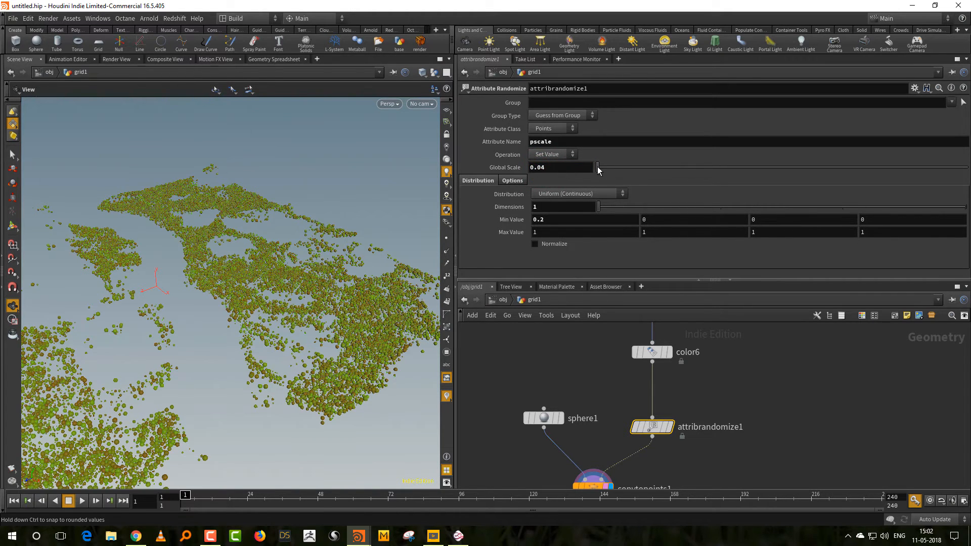
left_click(569, 353)
left_click_drag(243, 407, 253, 399)
scroll(261, 394, "up", 5)
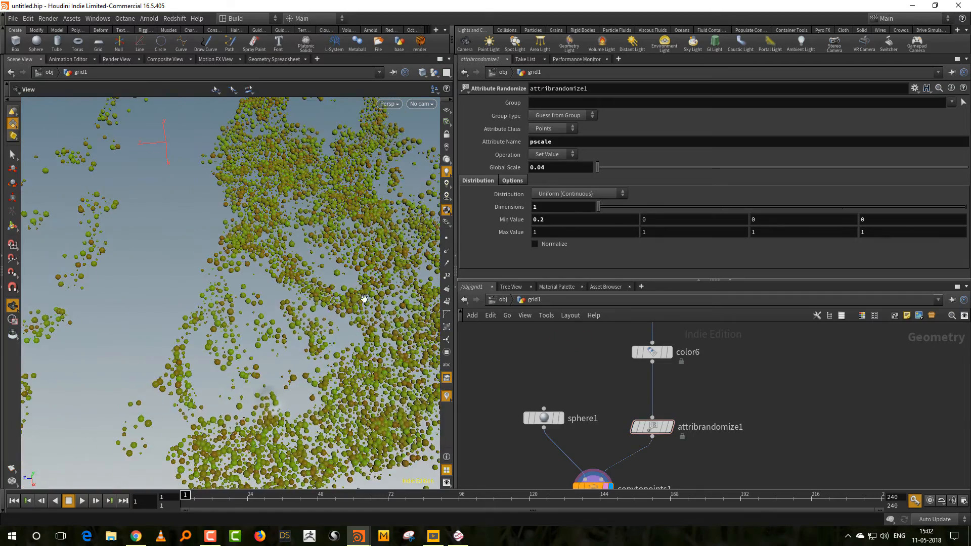
scroll(283, 385, "down", 4)
left_click_drag(323, 352, 331, 313)
scroll(709, 422, "down", 5)
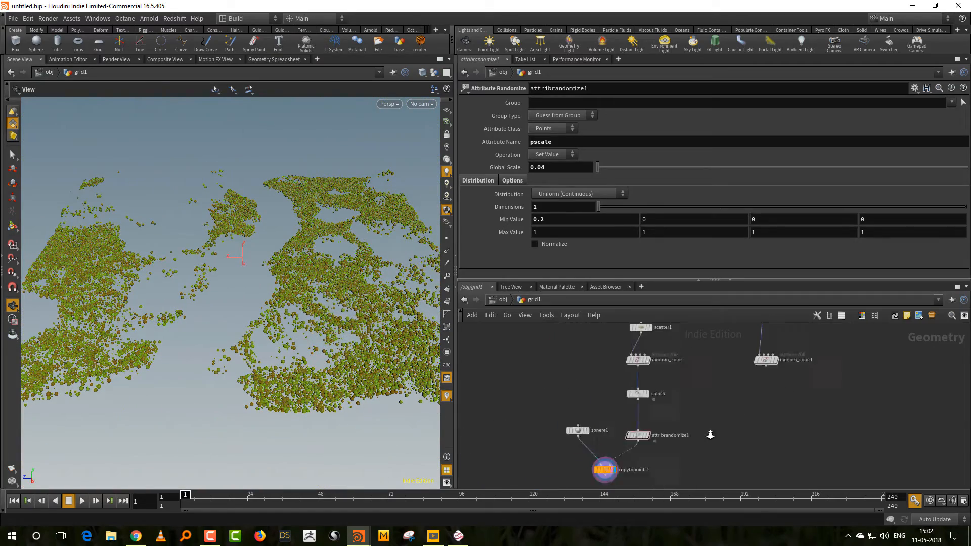
Step: Display the output of random_color1 in the second scatter branch
scroll(739, 407, "up", 5)
left_click(748, 382)
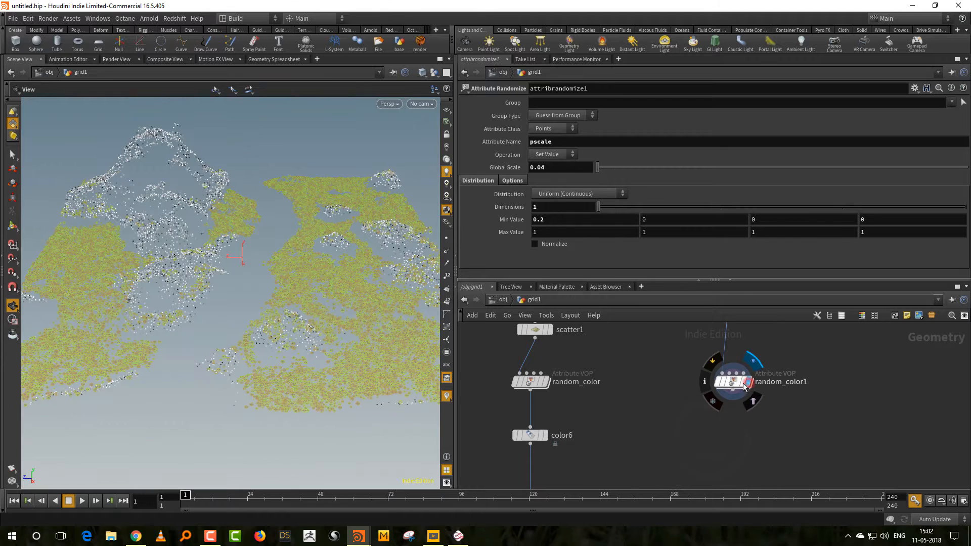
left_click(734, 433)
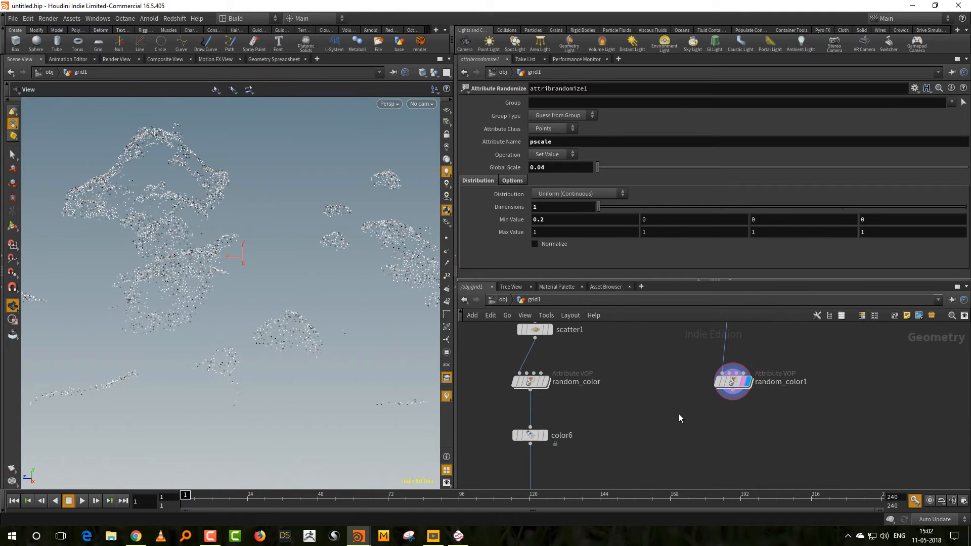
Step: Add a Box node beside random_color1
middle_click_drag(706, 414, 728, 447)
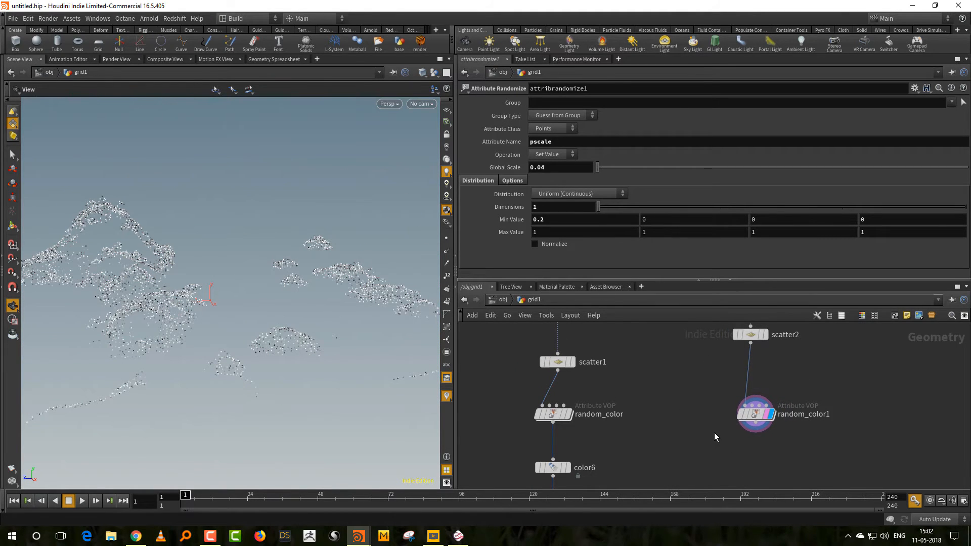
middle_click_drag(704, 396, 717, 396)
key("Tab")
type("box")
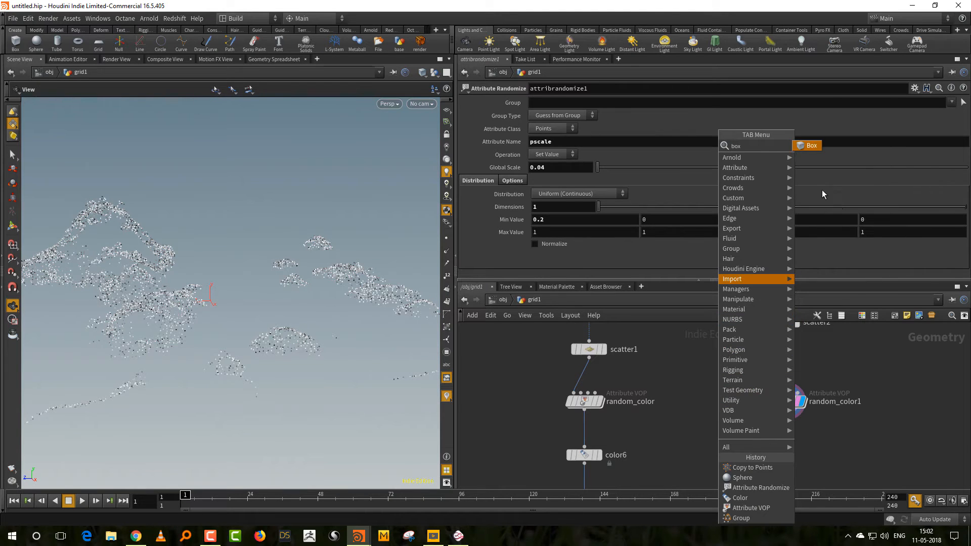
key("Return")
left_click(712, 399)
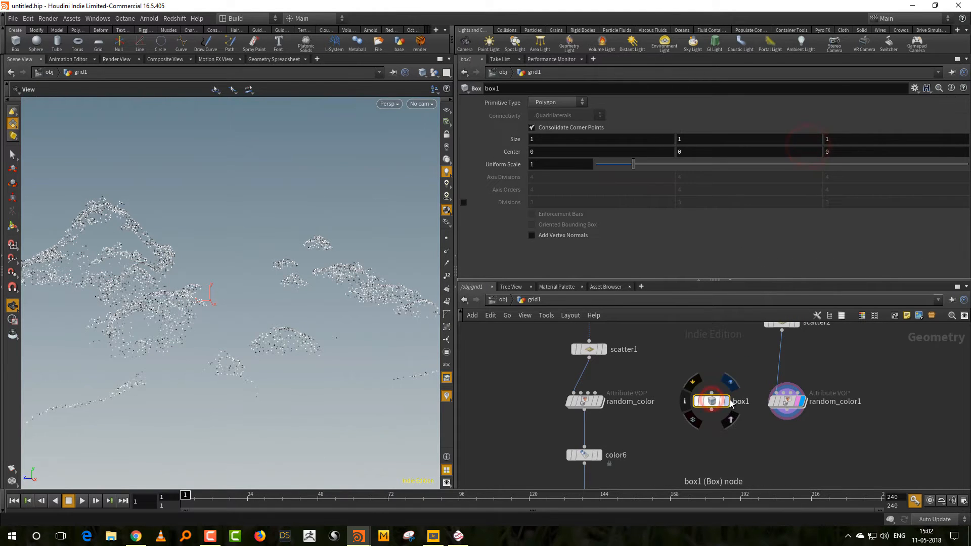
Step: Set box1's size to 0.1 on all three axes, then display and frame it with the viewport reference grid on
middle_click_drag(515, 139, 466, 150)
scroll(204, 304, "up", 10)
left_click_drag(213, 298, 251, 280)
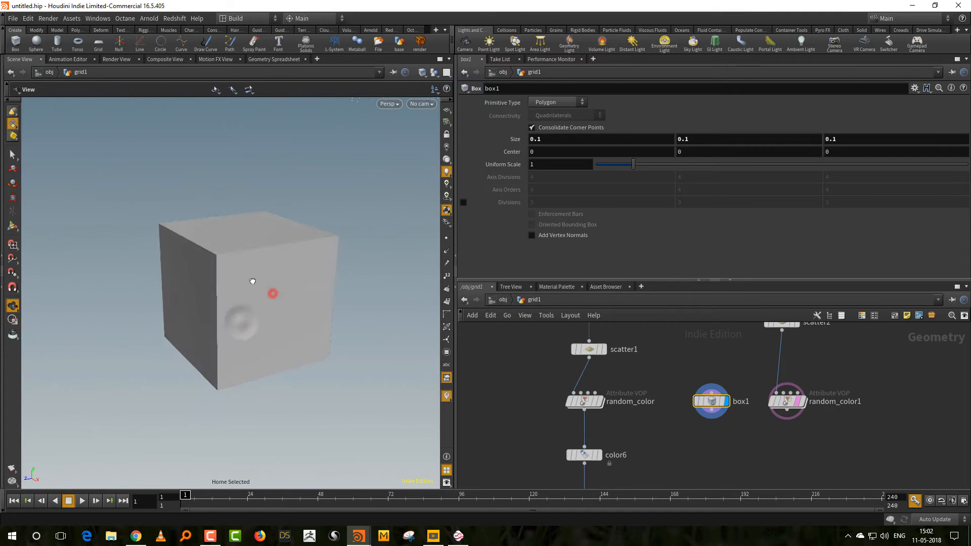
left_click(447, 110)
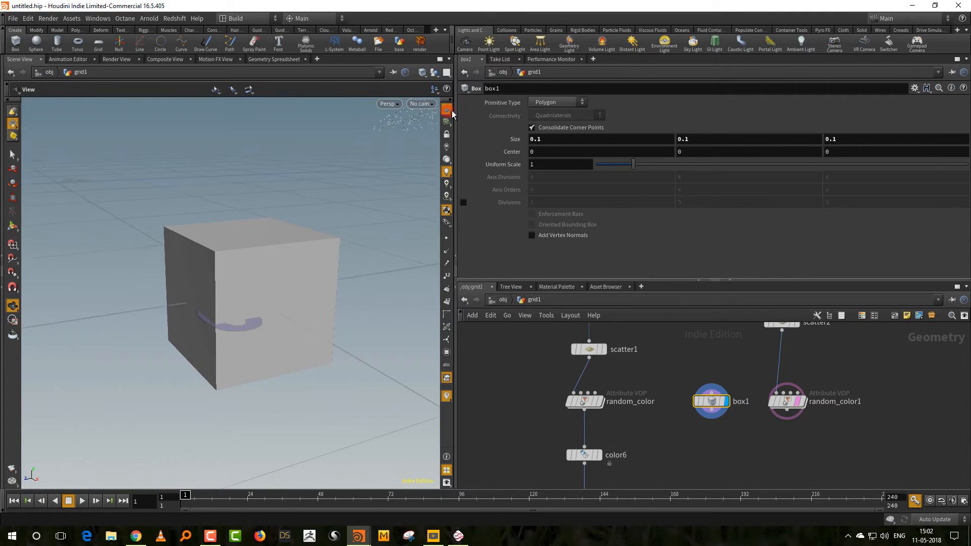
Step: Link box1's Y center to its Y size with the expression ch("sizey")/2 so its base sits on the ground
right_click(696, 140)
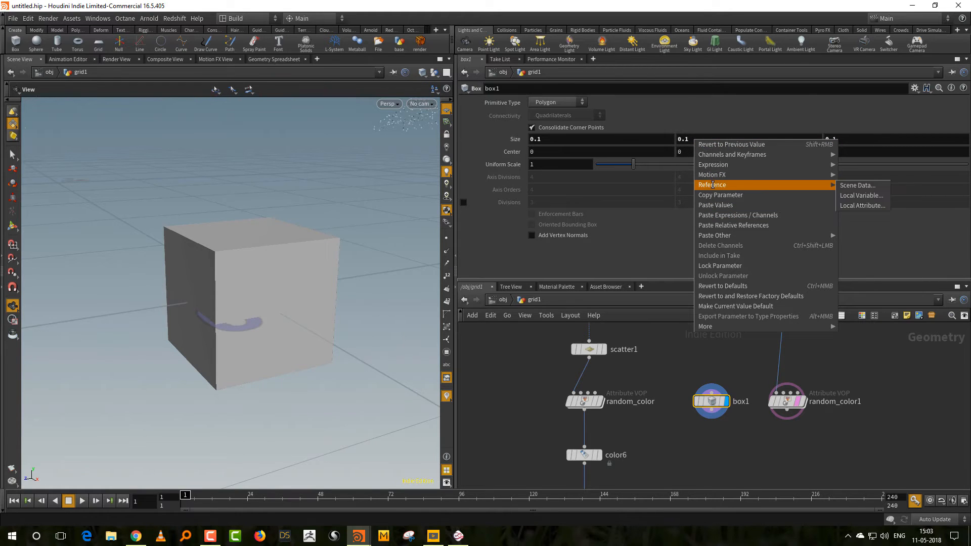
left_click(714, 196)
right_click(696, 152)
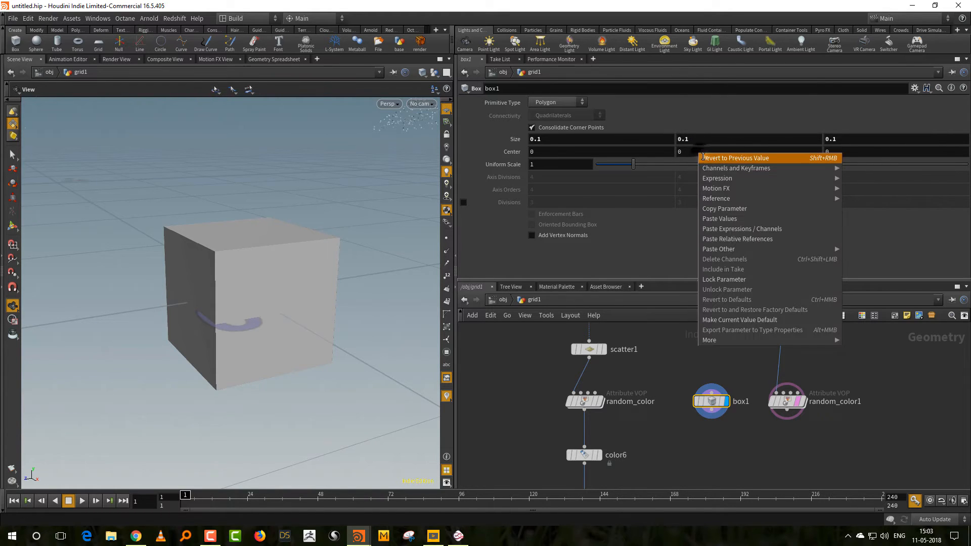
left_click(733, 235)
left_click(731, 154)
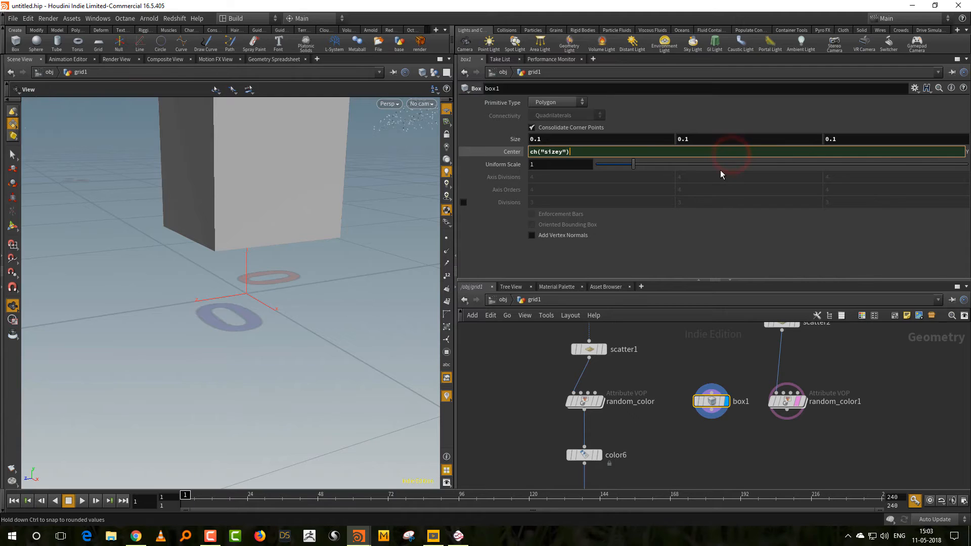
type("/2")
key("Return")
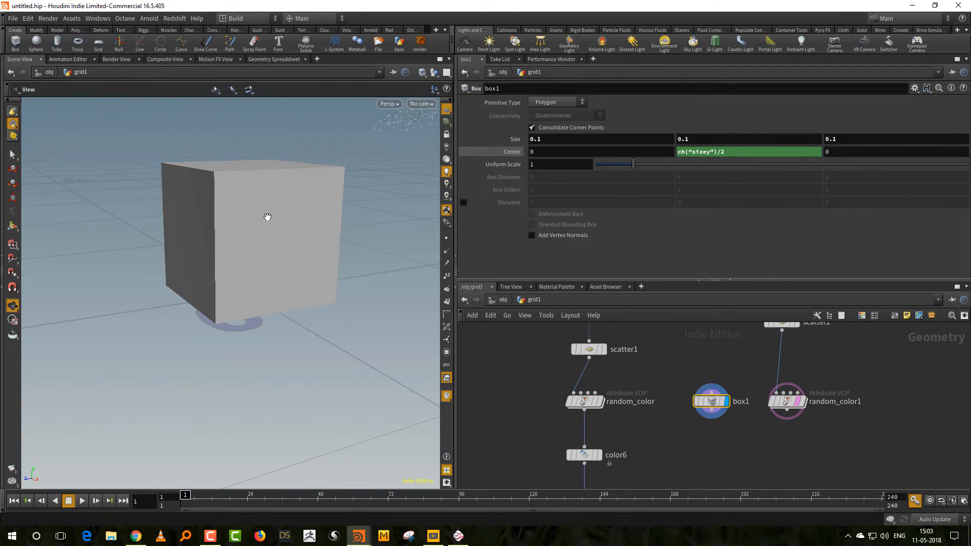
Step: Add a Bend node below box1
middle_click_drag(702, 454, 676, 429)
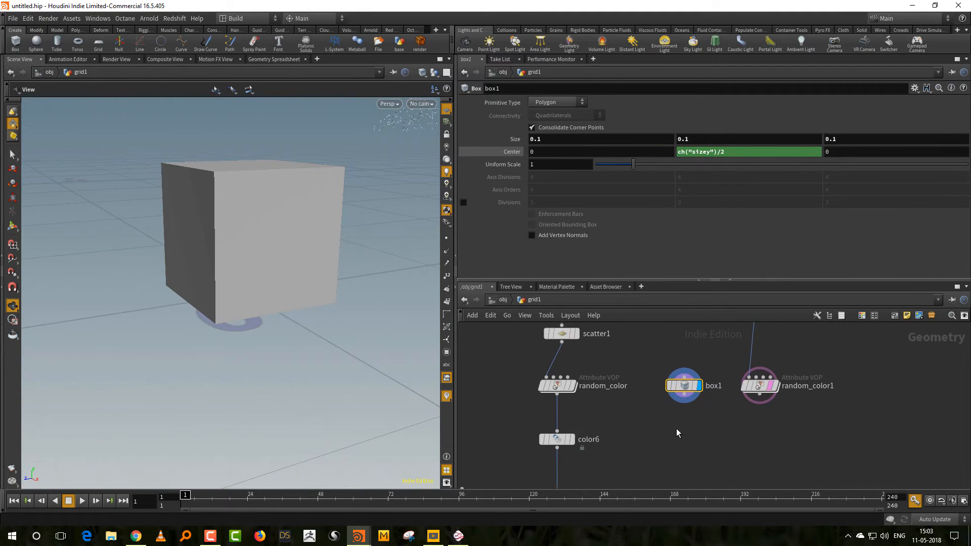
key("Tab")
type("ben")
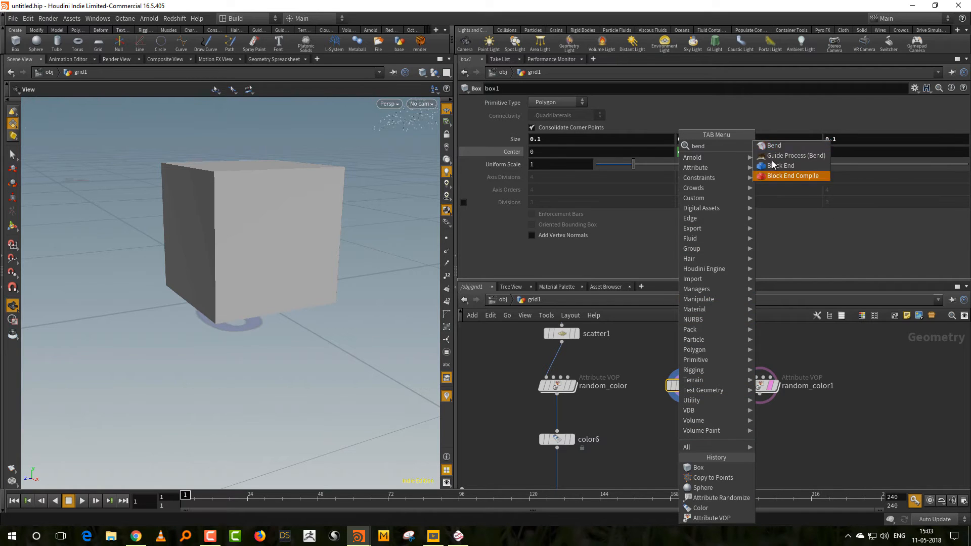
left_click(780, 145)
left_click(682, 447)
left_click_drag(705, 363, 671, 396)
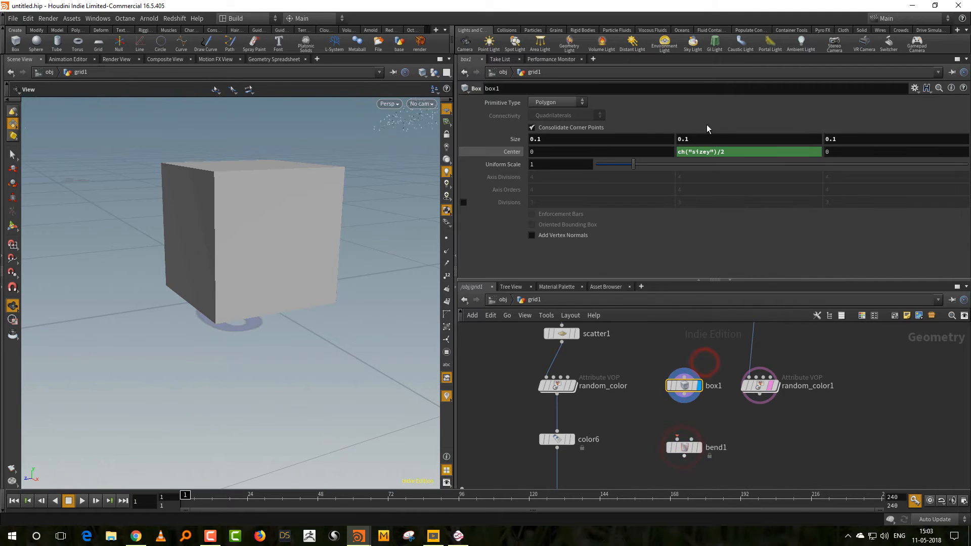
Step: Set box1's Y size to 0.23, then feed box1 into bend1 and display the bend output
middle_click_drag(696, 138, 665, 171)
scroll(350, 298, "down", 5)
middle_click_drag(693, 410, 662, 402)
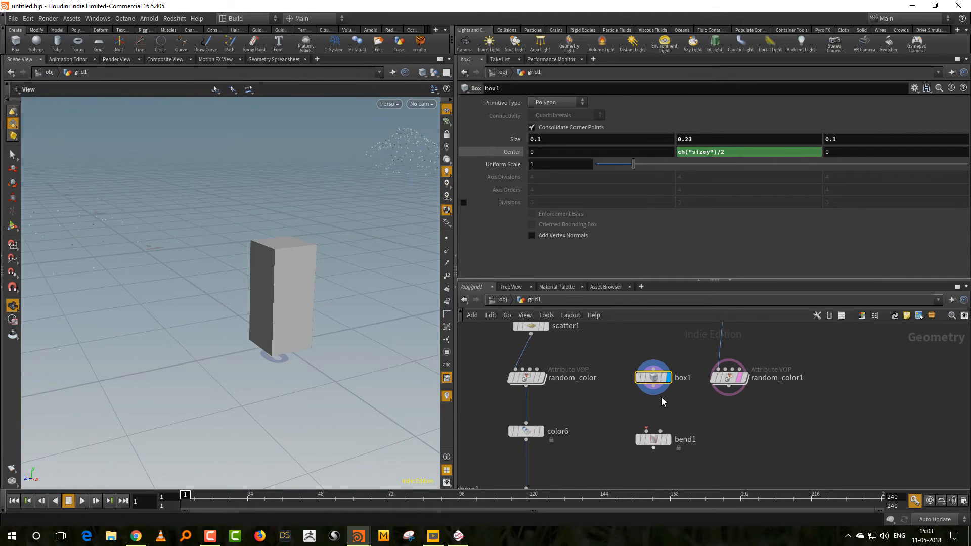
left_click(646, 429)
left_click(653, 439)
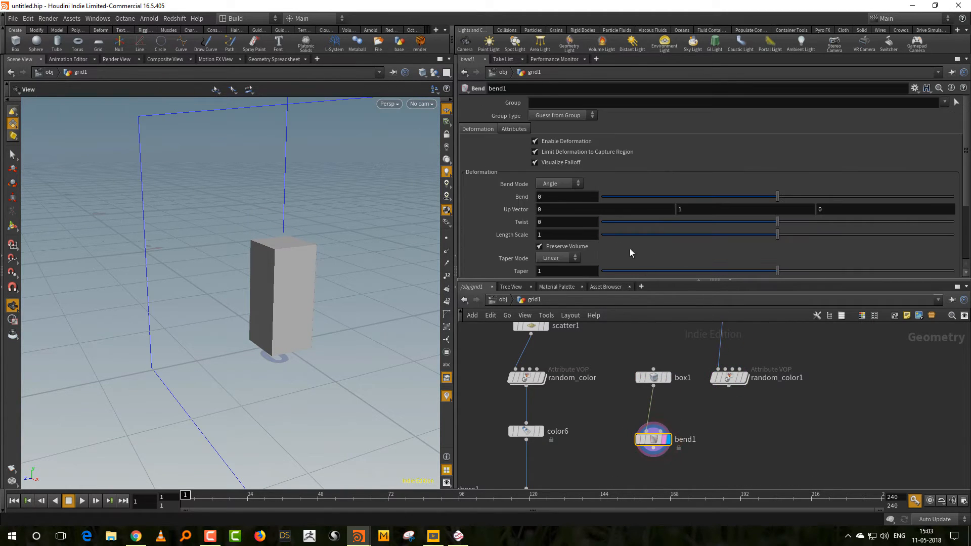
Step: Set bend1's Up Vector to 1, 0, 0 and its Capture Direction to 0, 1, 0
left_click_drag(589, 280, 588, 337)
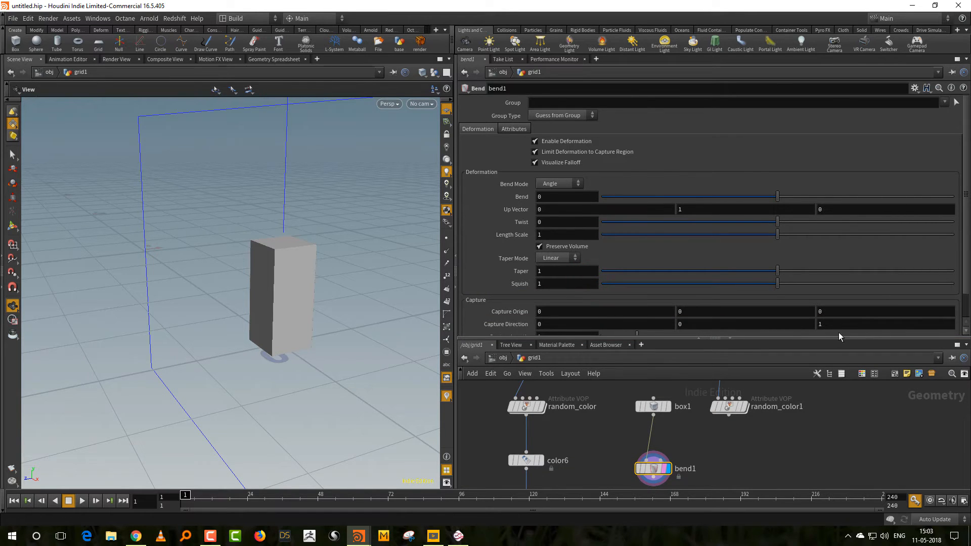
left_click(555, 210)
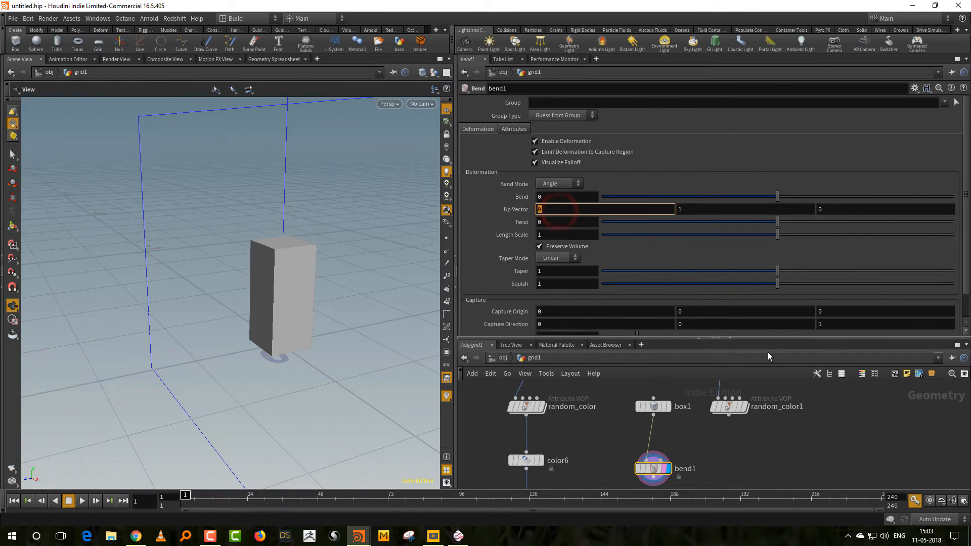
type("1")
key("Return")
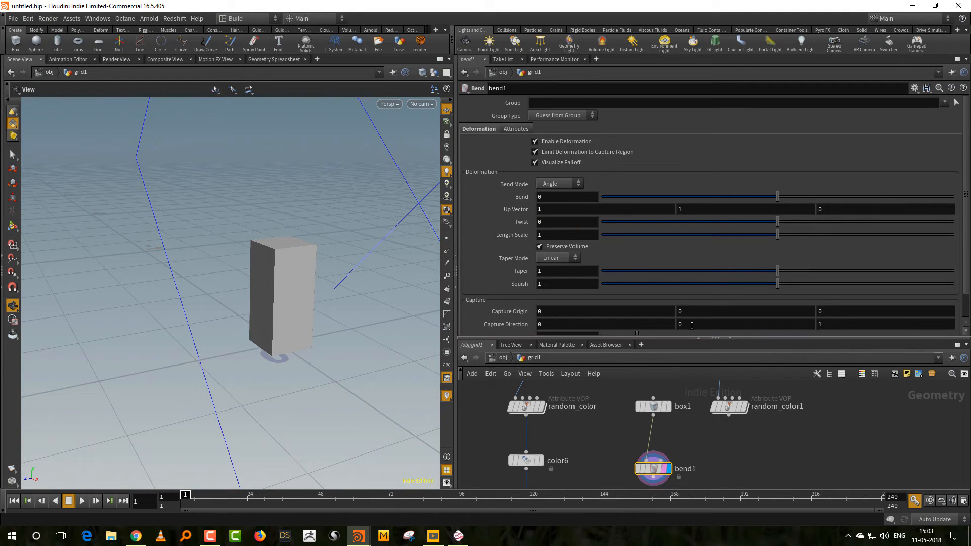
left_click(693, 323)
type("1")
key("Return")
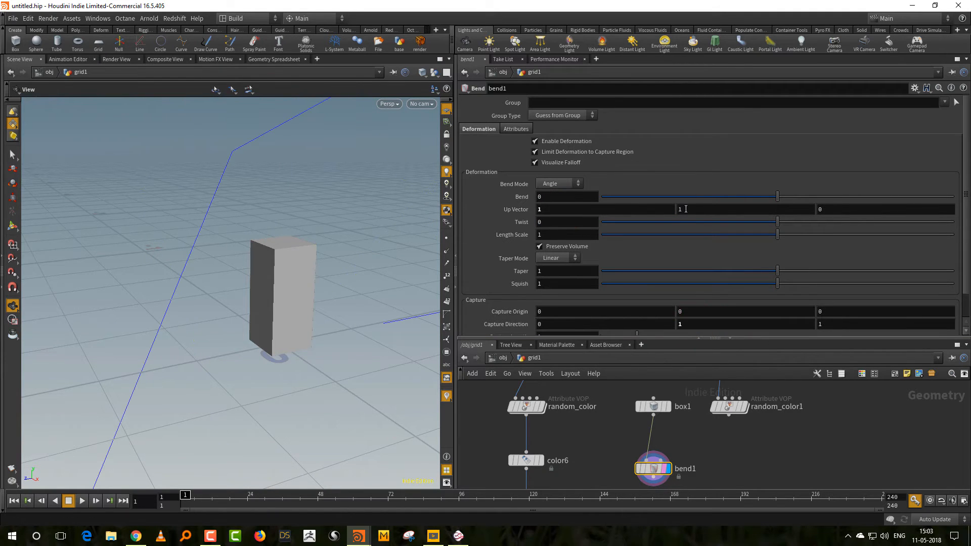
left_click(689, 211)
type("0")
key("Return")
left_click(829, 324)
key("Return")
Step: Fit bend1's capture region around the box with a Capture Length of 0.24 and a Guide Scale of 0.15
scroll(236, 384, "down", 5)
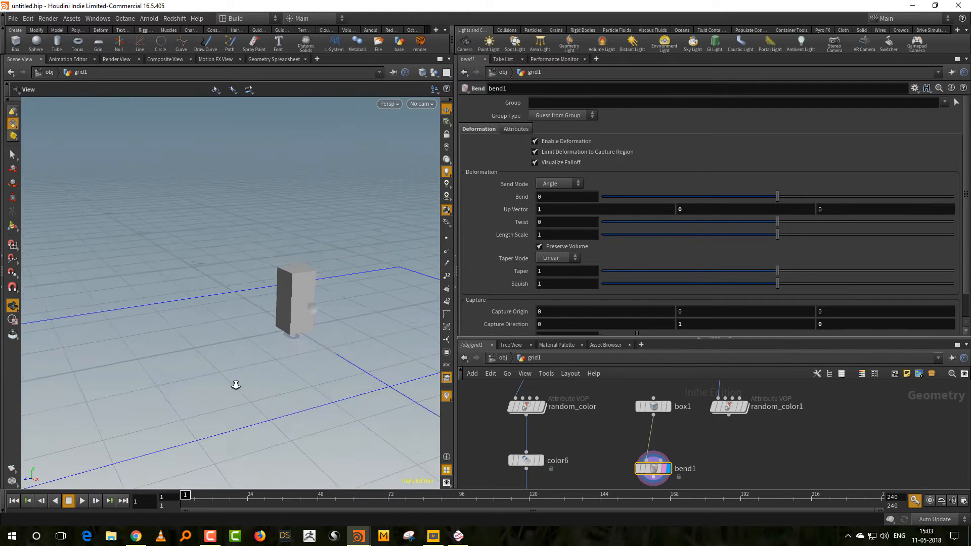
left_click_drag(265, 388, 326, 355)
scroll(317, 354, "down", 3)
left_click_drag(281, 378, 277, 370)
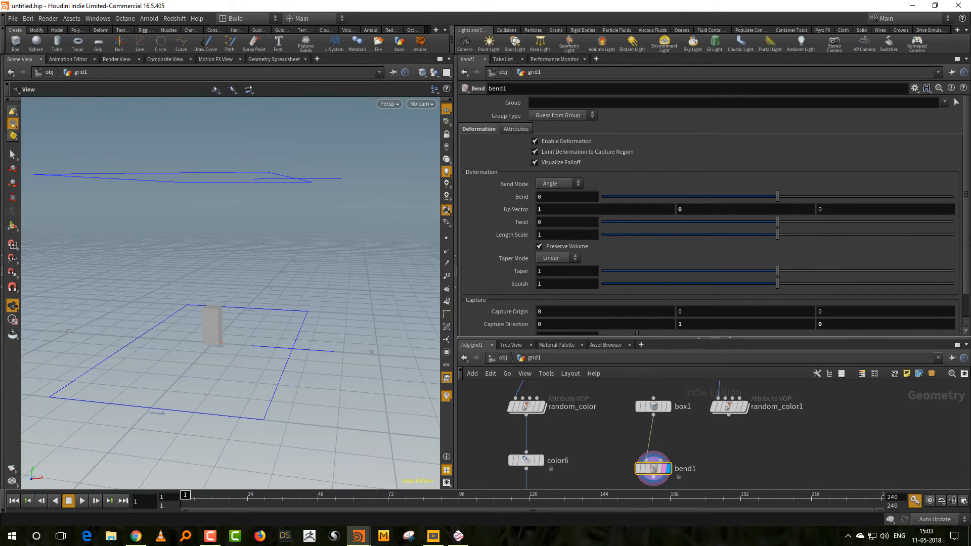
scroll(965, 247, "down", 2)
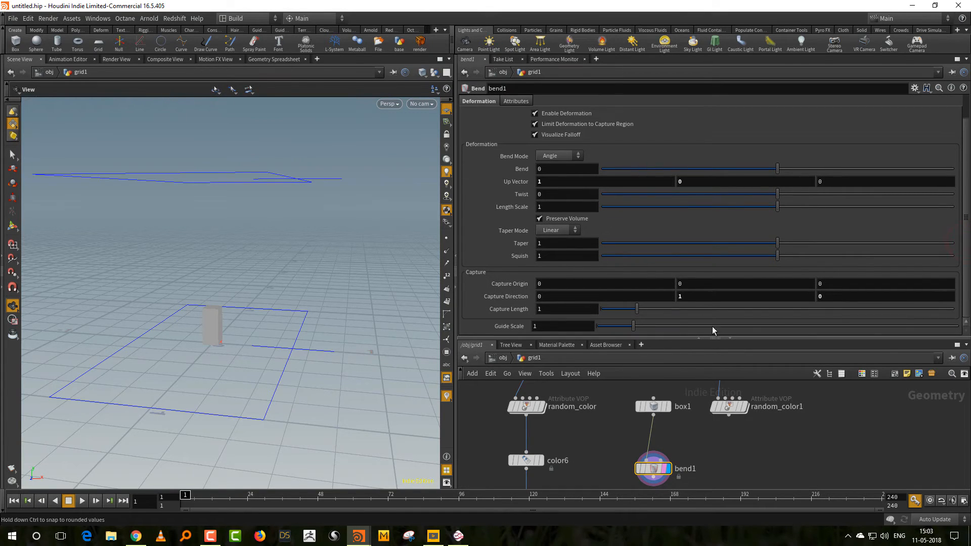
left_click_drag(637, 309, 609, 314)
right_click_drag(271, 337, 269, 285)
left_click_drag(270, 284, 234, 269)
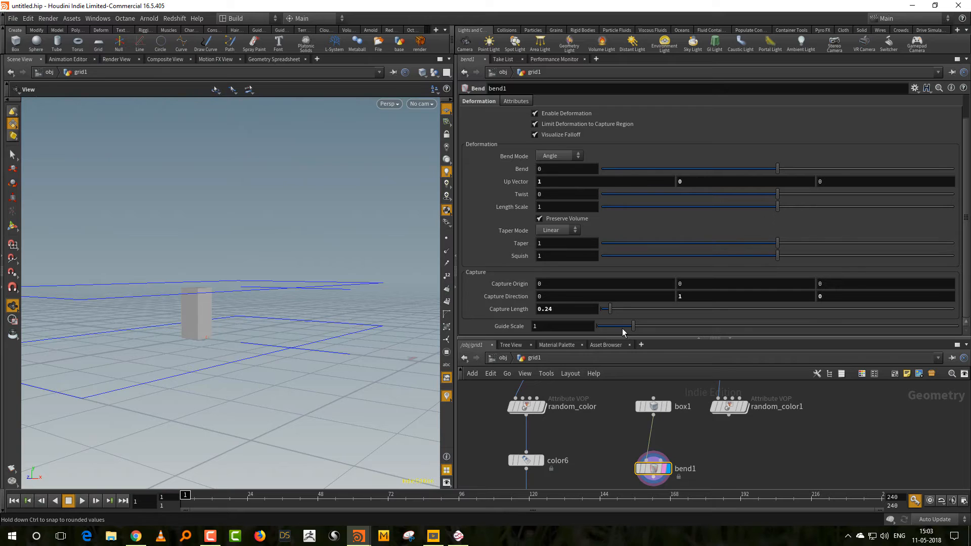
left_click_drag(622, 329, 602, 328)
scroll(178, 333, "up", 4)
middle_click_drag(208, 302, 223, 344)
scroll(246, 327, "up", 5)
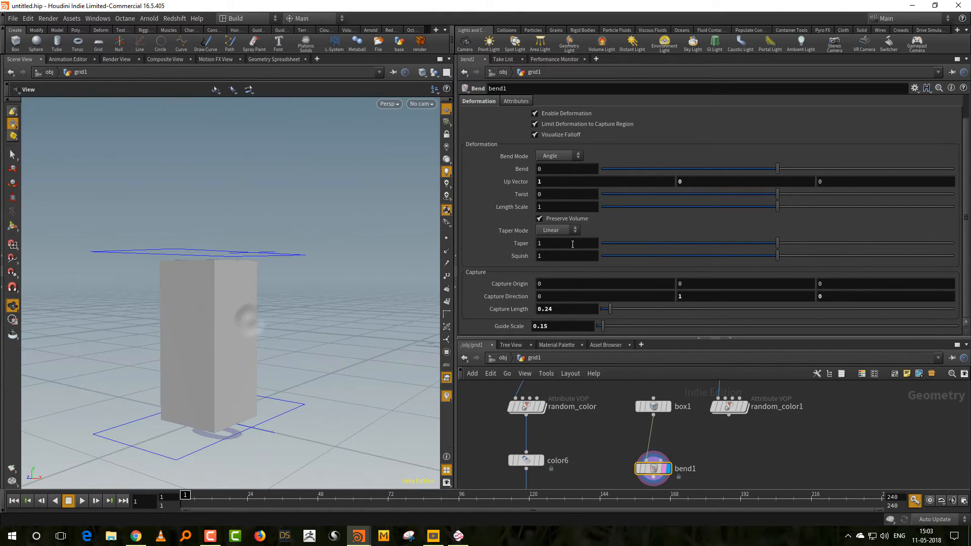
Step: Lower bend1's Taper until the box narrows to a pointed tip, and show random_color1's points as a template to compare sizes
left_click_drag(767, 241, 651, 254)
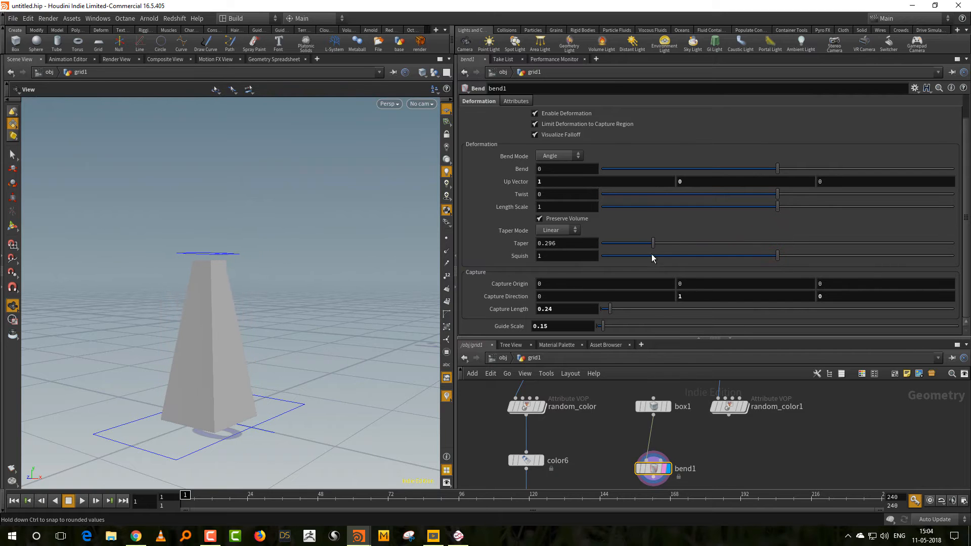
left_click_drag(652, 254, 634, 256)
middle_click_drag(691, 398, 679, 401)
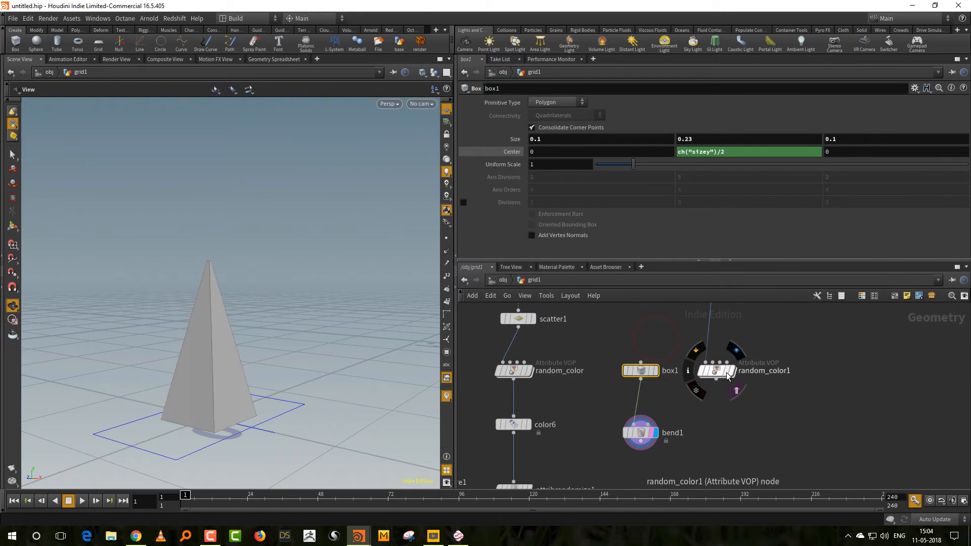
left_click(737, 390)
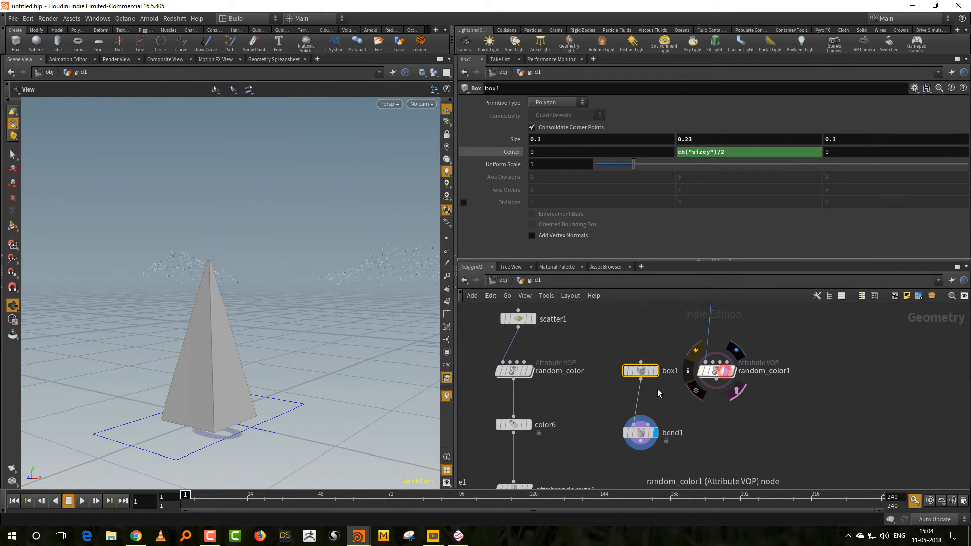
right_click_drag(353, 319, 310, 375)
left_click_drag(311, 376, 332, 351)
right_click_drag(336, 352, 321, 353)
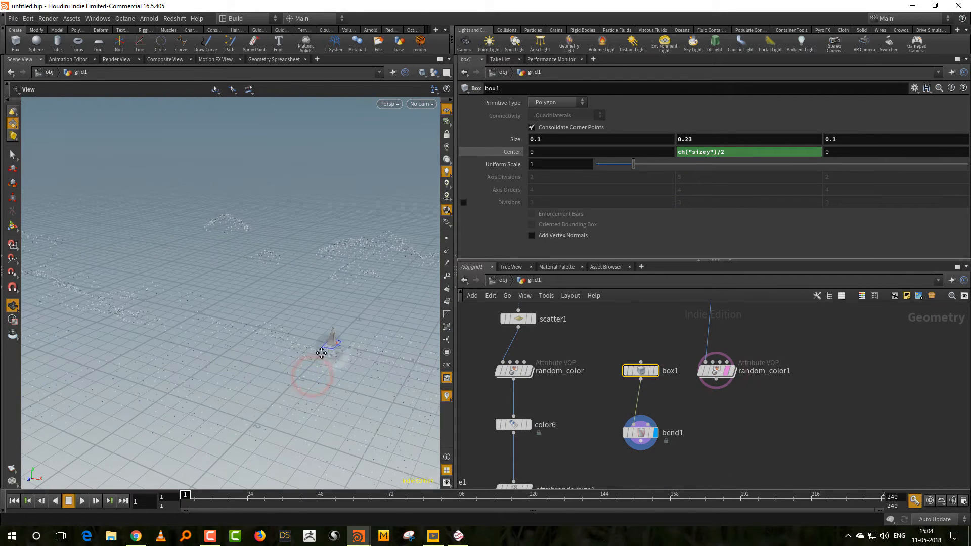
middle_click_drag(321, 353, 263, 359)
right_click_drag(297, 383, 357, 323)
left_click_drag(355, 325, 312, 302)
Step: Duplicate color6 below random_color1, connect random_color1 into the copy and display it
middle_click_drag(762, 365, 797, 328)
left_click(731, 394)
left_click(580, 388)
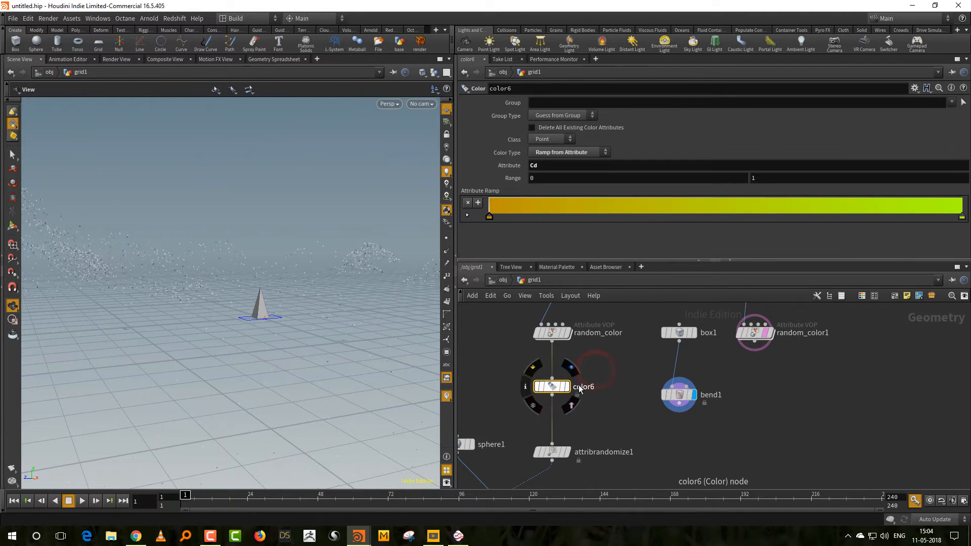
key("ctrl+c")
key("ctrl+v")
left_click_drag(628, 377, 770, 390)
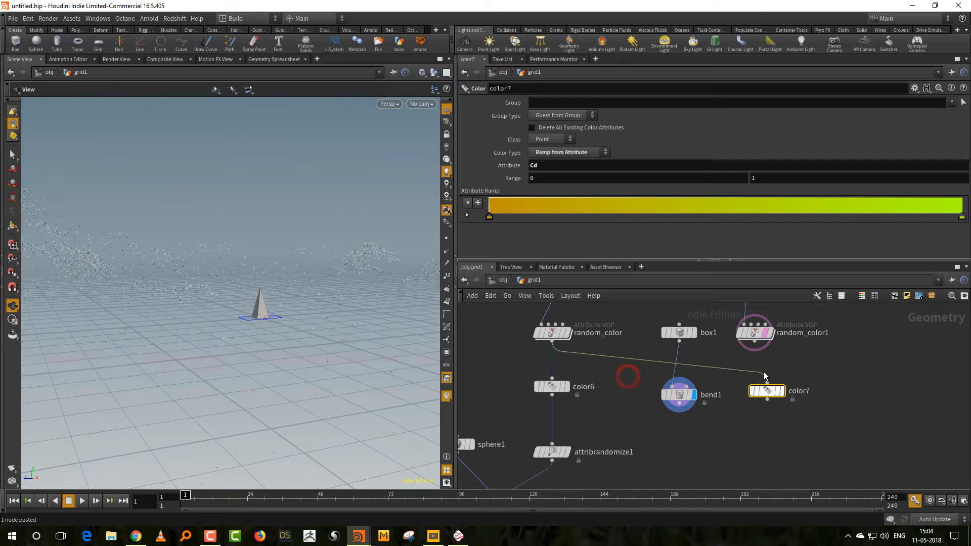
left_click_drag(754, 342, 767, 383)
left_click(781, 390)
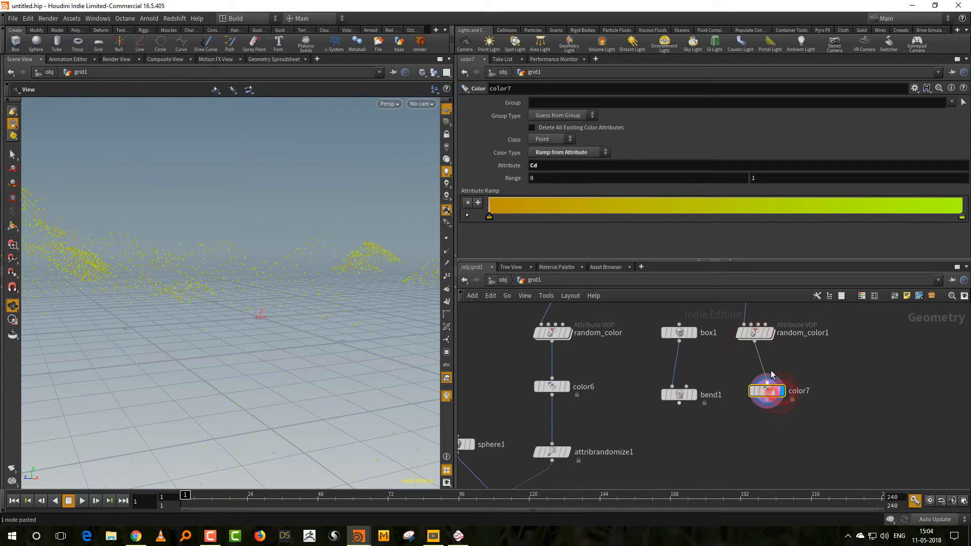
Step: Recolor color7's attribute ramp to run from dark green at the start to bright green with hue 124 at the end
left_click(961, 217)
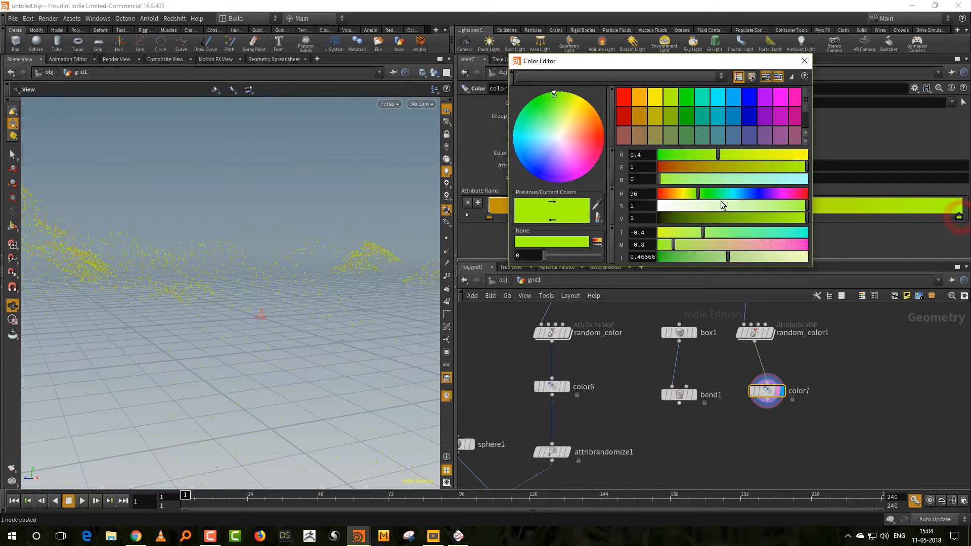
left_click(710, 193)
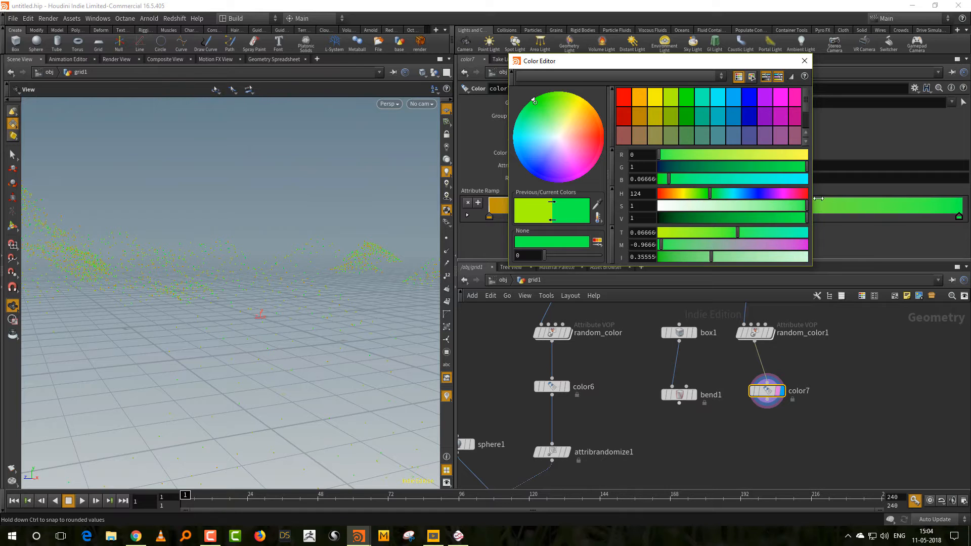
left_click(805, 61)
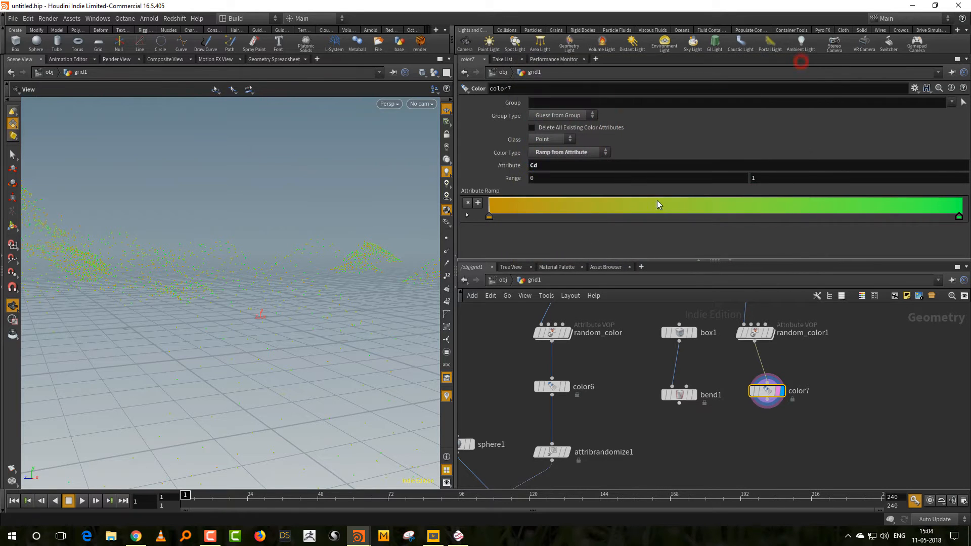
double_click(489, 218)
left_click(710, 194)
left_click(688, 213)
left_click(803, 62)
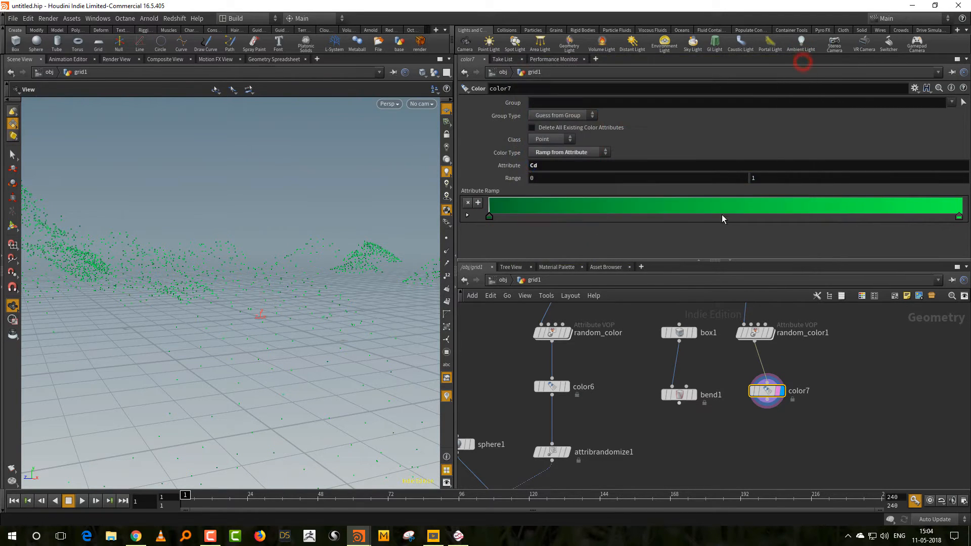
Step: Duplicate attribrandomize1 into the second branch and connect color7 into the copy
scroll(761, 445, "down", 5)
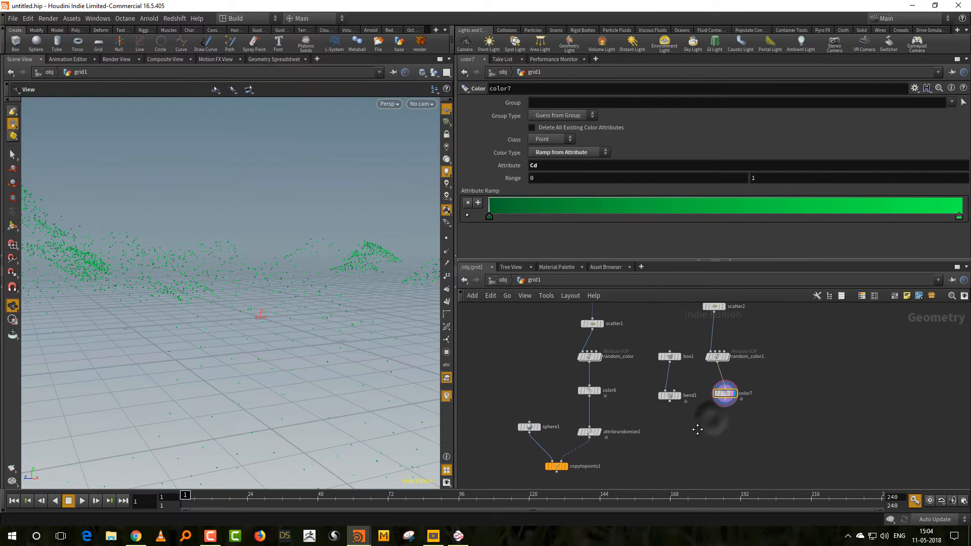
left_click_drag(578, 462, 740, 426)
key("ctrl+c")
key("ctrl+v")
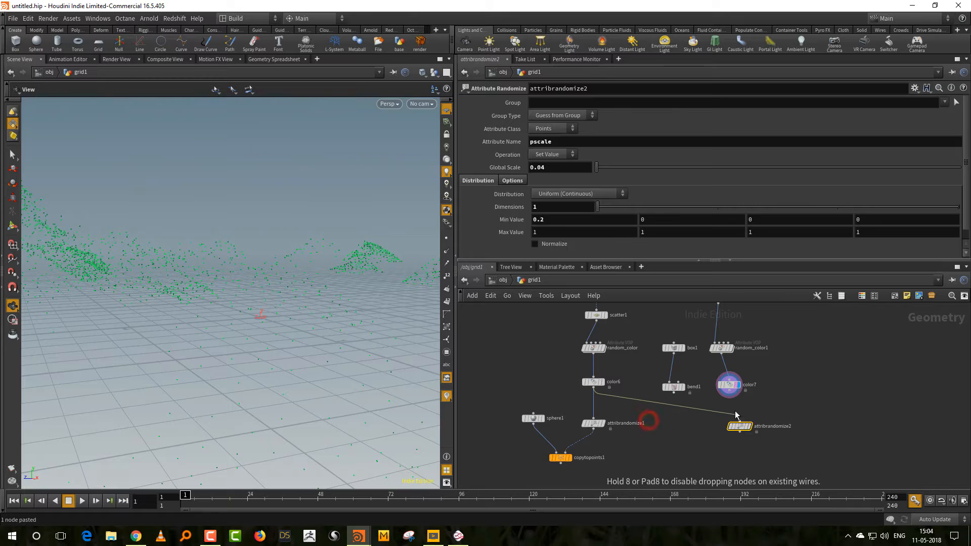
scroll(735, 405, "up", 3)
left_click_drag(727, 386, 740, 428)
middle_click_drag(760, 413, 815, 377)
left_click_drag(797, 396, 782, 386)
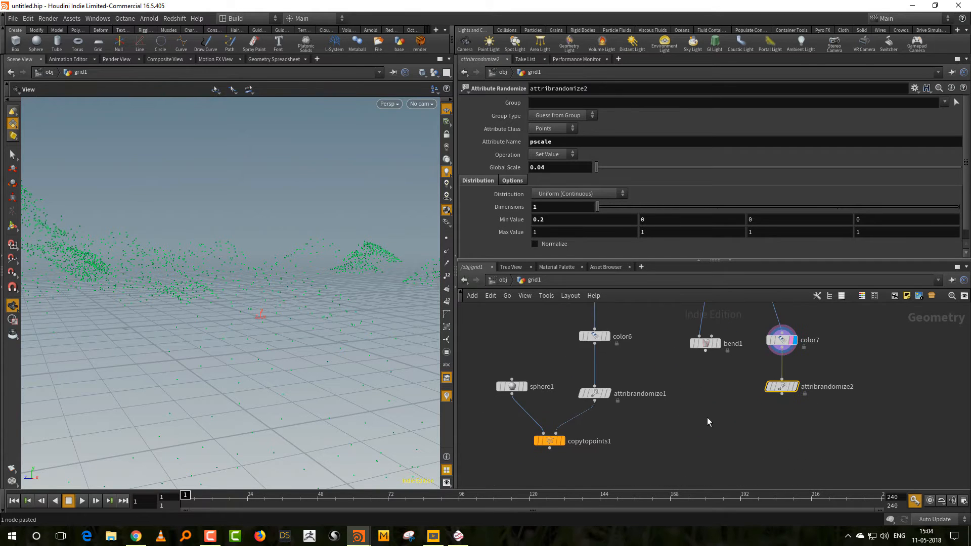
Step: Add a Copy to Points node that copies bend1 onto attribrandomize2's points, and display it
key("Tab")
mouse_move(733, 390)
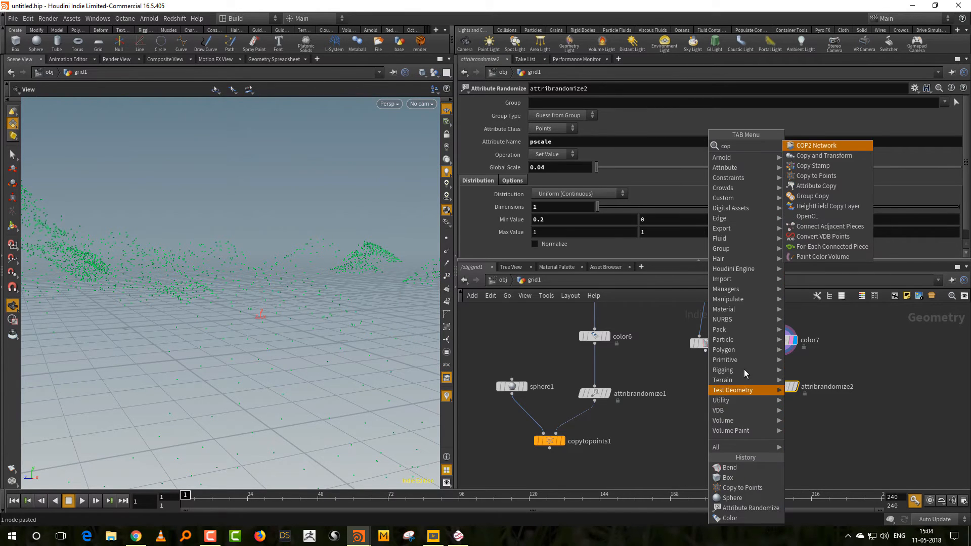
left_click(832, 175)
left_click(740, 439)
left_click_drag(705, 349, 734, 433)
left_click_drag(782, 395, 747, 434)
left_click(753, 441)
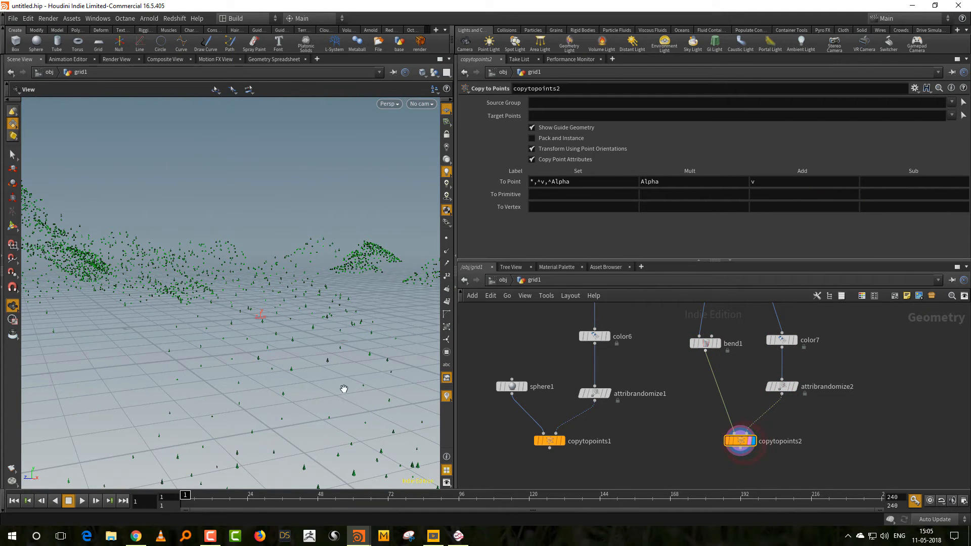
Step: Enlarge the copied trees by setting attribrandomize2's Global Scale to 0.58
right_click_drag(344, 389, 536, 351)
right_click_drag(348, 386, 329, 403)
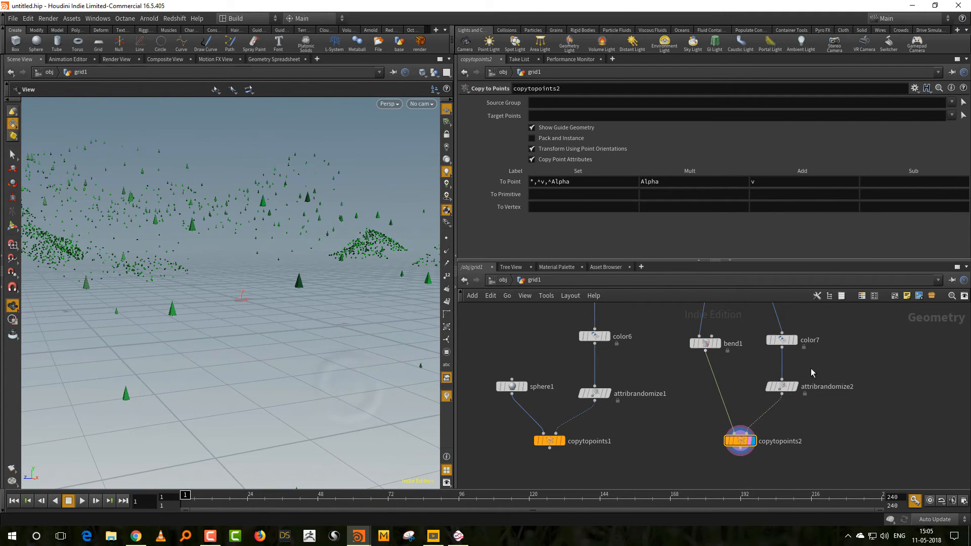
left_click(795, 386)
left_click_drag(596, 171, 616, 170)
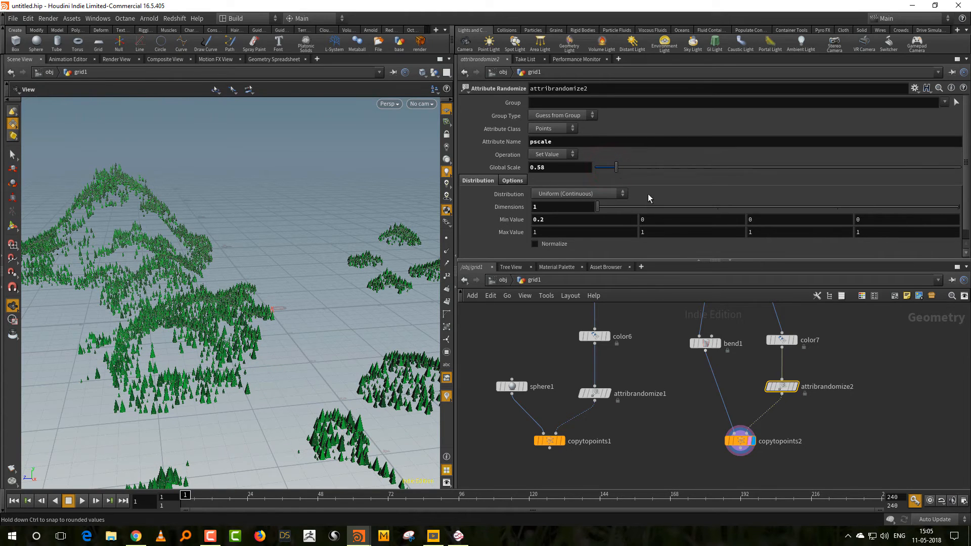
Step: Turn off Relax Iterations on scatter2 and raise its Force Total Count to 14173
middle_click_drag(848, 358, 817, 456)
middle_click_drag(787, 366, 780, 439)
middle_click_drag(780, 372, 773, 403)
left_click_drag(773, 403, 686, 452)
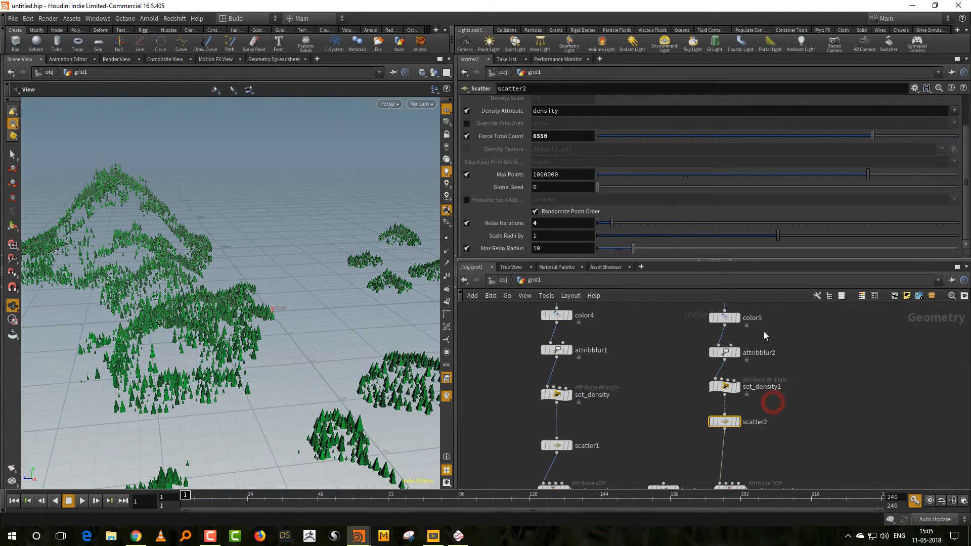
left_click(467, 223)
left_click_drag(894, 143, 898, 147)
right_click_drag(267, 346, 315, 312)
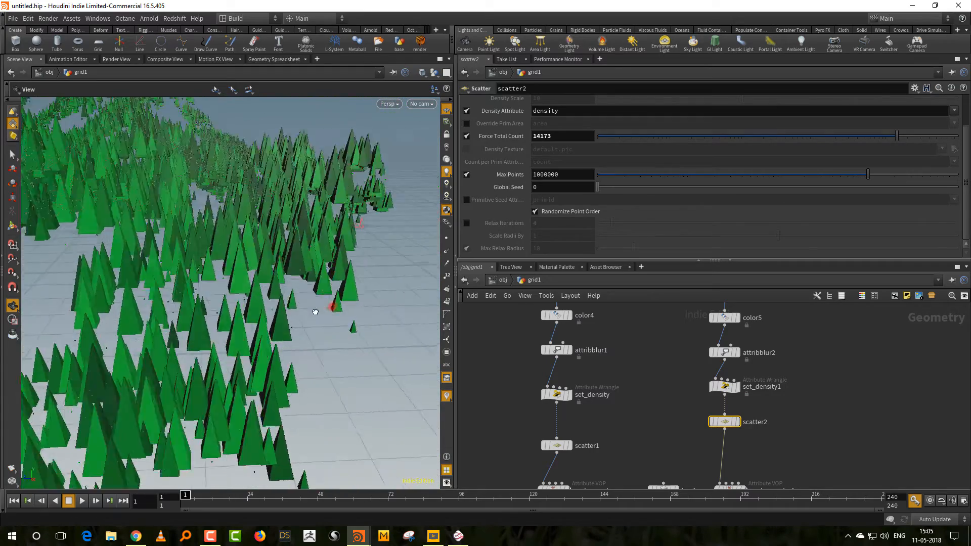
scroll(315, 312, "down", 5)
scroll(779, 361, "down", 5)
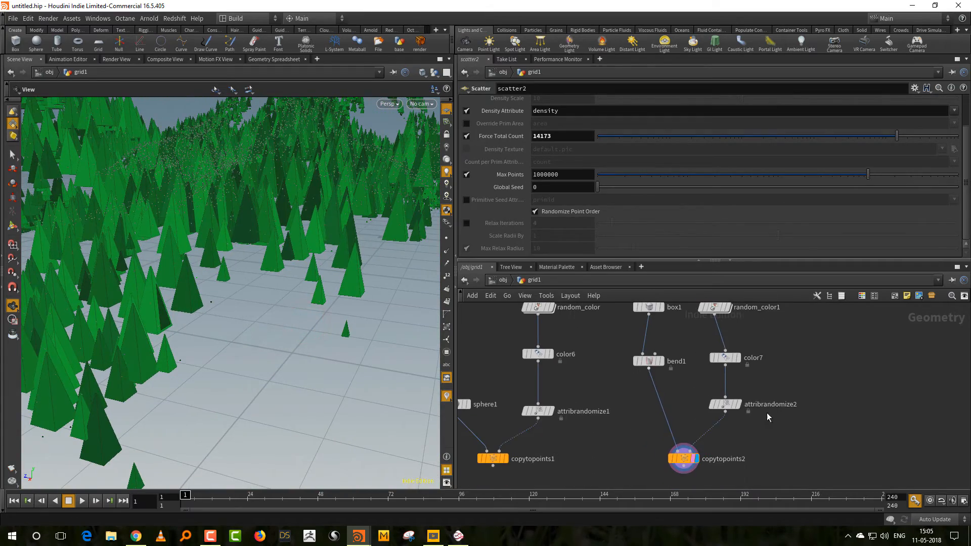
Step: Rename the attribrandomize2 node to random_size
left_click_drag(740, 410, 730, 409)
double_click(747, 404)
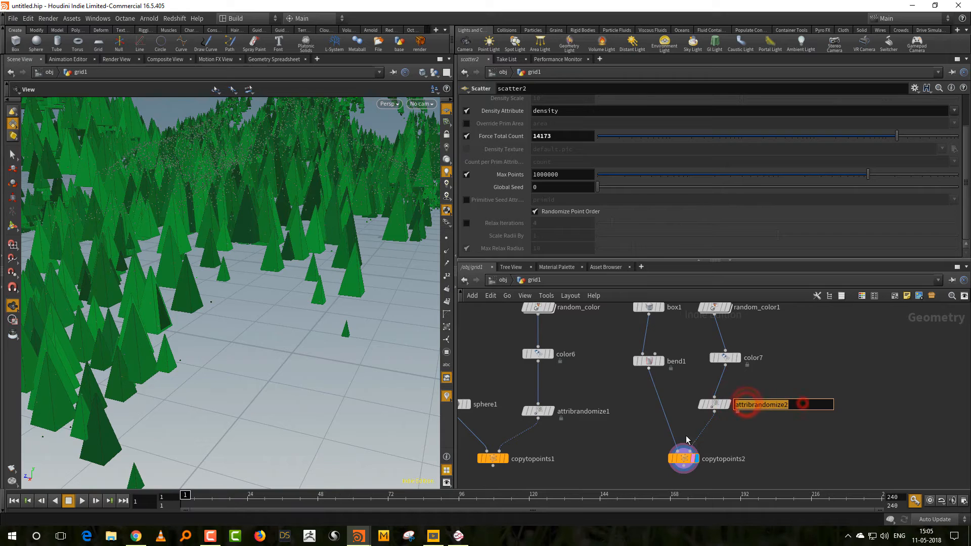
type("rando")
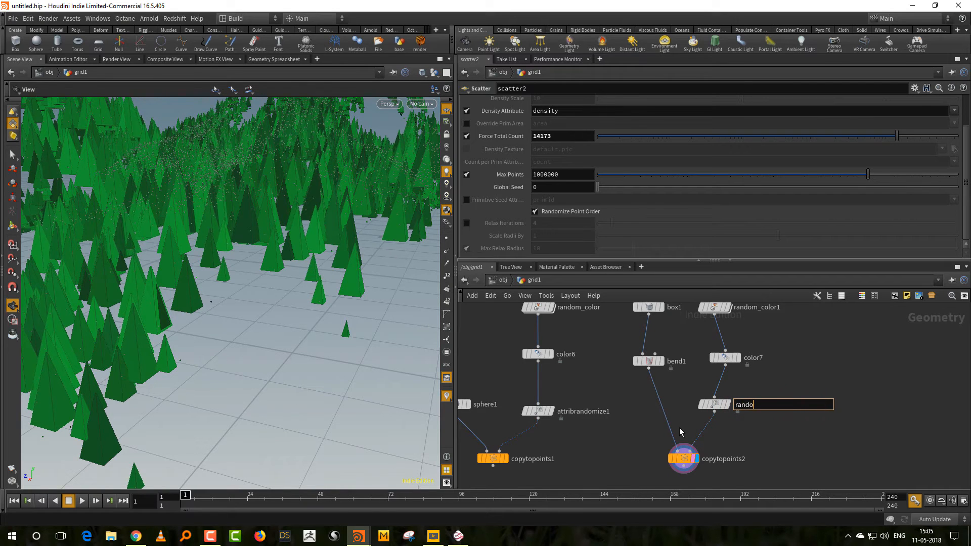
type("m_size")
key("Return")
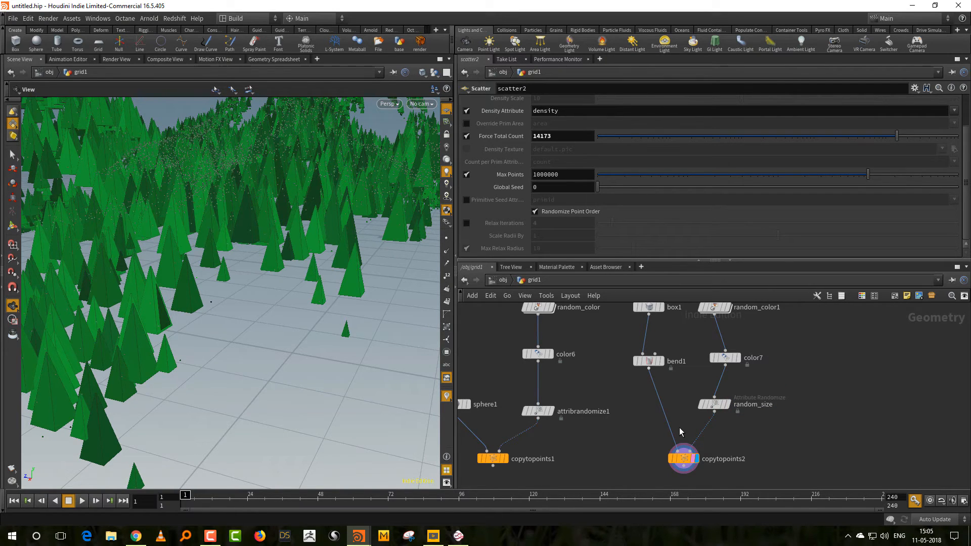
Step: Insert a new Attribute Randomize node between random_size and copytopoints2
left_click_drag(684, 458, 678, 468)
middle_click_drag(723, 452, 730, 422)
left_click(731, 416)
key("Tab")
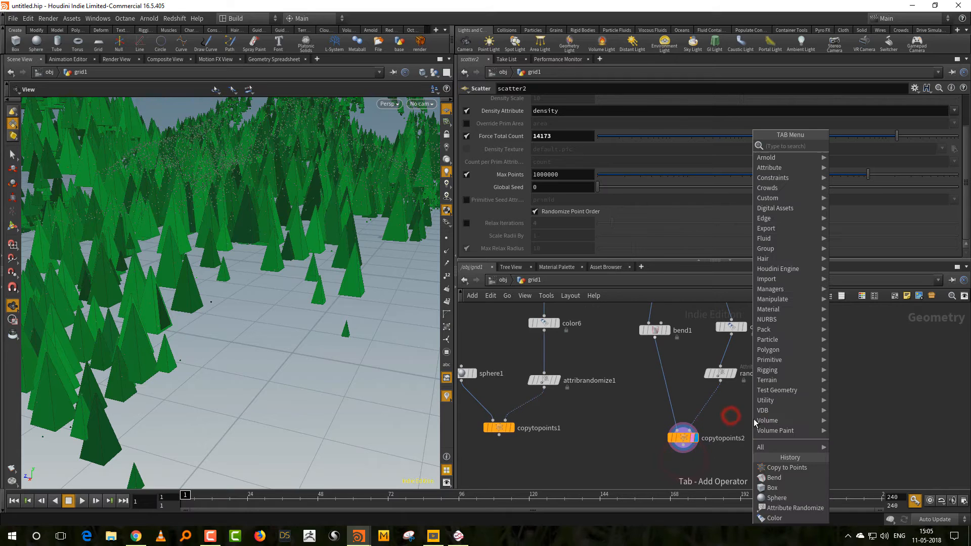
type("random")
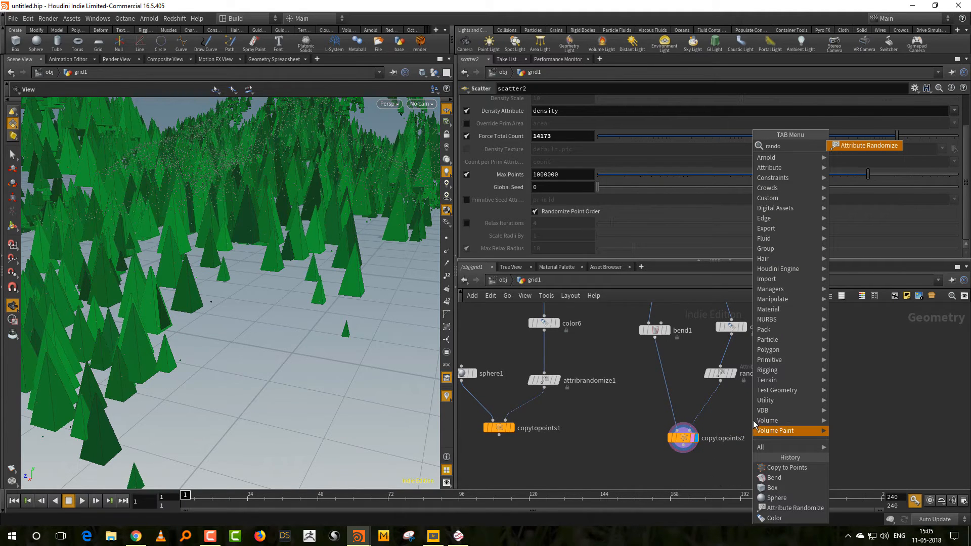
left_click(868, 145)
left_click(715, 404)
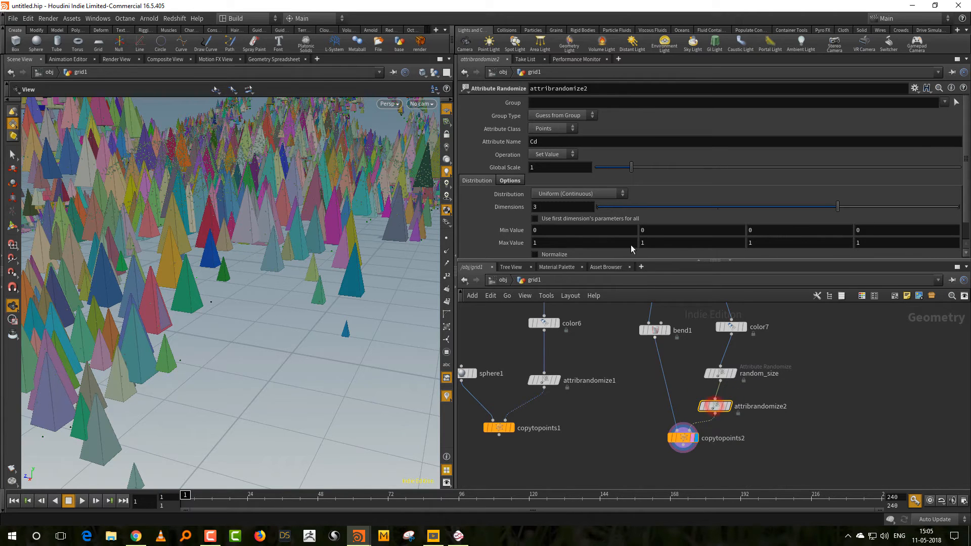
Step: Make the new randomize node drive the orient attribute with 4 dimensions
double_click(531, 142)
type("orient")
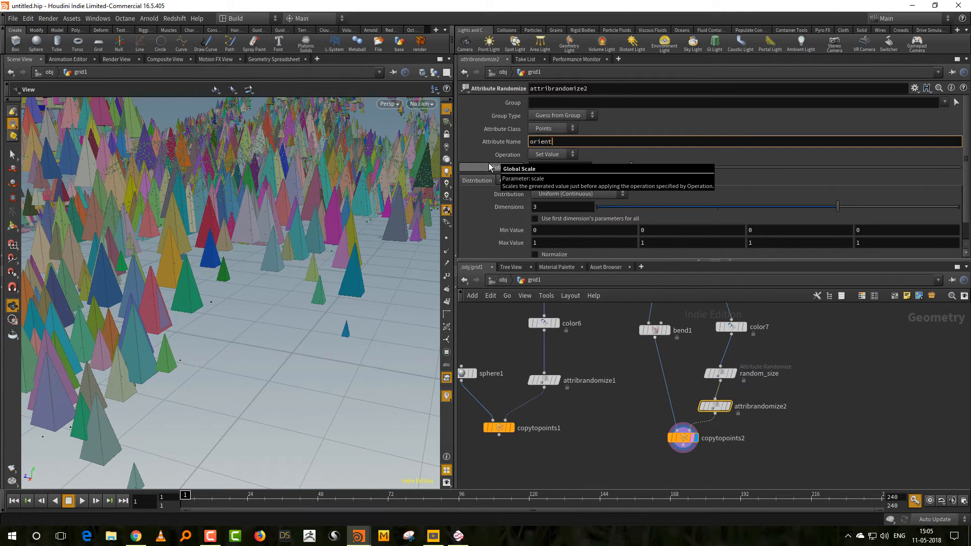
key("Return")
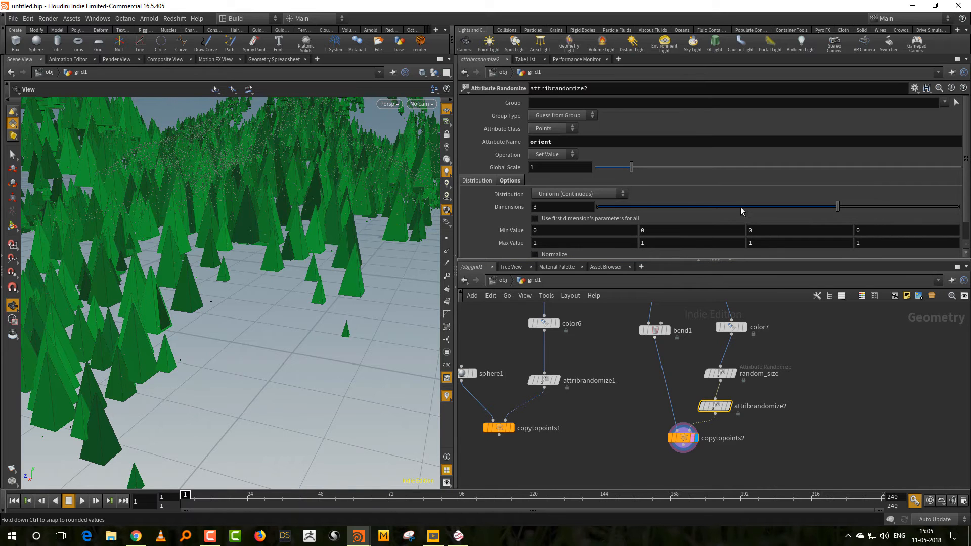
left_click(957, 207)
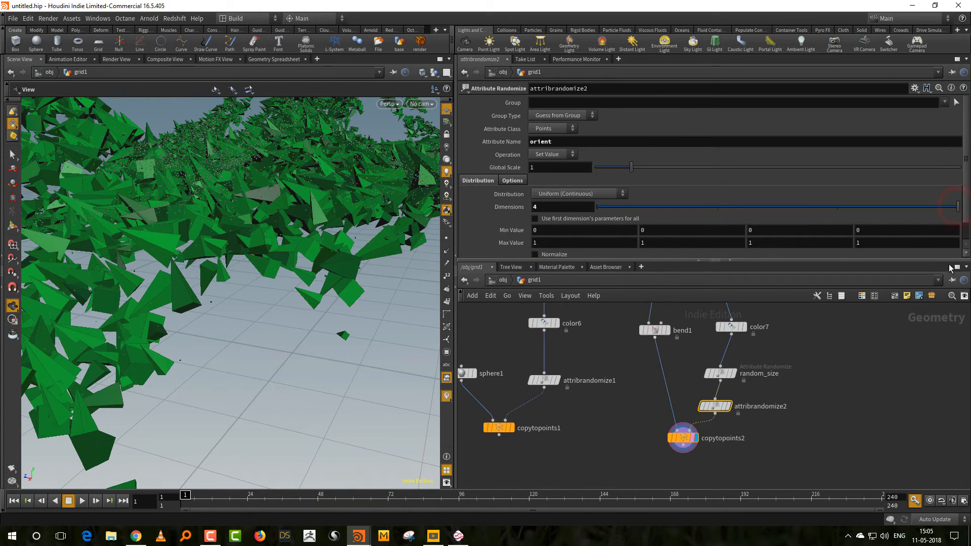
left_click_drag(311, 267, 336, 262)
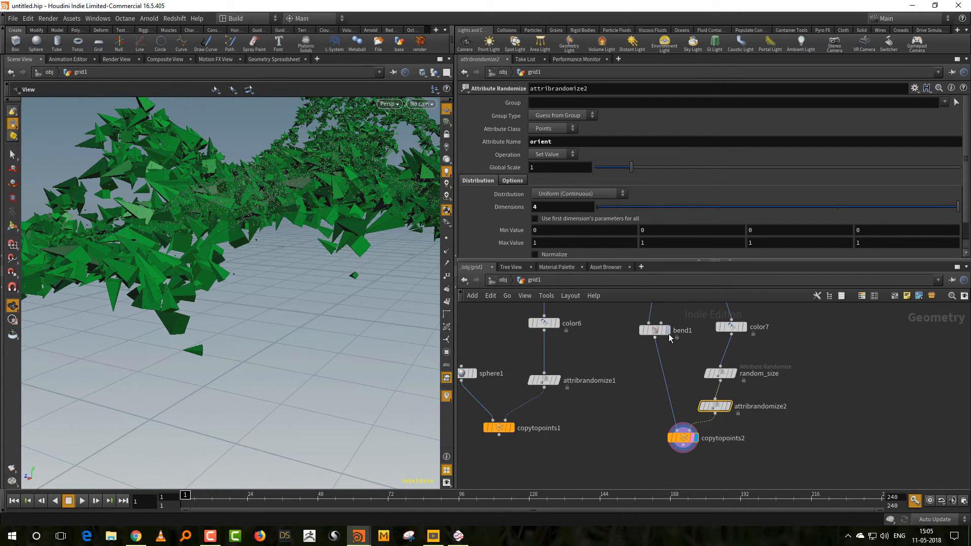
Step: Set the first and third Max Value components of the orient randomization to 0 and inspect the trees
left_click(544, 243)
type("0")
key("Return")
left_click(766, 243)
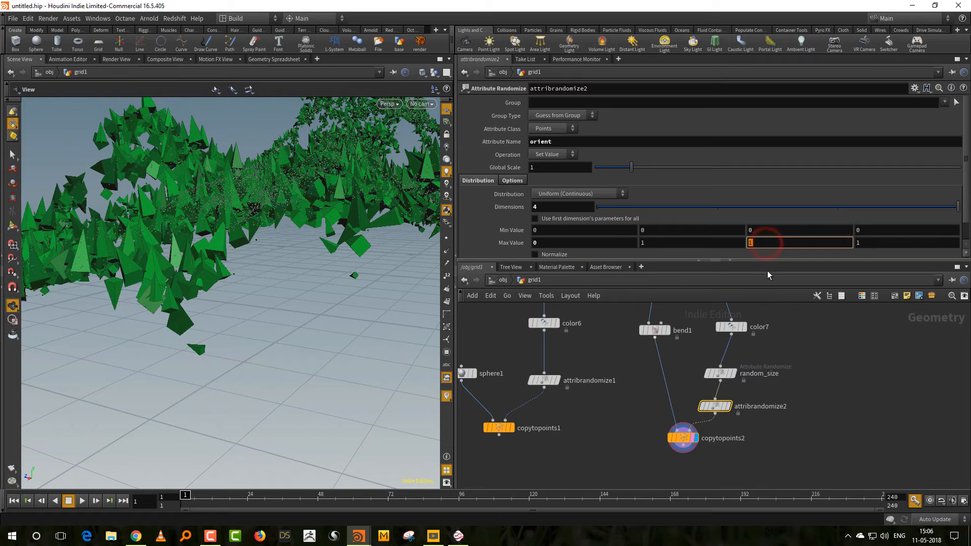
type("0")
key("Return")
left_click_drag(327, 231, 299, 319)
middle_click_drag(293, 360, 300, 429)
scroll(300, 430, "up", 4)
middle_click_drag(298, 333, 372, 358)
scroll(277, 341, "down", 4)
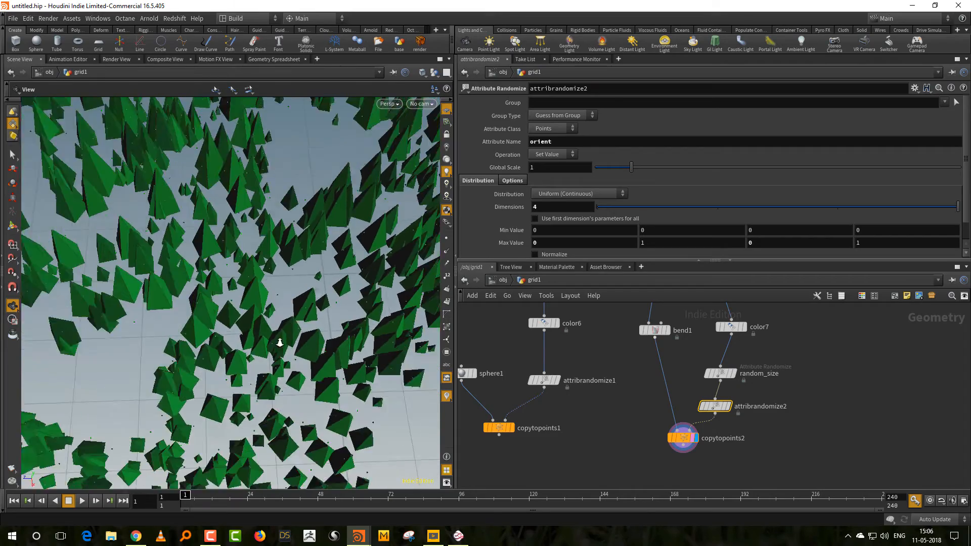
left_click_drag(277, 340, 255, 381)
scroll(256, 381, "down", 3)
Step: Add a Merge node combining copytopoints1 and copytopoints2, and display it
middle_click_drag(608, 448, 657, 426)
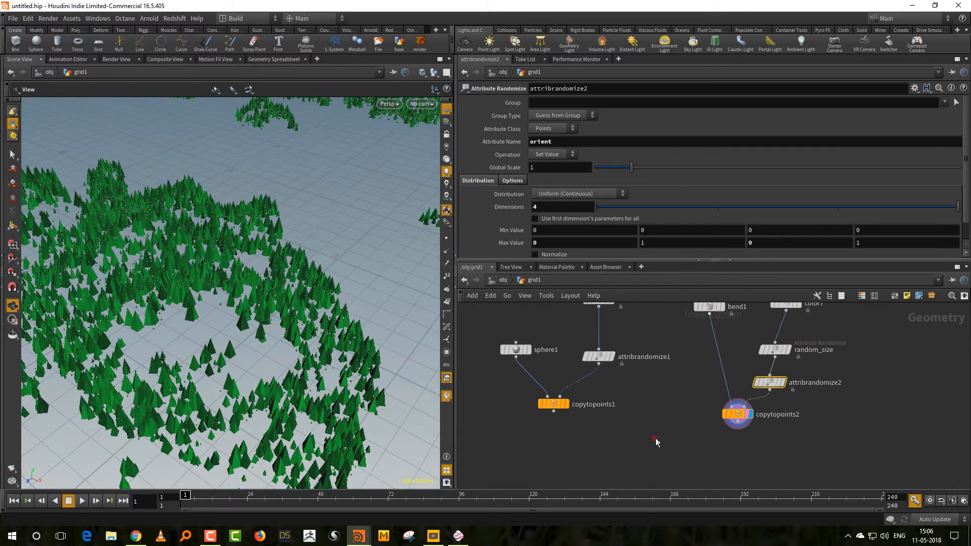
key("Tab")
type("mer")
left_click(778, 145)
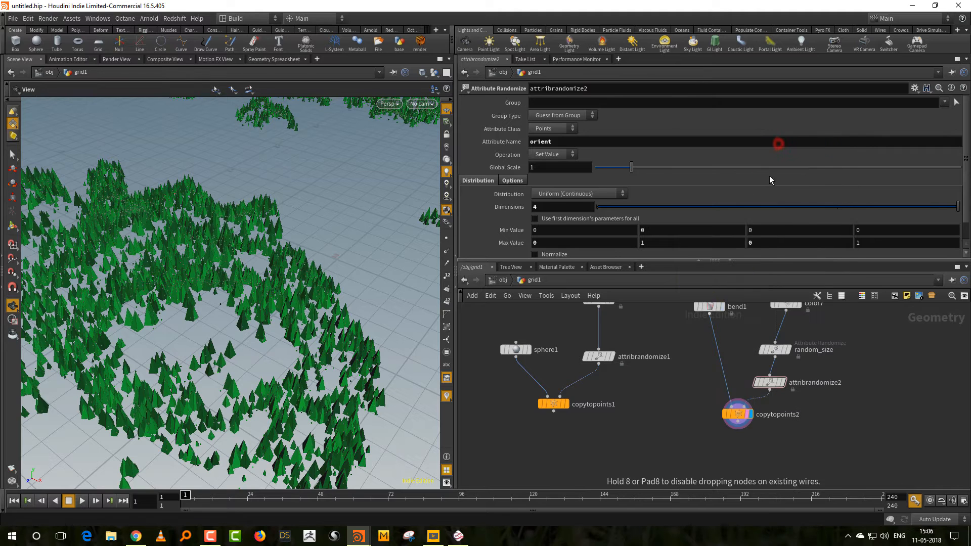
left_click(656, 476)
left_click_drag(553, 411, 656, 464)
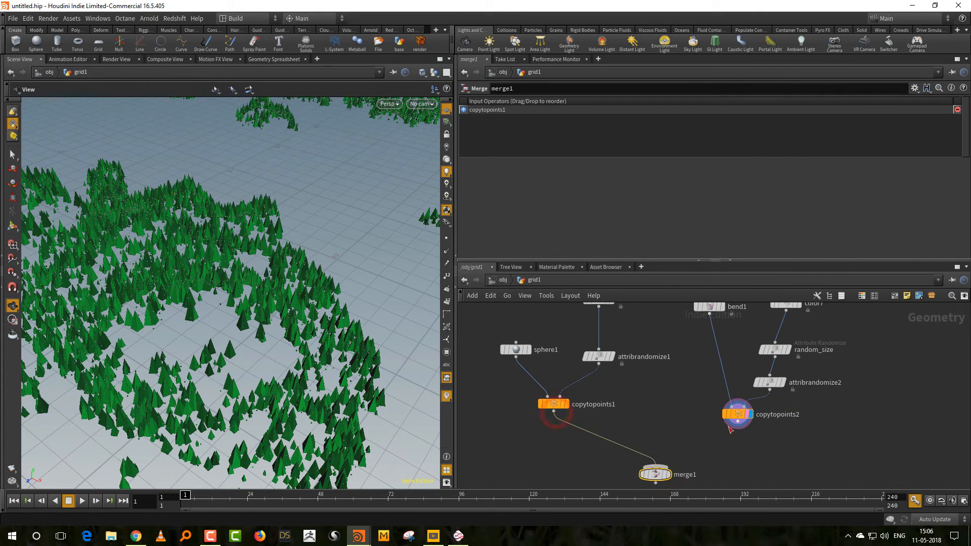
left_click_drag(738, 422, 659, 462)
left_click(656, 467)
left_click(670, 474)
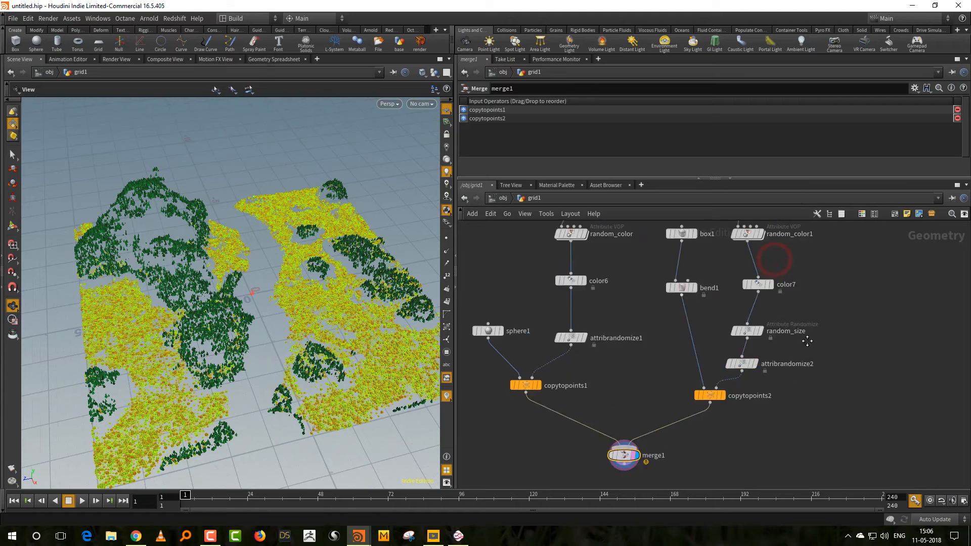
Step: Wire the terrain from color3 into merge1, routing the connection around the tree branch with network dots
middle_click_drag(808, 341, 816, 352)
scroll(831, 353, "down", 5)
middle_click_drag(830, 353, 708, 417)
middle_click_drag(715, 309, 695, 383)
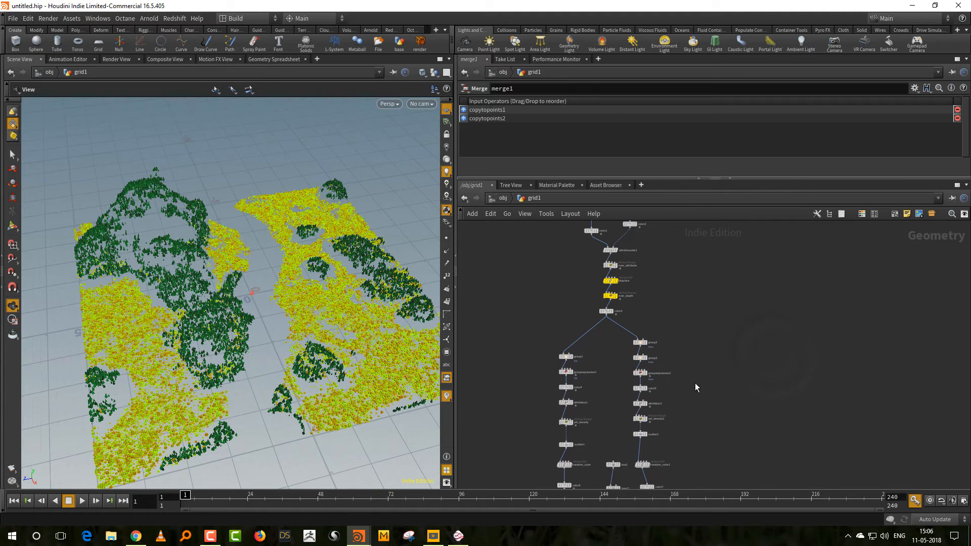
scroll(696, 319, "up", 4)
left_click(542, 306)
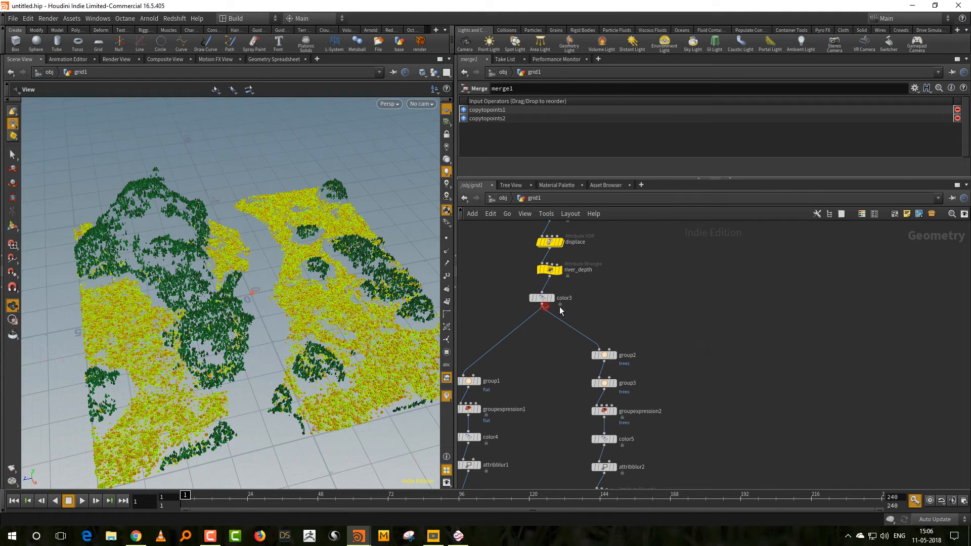
left_click(741, 359, "alt")
middle_click_drag(736, 404, 741, 296)
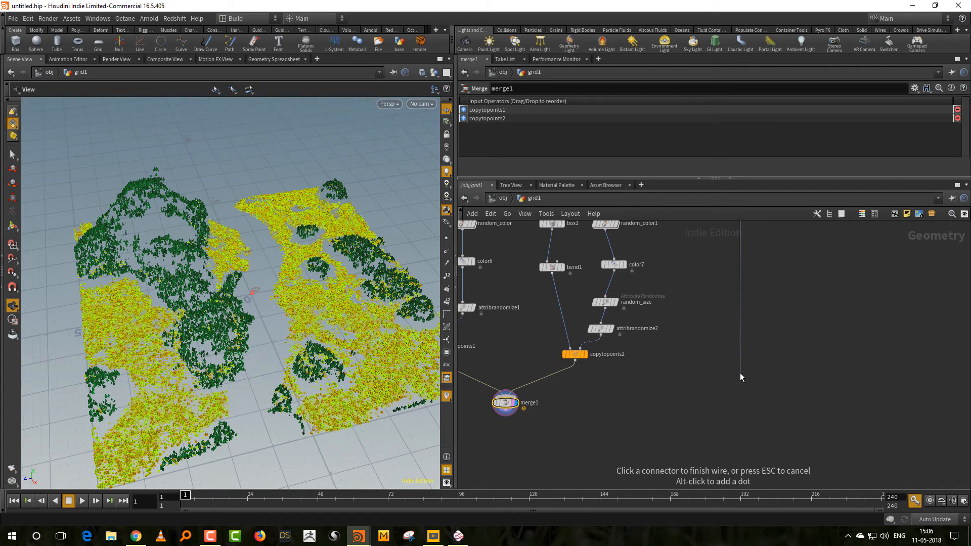
left_click(740, 373, "alt")
left_click(507, 396)
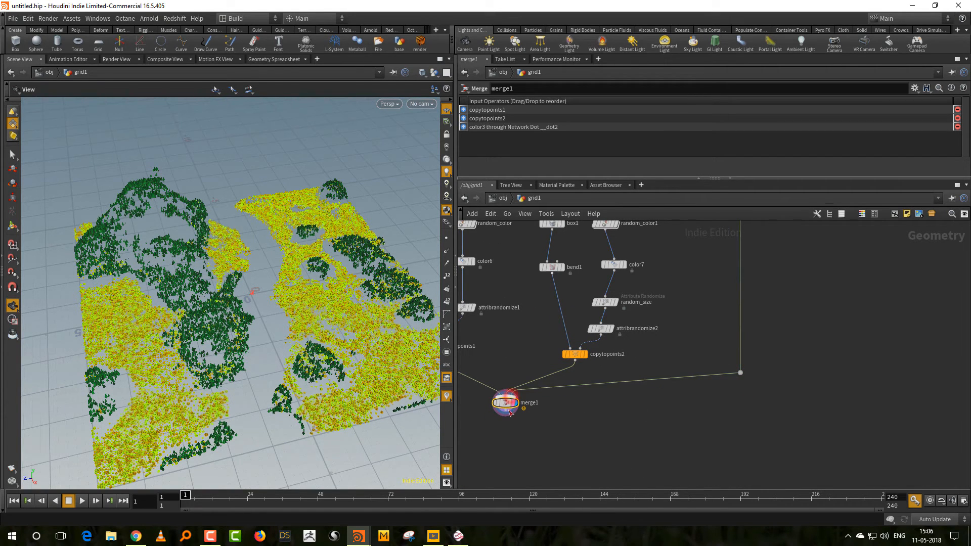
left_click_drag(507, 404, 529, 427)
scroll(303, 374, "up", 5)
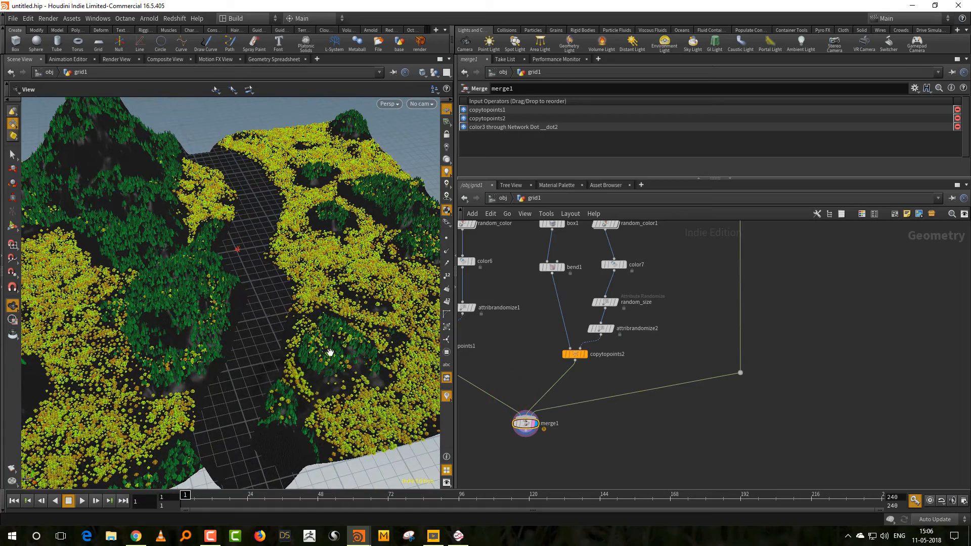
Step: Insert a Color node on the terrain wire to merge1 and set its color to grey 0.502
middle_click_drag(692, 394, 700, 442)
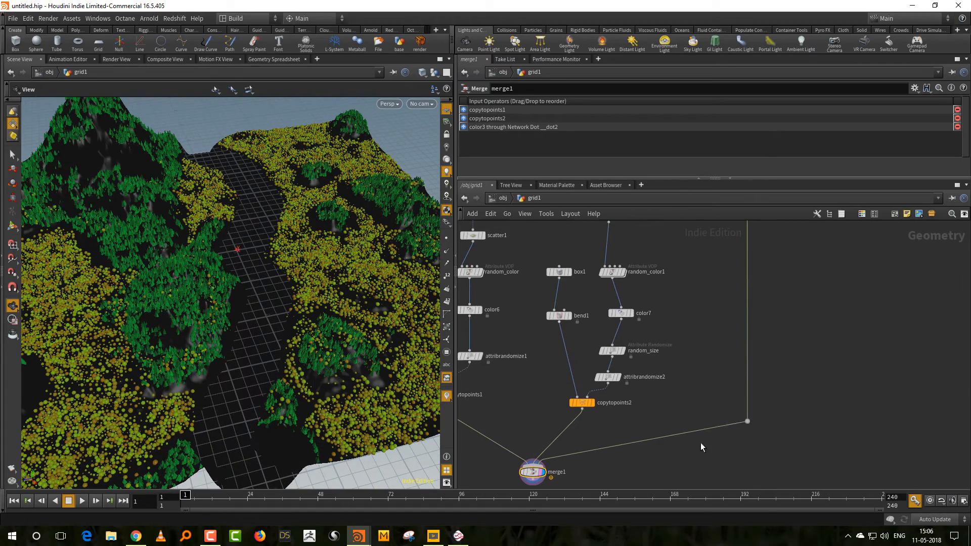
key("Tab")
type("colo")
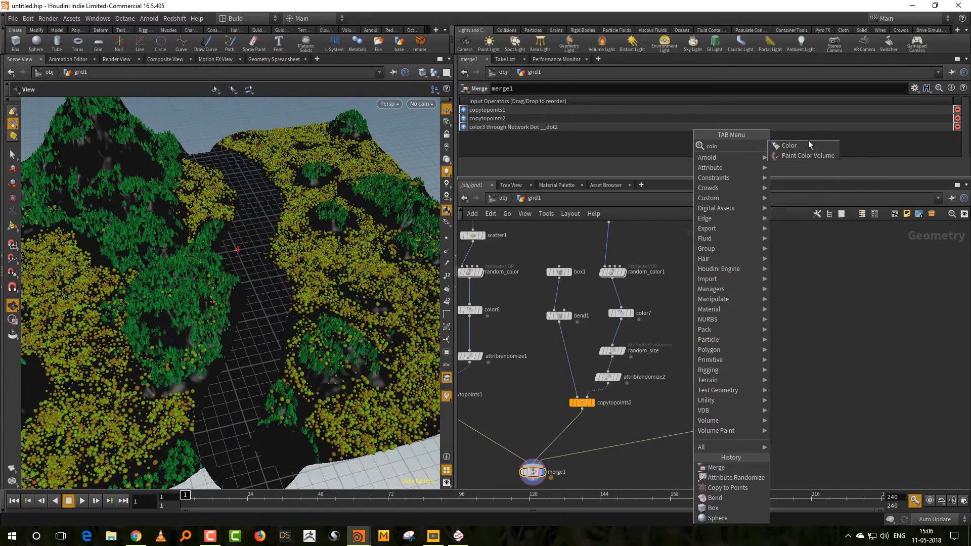
key("Return")
left_click(747, 344)
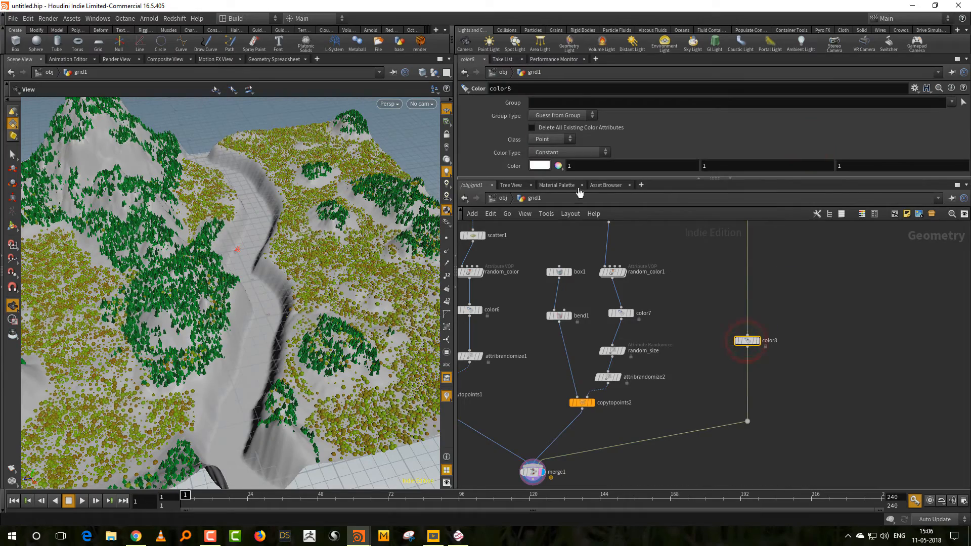
left_click(546, 167)
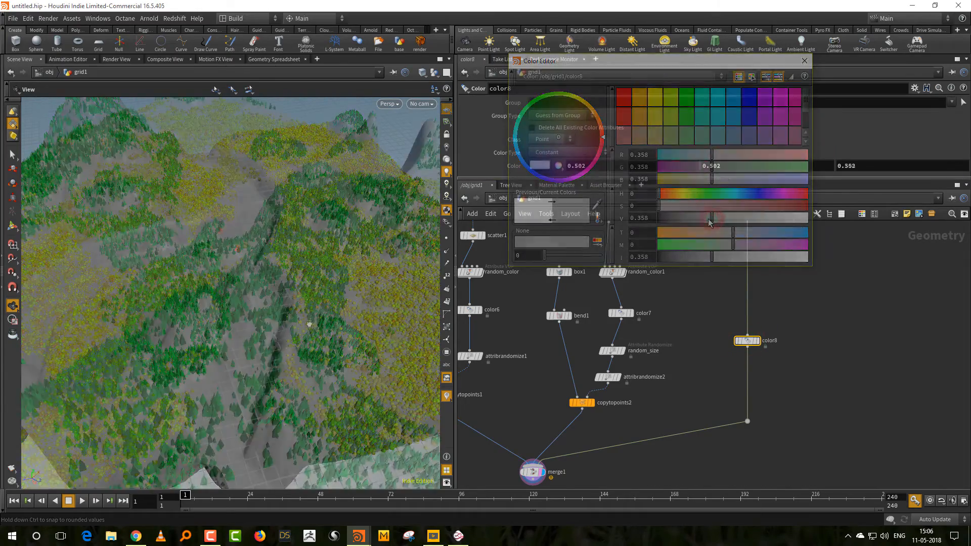
Step: Examine the vegetation-covered terrain from several angles and review the group nodes below color3
middle_click_drag(704, 362, 703, 472)
middle_click_drag(773, 380, 776, 479)
middle_click_drag(776, 344, 782, 412)
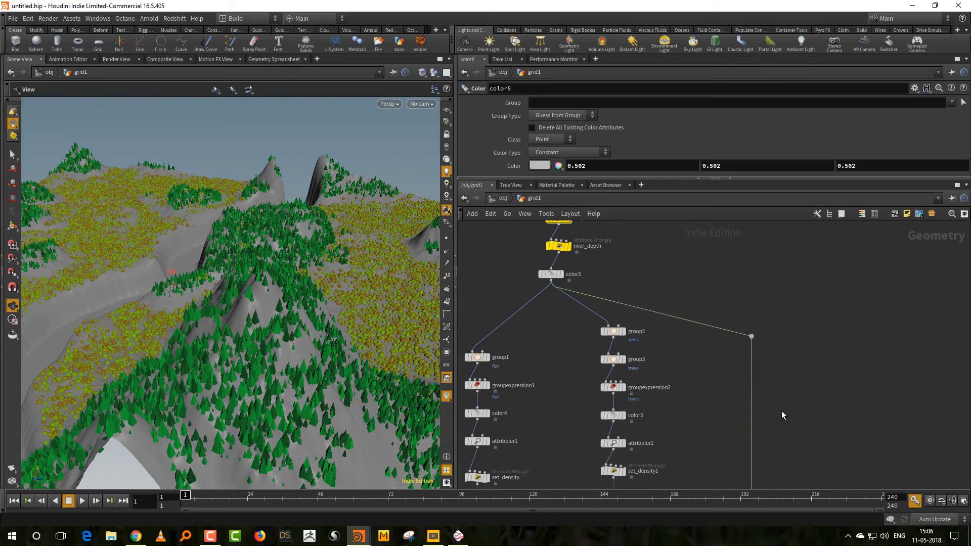
middle_click_drag(703, 405, 751, 498)
left_click_drag(604, 371, 611, 367)
middle_click_drag(587, 459, 616, 398)
left_click_drag(312, 367, 335, 399)
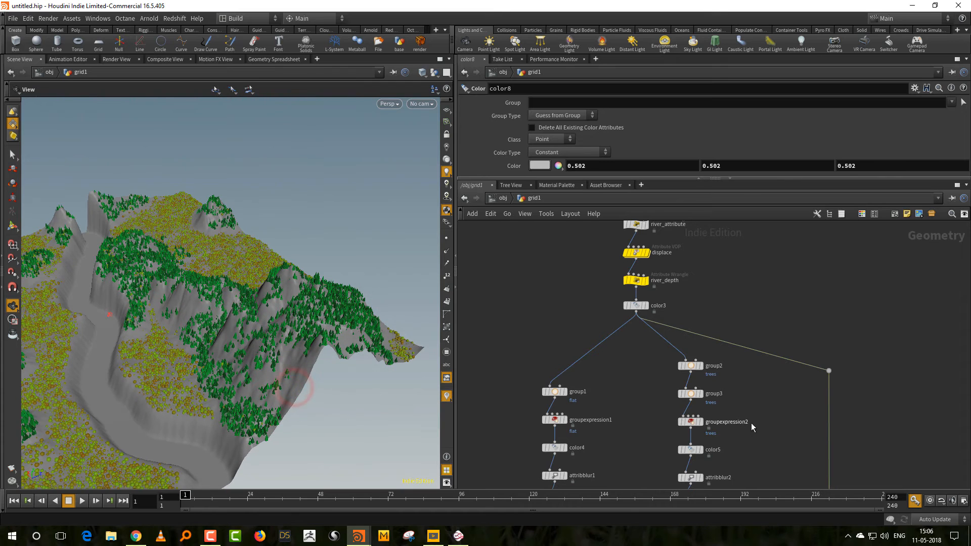
middle_click_drag(751, 422, 785, 390)
left_click_drag(643, 342, 627, 402)
left_click_drag(637, 348, 606, 417, "shift")
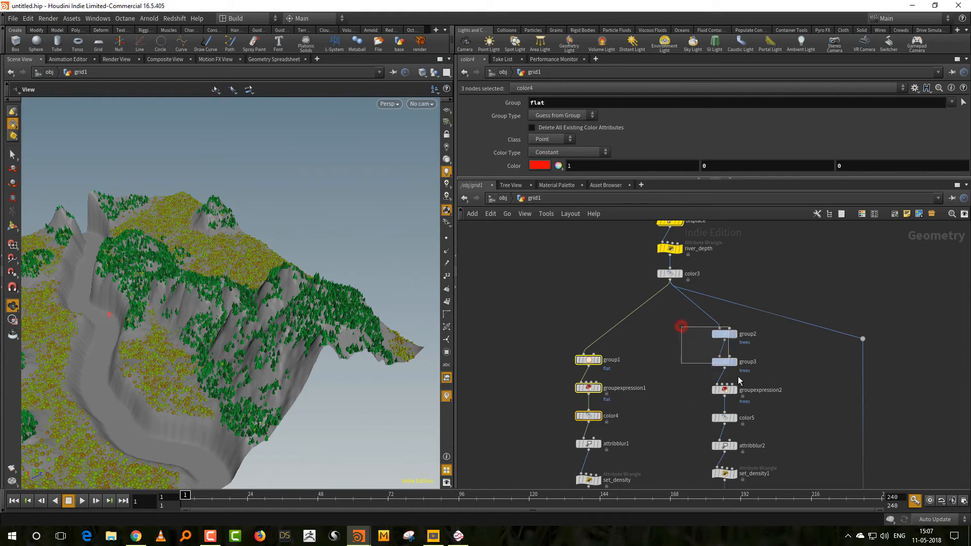
Step: Duplicate group2, group3, groupexpression2 and color5, and insert the copies into the terrain wire to merge1
left_click_drag(753, 418, 755, 426)
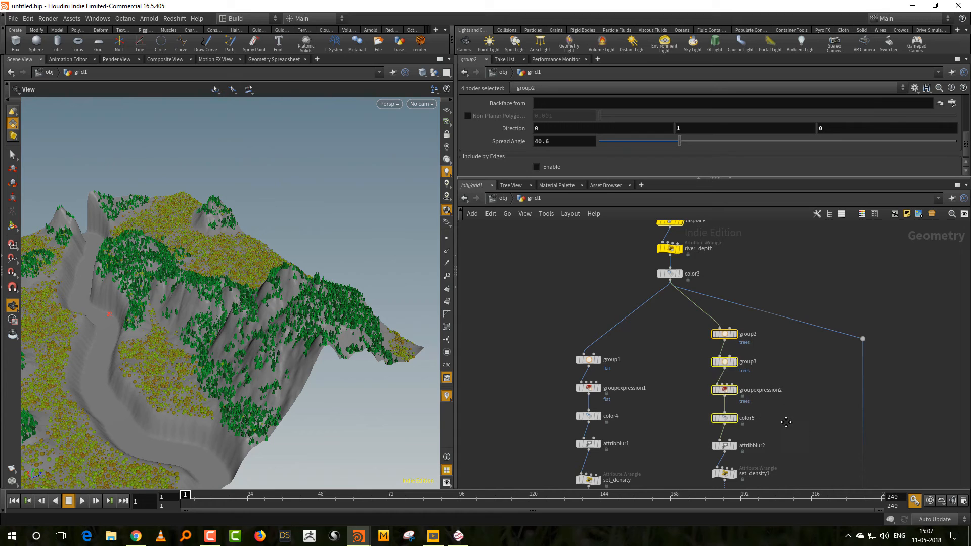
middle_click_drag(805, 434, 776, 416)
key("ctrl+c")
key("ctrl+v")
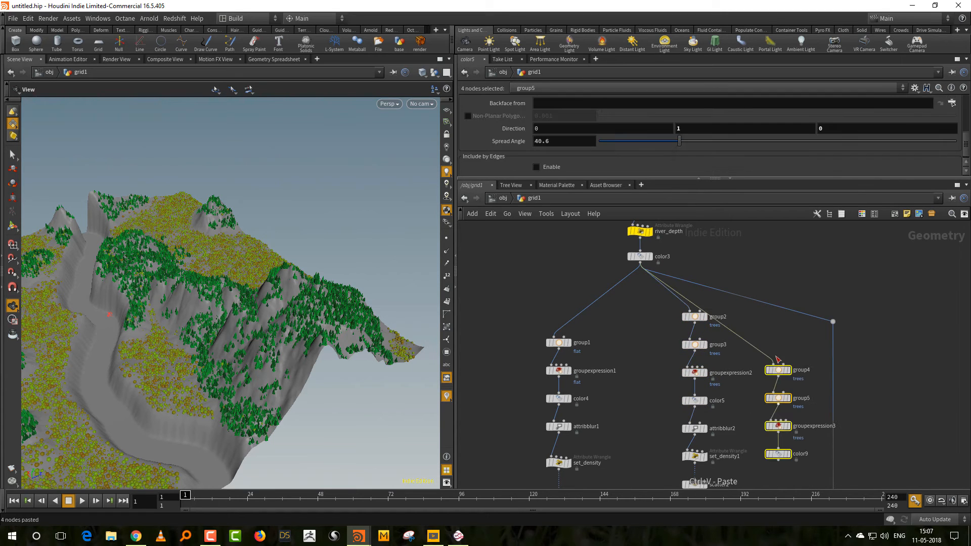
left_click_drag(779, 368, 832, 371)
left_click(884, 337)
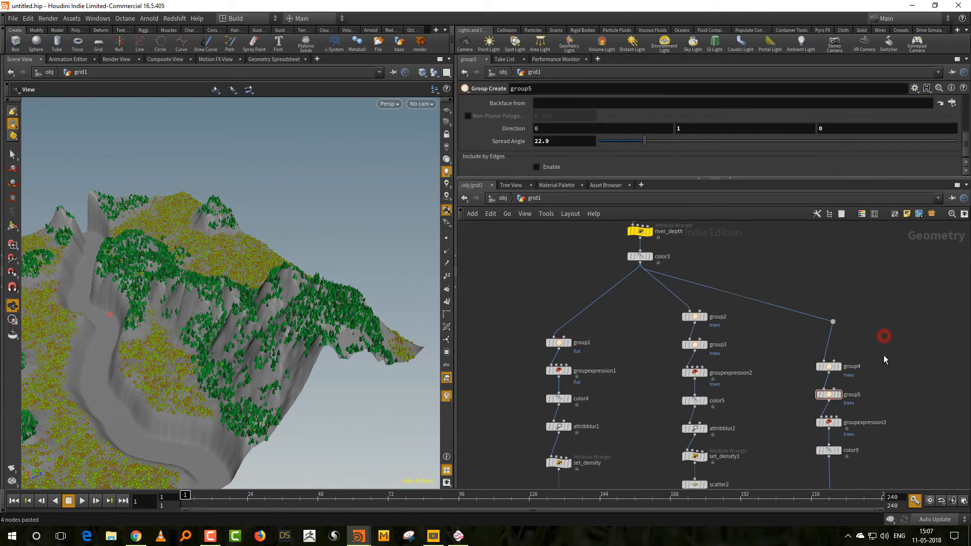
Step: Delete the color8 node from the terrain branch
scroll(875, 377, "up", 3)
middle_click_drag(862, 457, 856, 347)
middle_click_drag(843, 417, 842, 330)
left_click_drag(858, 363, 785, 402)
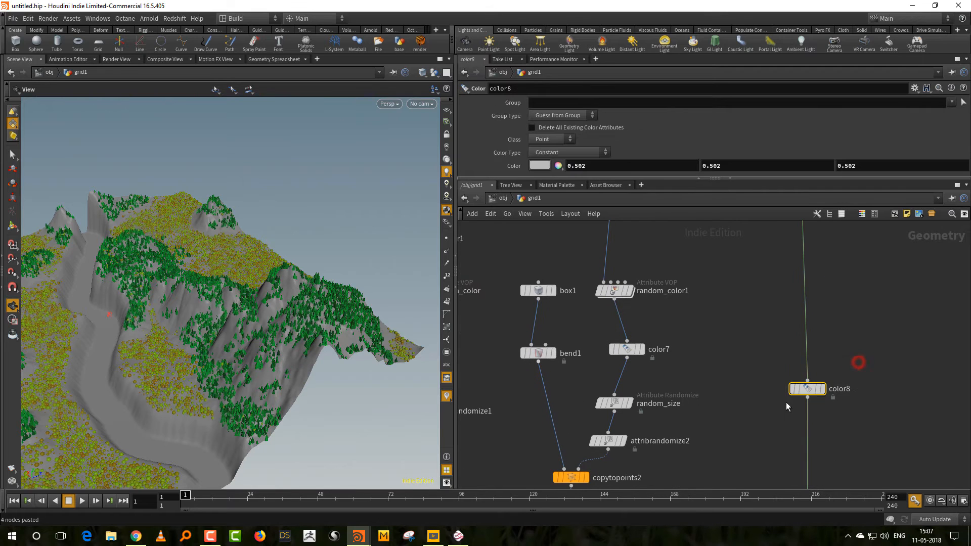
key("Delete")
Step: Display the color9 node and inspect the tree group's coloring on the terrain
middle_click_drag(833, 333, 803, 508)
scroll(824, 326, "up", 3)
left_click(772, 373)
left_click(761, 373)
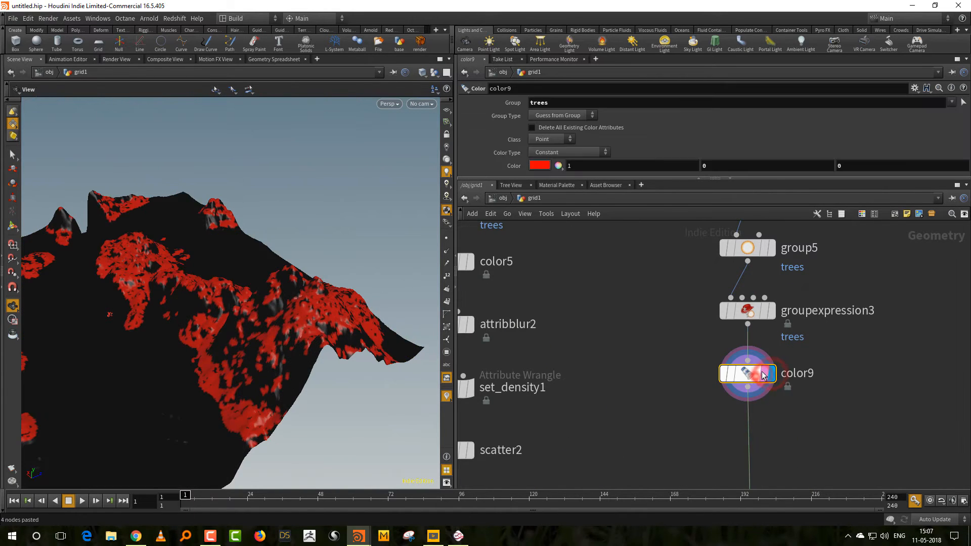
left_click_drag(298, 417, 410, 412)
Step: Insert a Color node into the terrain wire above group4
middle_click_drag(824, 268, 820, 475)
key("Tab")
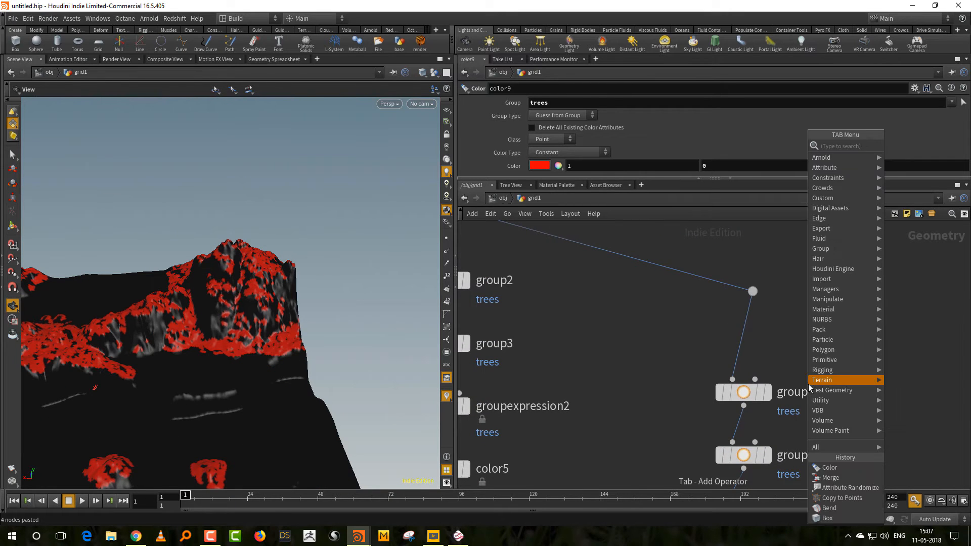
type("colo")
left_click(904, 144)
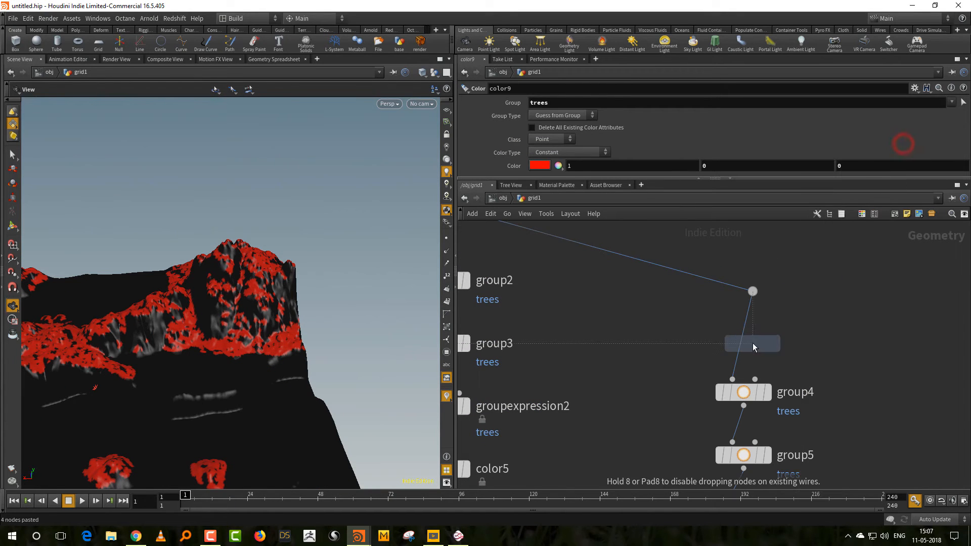
left_click(742, 342)
left_click(743, 345)
Step: Set the new color8 node to a dark gray of 0.154 in all three channels
left_click(539, 166)
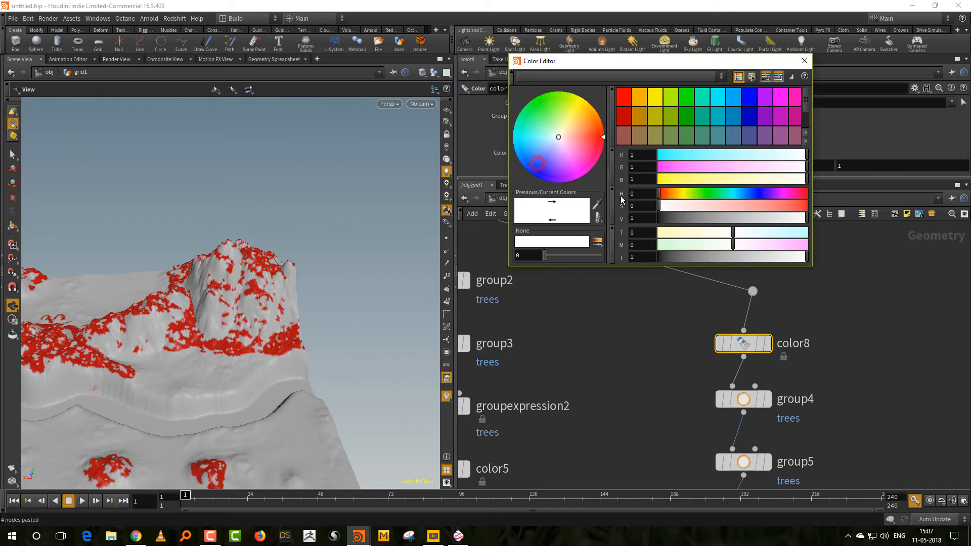
left_click_drag(693, 216, 681, 220)
left_click(804, 61)
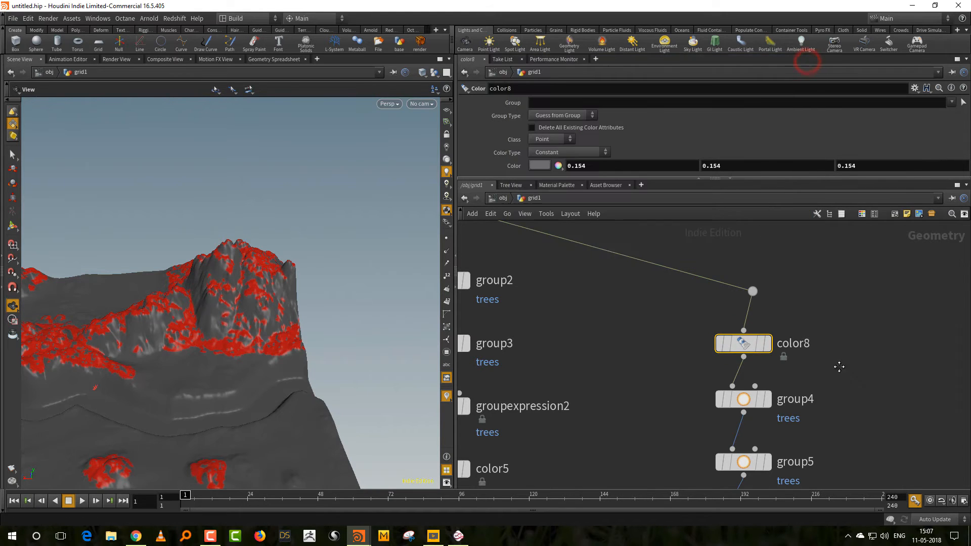
Step: Change the trees color in color9 to a dark green of about 0, 0.461, 0.061
middle_click_drag(816, 464, 794, 407)
left_click_drag(794, 349, 747, 371)
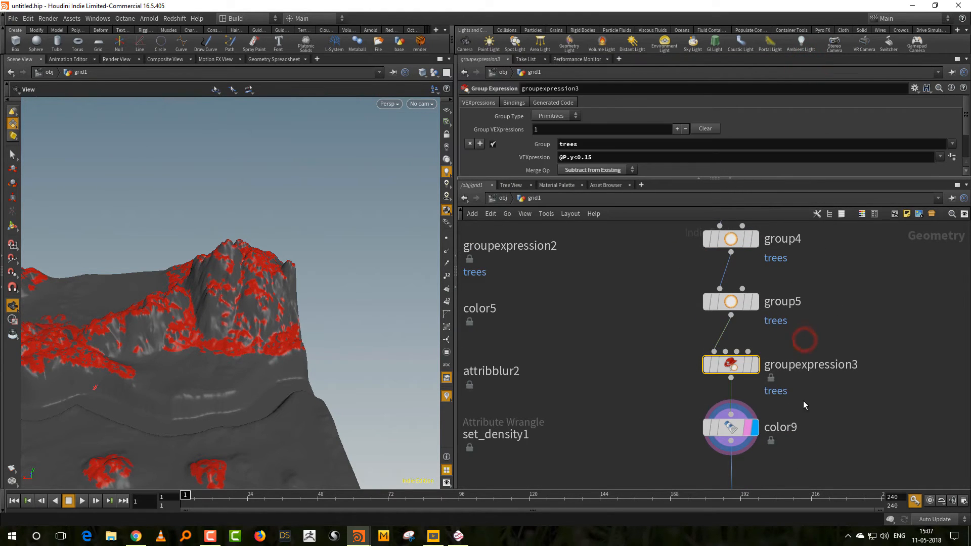
left_click_drag(801, 400, 750, 430)
left_click(558, 165)
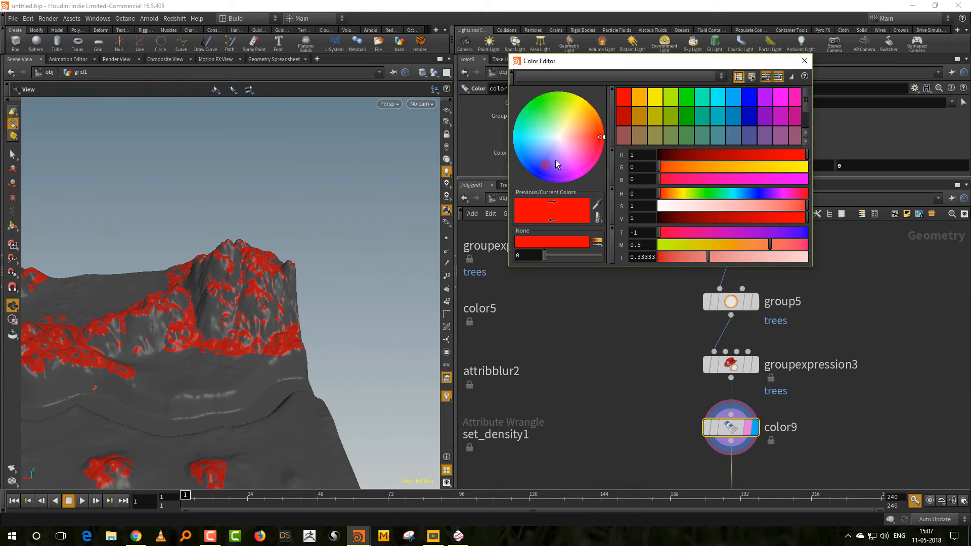
left_click(724, 194)
left_click(783, 204)
left_click(695, 215)
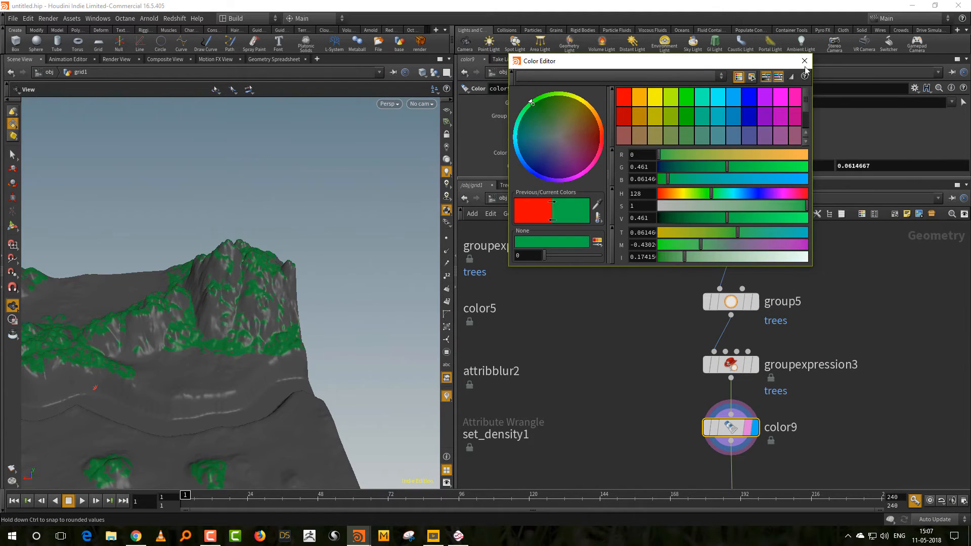
left_click(804, 61)
scroll(792, 306, "up", 2)
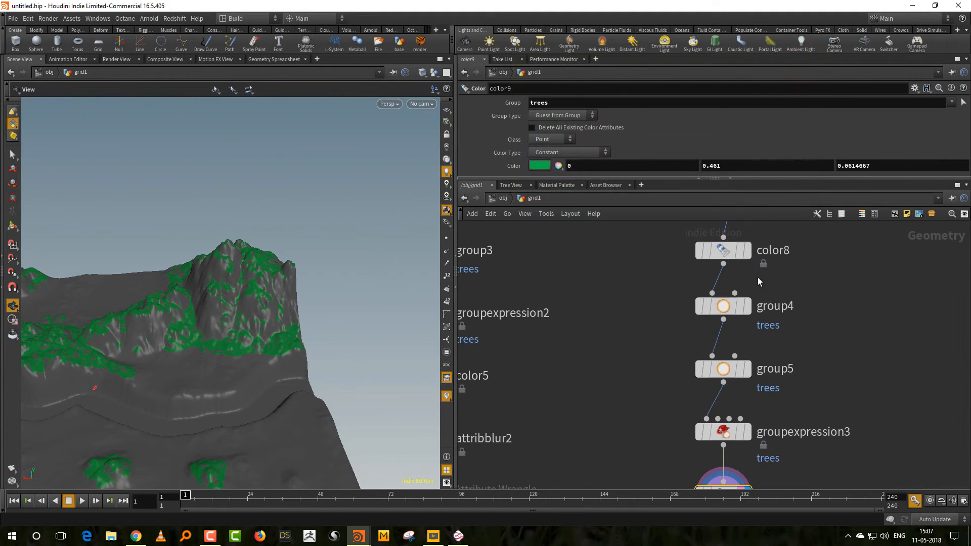
Step: Enlarge the parameter area and adjust group5's normal spread angle so green covers more of the slopes
left_click_drag(666, 178, 666, 255)
left_click_drag(788, 375, 697, 422)
left_click_drag(660, 215, 654, 215)
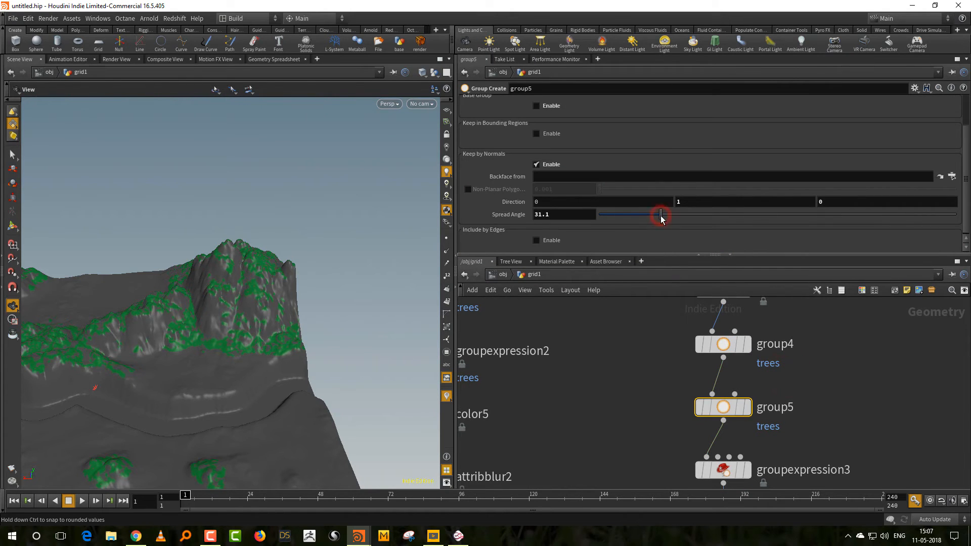
middle_click_drag(665, 388, 655, 412)
left_click_drag(650, 354, 721, 380)
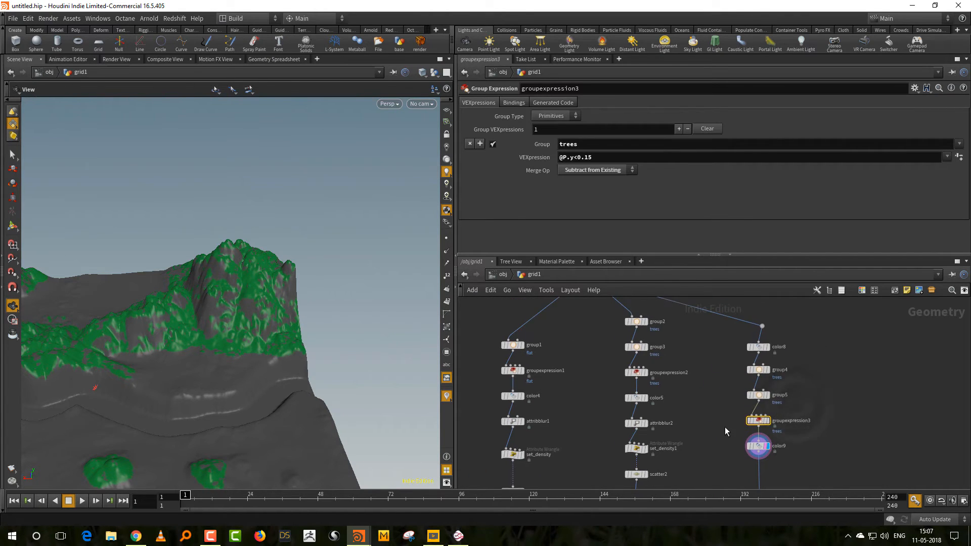
Step: Duplicate group1, groupexpression1 and color4, and insert the copies into the terrain wire below color9
left_click_drag(562, 336, 486, 404)
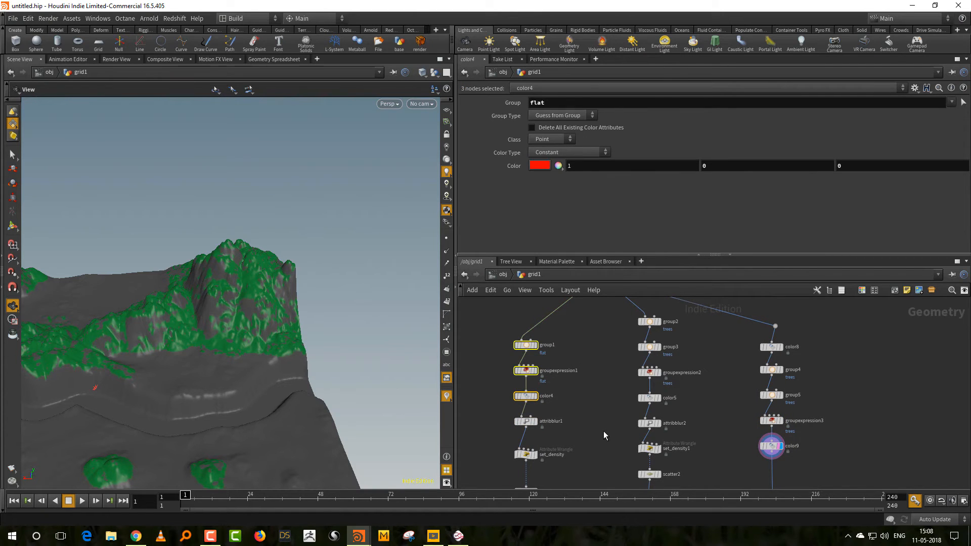
key("ctrl+c")
key("ctrl+v")
left_click_drag(606, 405, 751, 406)
left_click(613, 378)
left_click(788, 393)
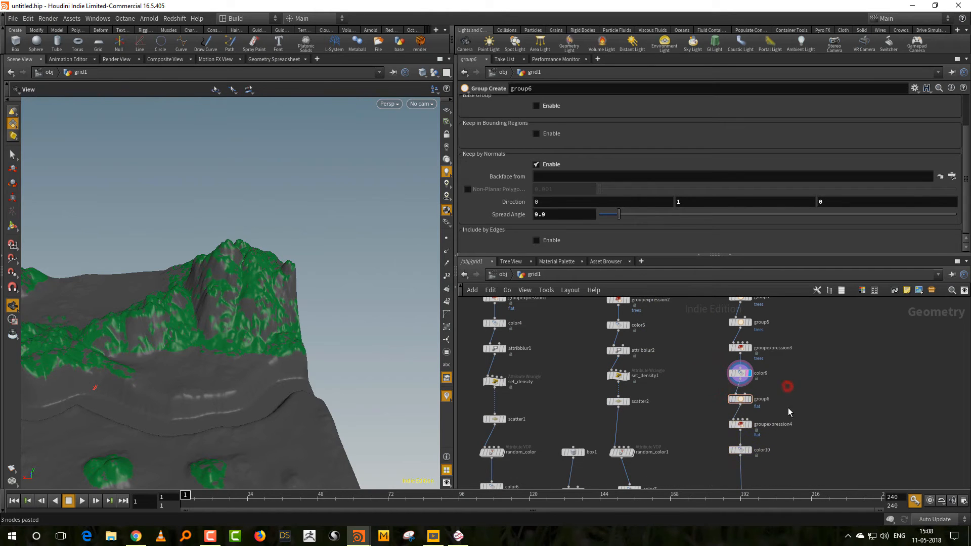
Step: Display the color10 node and view the flat group's coloring across the mountain and river
left_click(744, 451)
left_click(741, 453)
left_click_drag(256, 385, 347, 351)
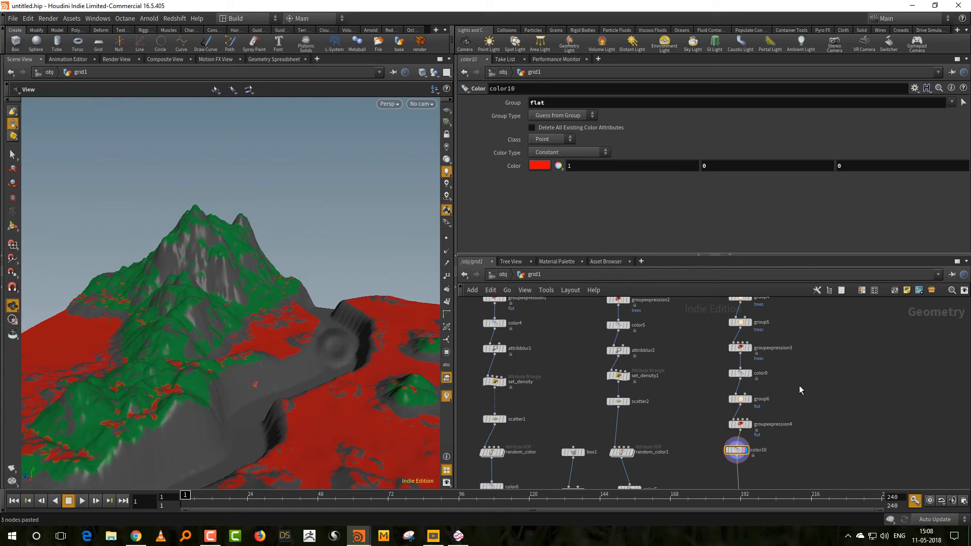
Step: Raise the normal spread angle of group6 to 35.7
middle_click_drag(773, 394, 781, 406)
left_click(753, 410)
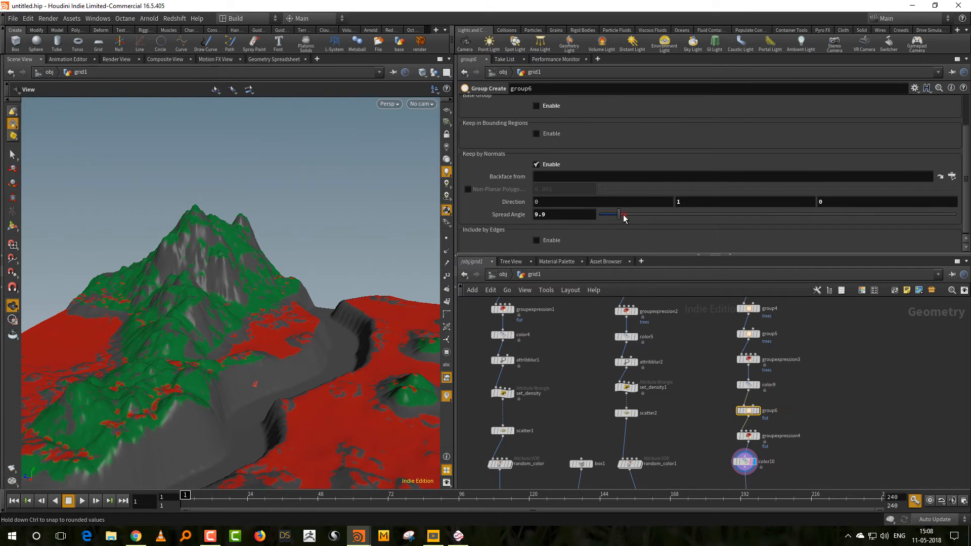
left_click_drag(636, 214, 670, 218)
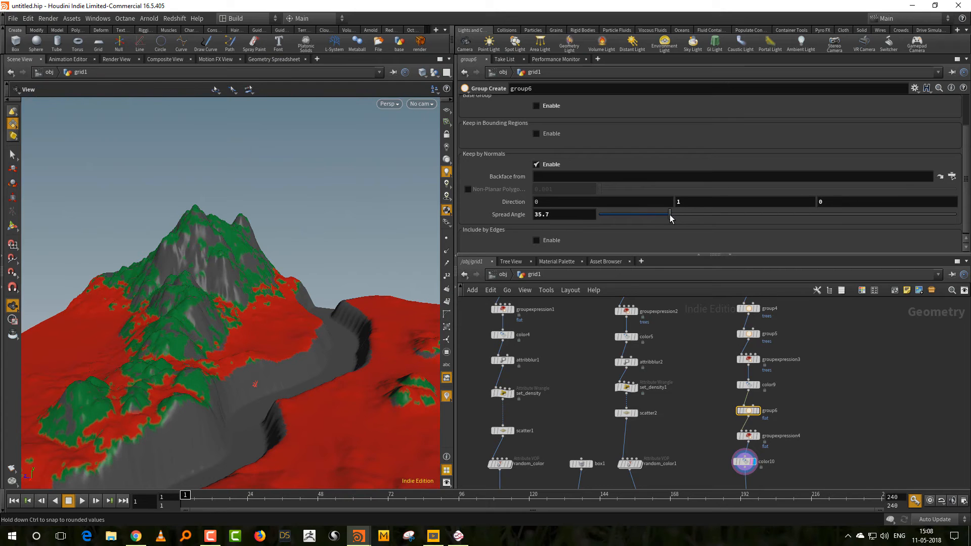
Step: Change the flat group's color in color10 to a bright yellow-green of 0.3, 1, 0
left_click_drag(711, 478, 707, 479)
left_click(536, 166)
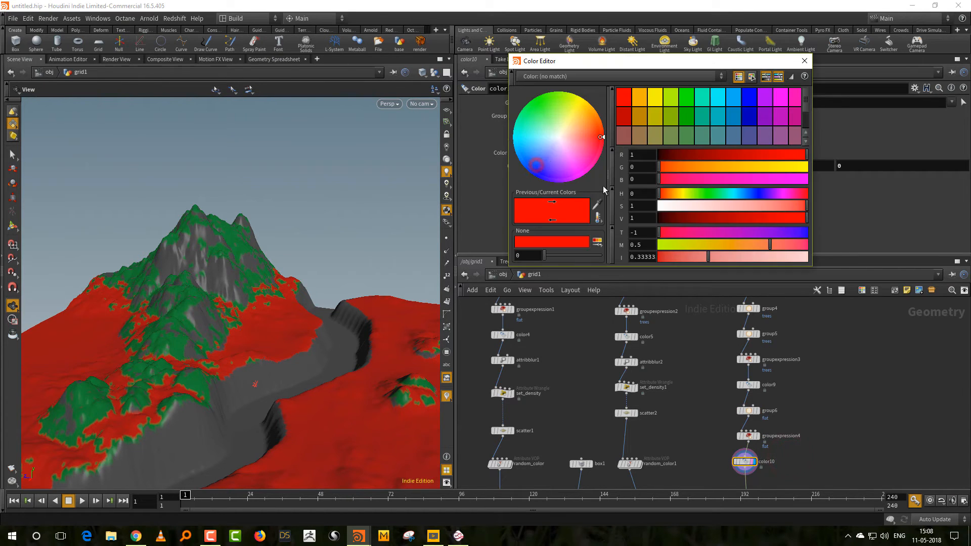
left_click(702, 194)
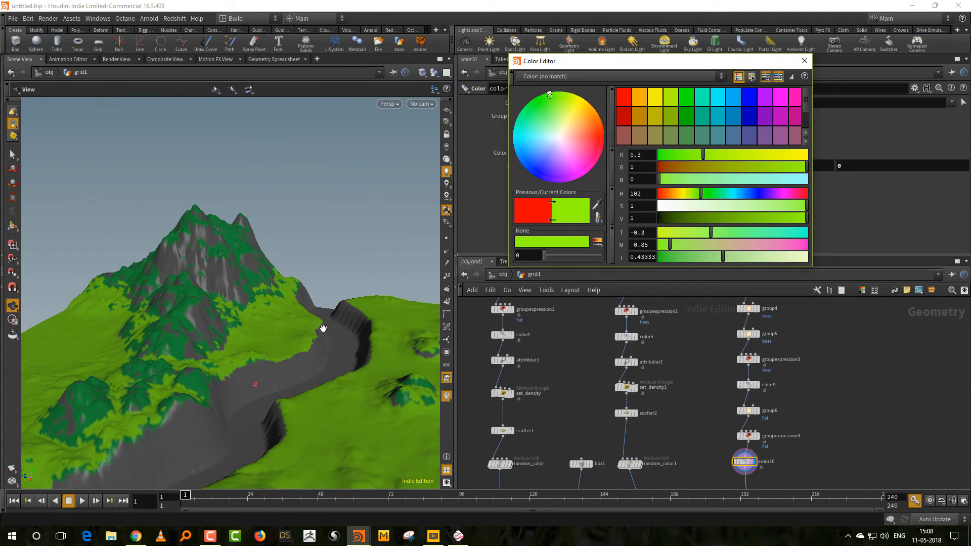
left_click_drag(321, 325, 329, 379)
left_click(805, 62)
Step: Insert a Group Expression node into the terrain wire below color10 and display it
middle_click_drag(833, 396, 819, 338)
right_click_drag(794, 385, 759, 433)
middle_click_drag(758, 432, 756, 395)
key("Tab")
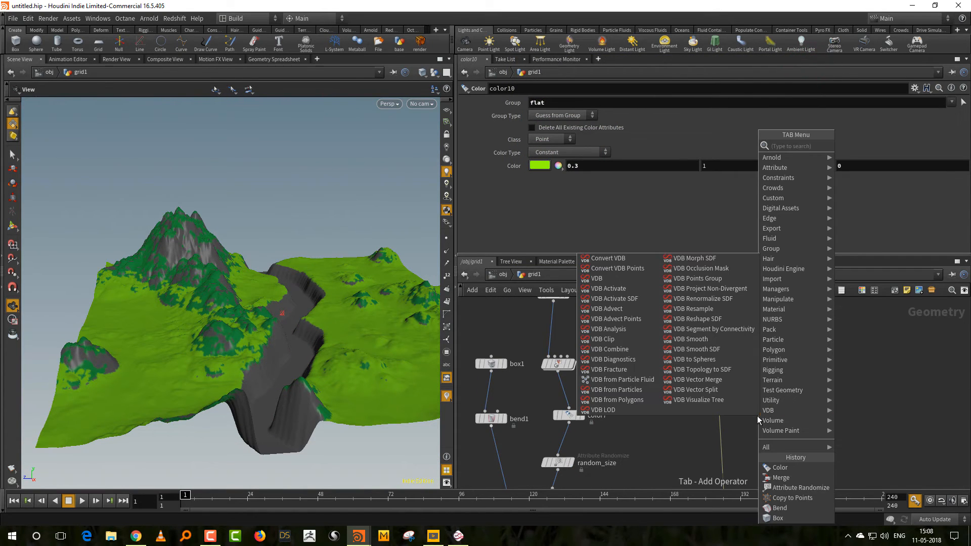
type("grou")
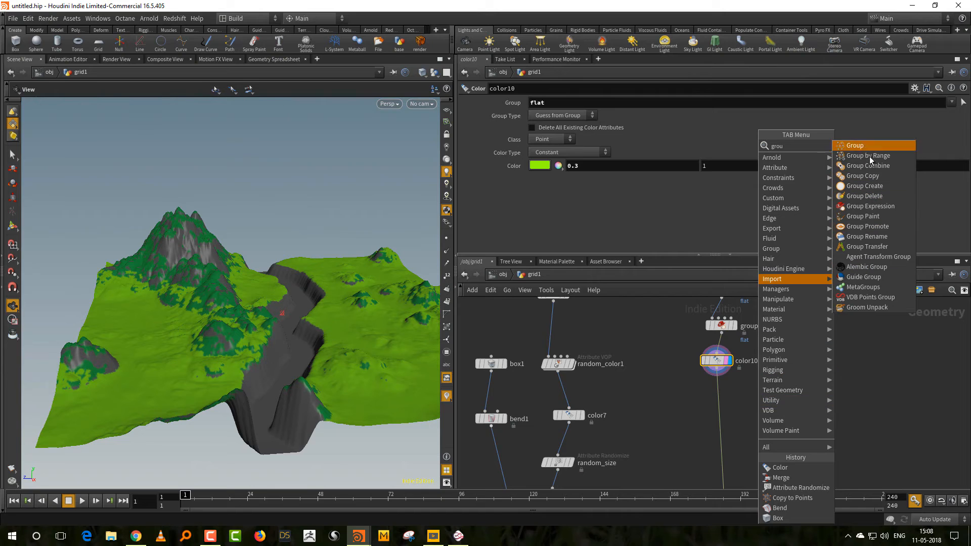
left_click(869, 206)
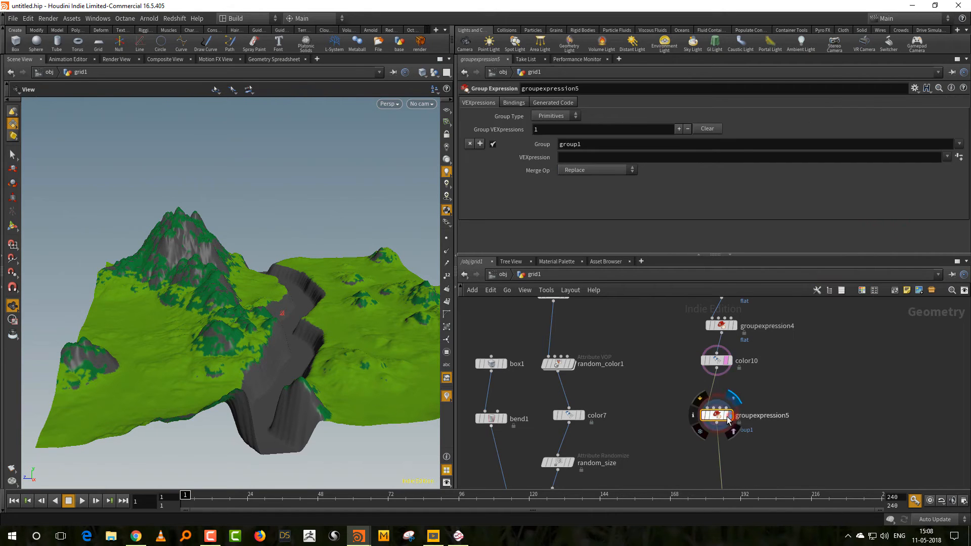
left_click(723, 413)
Step: Name the expression's group river and set its VEXpression to @P.y<-0.1
double_click(591, 145)
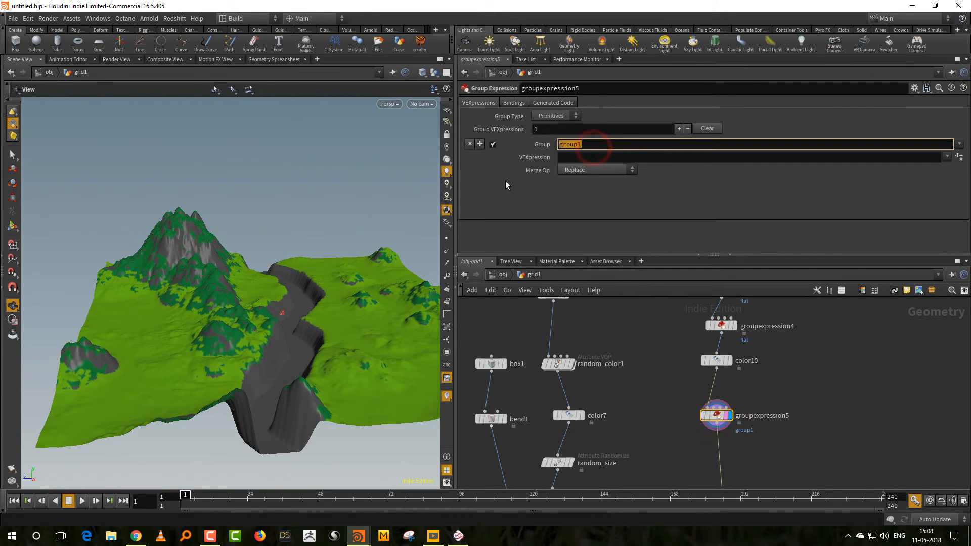
type("river")
key("Return")
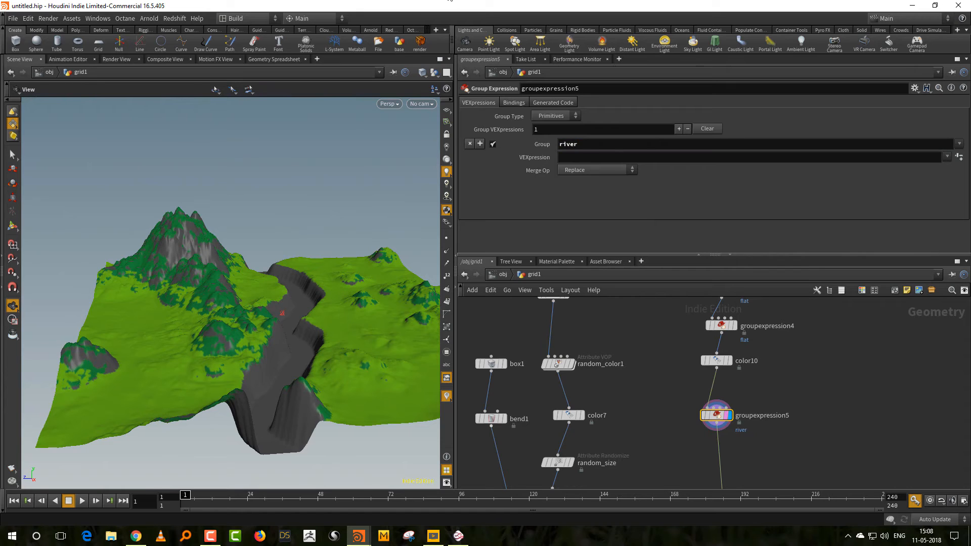
left_click(569, 158)
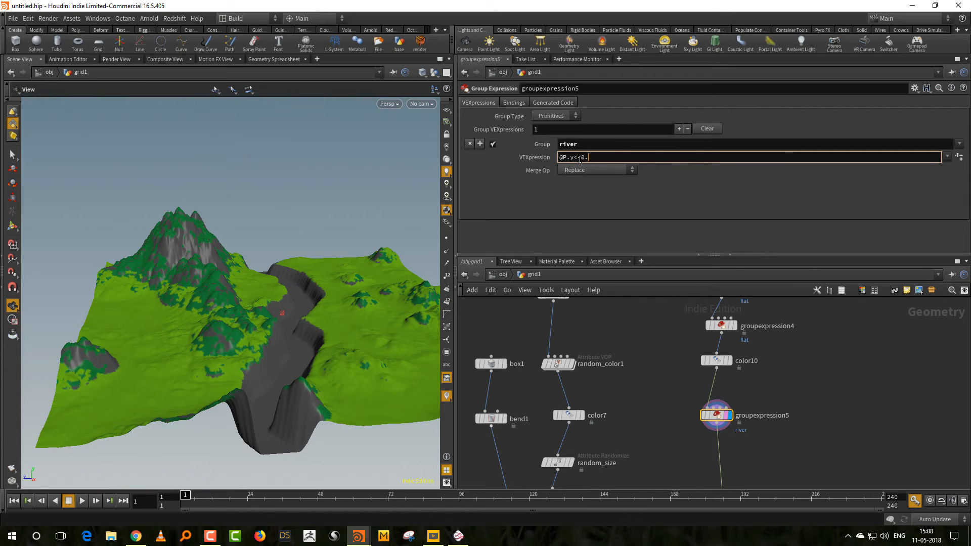
type("@P.y<0.1")
key("Return")
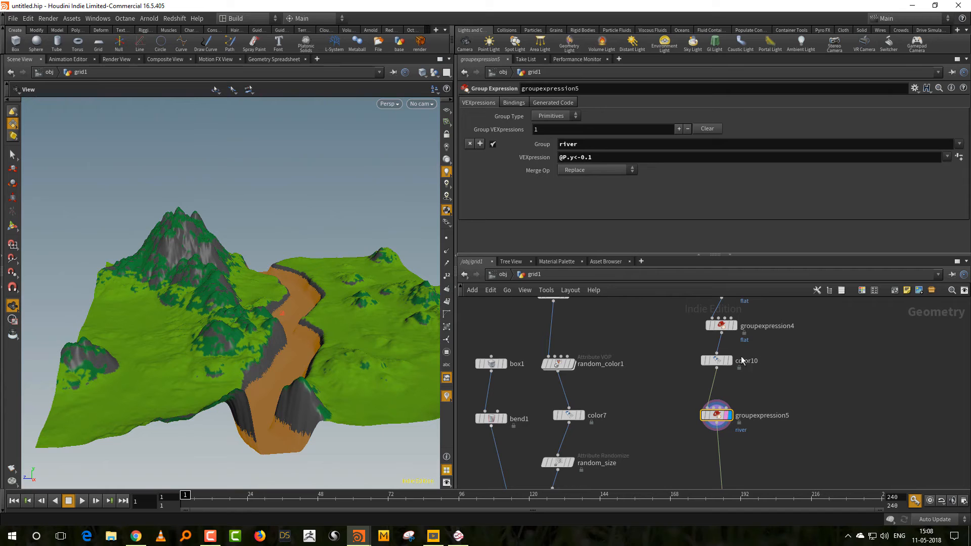
Step: Lower the river group's height threshold to -0.2
double_click(589, 157)
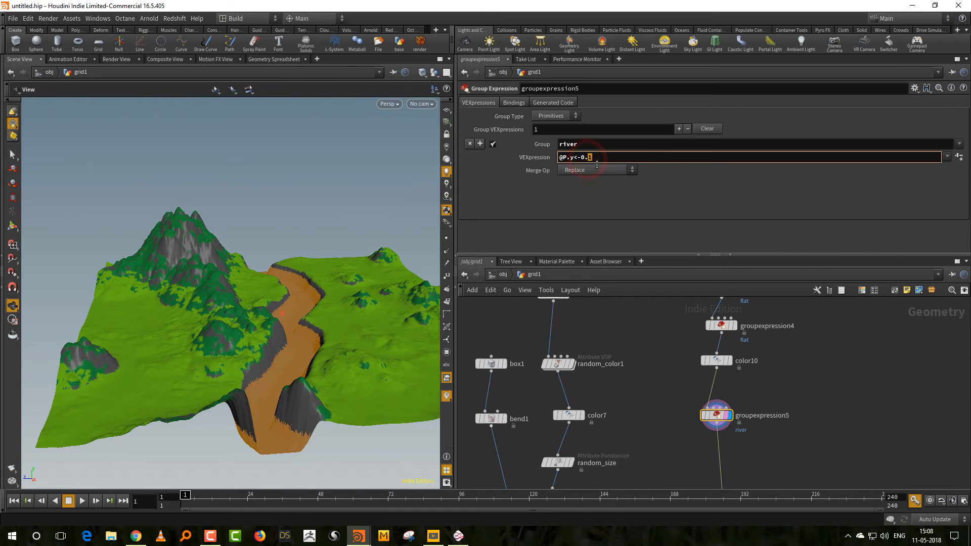
type("2")
key("Return")
Step: Add a Color node below groupexpression5 and restrict it to the river group
middle_click_drag(772, 424, 775, 381)
key("Tab")
type("color")
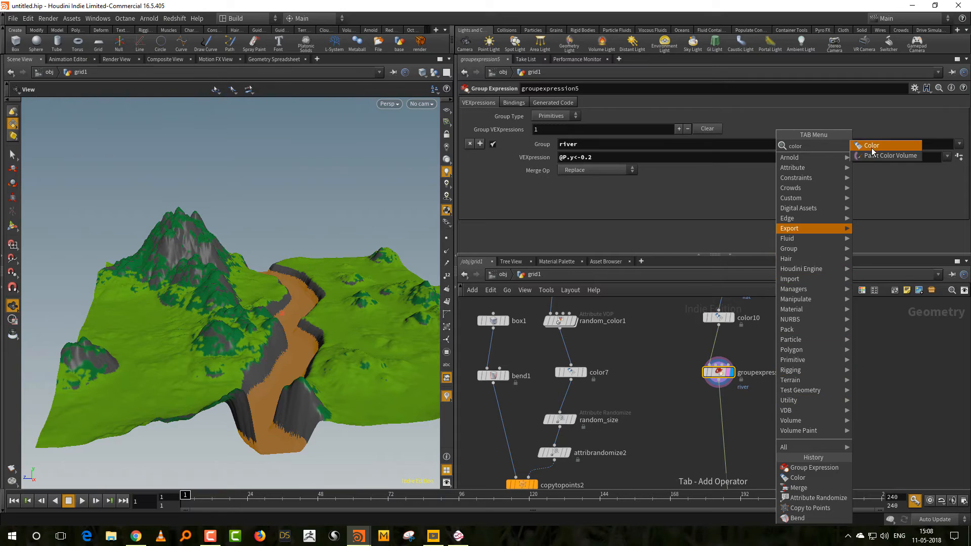
key("Return")
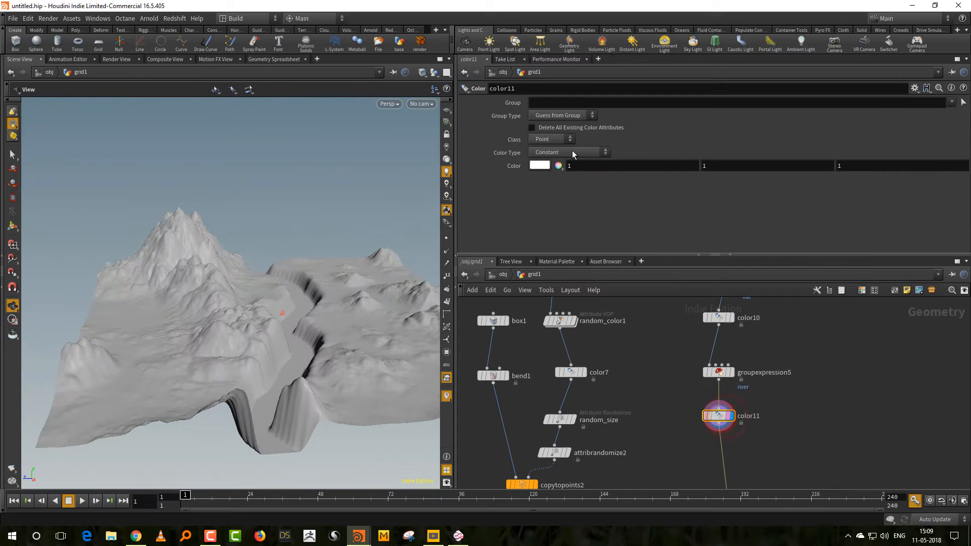
left_click(952, 102)
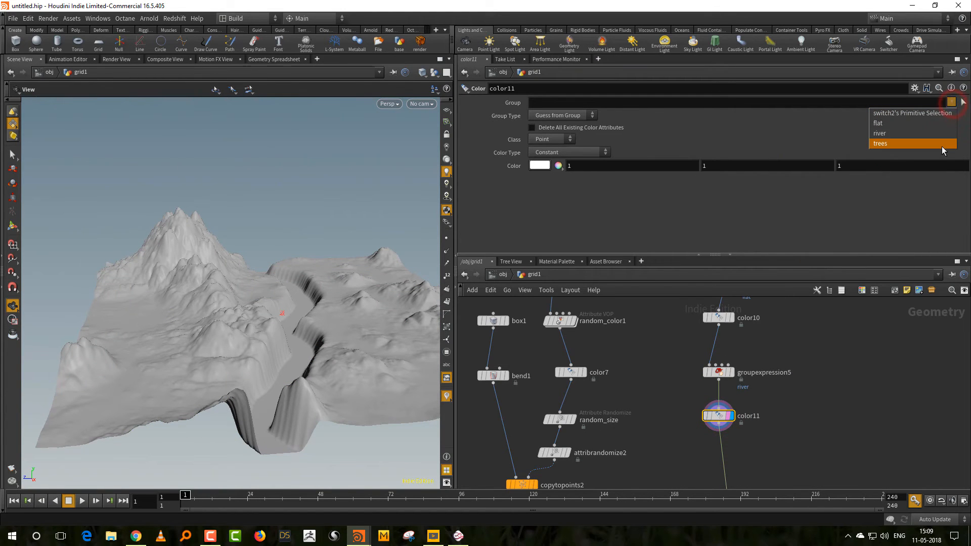
left_click(943, 133)
Step: Set the river color in color11 to a bright blue of 0, 0.666667, 1
left_click(558, 166)
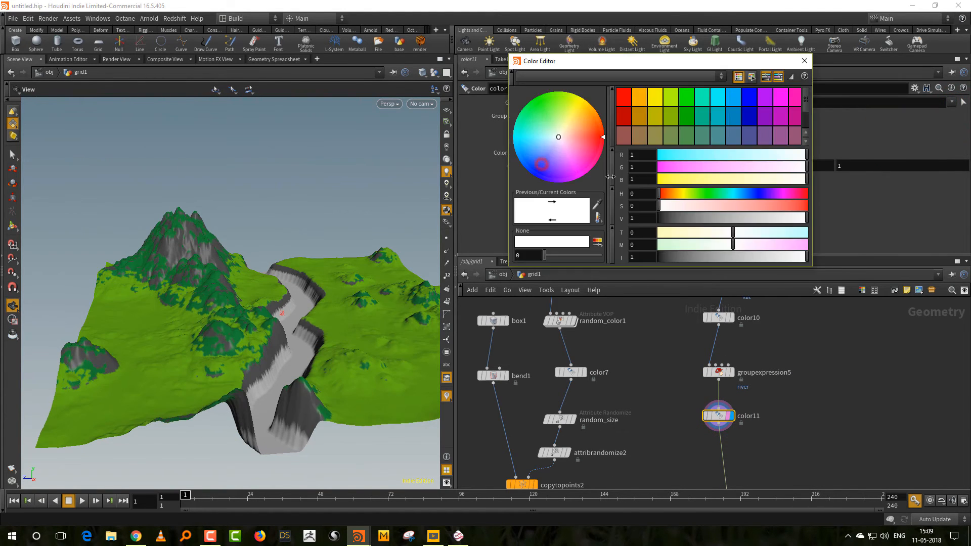
left_click(740, 194)
left_click_drag(766, 206, 810, 206)
left_click(804, 61)
Step: Insert an Attribute Blur node into the terrain wire below color11 and display it
middle_click_drag(772, 434, 755, 421)
left_click(768, 394)
key("Tab")
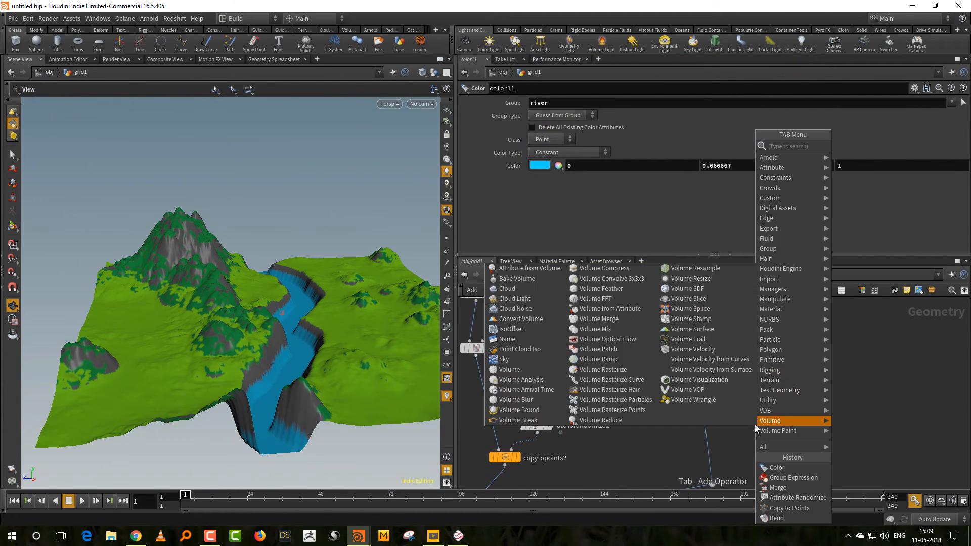
type("blu")
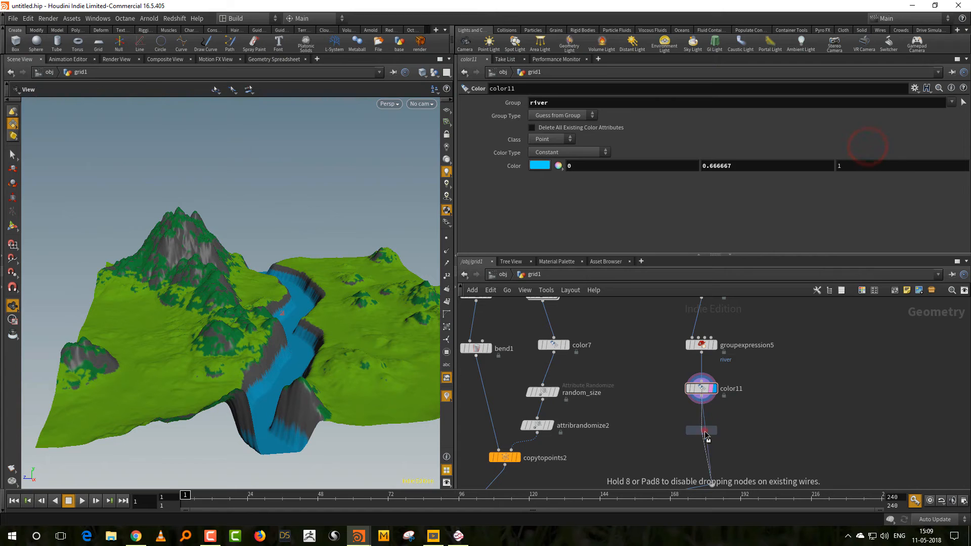
left_click(706, 437)
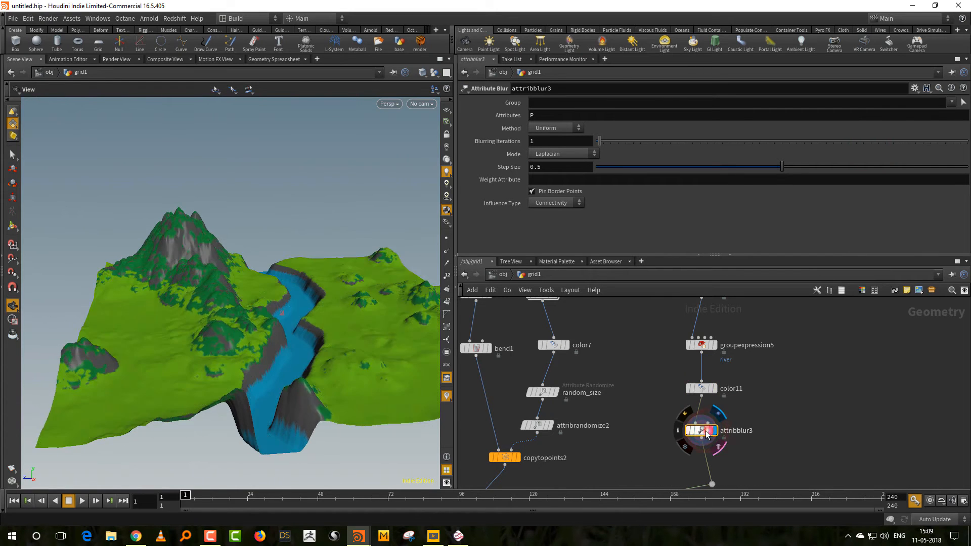
Step: Set attribblur3 to blur the Cd attribute with 3 blurring iterations
mouse_move(621, 143)
left_mouse_down()
mouse_move(684, 142)
mouse_move(607, 147)
left_mouse_up()
left_click_drag(548, 116, 489, 140)
type("Cd")
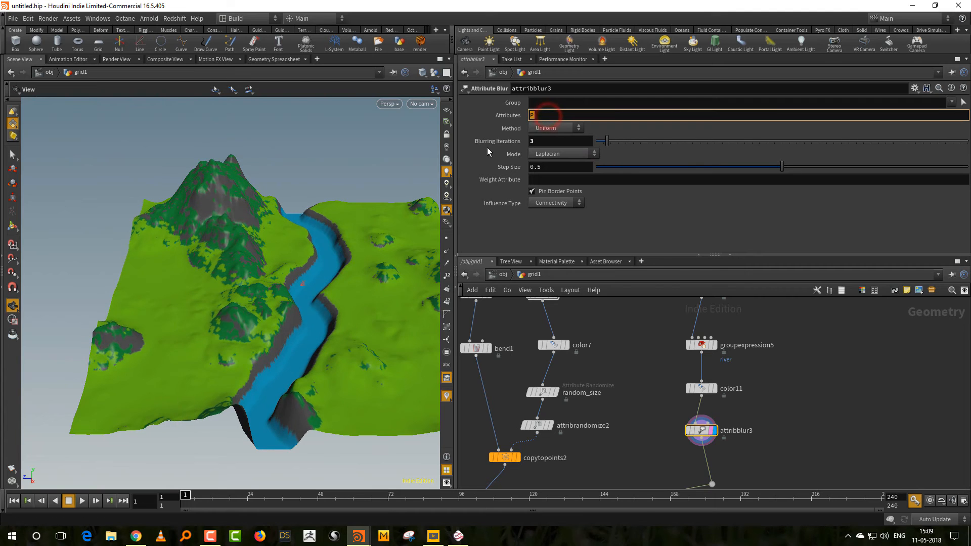
key("Return")
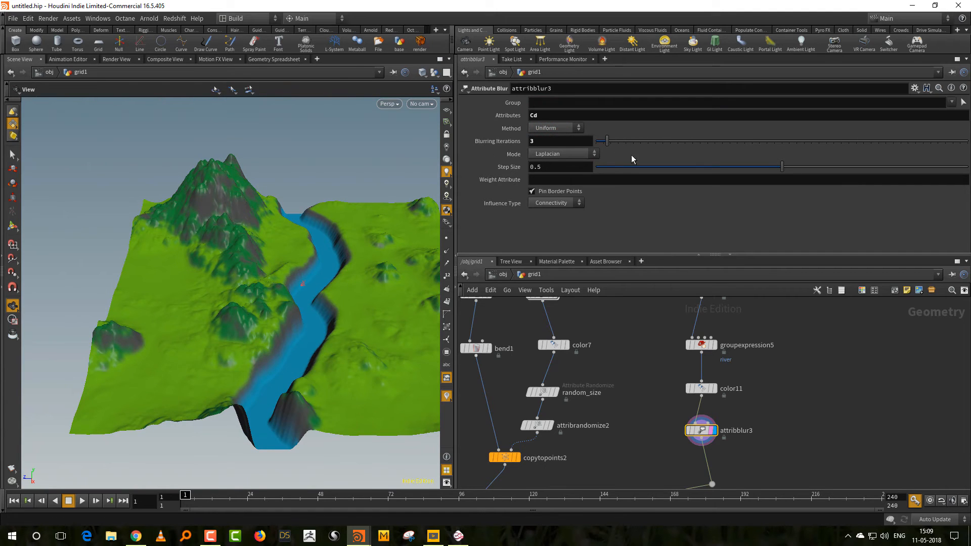
Step: Refine the color blur with 5 blurring iterations and a step size of 0.399
mouse_move(608, 145)
left_mouse_down()
mouse_move(637, 148)
mouse_move(617, 154)
left_mouse_up()
left_click_drag(718, 172, 744, 175)
middle_click_drag(758, 303, 729, 462)
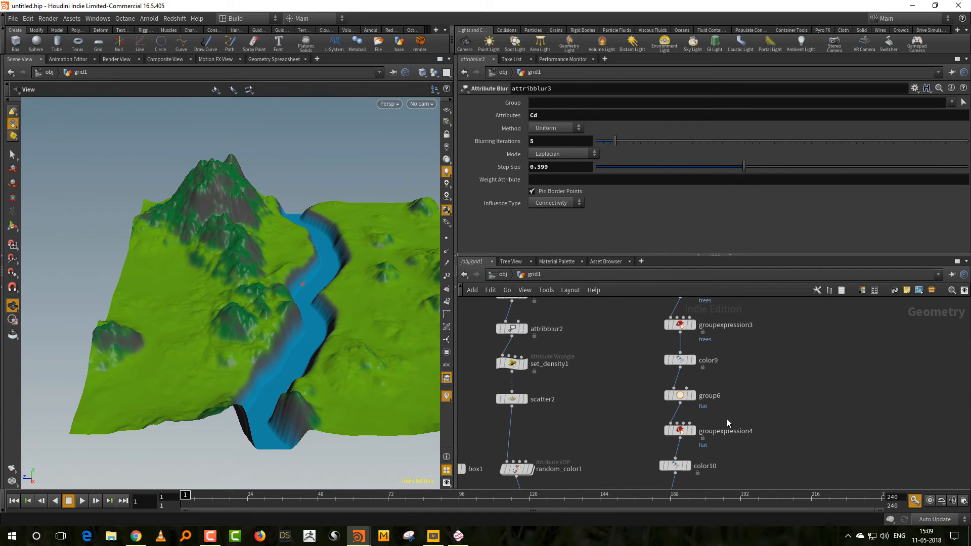
Step: Set the Keep by Normals spread angle of group6 to 8.9
left_click(721, 387)
left_click_drag(669, 212, 616, 227)
left_click(620, 225)
Step: Display the combined terrain, spheres and trees from merge1
middle_click_drag(832, 469, 845, 309)
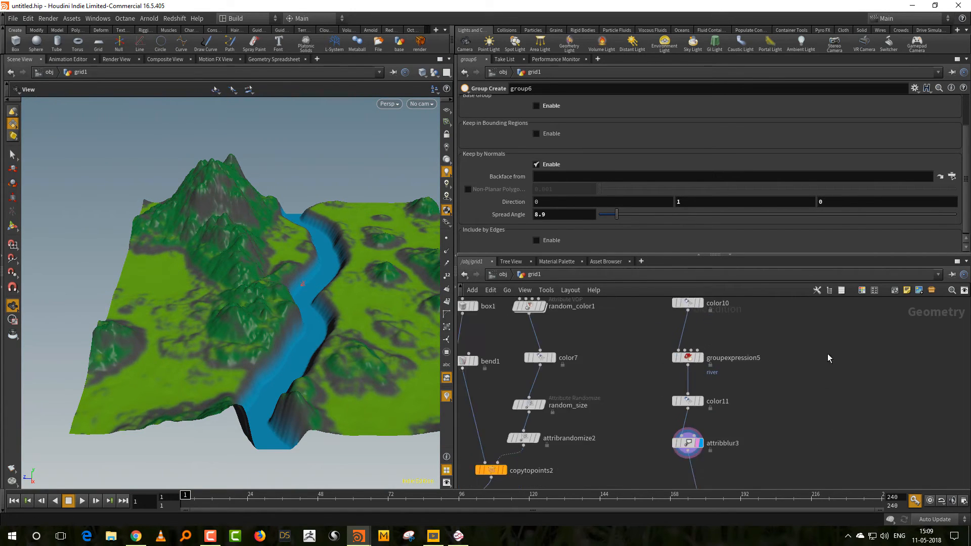
middle_click_drag(783, 485, 883, 326)
mouse_move(540, 394)
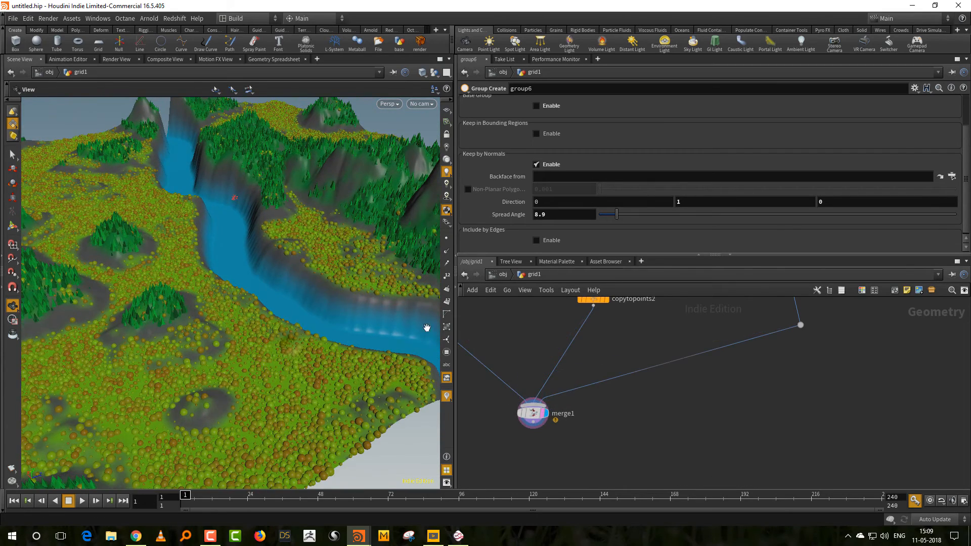
Step: Set the global scale of the random_size node feeding copytopoints2 to 0.82
middle_click_drag(631, 347, 646, 471)
middle_click_drag(656, 400, 657, 446)
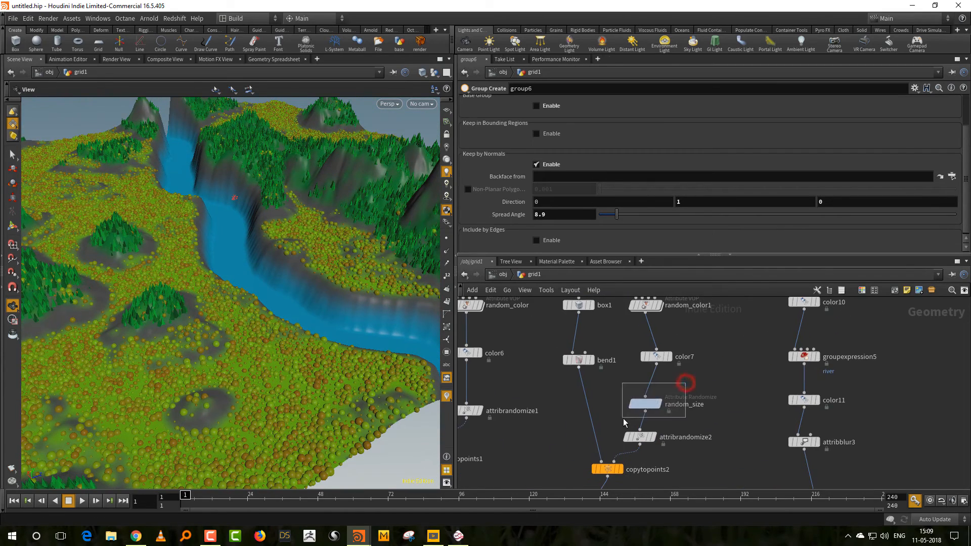
left_click_drag(623, 418, 623, 417)
mouse_move(630, 167)
left_mouse_down()
mouse_move(636, 174)
mouse_move(624, 170)
left_mouse_up()
right_click_drag(346, 316, 316, 366)
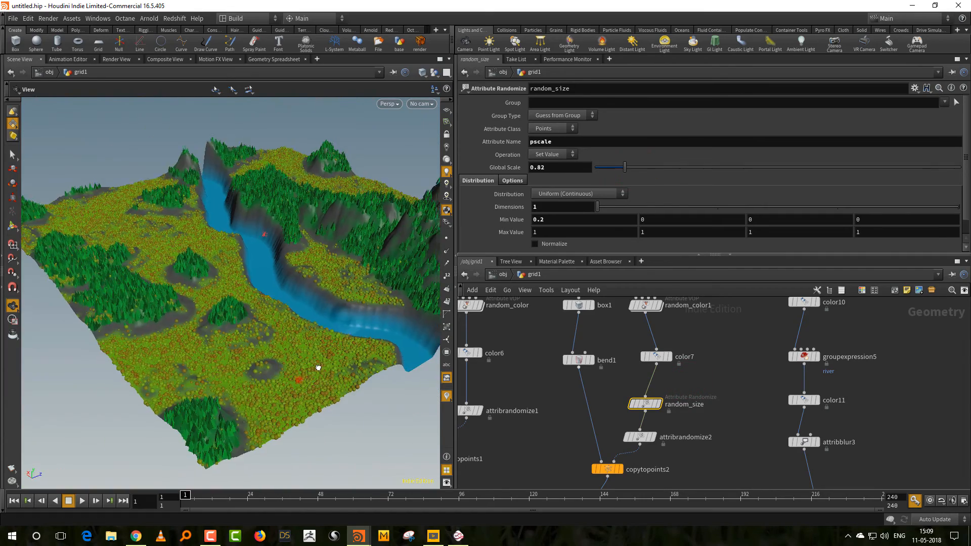
left_click_drag(316, 366, 355, 399)
middle_click_drag(355, 399, 378, 329)
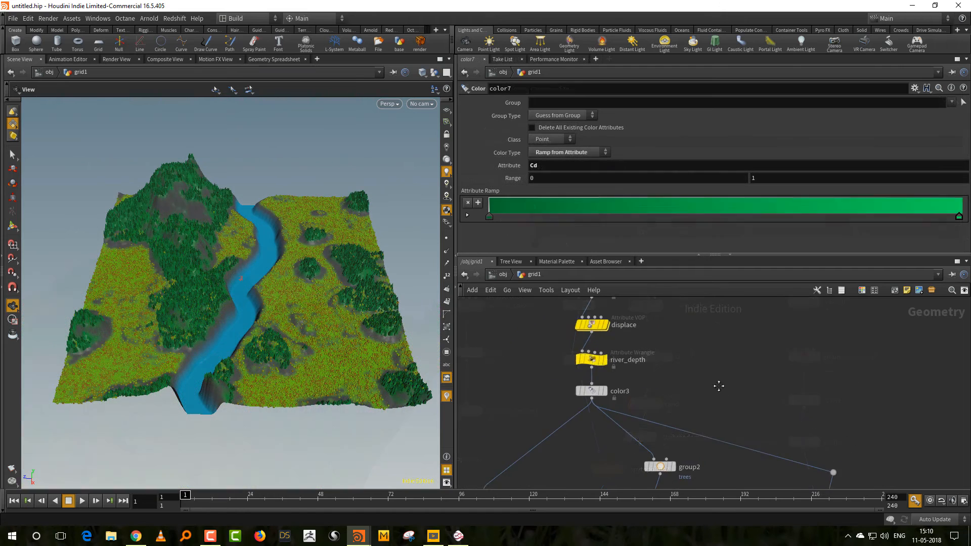
Step: Set the first offset value of the displace node to 35 to generate a different terrain shape
left_click(641, 384)
double_click(547, 231)
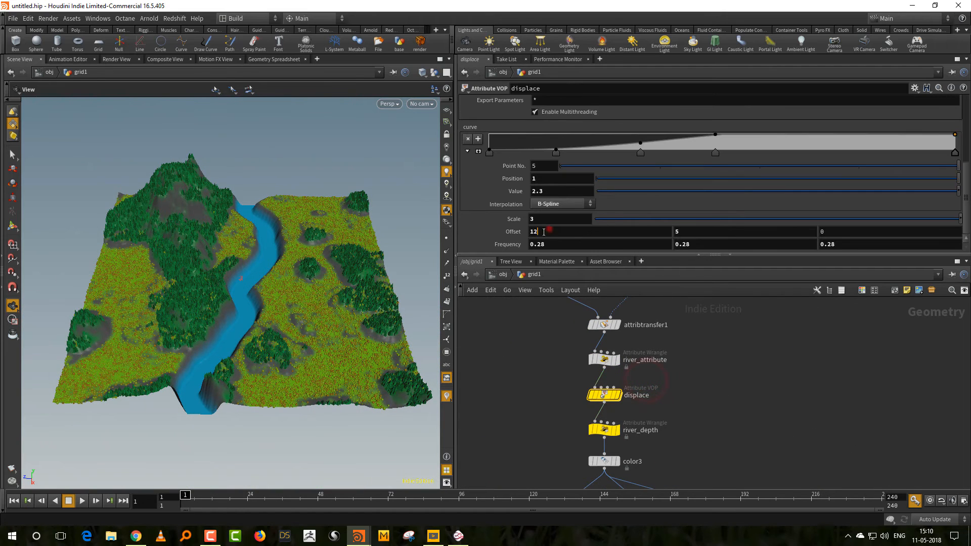
type("2")
key("Return")
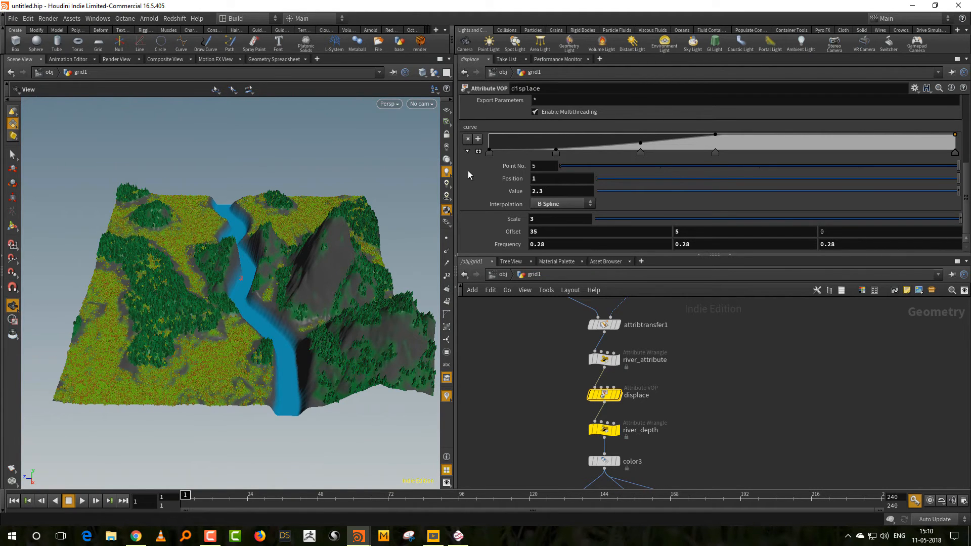
left_click_drag(275, 271, 303, 311)
Step: Insert a Transform node into the wire between color2 and attribtransfer1
middle_click_drag(703, 335, 693, 434)
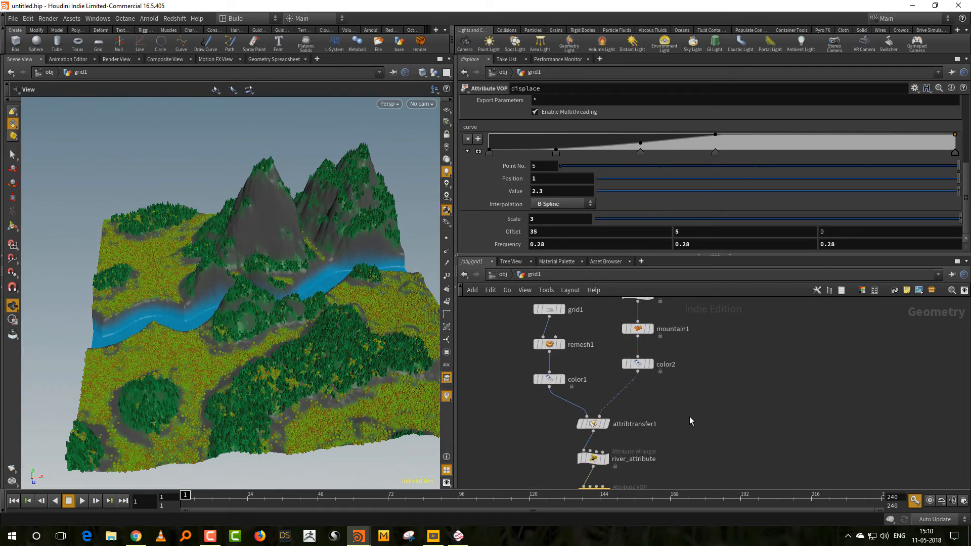
key("Tab")
mouse_move(708, 310)
left_click(803, 165)
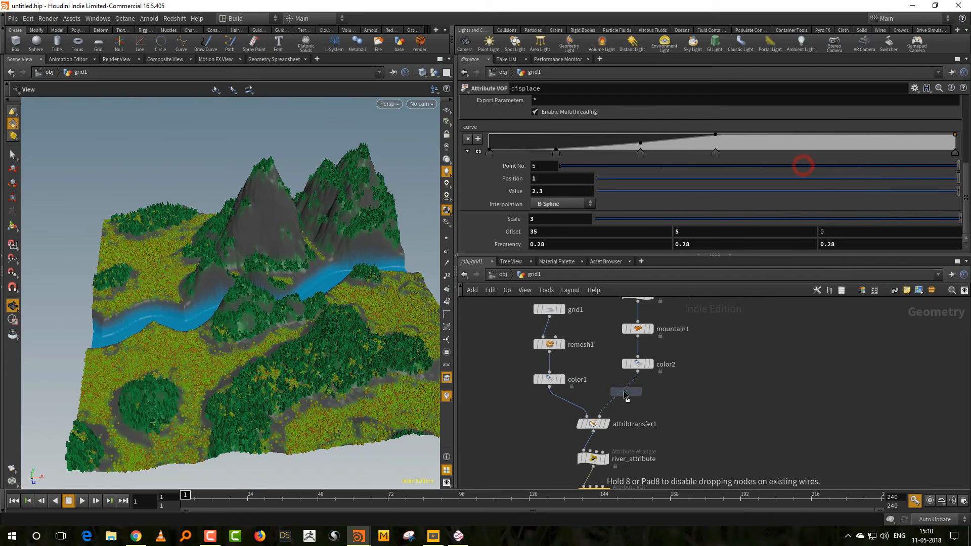
left_click(618, 392)
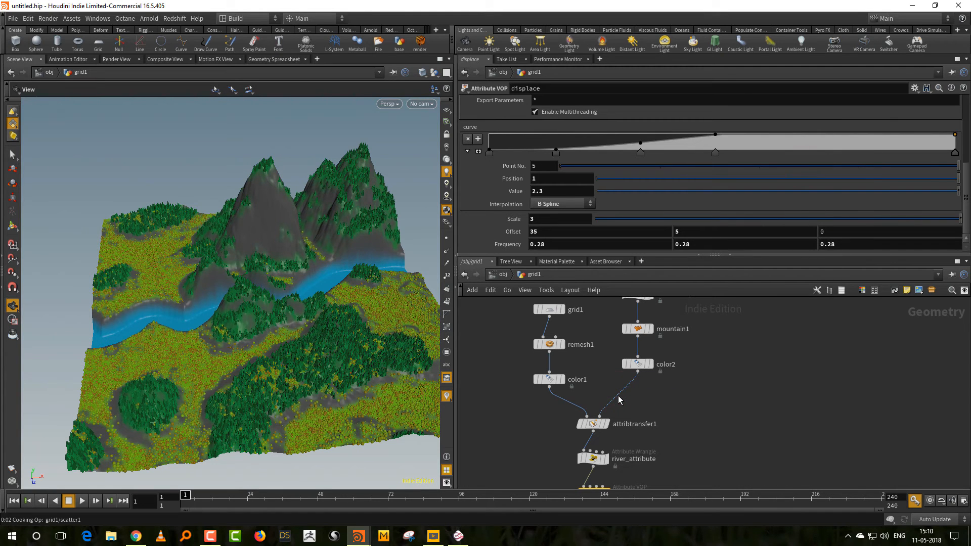
left_click(689, 384)
Step: Try Y rotations of 45 and 80 on transform1 to turn the river, and reset the rotation to 0
left_click(689, 154)
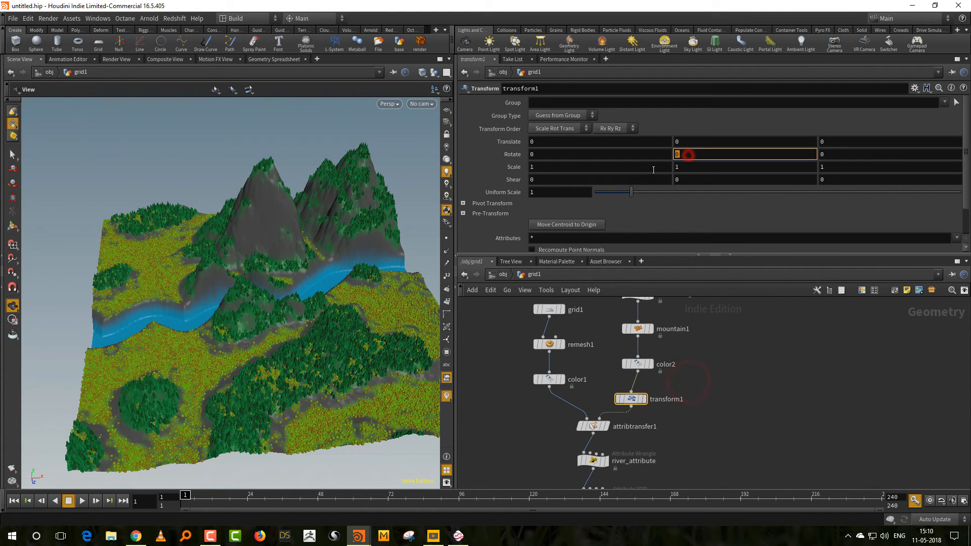
key("Return")
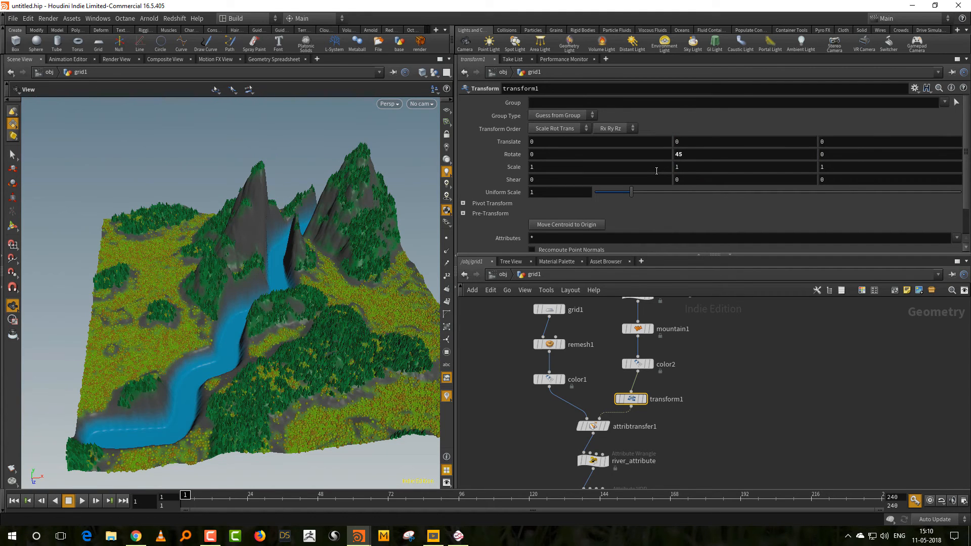
left_click(679, 154)
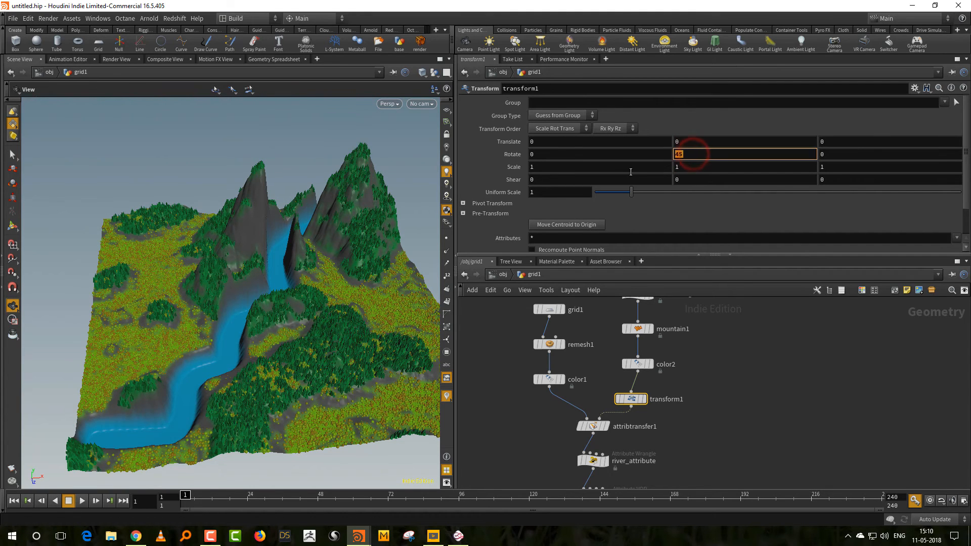
type("80")
key("Return")
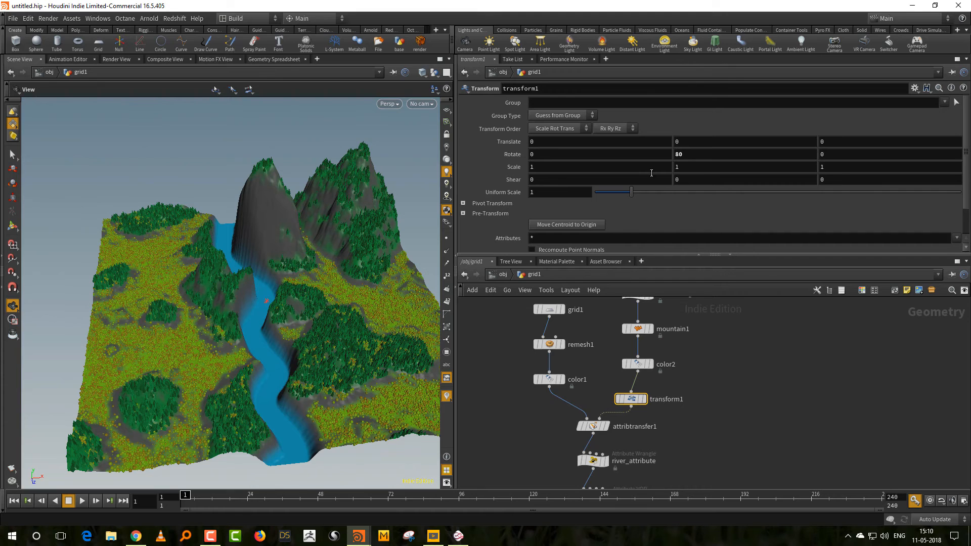
left_click_drag(683, 153, 663, 166)
type("0")
key("Return")
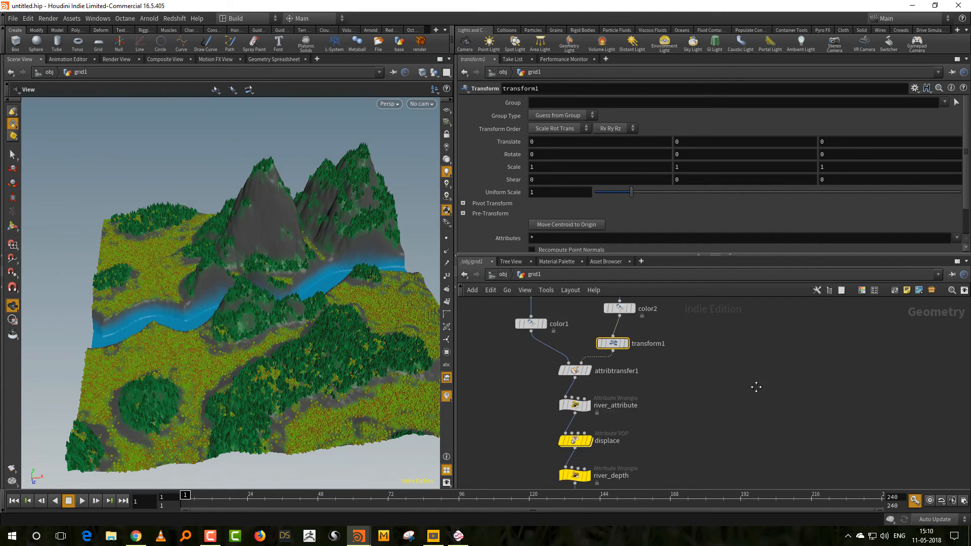
Step: Make room in the wire below attribblur3 by moving its routing dot, and display attribblur3
middle_click_drag(786, 479, 773, 366)
right_click_drag(782, 364, 798, 373)
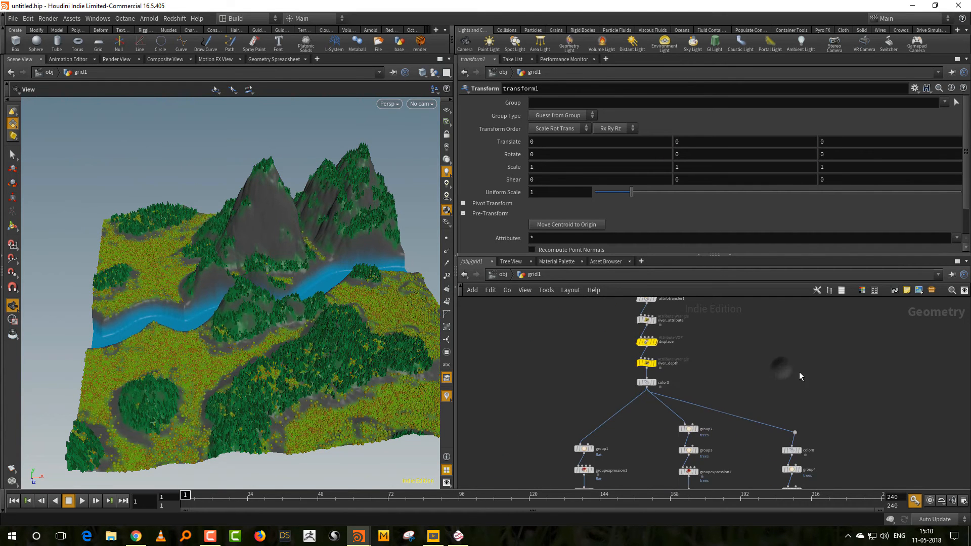
middle_click_drag(853, 483, 790, 380)
middle_click_drag(793, 477, 787, 378)
middle_click_drag(748, 421, 772, 395)
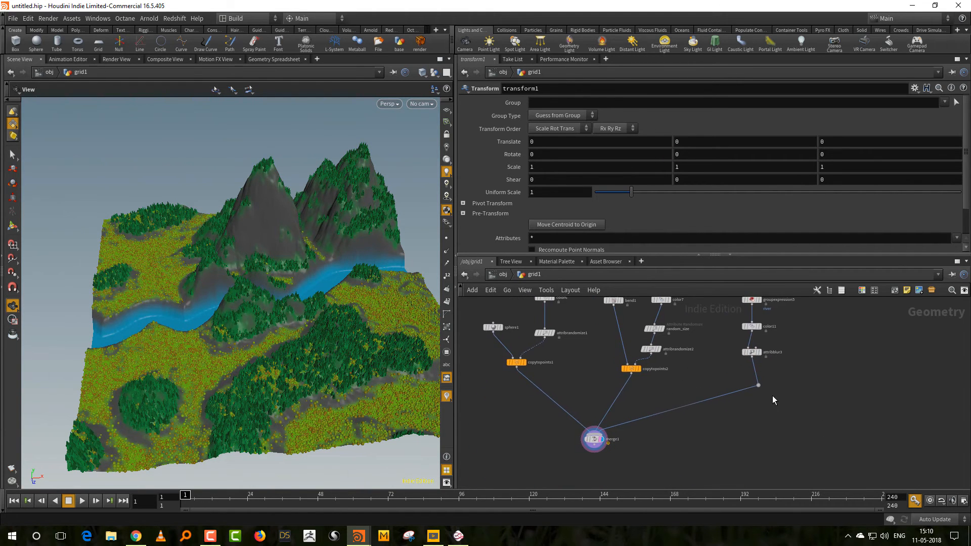
scroll(772, 395, "up", 4)
left_click_drag(743, 373, 733, 404)
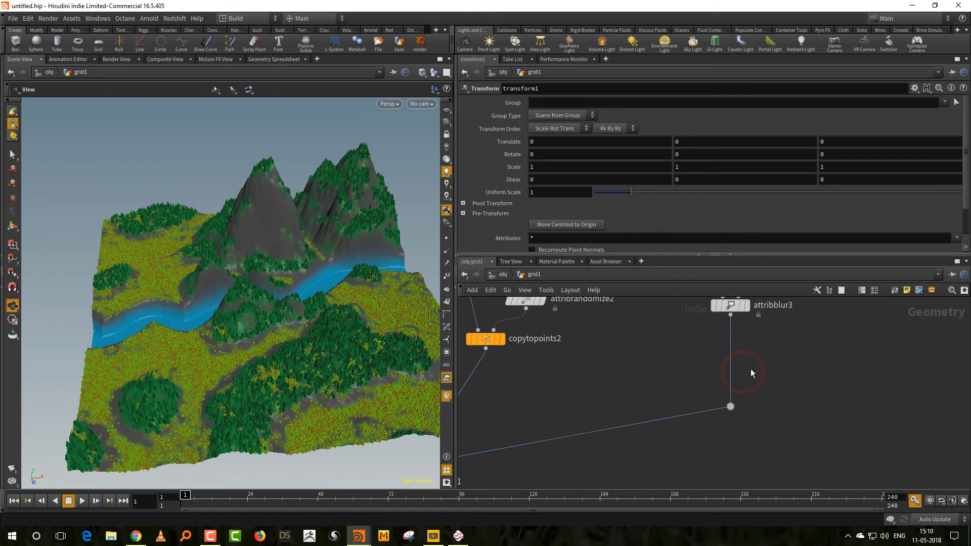
middle_click_drag(751, 368, 757, 421)
left_click(741, 359)
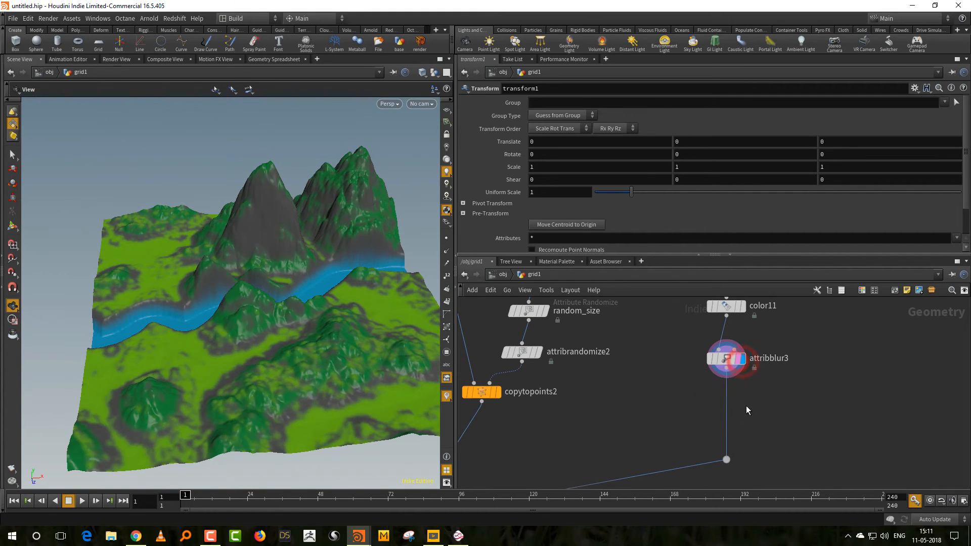
Step: Insert a PolyReduce node into the terrain wire below attribblur3 and display it
key("Tab")
type("polyre")
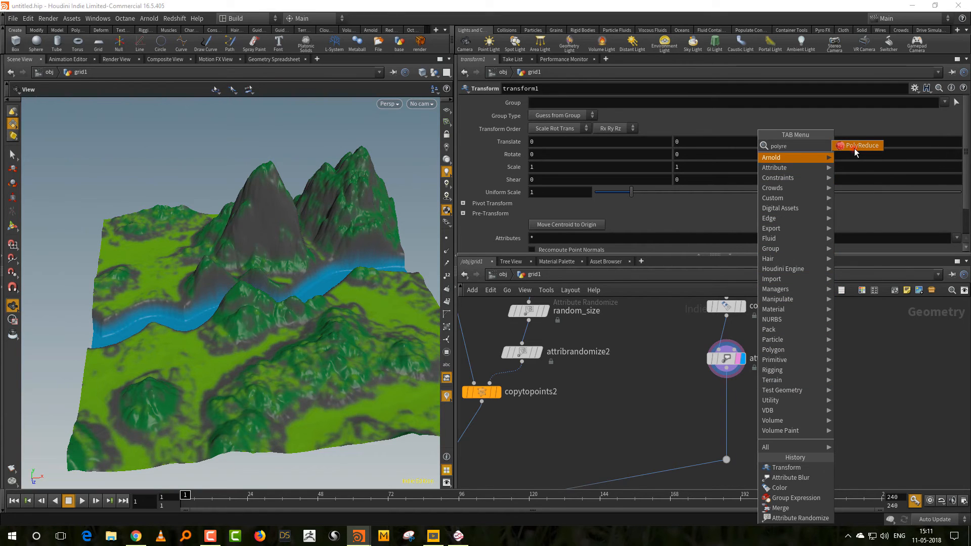
left_click(858, 145)
left_click(730, 412)
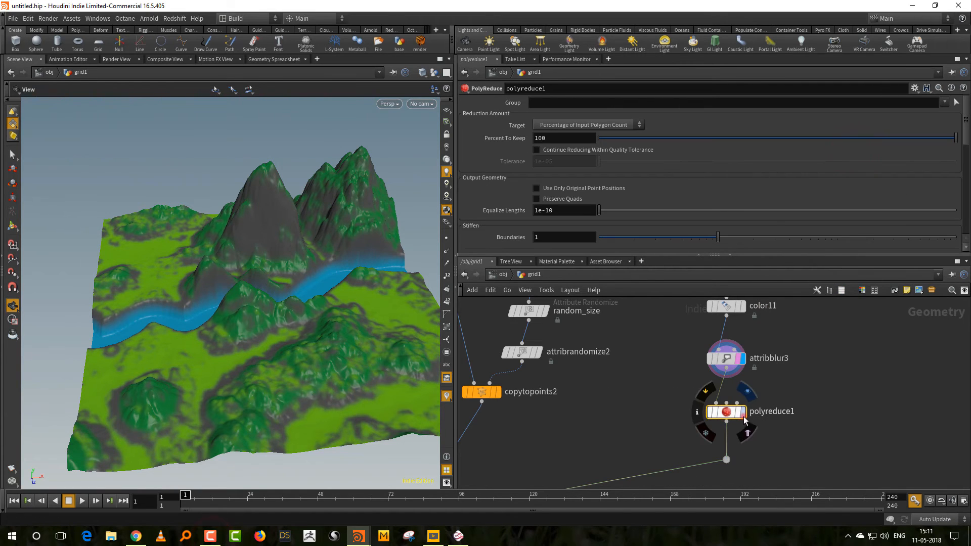
left_click(742, 412)
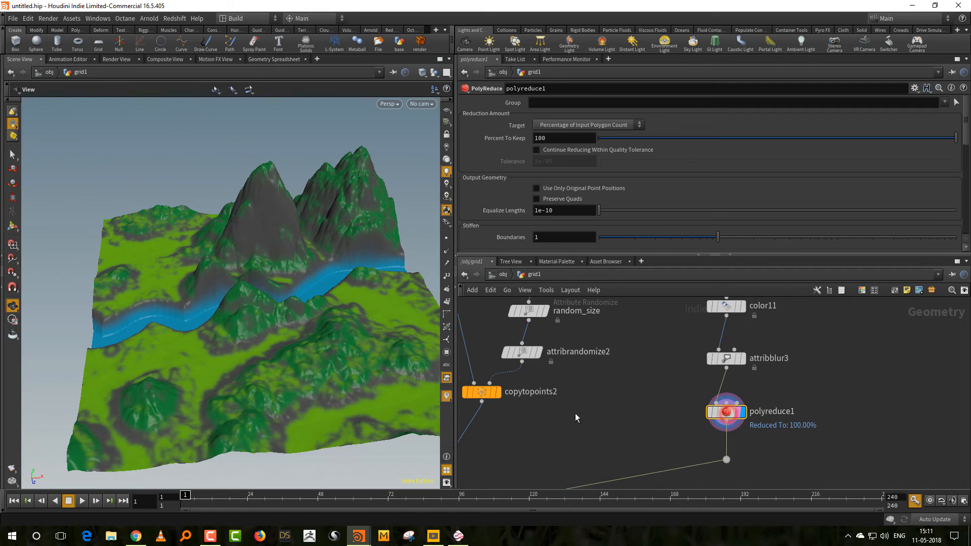
Step: Make polyreduce1 use only original point positions and keep 1 percent of the input polygons
key("shift+w")
key("shift+w")
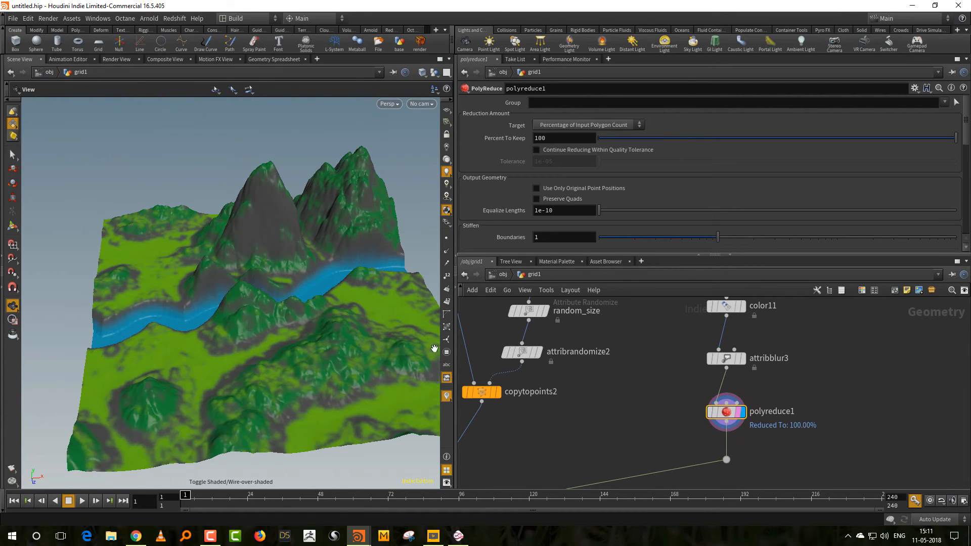
left_click(567, 189)
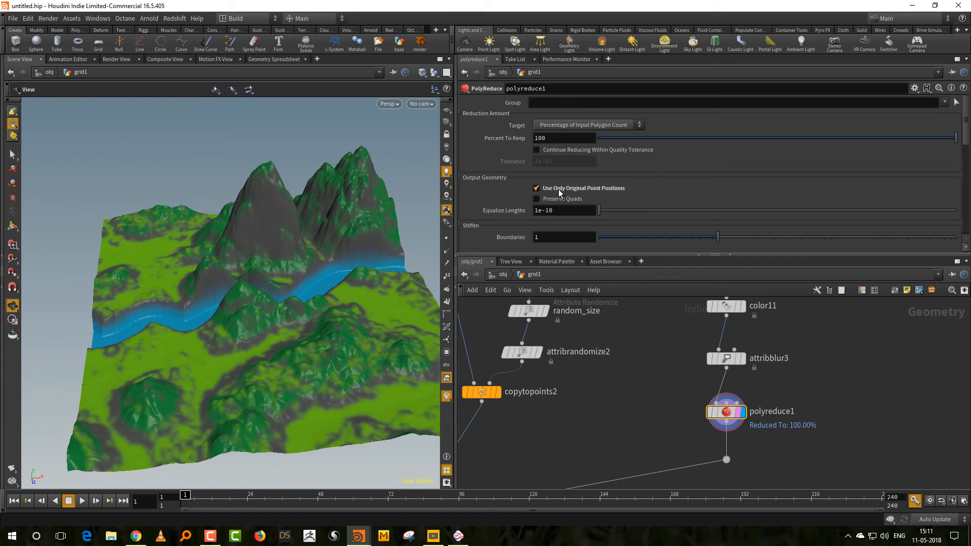
left_click(551, 138)
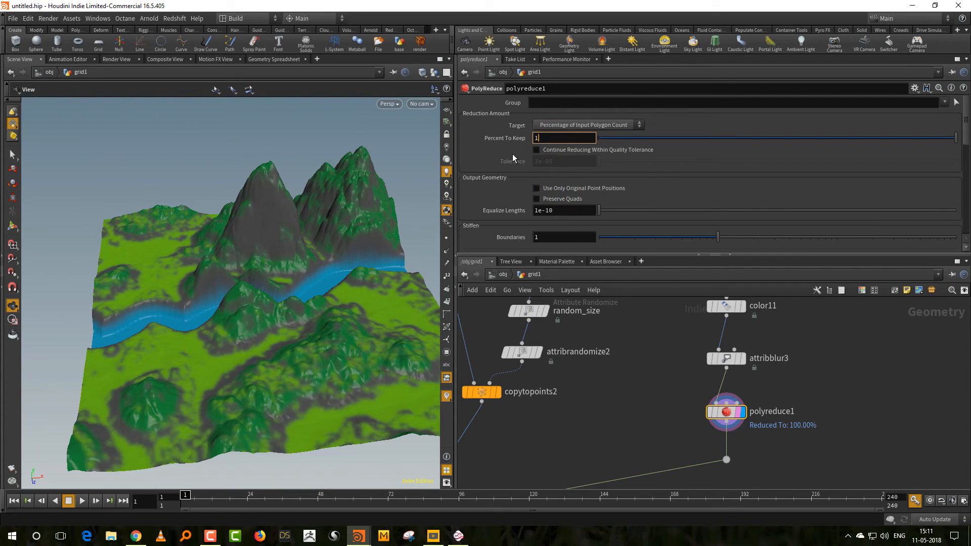
key("Return")
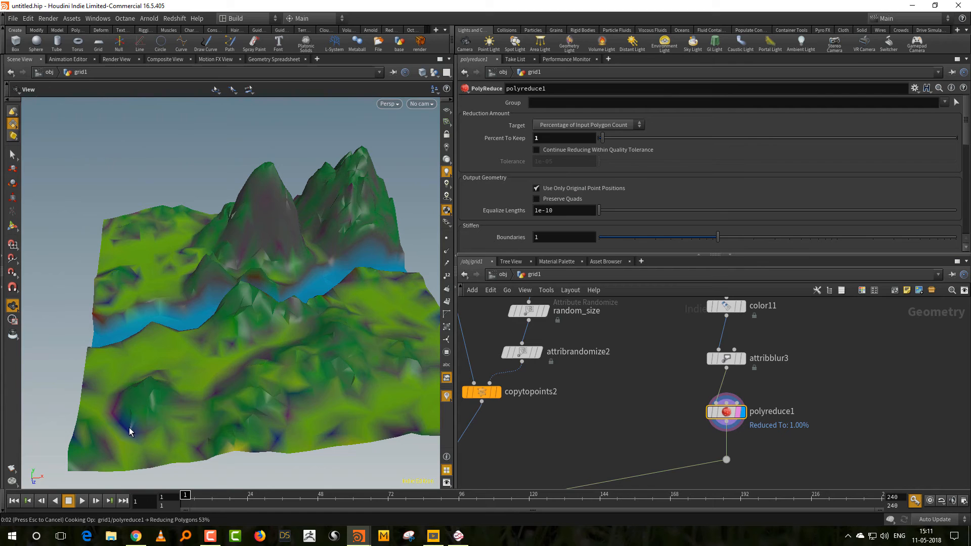
Step: Overlay the wireframe on the shaded terrain to inspect the reduced mesh
left_click_drag(152, 419, 244, 369)
mouse_move(272, 326)
left_mouse_down()
mouse_move(298, 342)
mouse_move(334, 340)
left_mouse_up()
key("shift+w")
Step: Switch polyreduce1's target to Output Polygon Count, keep 1460 polygons, and turn off the wireframe overlay
left_click(578, 128)
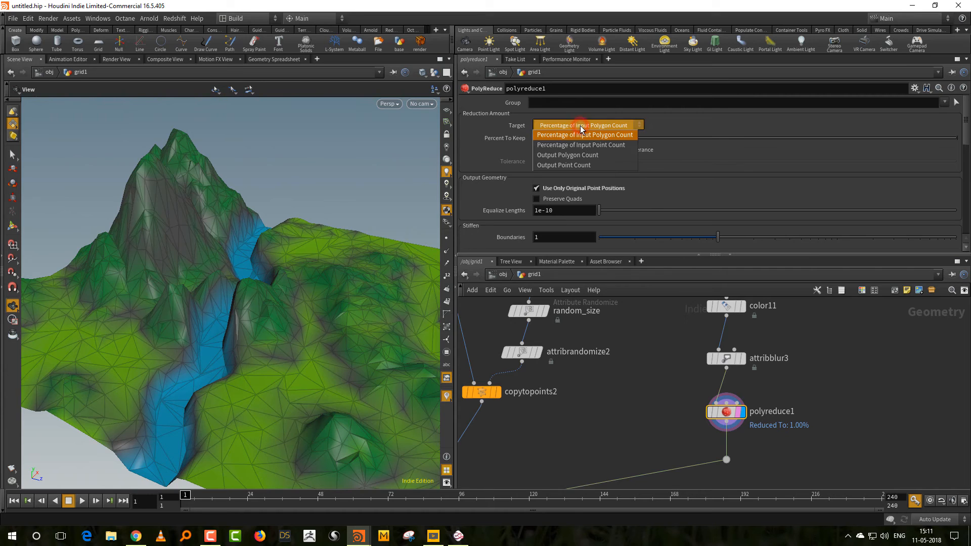
left_click(584, 157)
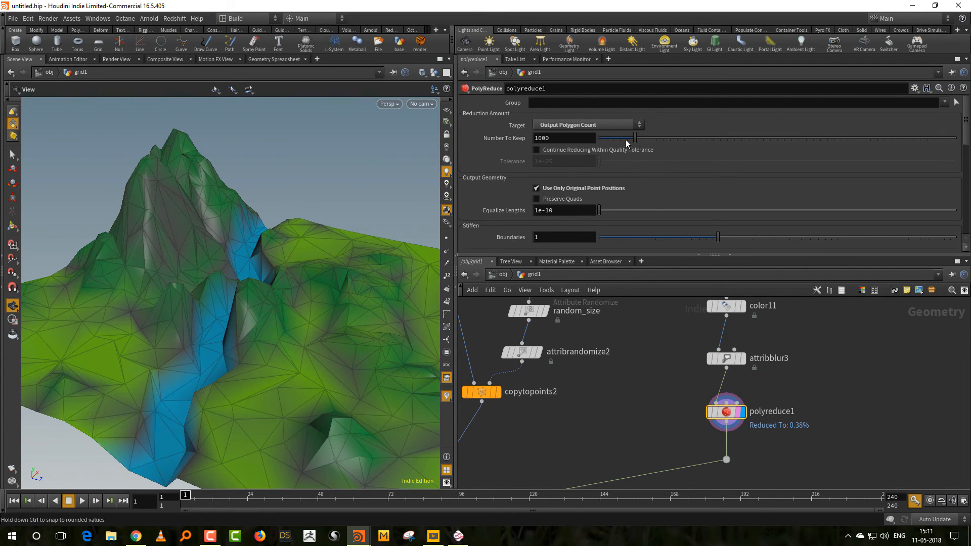
left_click_drag(617, 143, 652, 140)
scroll(319, 332, "down", 3)
mouse_move(319, 332)
left_mouse_down()
mouse_move(318, 340)
mouse_move(342, 323)
left_mouse_up()
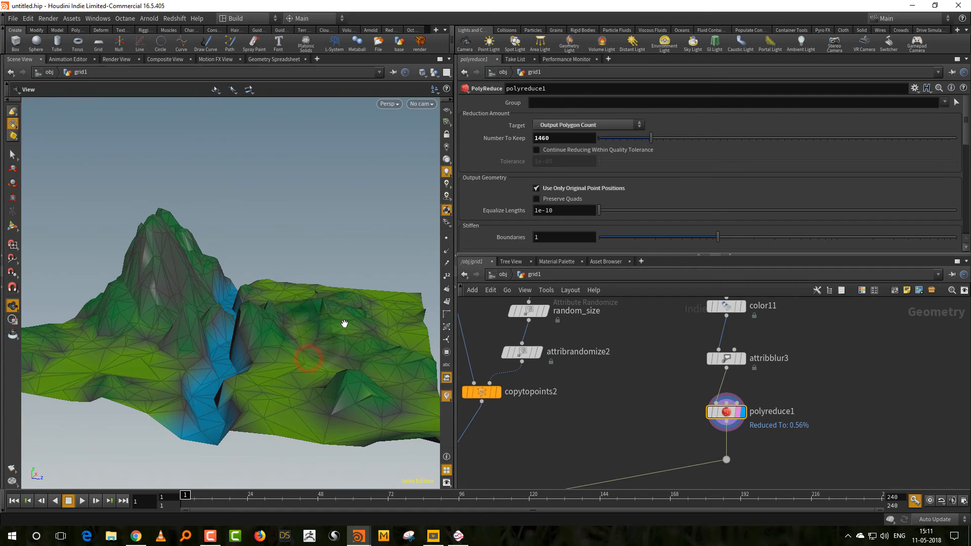
key("shift+w")
Step: Add a Normal node below merge1 and display it
middle_click_drag(674, 484, 765, 429)
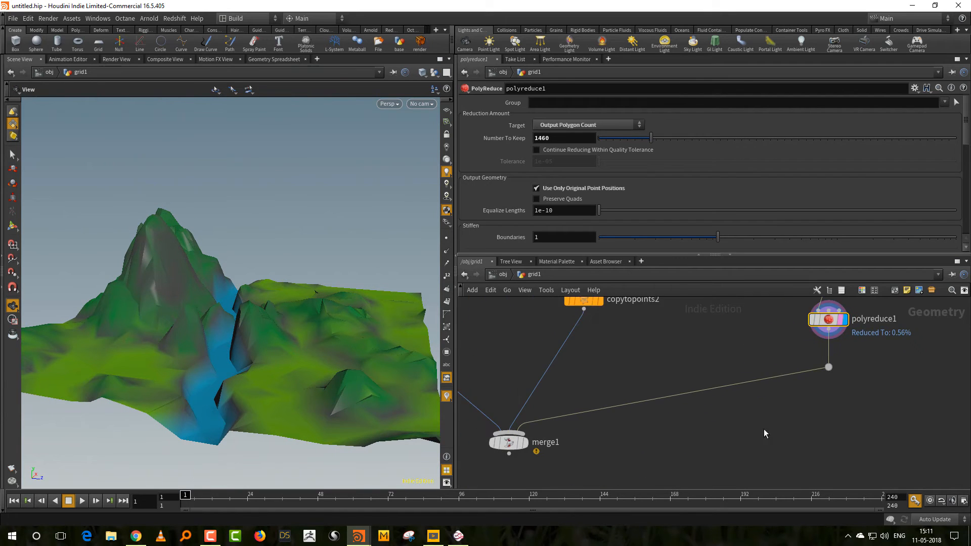
right_click_drag(739, 431, 684, 459)
middle_click_drag(684, 456, 716, 431)
key("Tab")
type("nor")
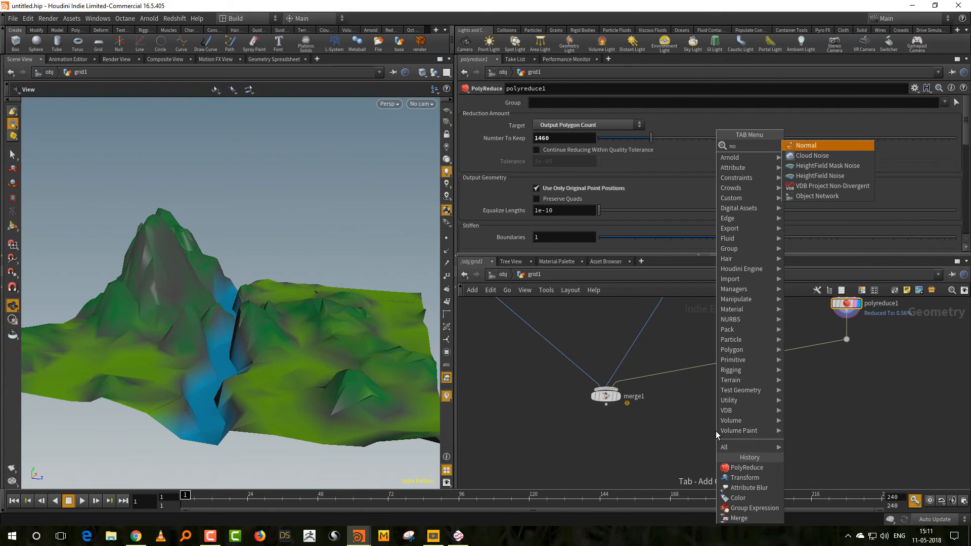
left_click(801, 145)
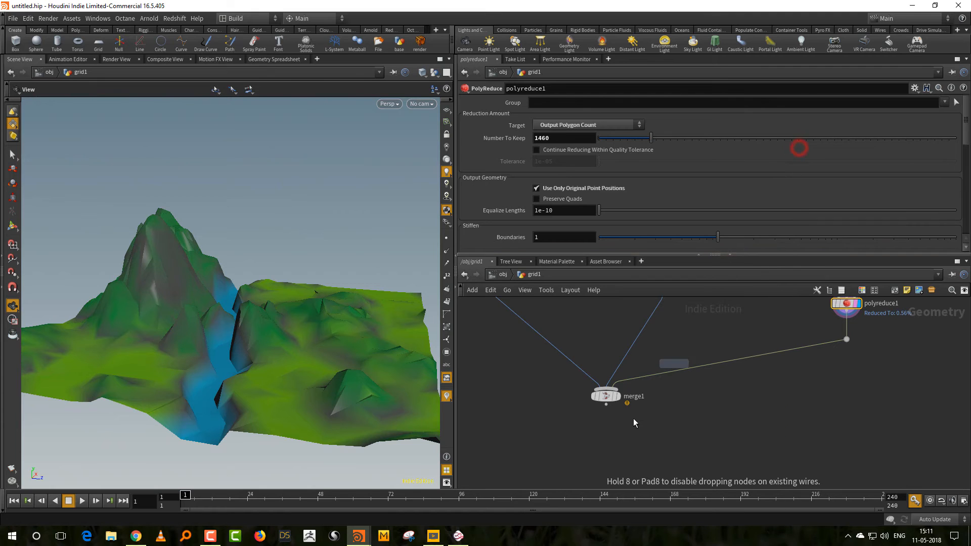
left_click(604, 453)
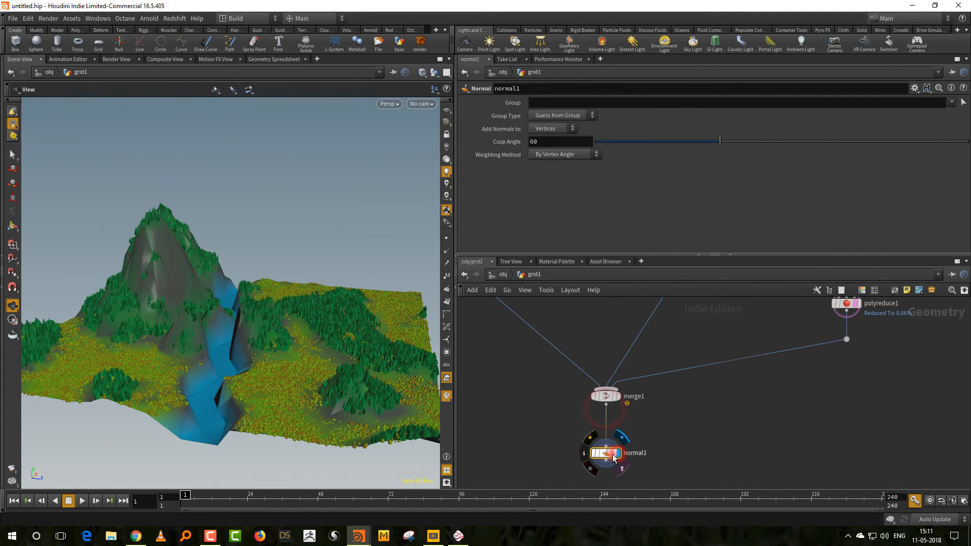
Step: Set normal1's weighting method to By Face Area and its cusp angle to 4.4
left_click(576, 154)
left_click(574, 185)
left_click(626, 143)
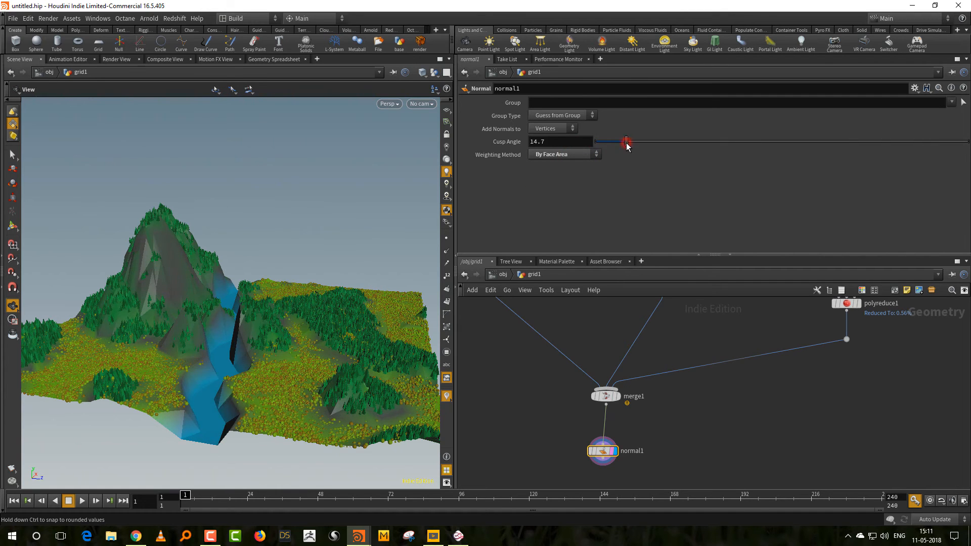
left_click_drag(609, 145, 597, 147)
left_click_drag(295, 364, 285, 387)
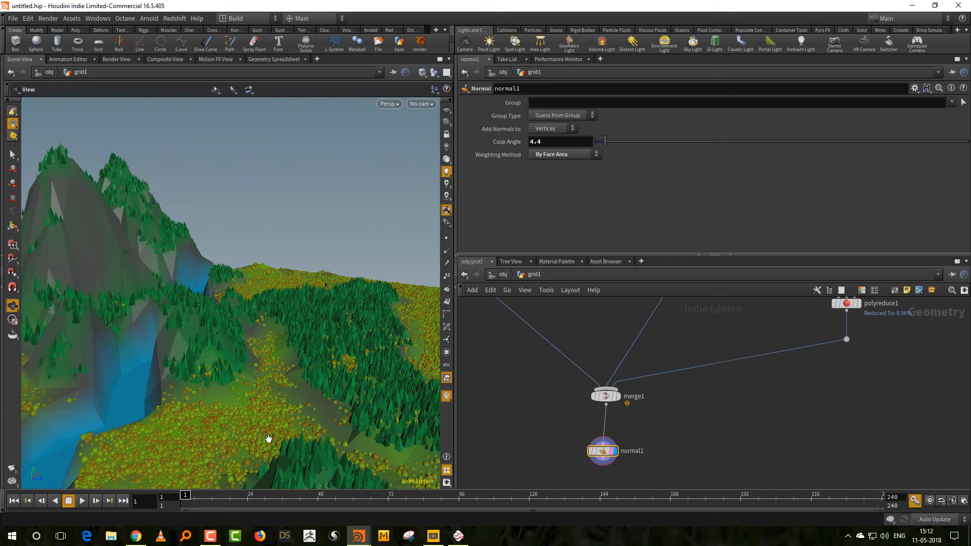
left_click_drag(268, 438, 343, 373)
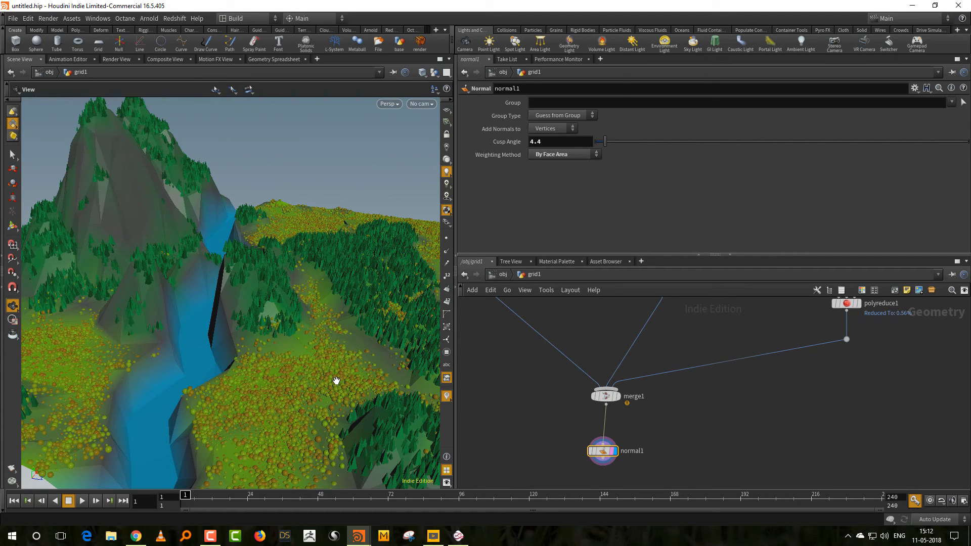
Step: Move the box1 and bend1 nodes together away from the random_color1 branch to free up space in the network
middle_click_drag(634, 405, 708, 483)
scroll(677, 445, "down", 3)
left_click(687, 433)
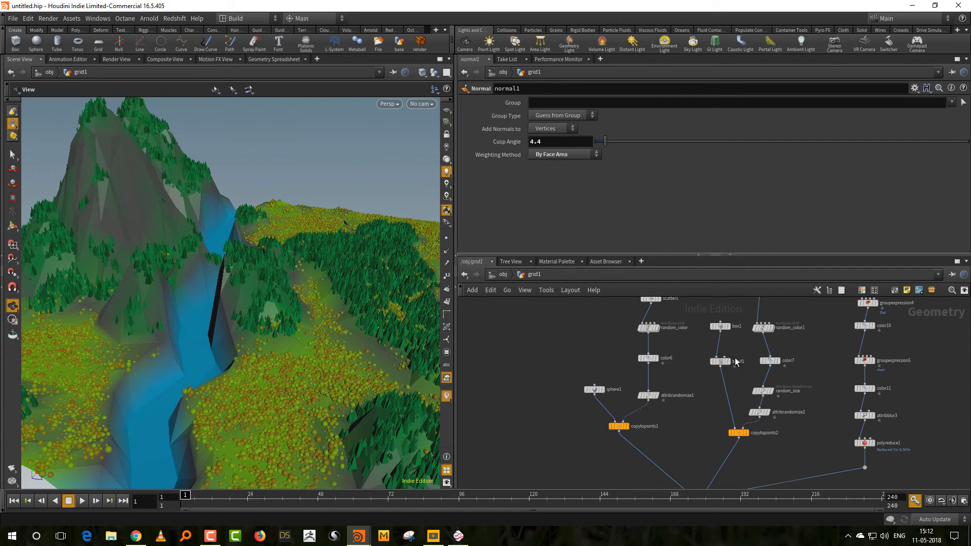
scroll(352, 354, "up", 2)
left_click_drag(352, 353, 323, 388)
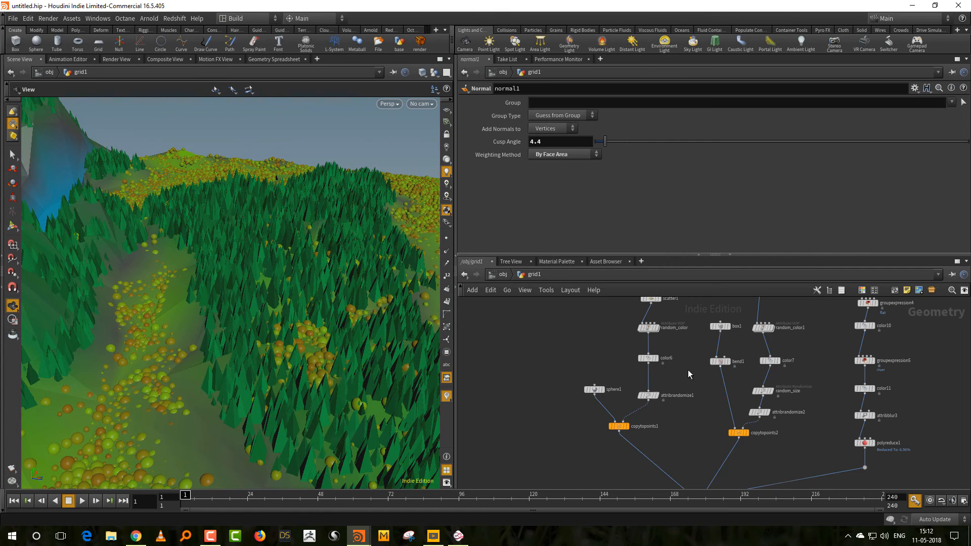
left_click_drag(698, 310, 713, 384)
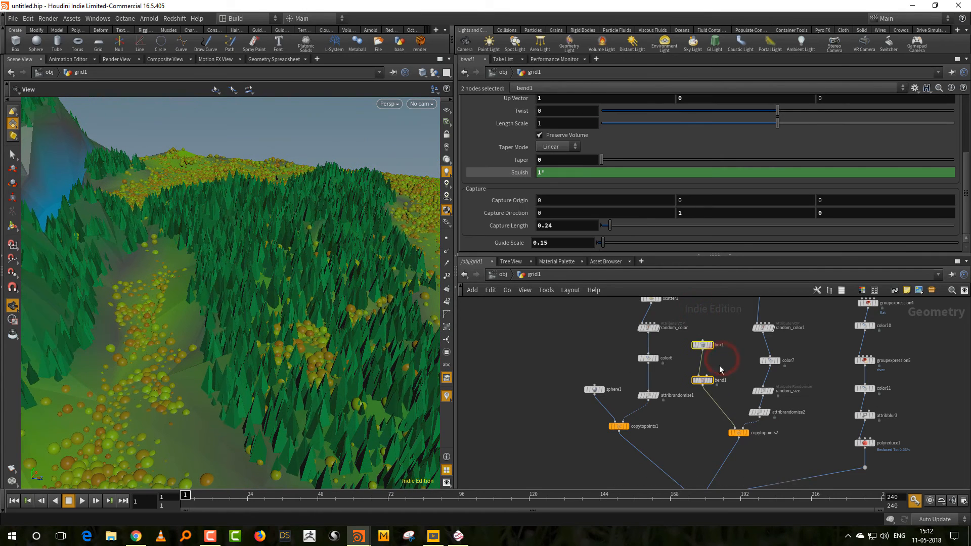
Step: Look over the sphere and box scatter branches in the network, including box1's parameters
scroll(715, 361, "up", 3)
left_click_drag(819, 308, 779, 440)
middle_click_drag(714, 416, 724, 372)
left_click_drag(721, 428, 725, 474)
middle_click_drag(720, 393, 719, 475)
left_click_drag(706, 369, 661, 482)
middle_click_drag(694, 459, 686, 397)
left_click(695, 394)
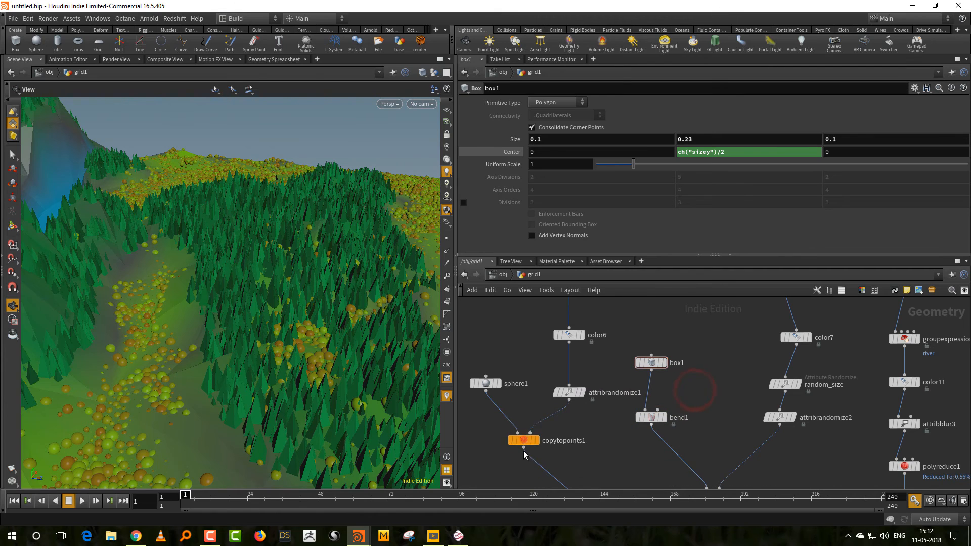
left_click_drag(523, 441, 523, 471)
middle_click_drag(516, 413, 558, 402)
left_click_drag(527, 372, 507, 412)
middle_click_drag(637, 373, 608, 487)
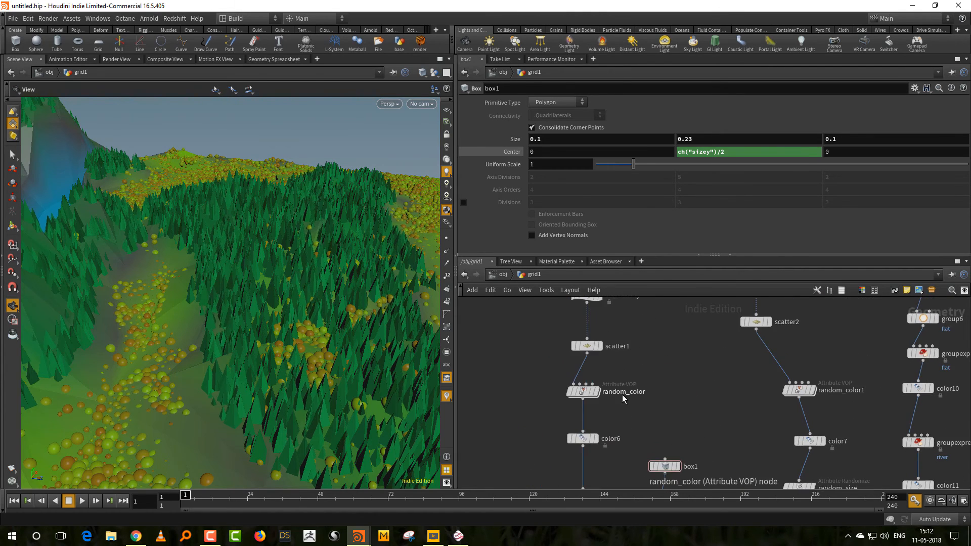
middle_click_drag(654, 410, 599, 354)
left_click_drag(628, 410, 633, 425)
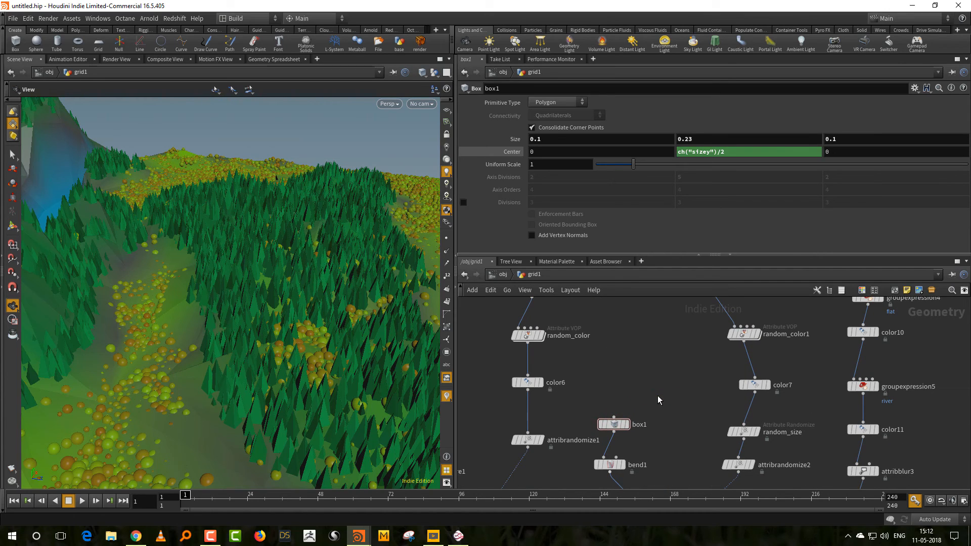
Step: Add a File node near box1, load L:/obj trees and grass/Pine_4m.obj into it and display it
key("Tab")
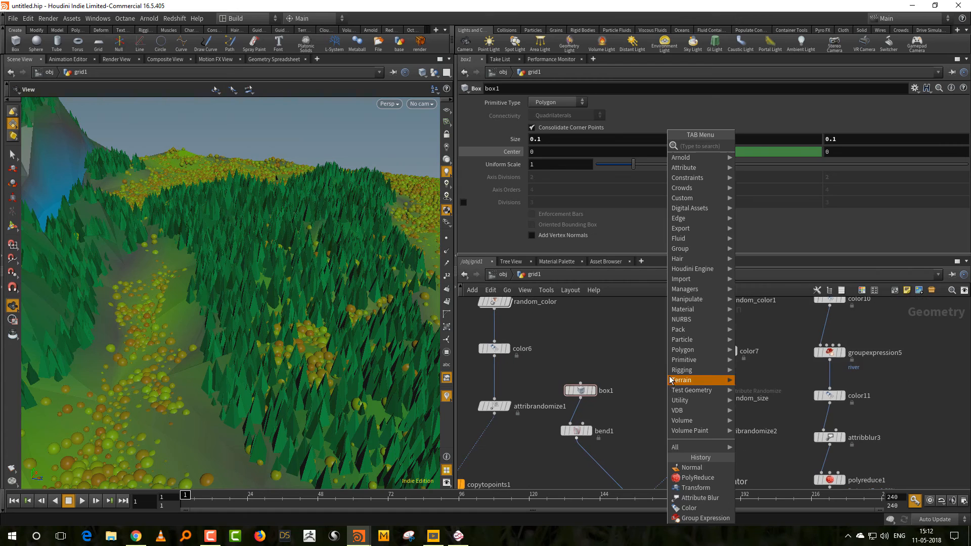
type("file")
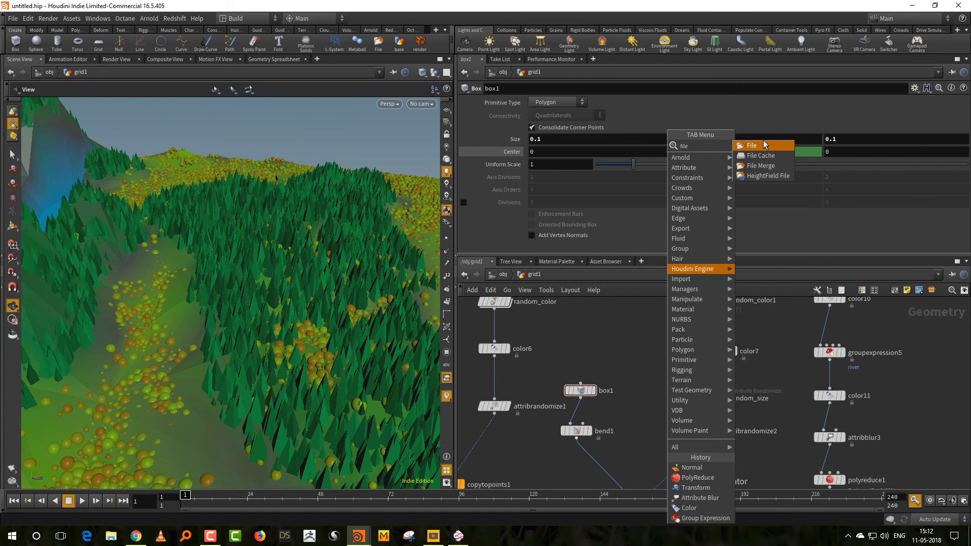
left_click(759, 145)
left_click(658, 350)
left_click(949, 116)
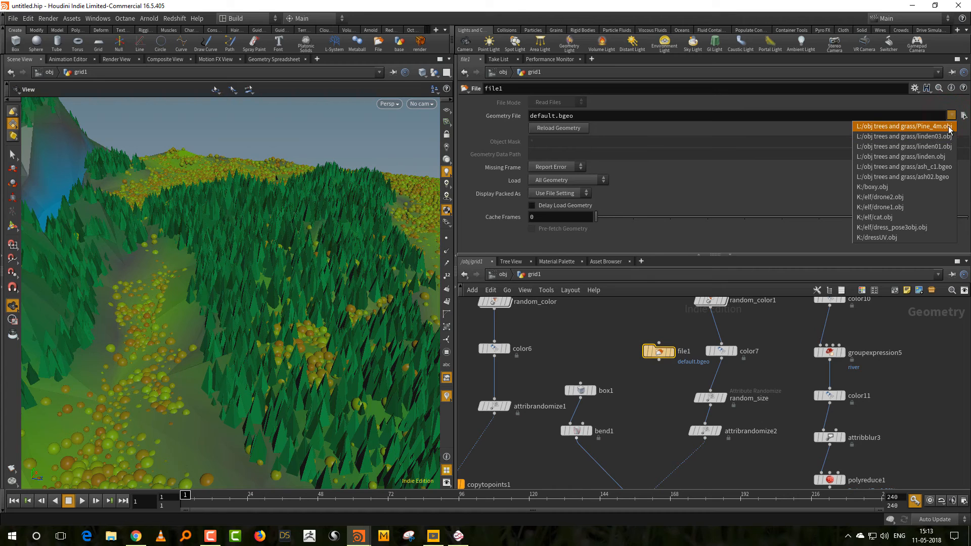
left_click(949, 128)
left_click_drag(664, 358, 641, 365)
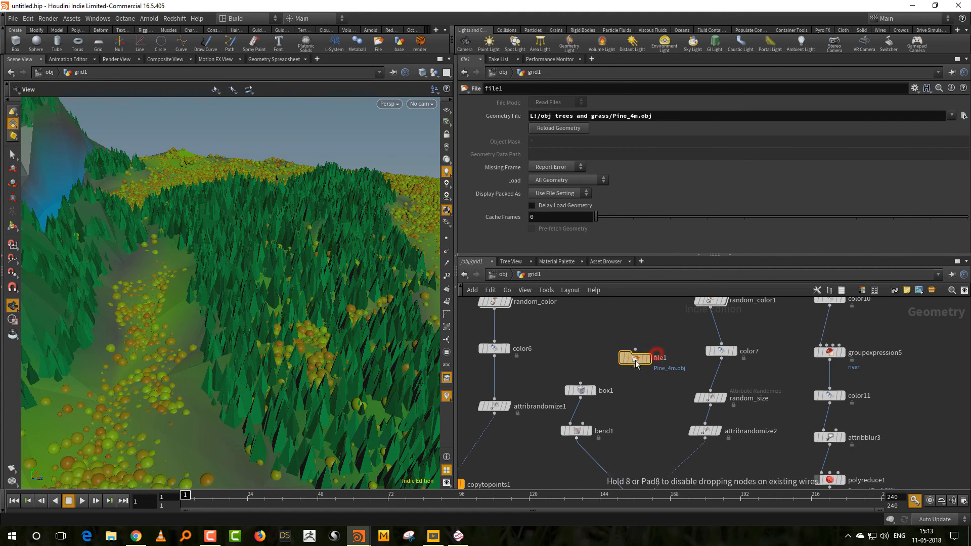
left_click(648, 358)
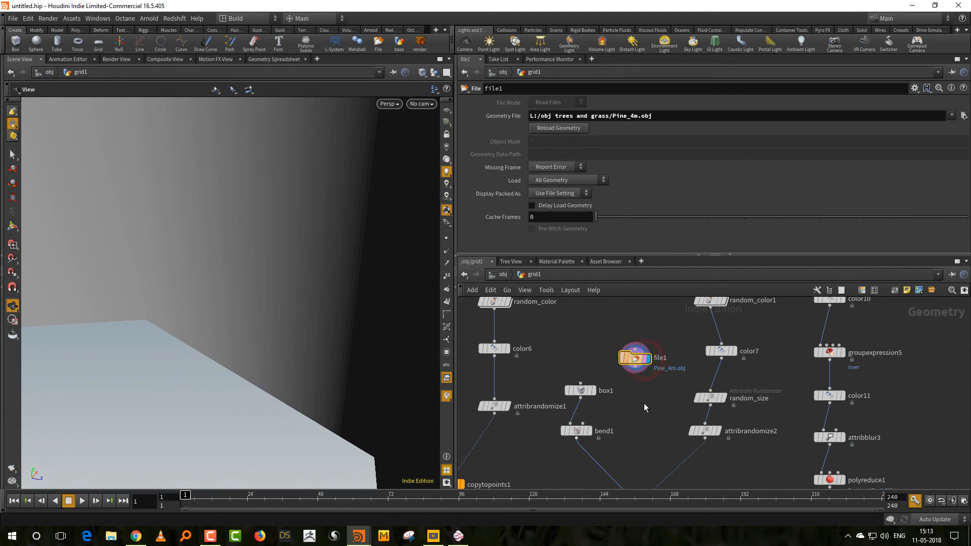
Step: Add a Transform node below file1 and set its uniform scale to 0.05
key("Tab")
left_click(753, 165)
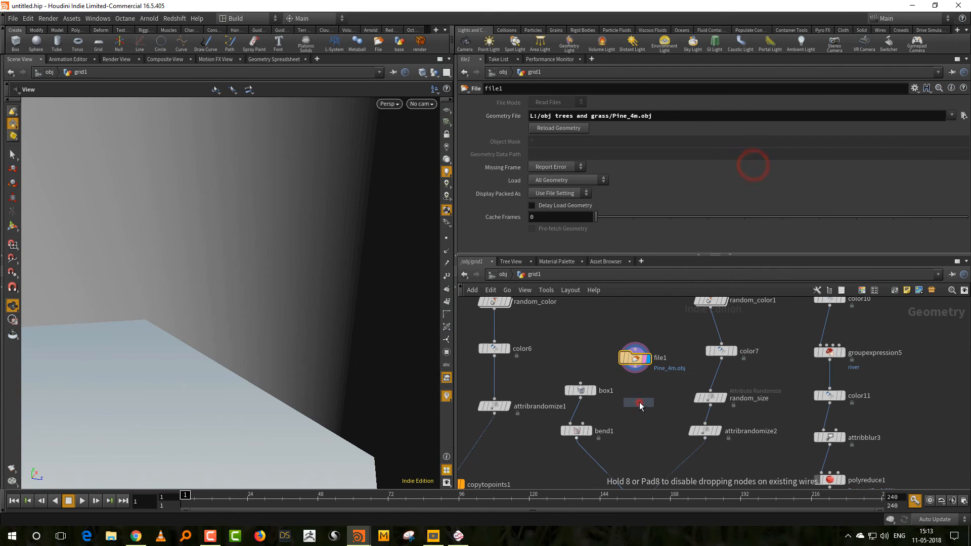
left_click(639, 402)
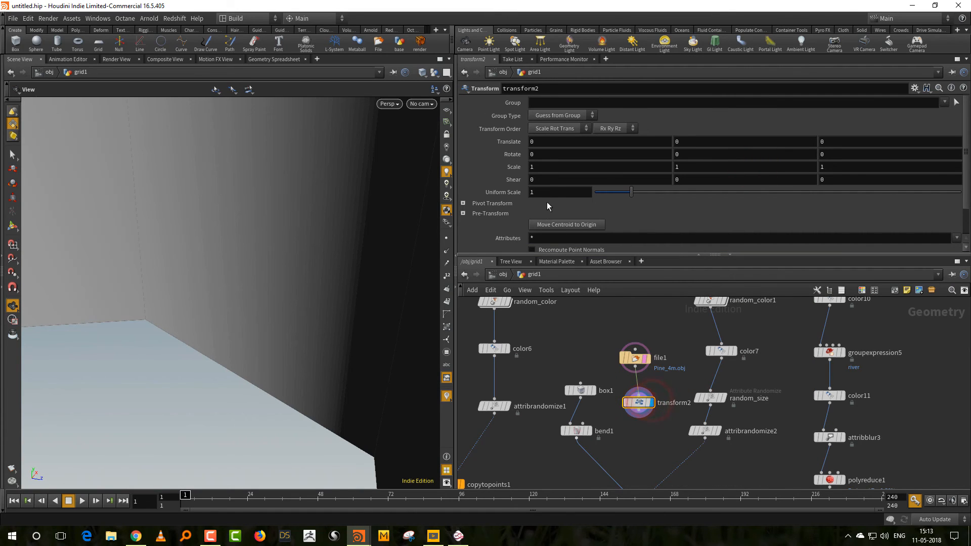
left_click_drag(547, 193, 472, 227)
type("0.05")
key("Return")
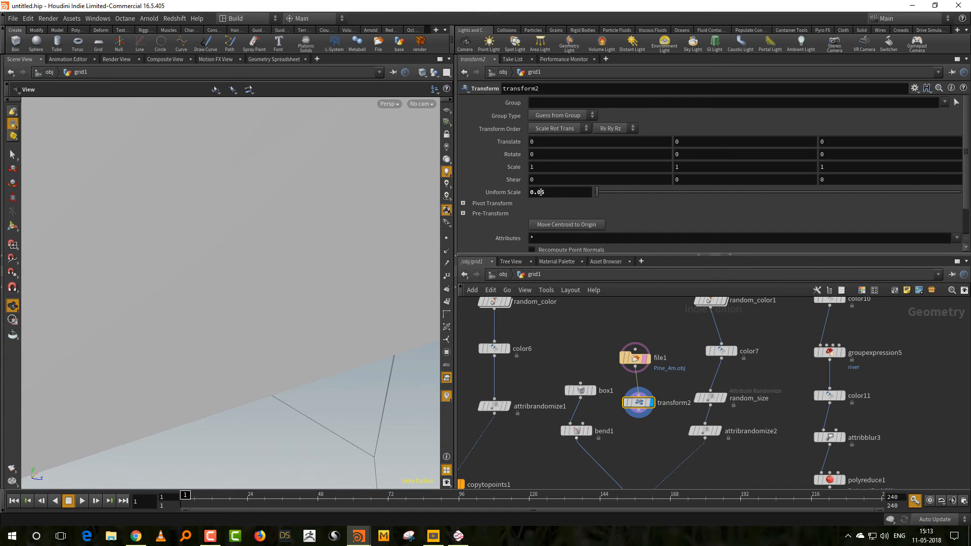
Step: Template box1 as a size reference, then add a second Transform node below transform2 and display it
scroll(253, 399, "down", 6)
left_click_drag(286, 369, 310, 349)
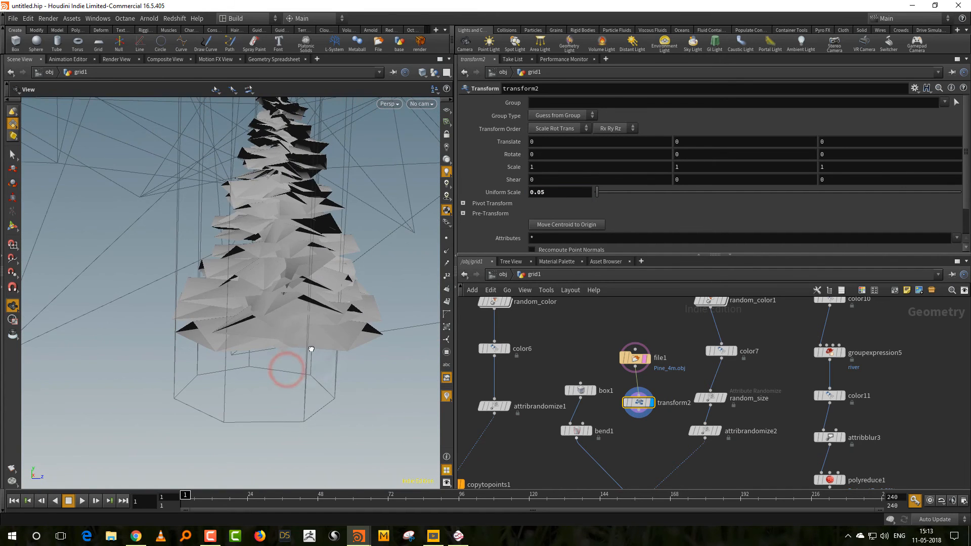
left_click(650, 402)
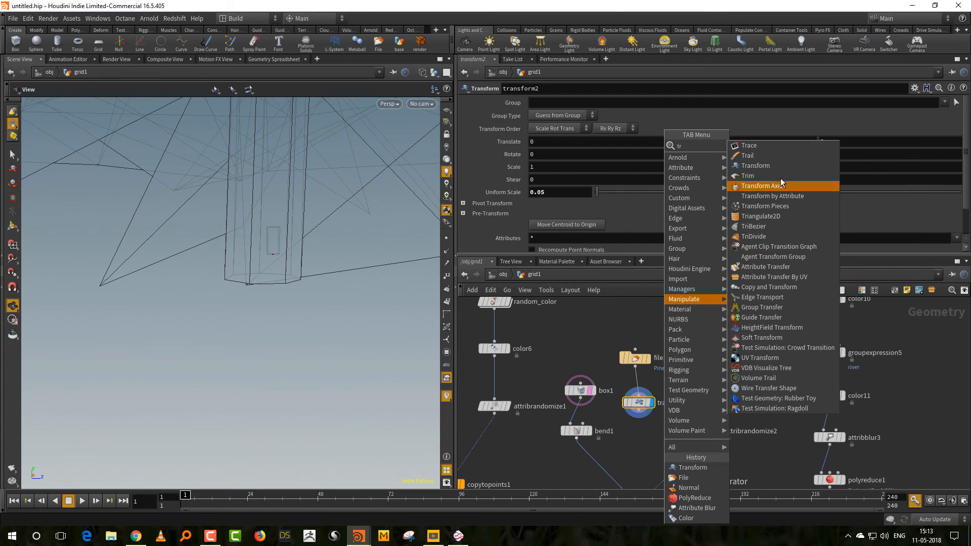
left_click(777, 165)
left_click(644, 437)
left_click(657, 437)
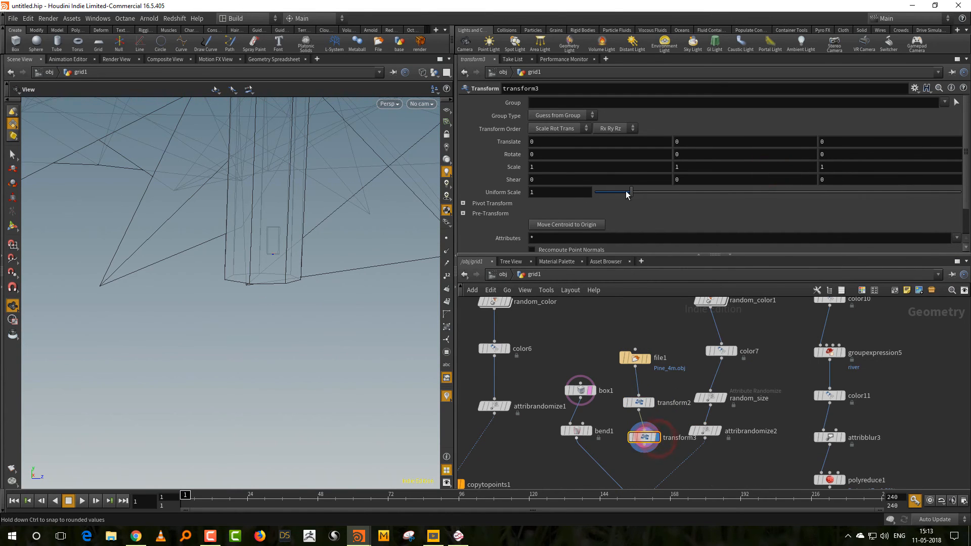
Step: Set transform3's uniform scale to 0.015, comparing the pine tree with the templated box
left_click_drag(631, 192, 596, 197)
right_click_drag(297, 242, 279, 239)
middle_click_drag(280, 240, 304, 292)
right_click_drag(304, 293, 361, 248)
left_click(552, 192)
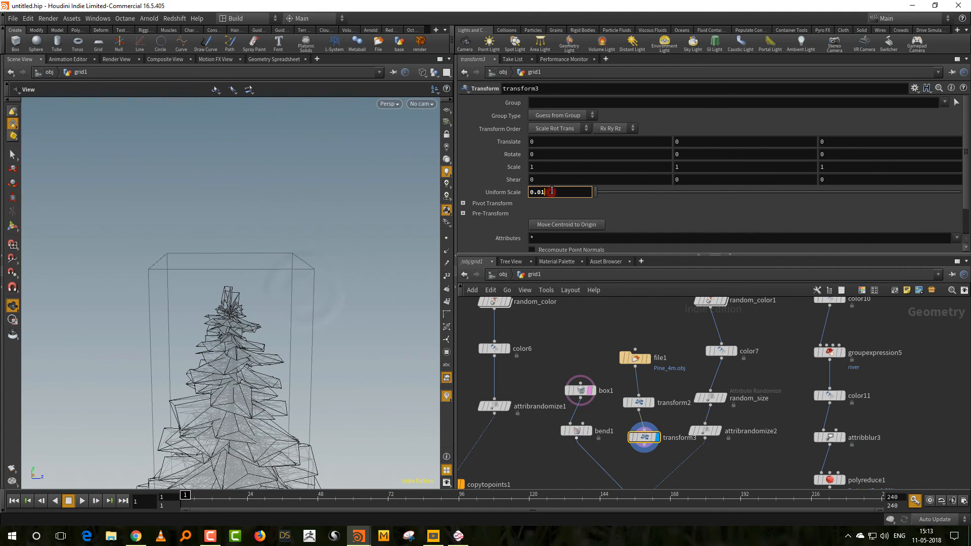
type("5")
key("Return")
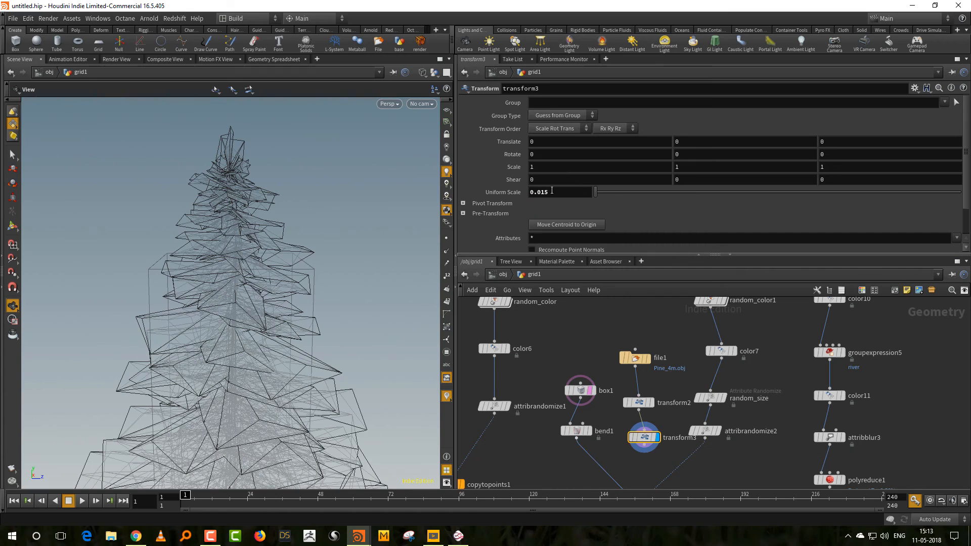
left_click_drag(543, 194, 557, 192)
Step: Rearrange box1 and the pine tree nodes, and set file1's Load option to Packed Disk Primitive
left_click_drag(581, 390, 577, 395)
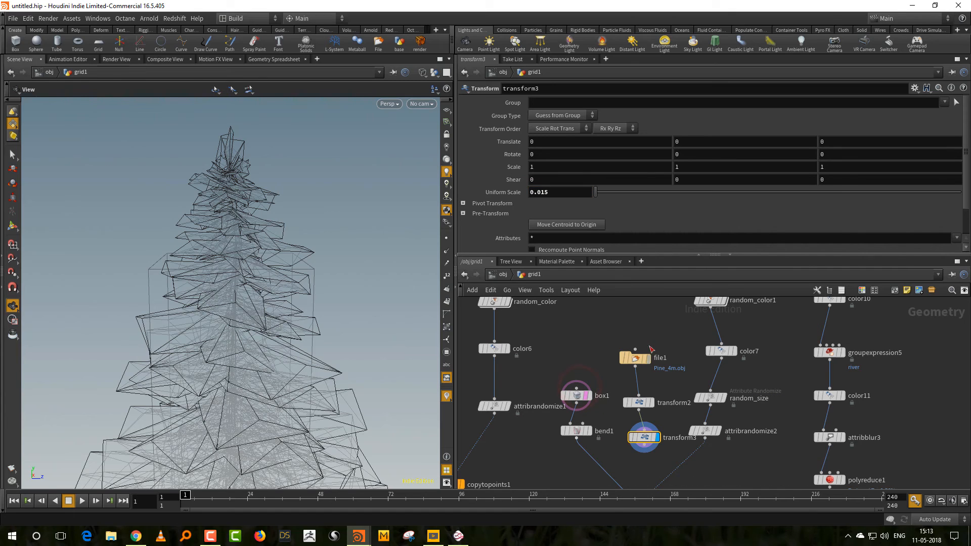
left_click_drag(651, 326, 646, 386)
left_click(640, 440)
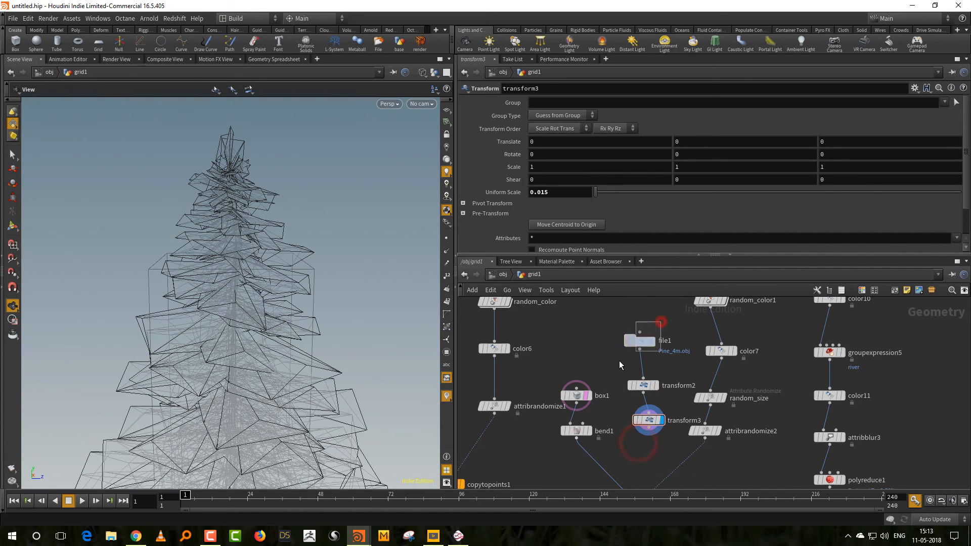
left_click(647, 343)
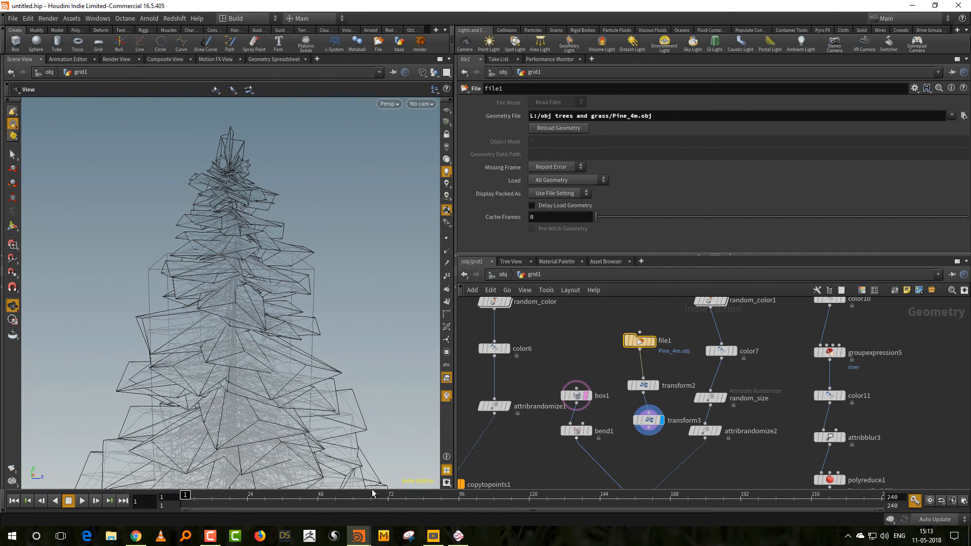
left_click(559, 180)
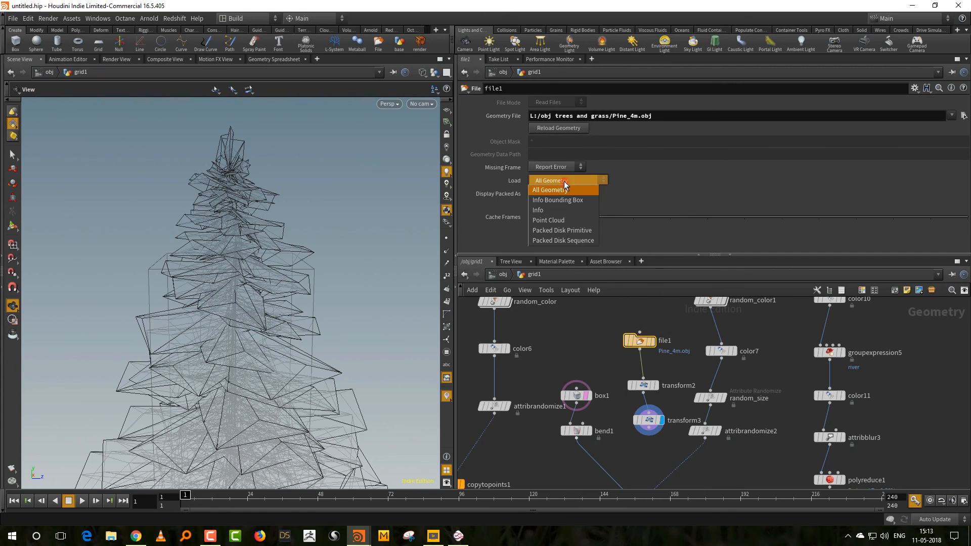
left_click(583, 233)
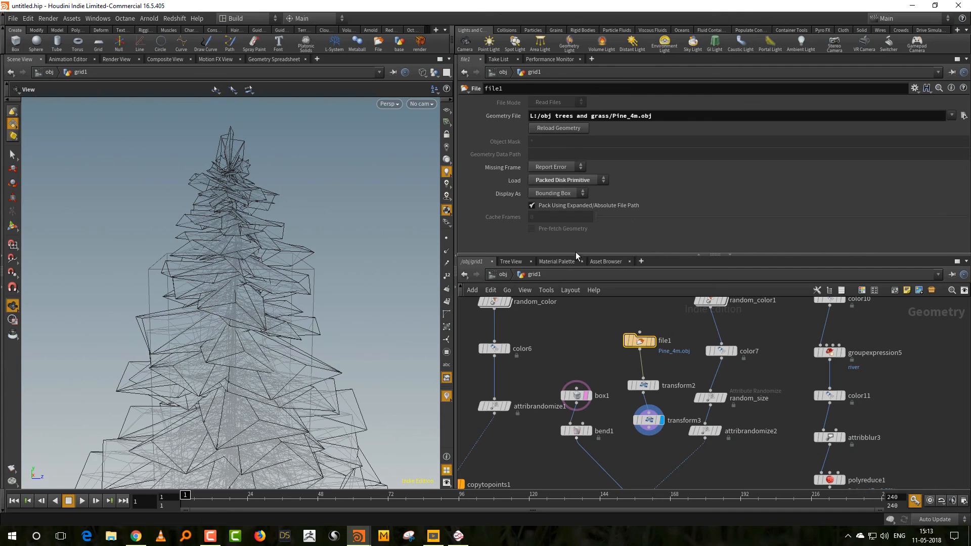
Step: Set file1's packed geometry to display as Full Geometry
right_click_drag(265, 310, 228, 390)
left_click_drag(257, 375, 242, 392)
right_click_drag(242, 392, 254, 322)
left_click_drag(254, 322, 262, 278)
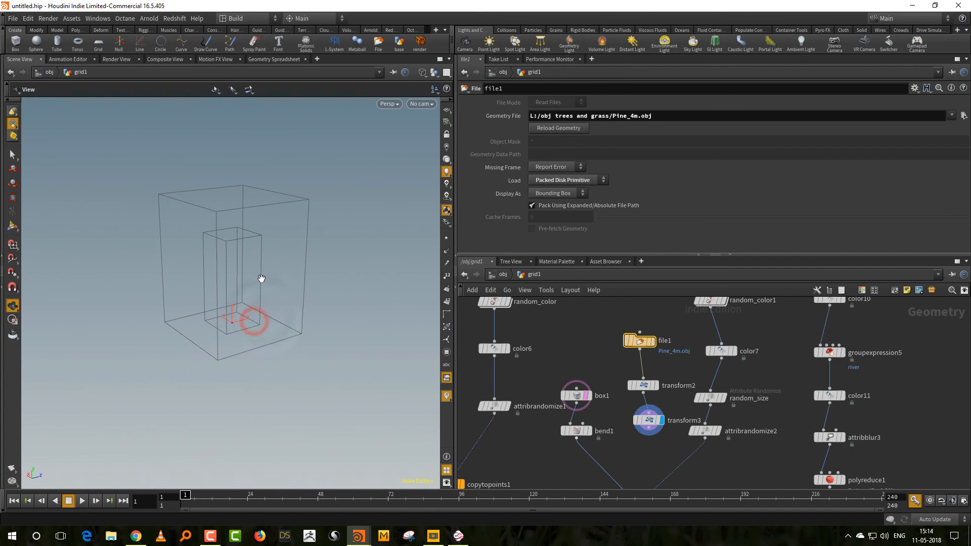
middle_click_drag(263, 278, 266, 373)
middle_click_drag(273, 432, 274, 331)
right_click_drag(275, 332, 289, 353)
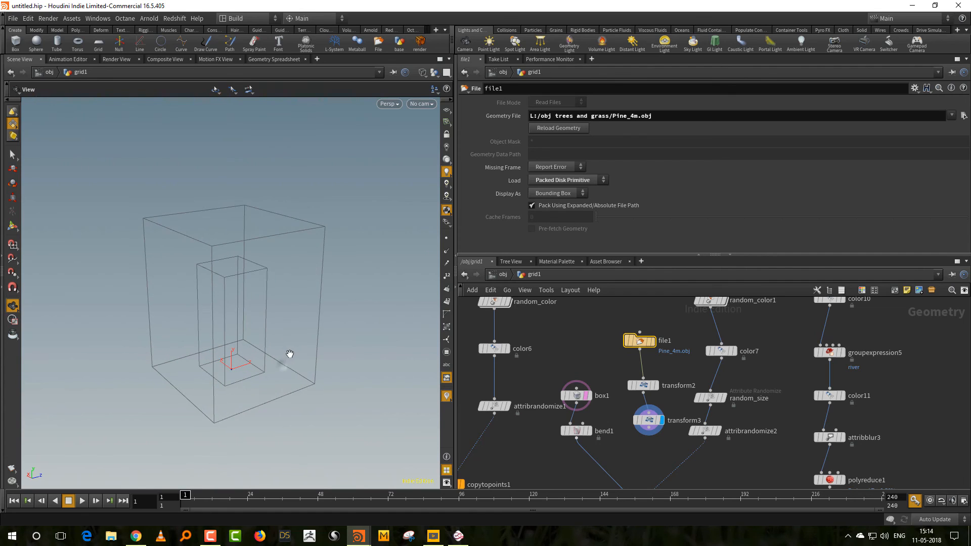
left_click(569, 193)
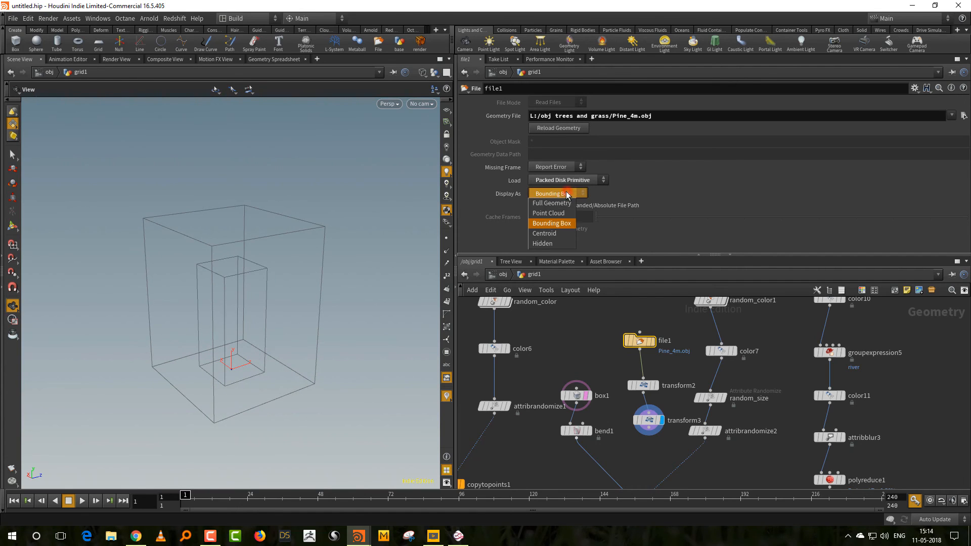
left_click(556, 210)
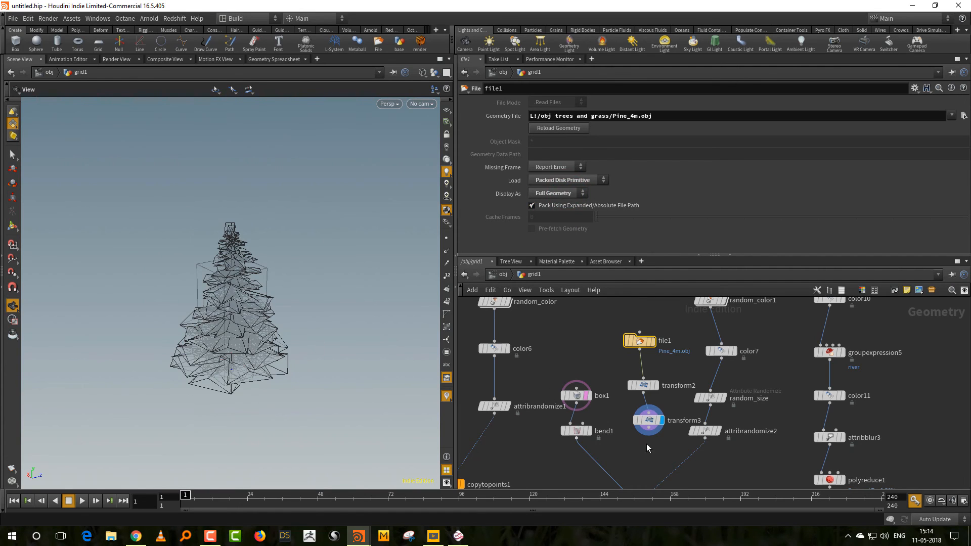
Step: Connect transform3 to copytopoints2 in place of bend1 and display normal1 again
middle_click_drag(646, 444, 636, 415)
left_click_drag(649, 407, 631, 479)
left_click(703, 455)
middle_click_drag(695, 459, 734, 283)
left_click(621, 429)
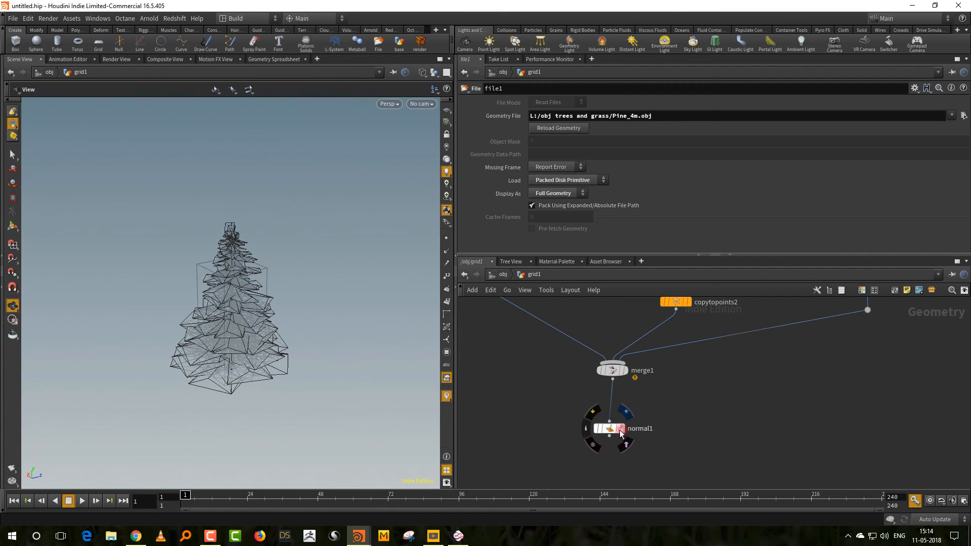
left_click(612, 433)
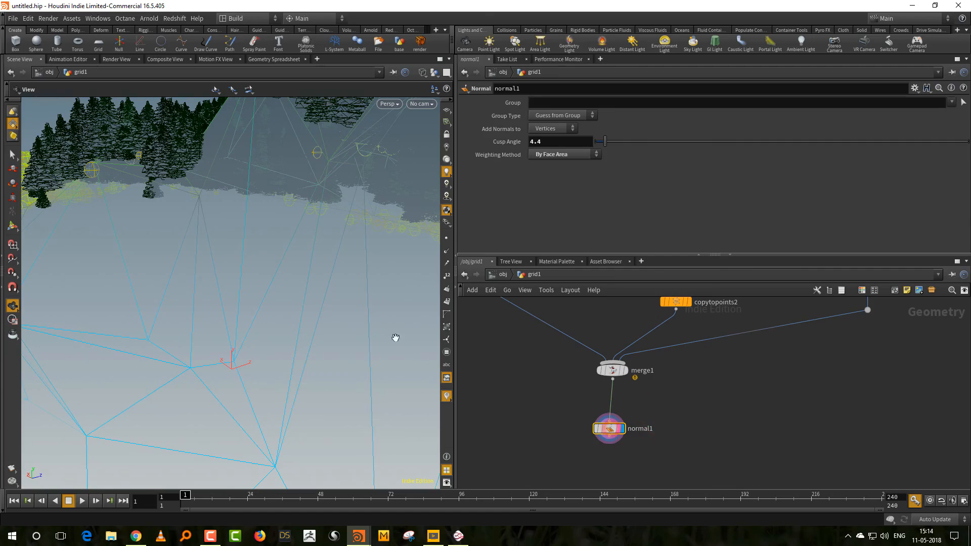
Step: Switch the viewport to shaded mode and examine the pine trees scattered over the terrain
right_click_drag(319, 270, 224, 369)
middle_click_drag(224, 369, 329, 273)
key("w")
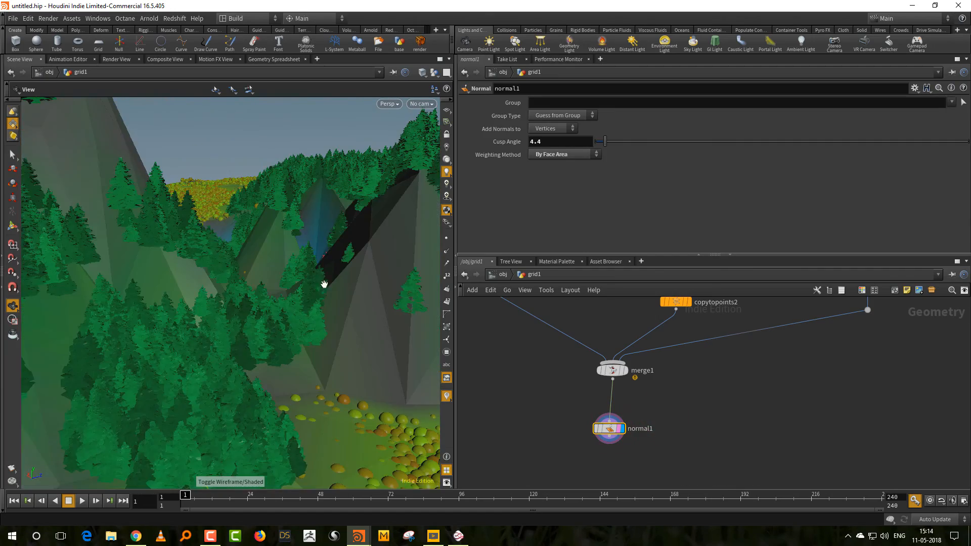
mouse_move(323, 277)
left_mouse_down()
mouse_move(296, 325)
mouse_move(314, 308)
mouse_move(250, 394)
mouse_move(280, 397)
mouse_move(242, 373)
mouse_move(275, 390)
mouse_move(323, 385)
mouse_move(331, 288)
mouse_move(287, 346)
mouse_move(407, 338)
left_mouse_up()
scroll(702, 383, "down", 4)
Step: Reshape the terrain with the displace node: scale 4, offset 15, 0, 0 and frequency -0.12 on all axes
middle_click_drag(689, 375, 678, 483)
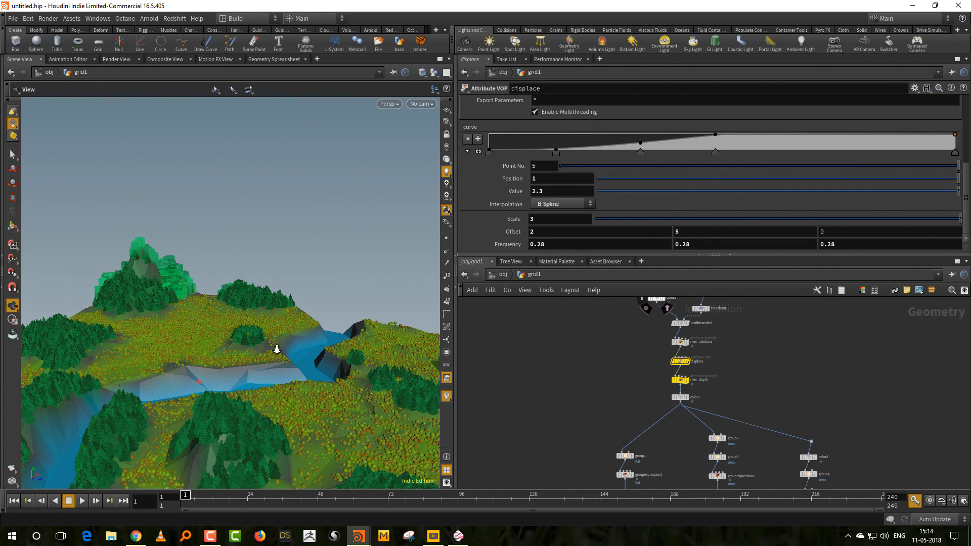
right_click_drag(276, 349, 372, 243)
middle_click_drag(293, 299, 264, 331)
right_click_drag(264, 332, 226, 375)
left_click_drag(229, 371, 354, 357)
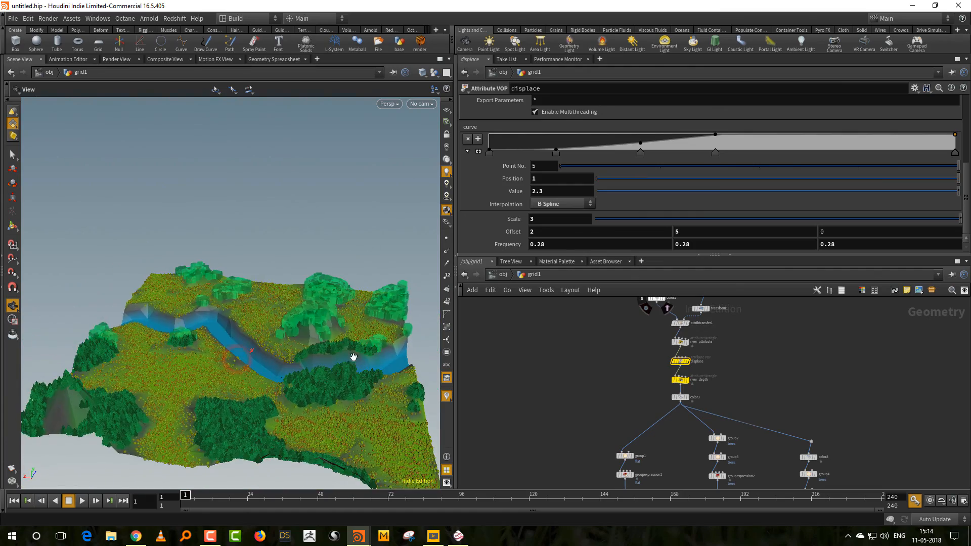
right_click_drag(353, 357, 314, 368)
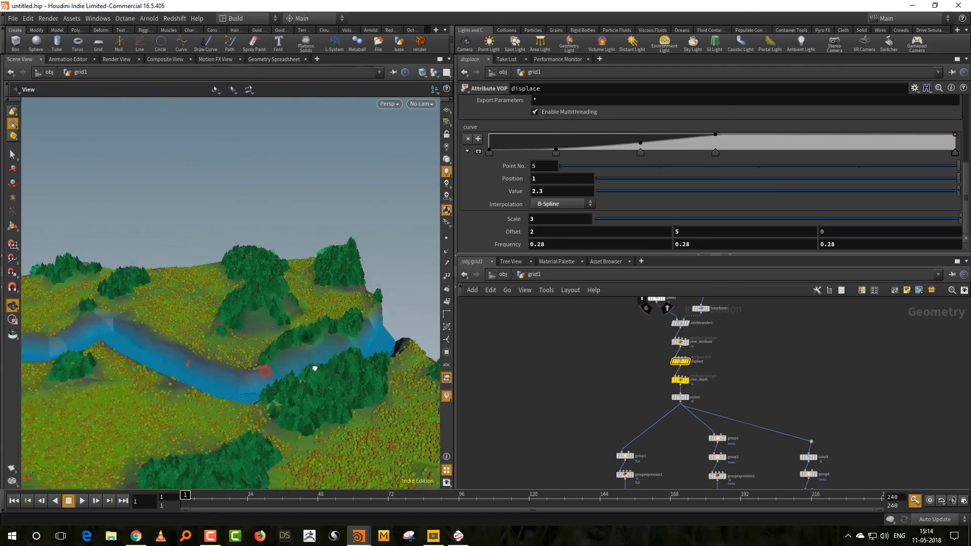
left_click_drag(315, 368, 282, 307)
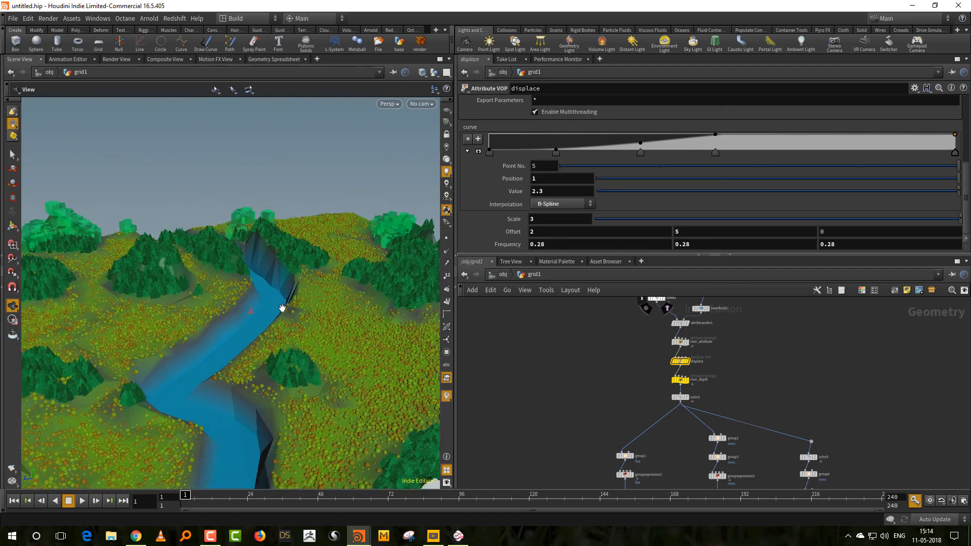
right_click_drag(283, 308, 329, 322)
middle_click_drag(513, 245, 187, 500)
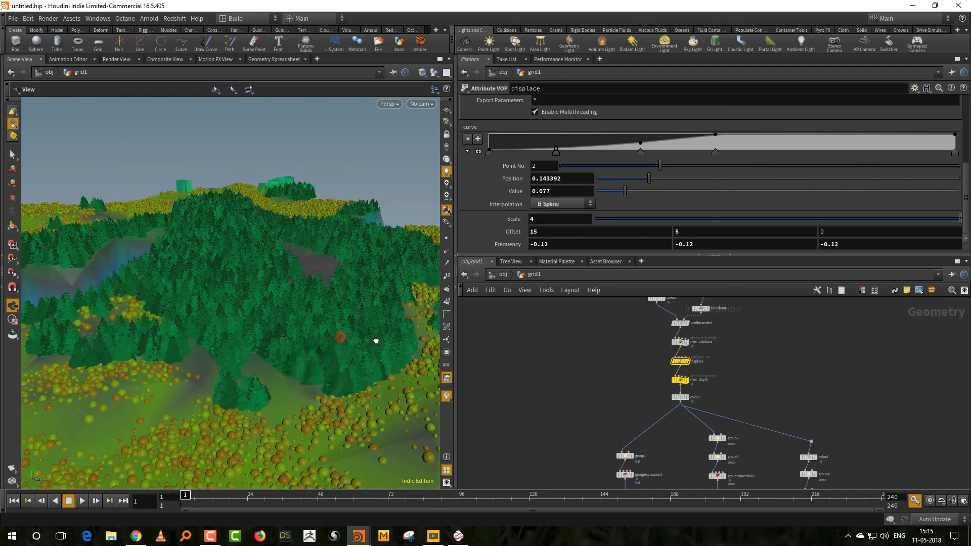
left_click_drag(375, 341, 340, 336)
left_click_drag(340, 336, 335, 323)
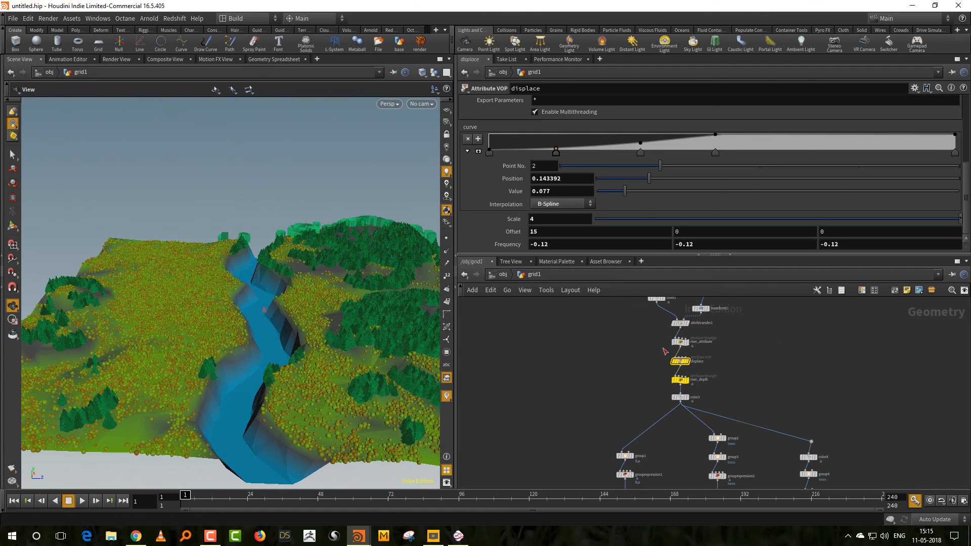
left_click_drag(311, 333, 313, 420)
Step: Reconnect bend1 to copytopoints2 in place of transform3 and inspect the terrain with box trees
middle_click_drag(581, 483, 578, 383)
middle_click_drag(684, 485, 655, 399)
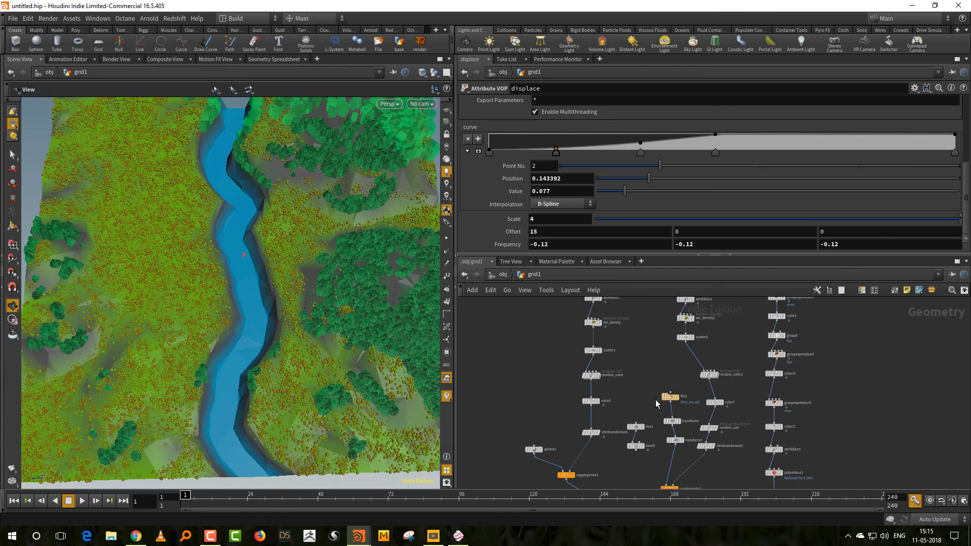
scroll(640, 368, "up", 3)
left_click_drag(640, 392, 683, 441)
left_click_drag(342, 353, 316, 366)
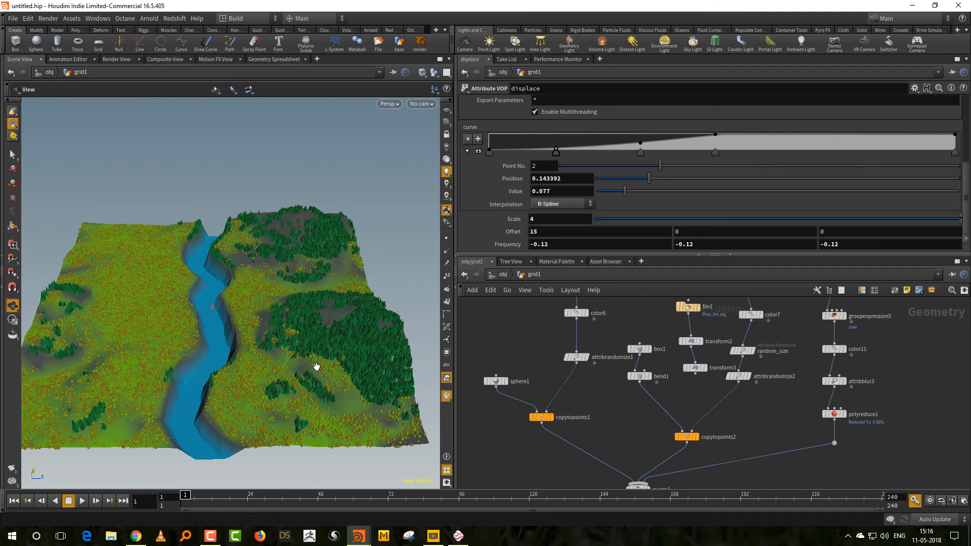
left_click_drag(316, 366, 291, 350)
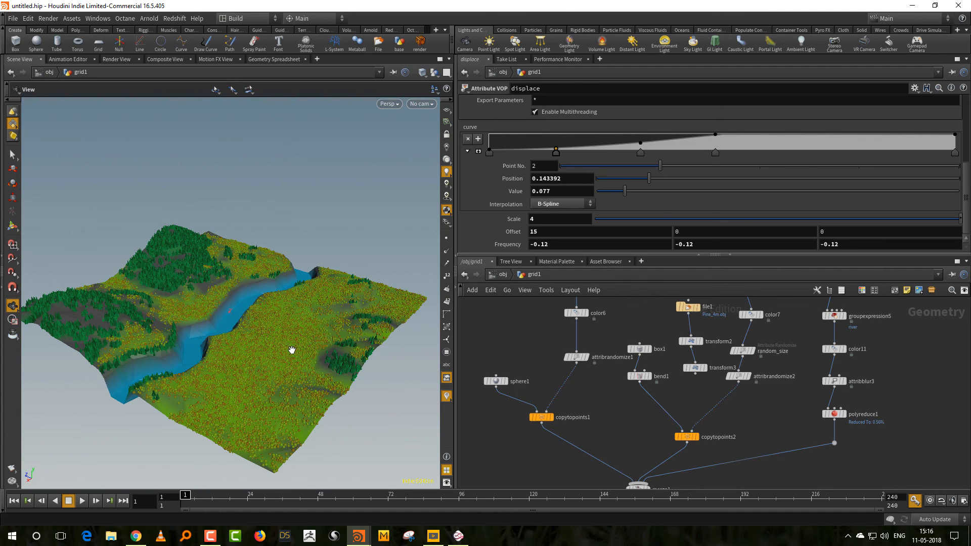